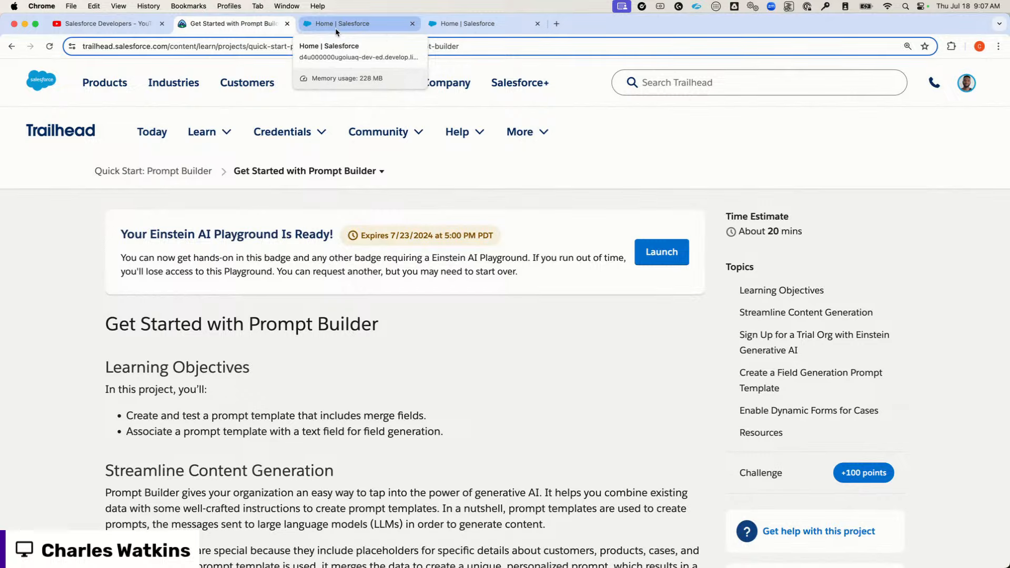
Switch to the Salesforce org and open the case "Seeking guidance on electrical wiring installation for GC5060" from the recently viewed cases
left_click(336, 27)
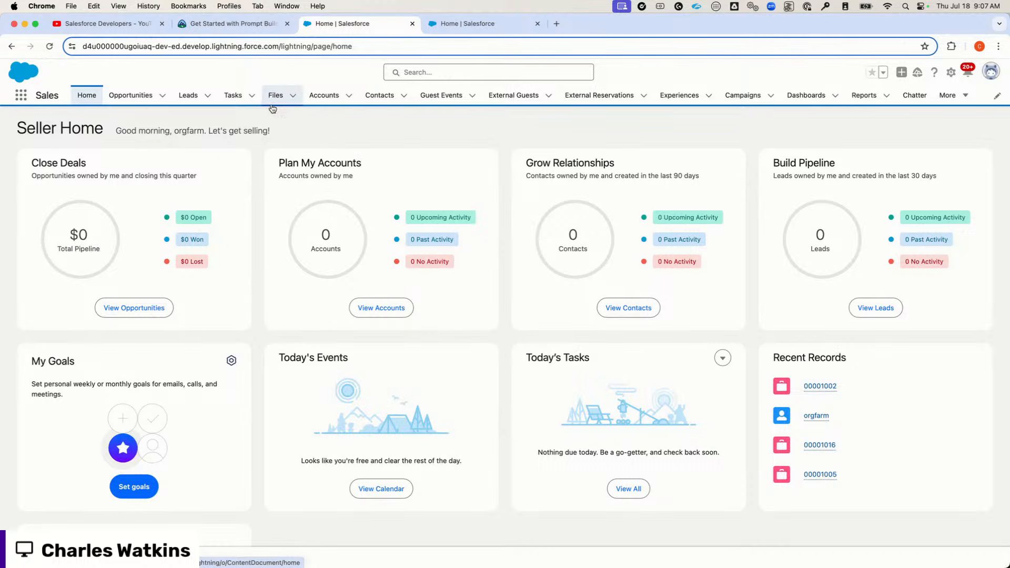
left_click(965, 95)
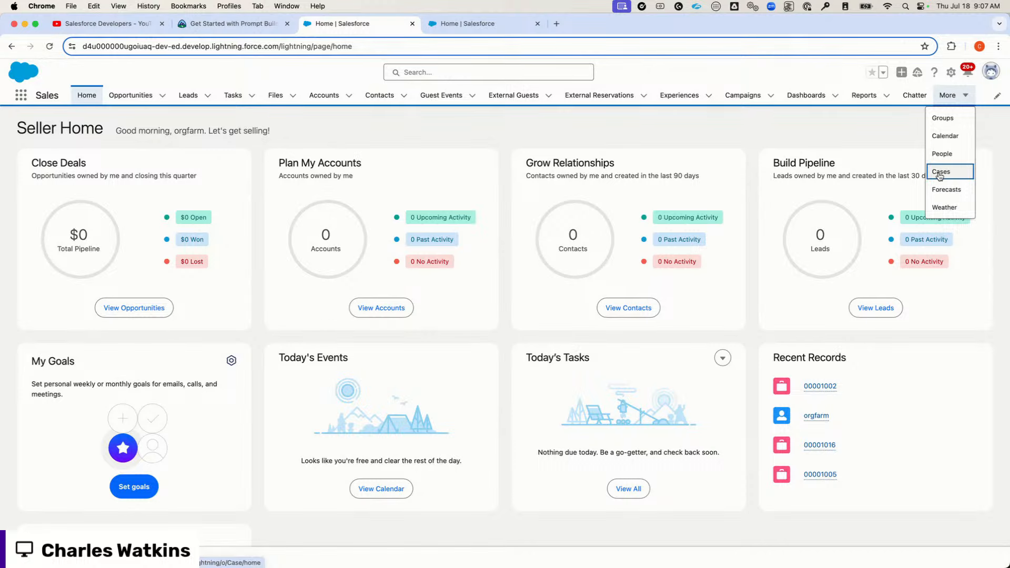
left_click(940, 173)
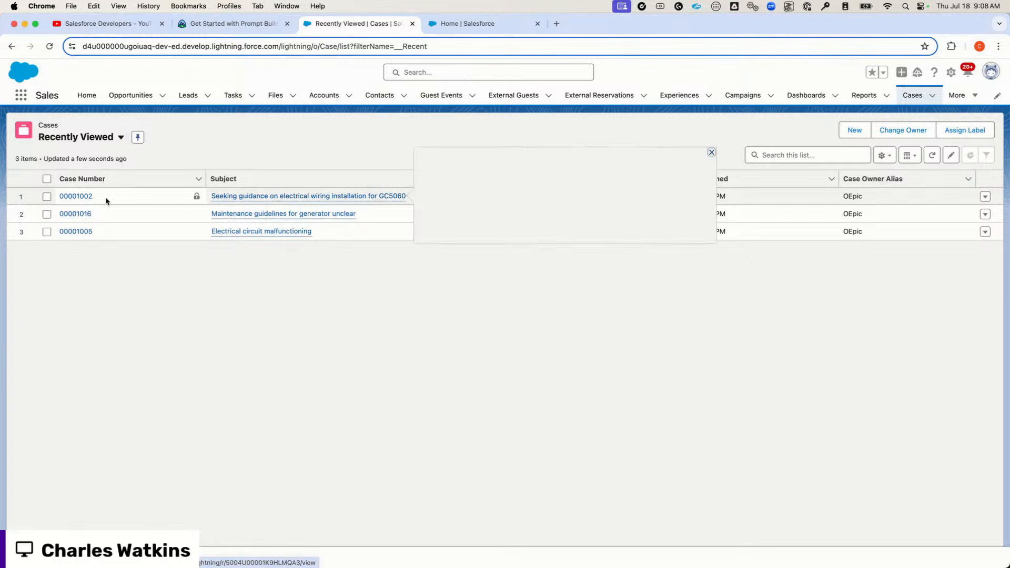
mouse_move(256, 203)
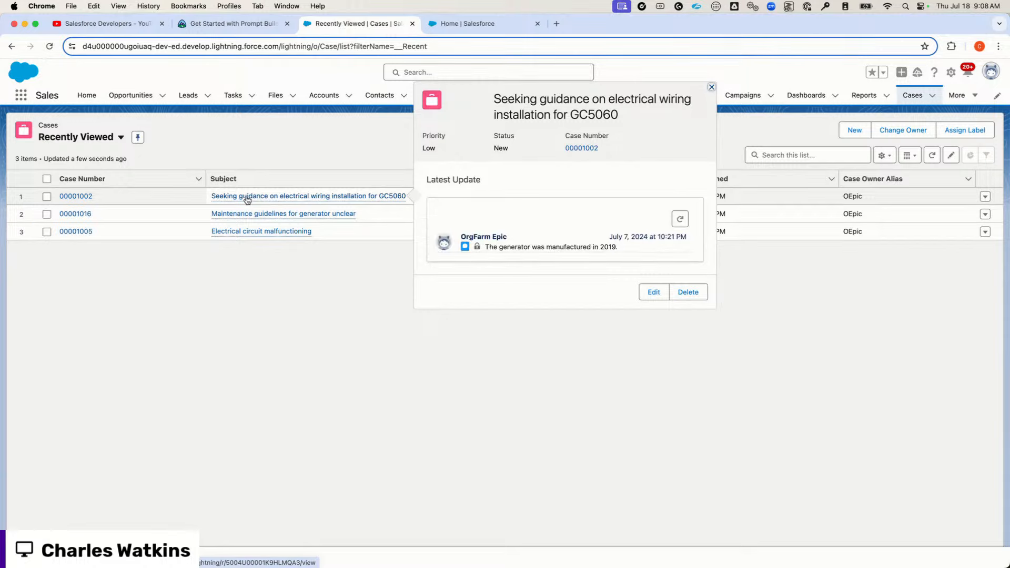
left_click(79, 198)
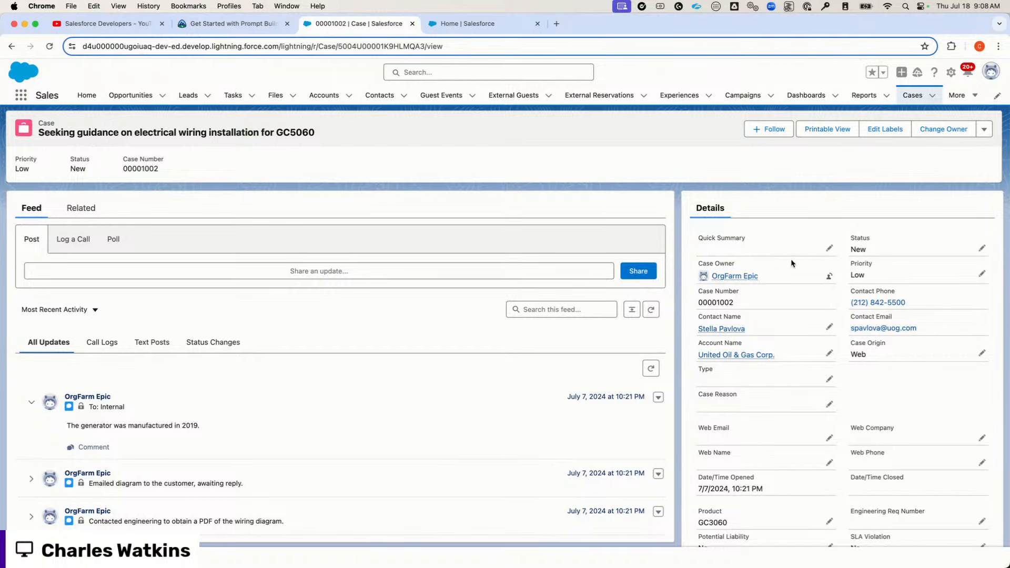
Review the case's detail fields, from Quick Summary through Description and Internal Comments
mouse_move(746, 284)
scroll(780, 447, "down", 2)
scroll(781, 447, "down", 5)
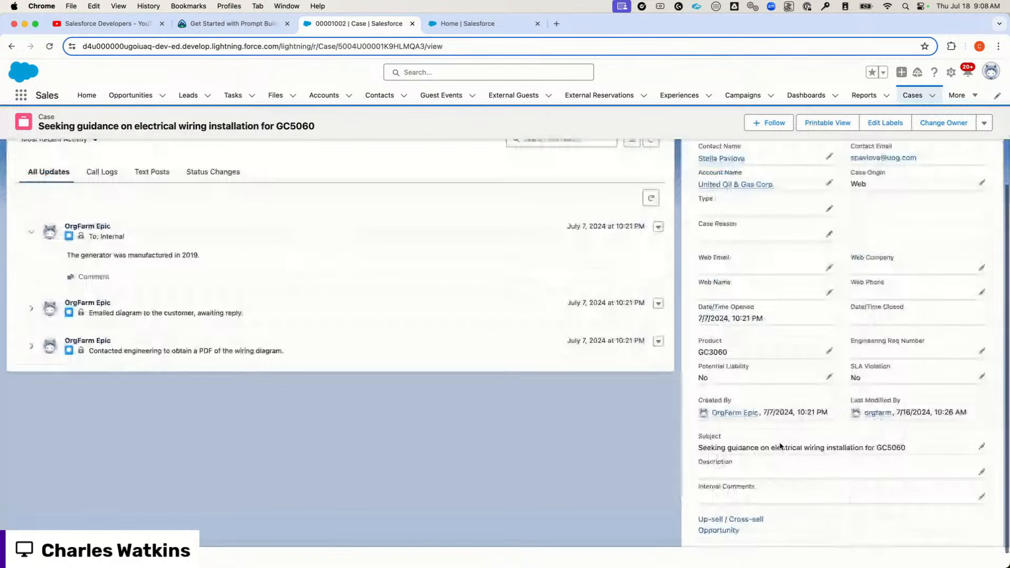
scroll(781, 447, "down", 1)
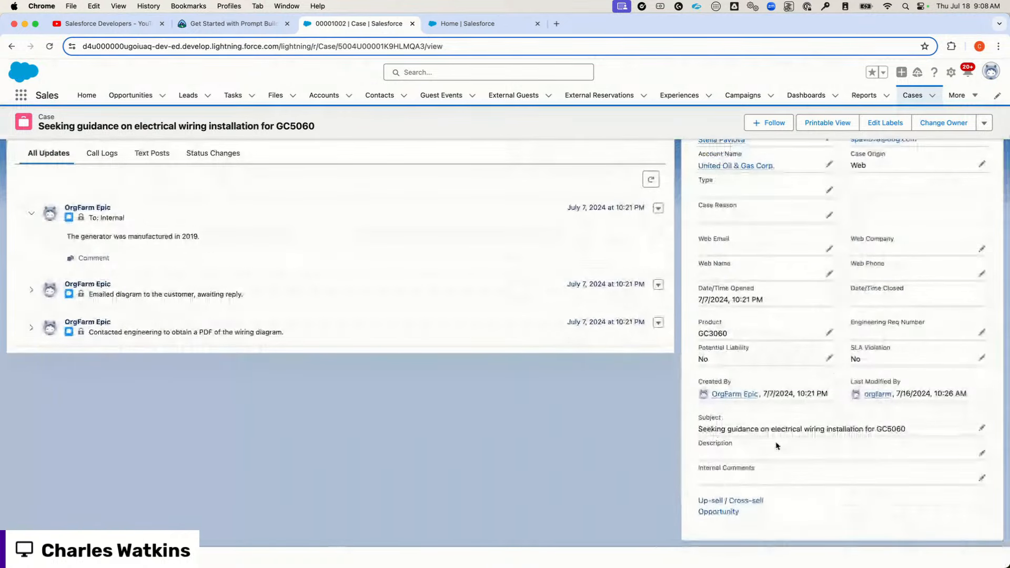
scroll(776, 446, "up", 1)
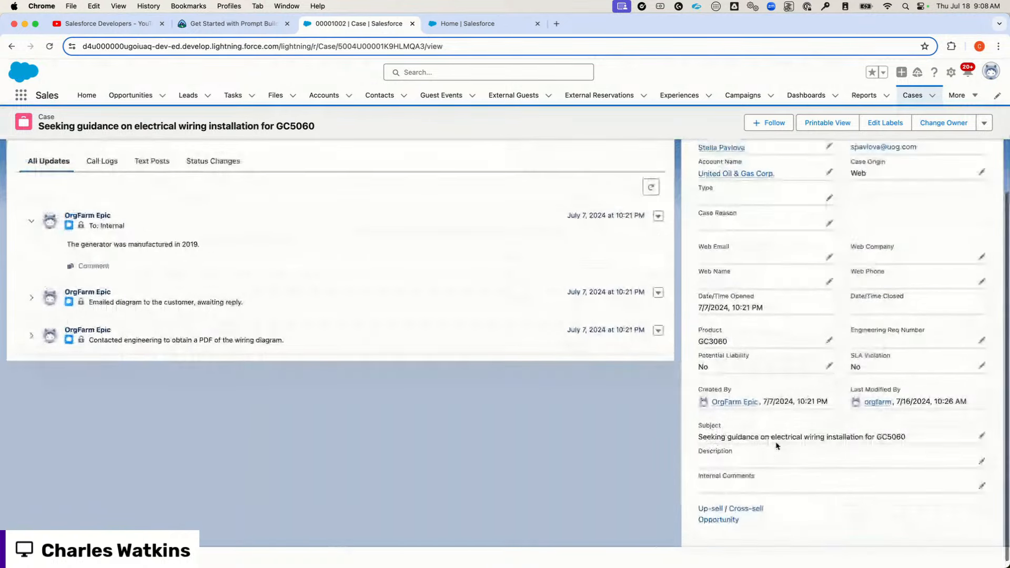
scroll(776, 446, "up", 5)
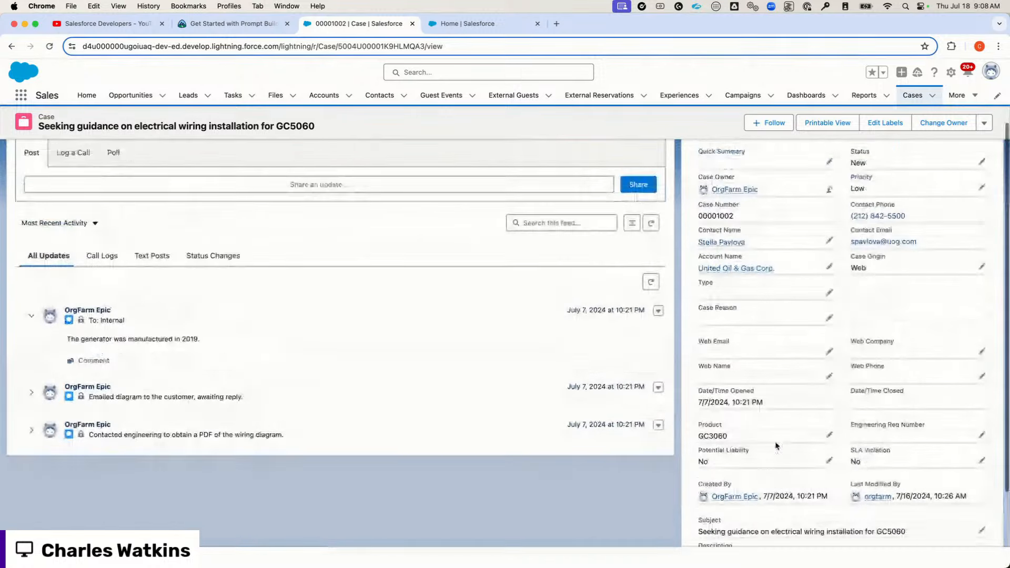
scroll(777, 447, "up", 1)
scroll(774, 446, "up", 3)
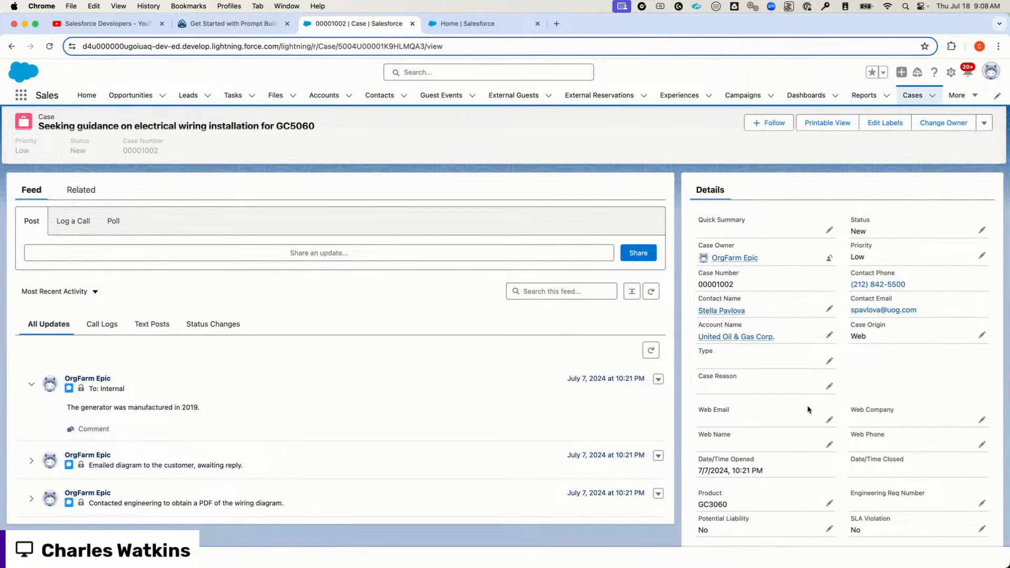
Put the case's details into inline editing and examine the Type, Case Reason and Quick Summary fields alongside the feed
left_click(828, 361)
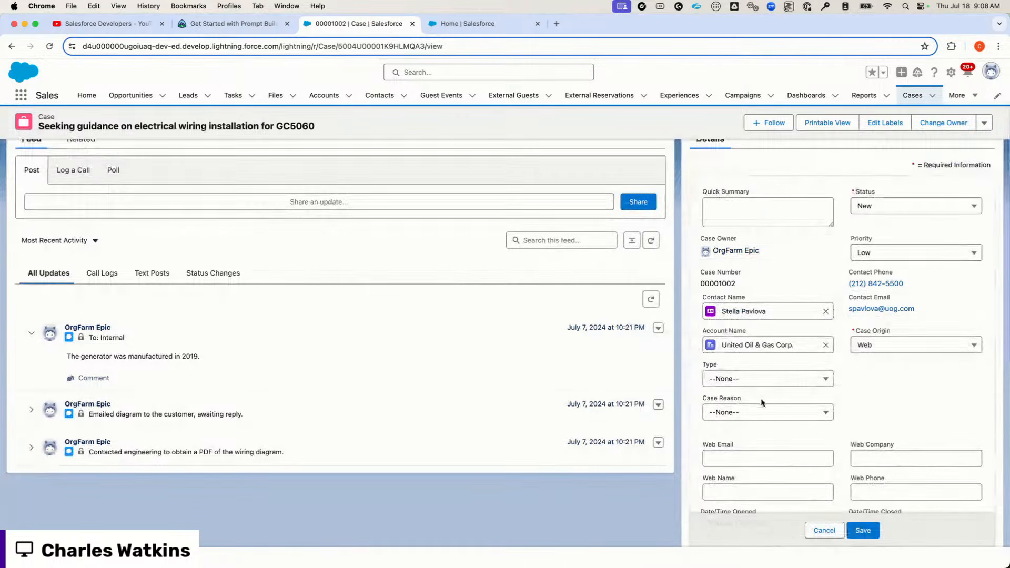
left_click(769, 413)
left_click(894, 403)
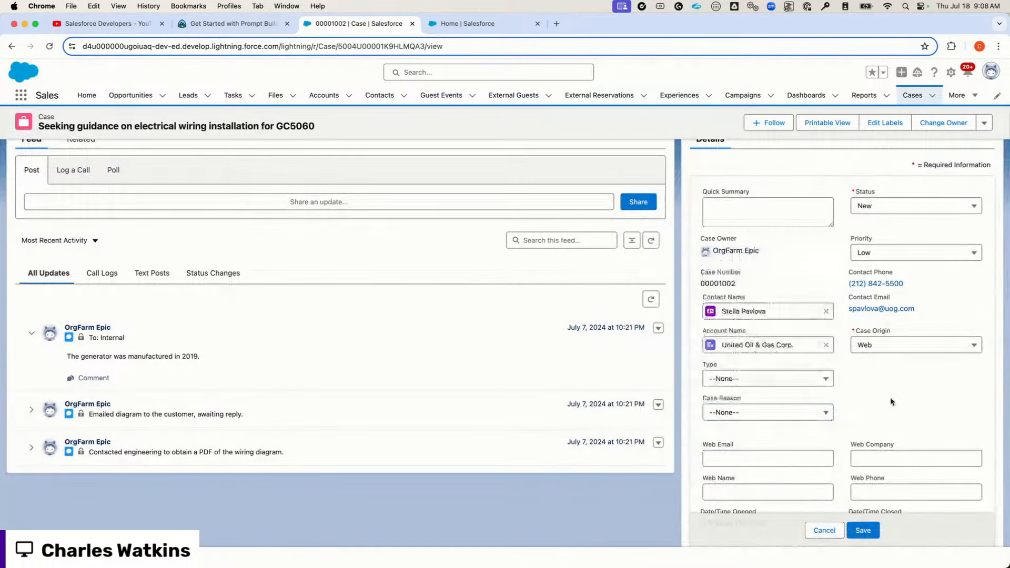
scroll(842, 403, "up", 2)
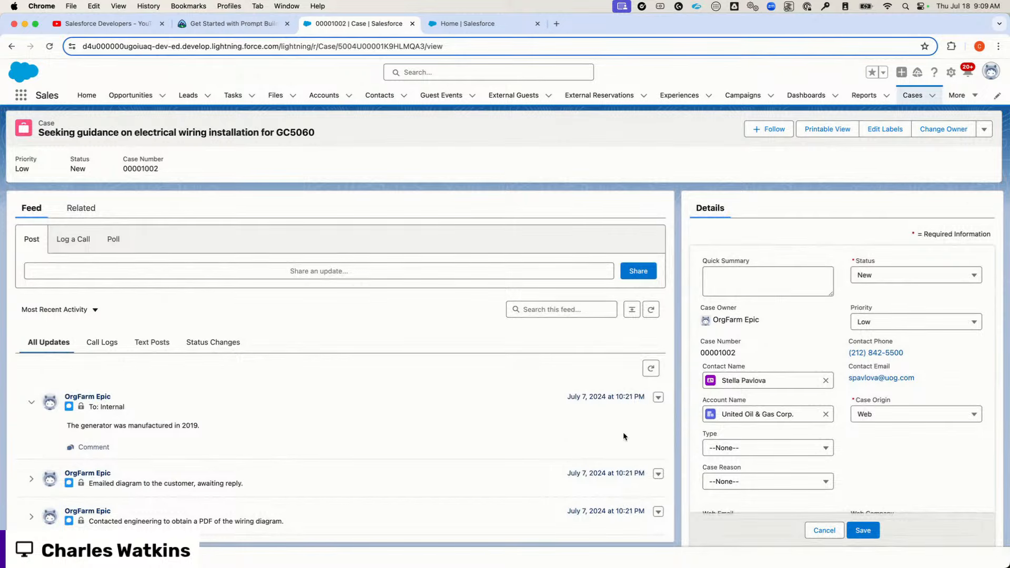
scroll(395, 340, "up", 1)
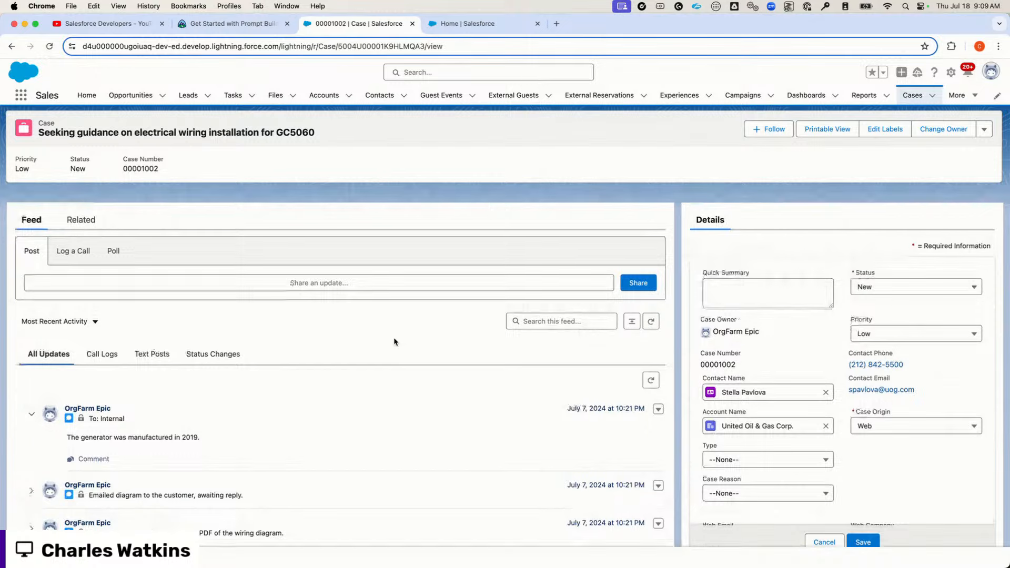
scroll(395, 341, "down", 1)
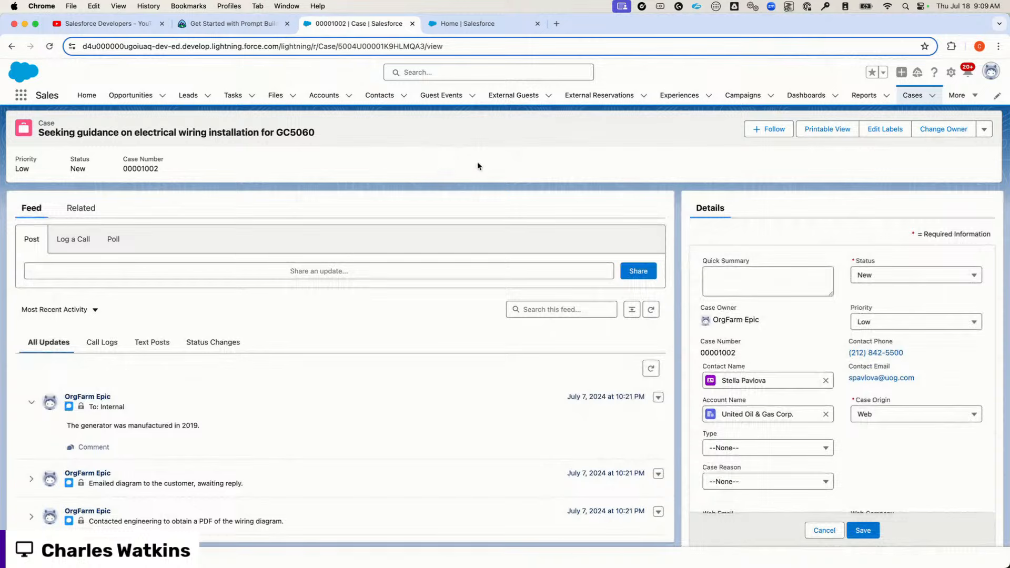
Open the org's Setup from the case record
left_click(488, 26)
left_click(376, 23)
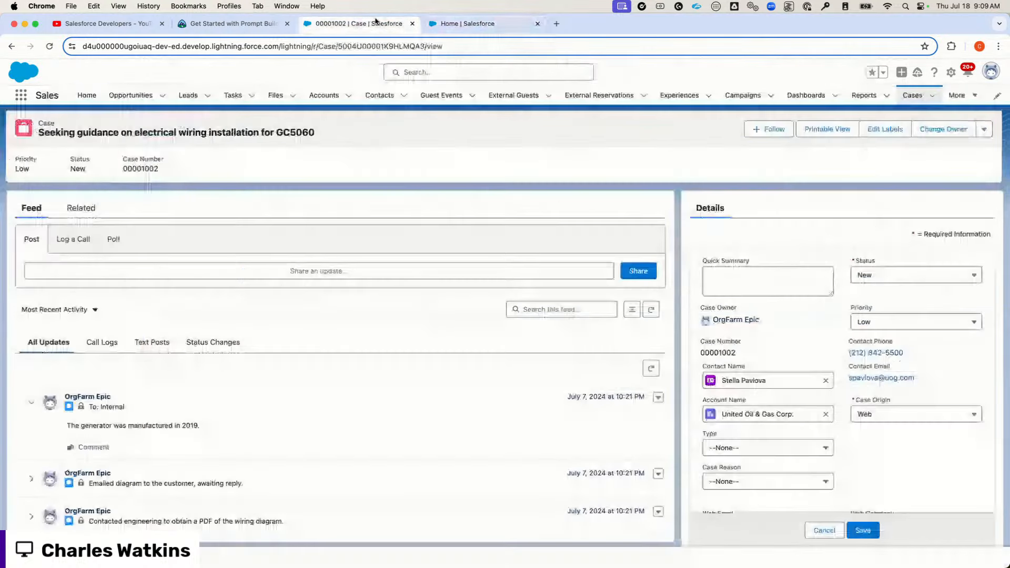
left_click(952, 72)
left_click(909, 108)
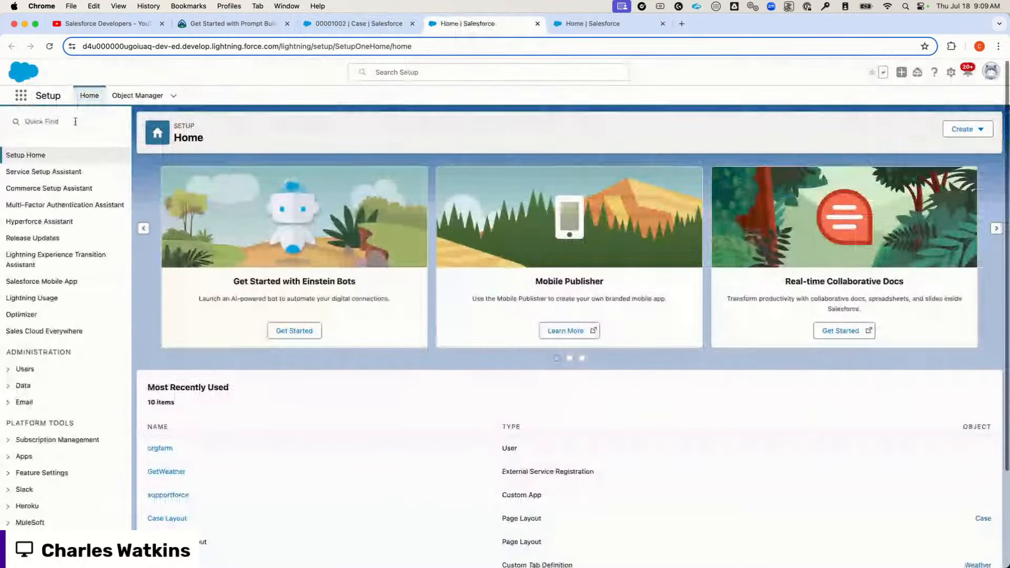
Find "Einstein Setup" in Setup and open its page to check the Turn on Einstein setting
left_click(77, 122)
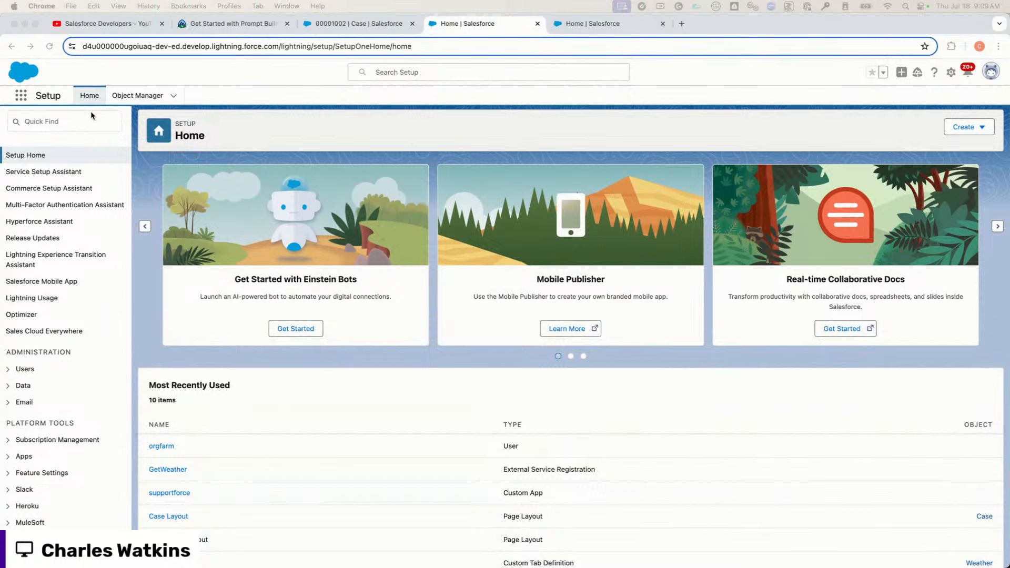
left_click(66, 126)
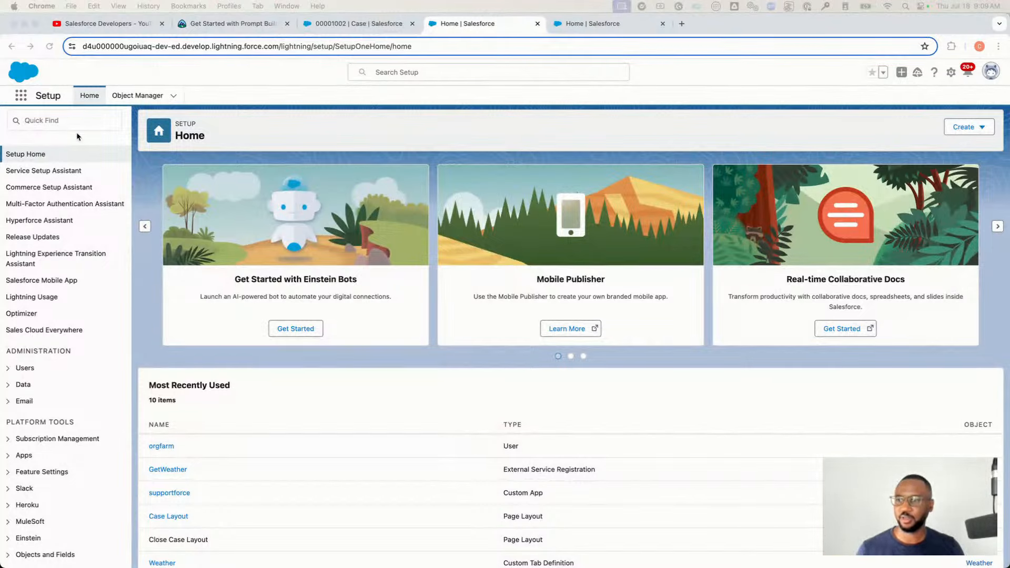
left_click(61, 125)
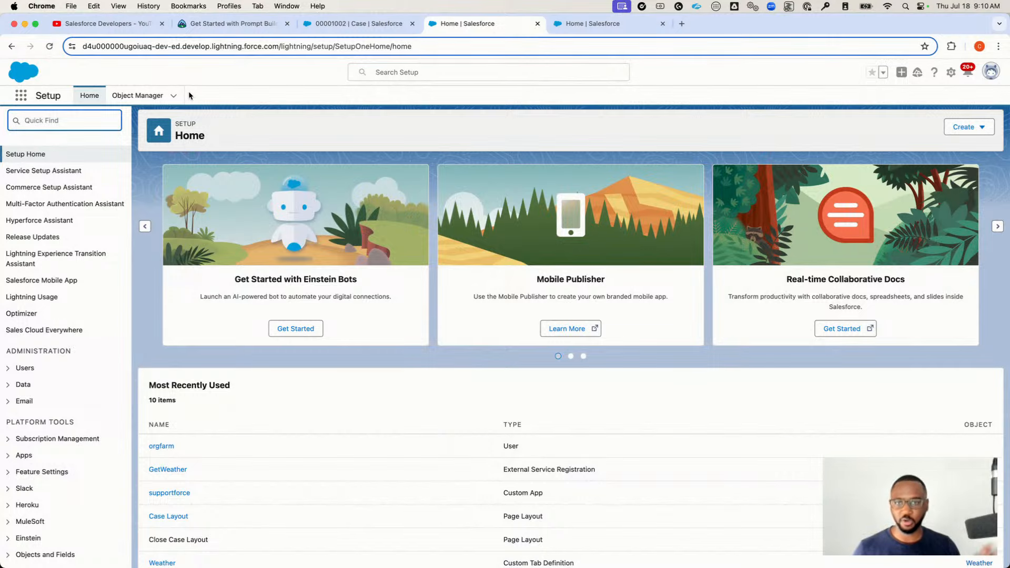
type("Einst")
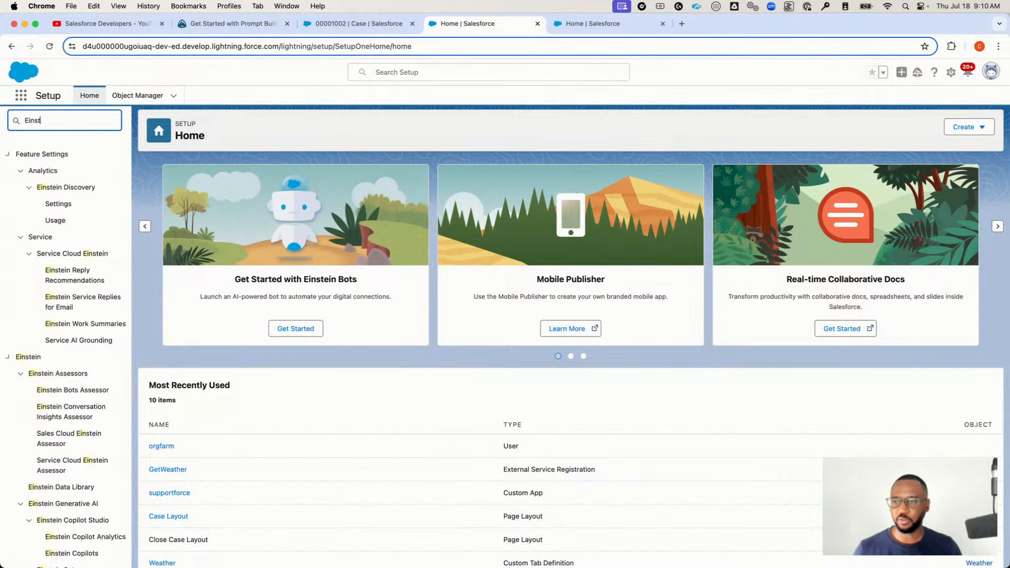
type("ein Setup")
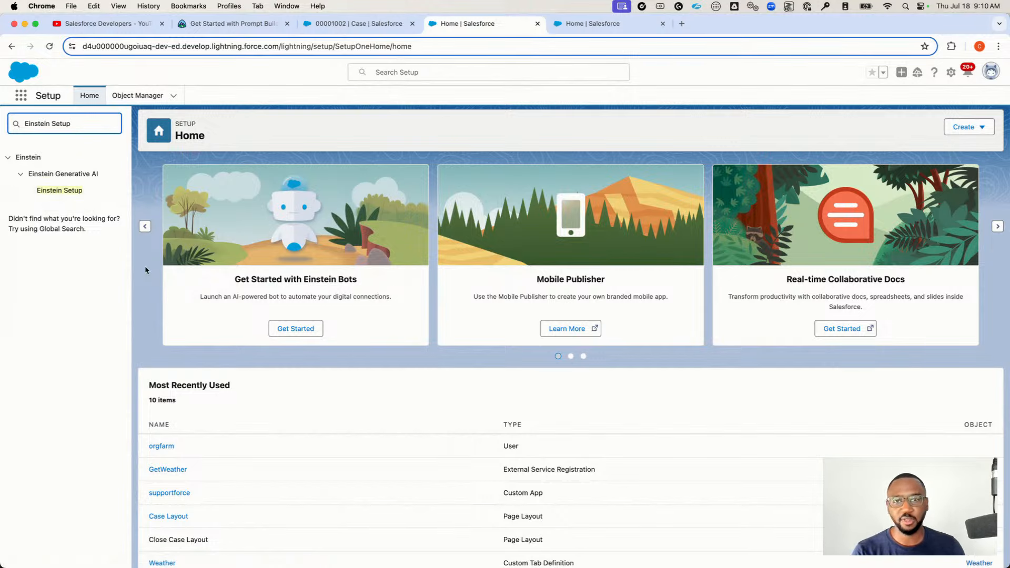
left_click(56, 194)
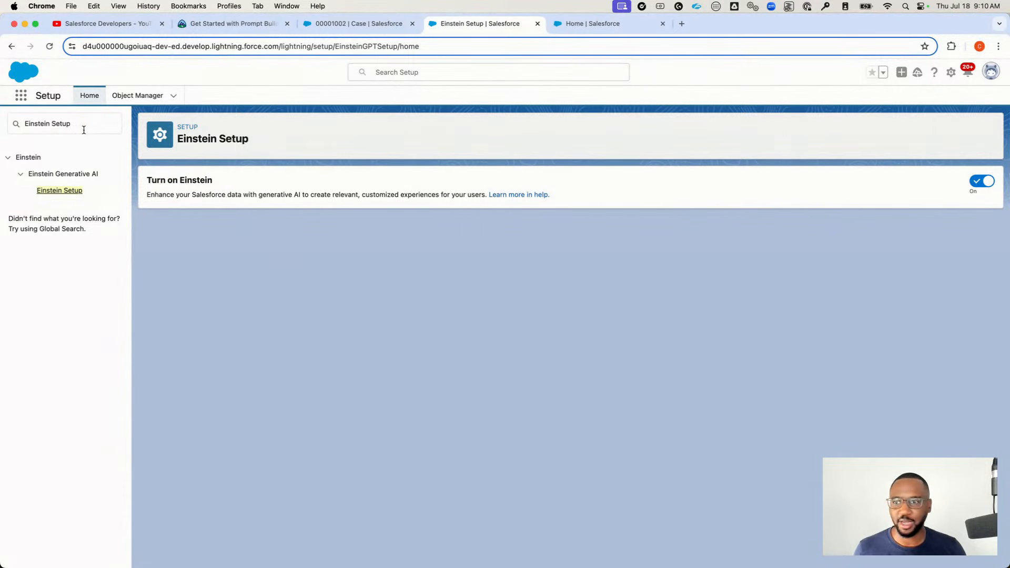
Find "Prompt Builder" in Setup and open its page
triple_click(61, 118)
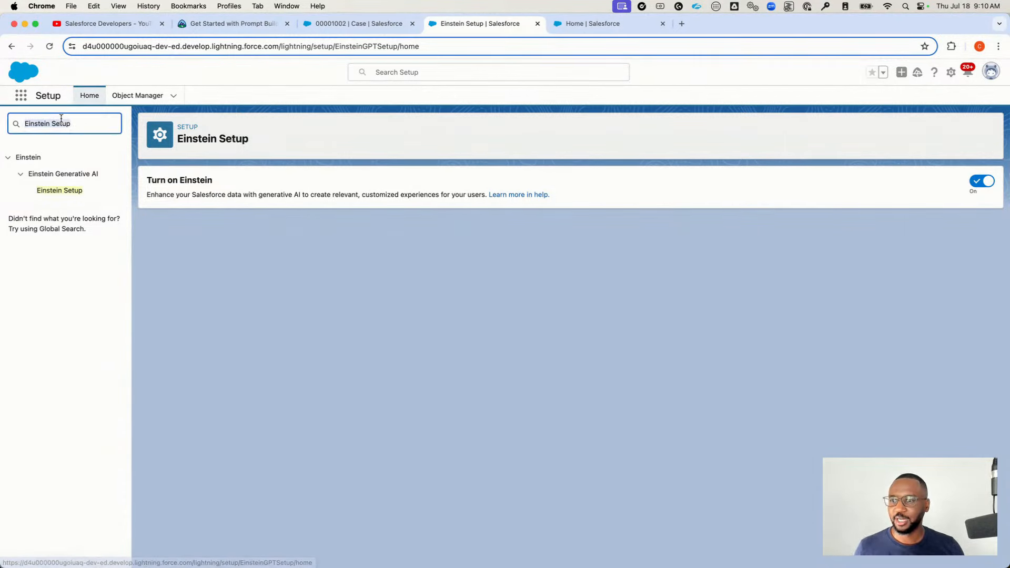
type("Prompt ")
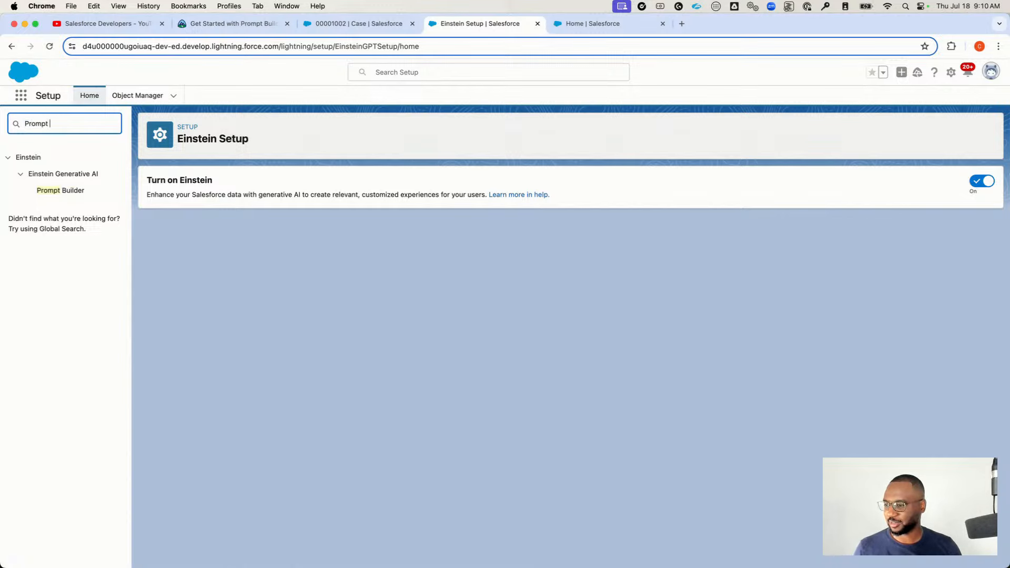
type("Builder")
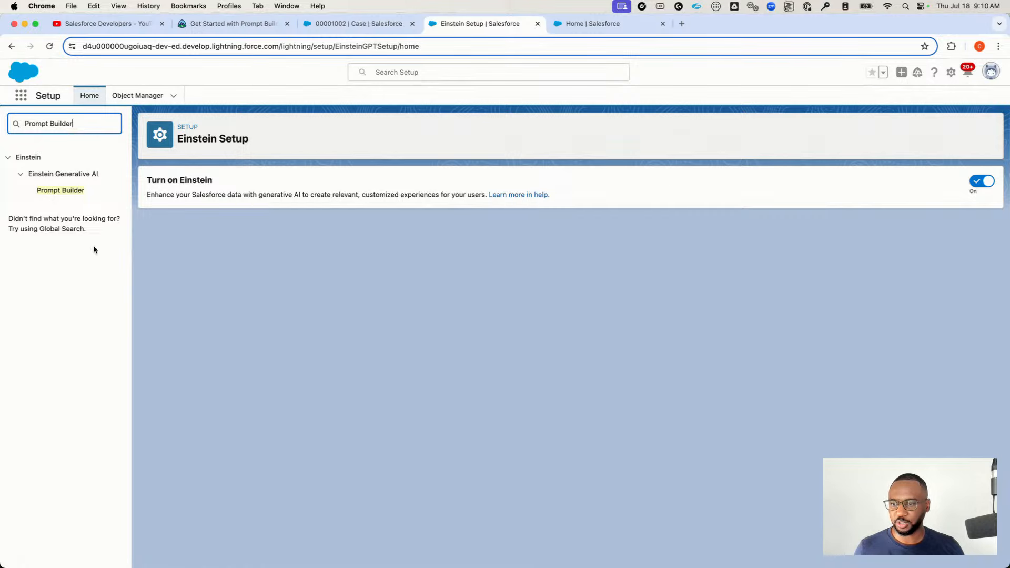
left_click(62, 192)
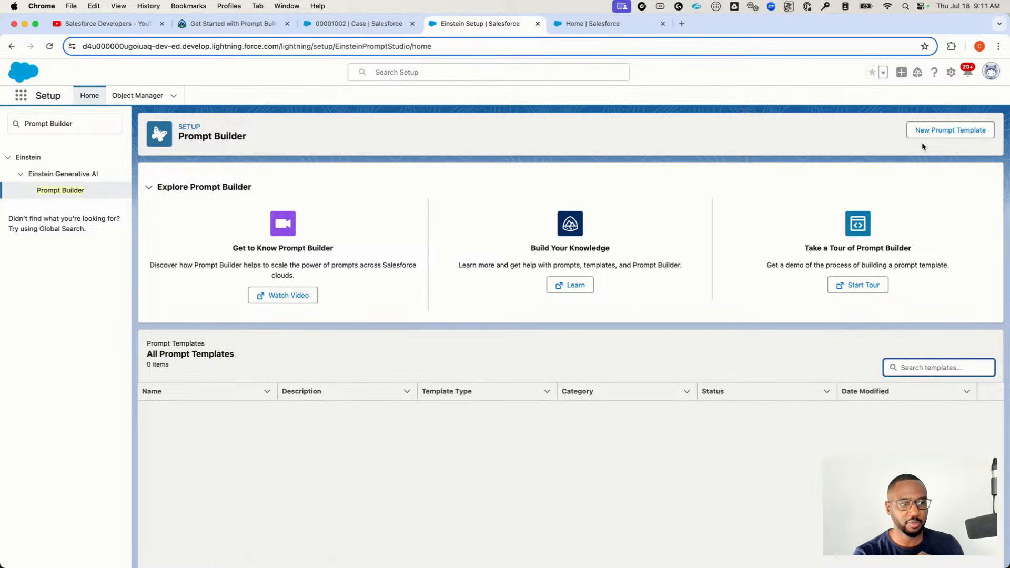
Start a new prompt template and set its type to Flex
left_click(932, 131)
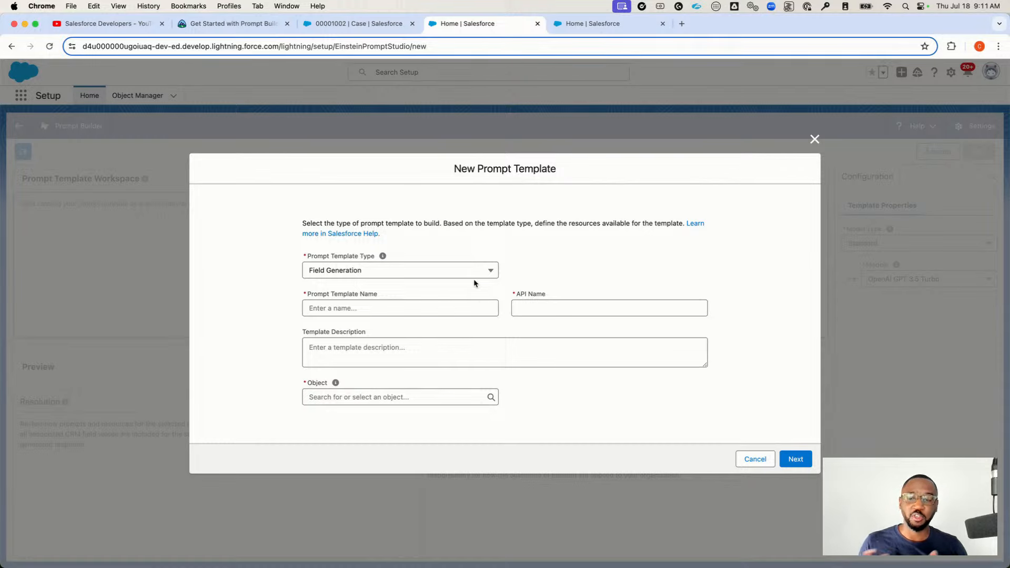
left_click(417, 270)
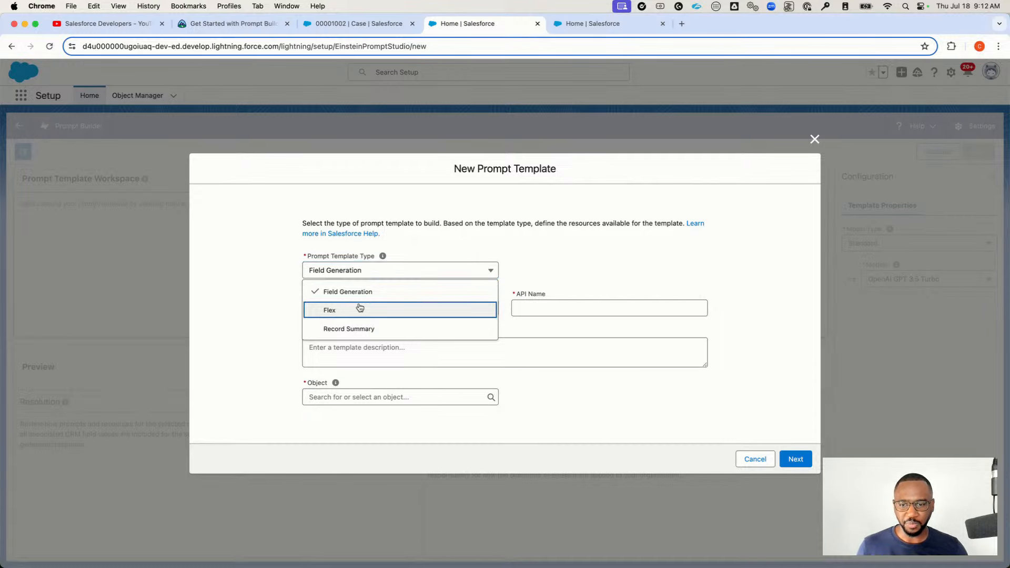
left_click(360, 309)
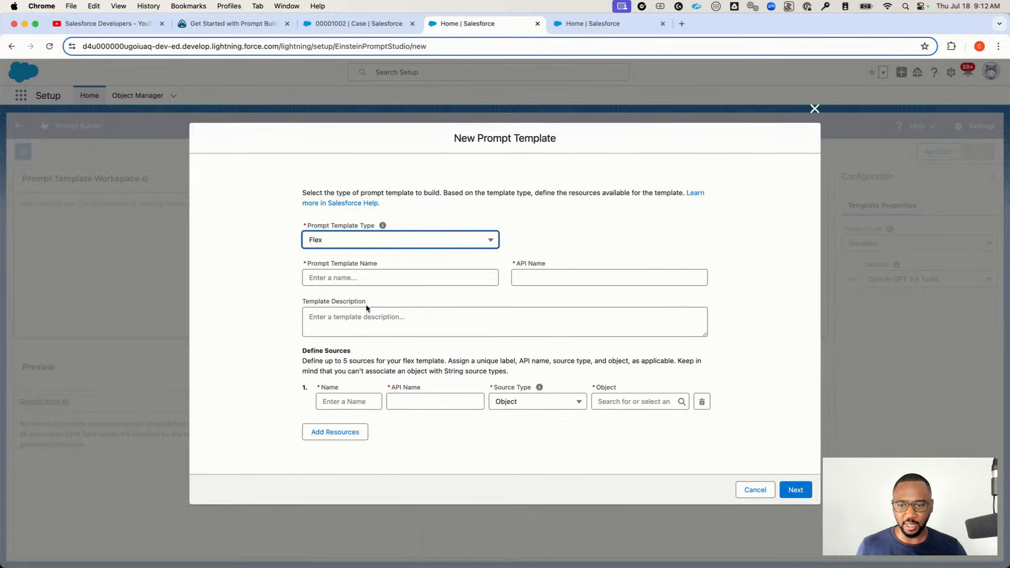
Look at the Einstein AI Playground notice on Trailhead's Get Started with Prompt Builder page, and return to the new prompt template form
left_click(396, 273)
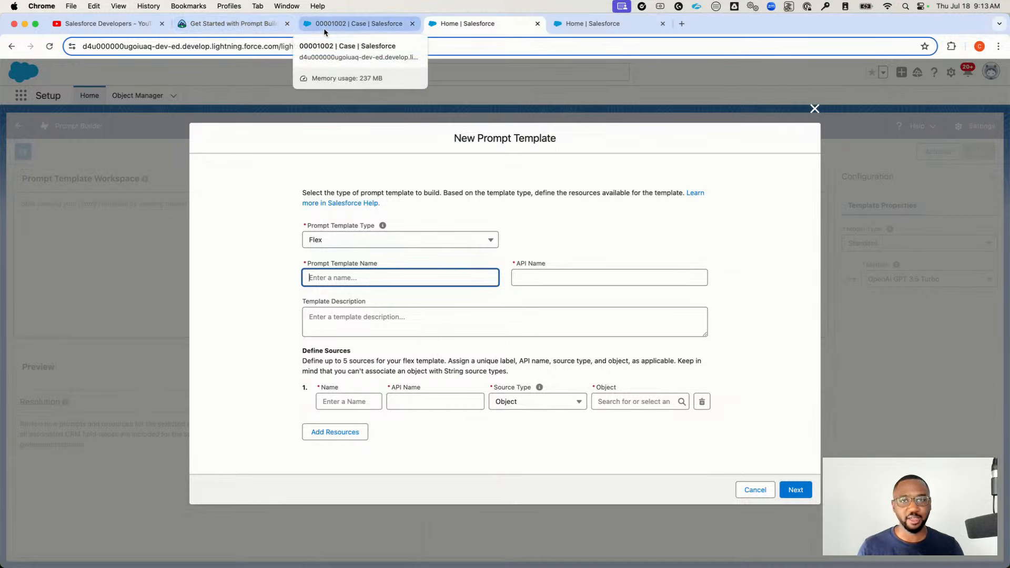
left_click(226, 27)
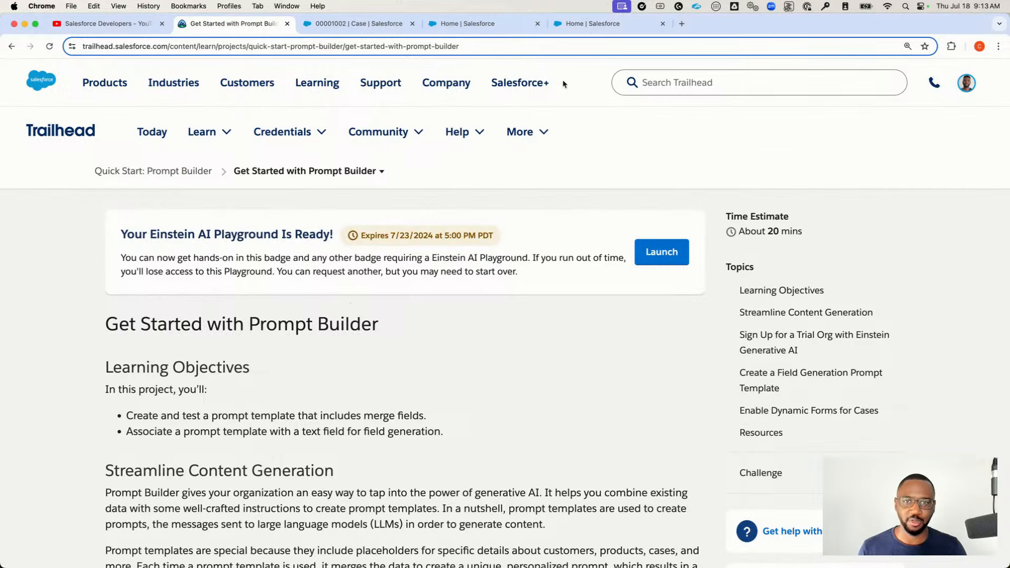
left_click(471, 24)
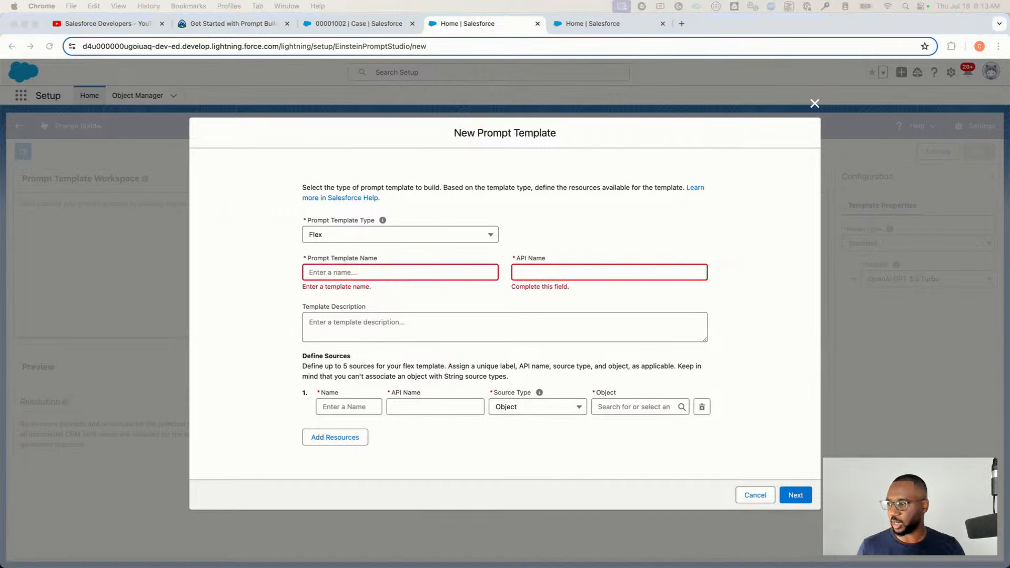
Name the prompt template "Summarize Classify Case" and let its API name fill in as Summarize_Classify_Case
left_click(371, 271)
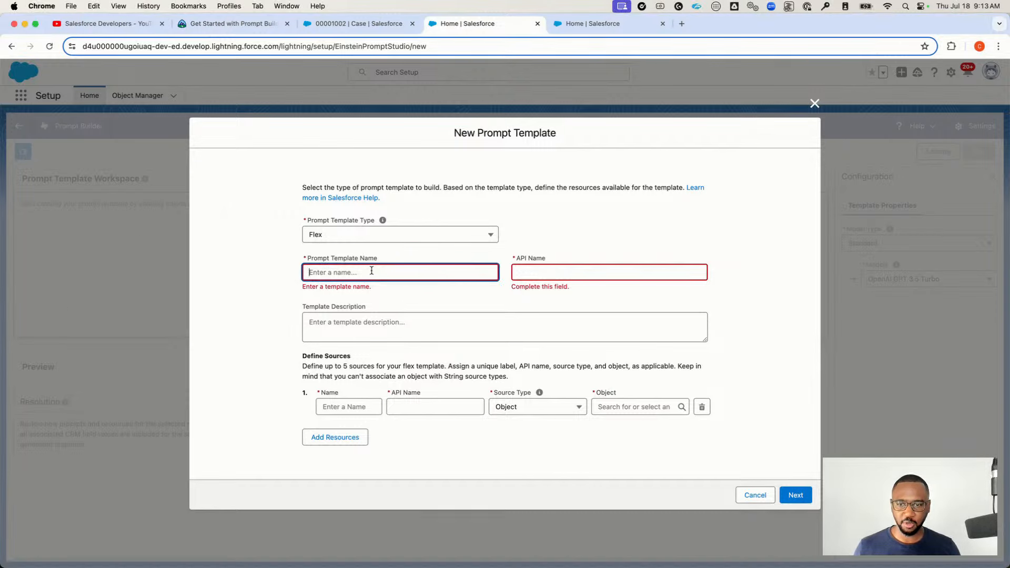
type("Su")
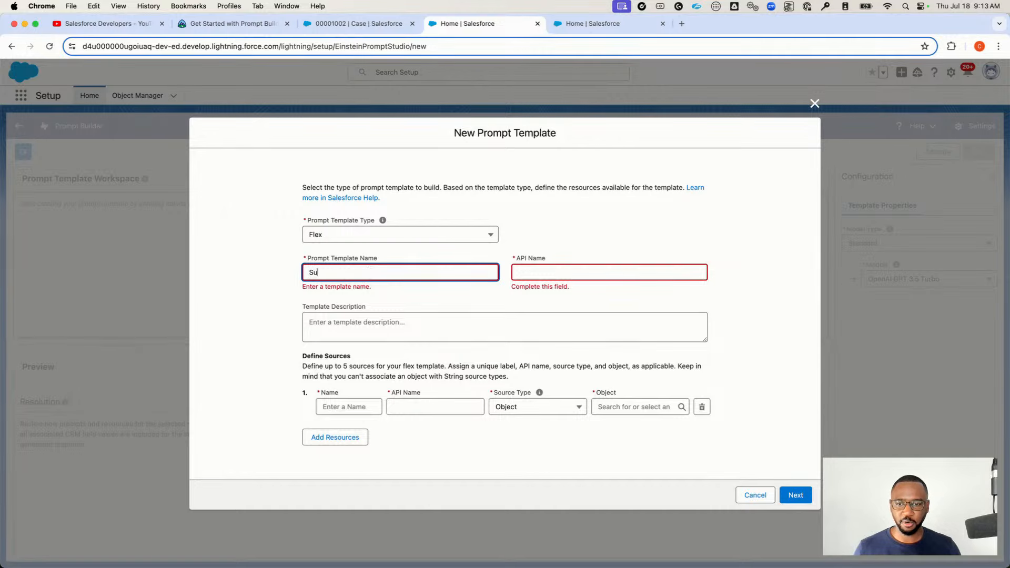
type("mmarize Classify ")
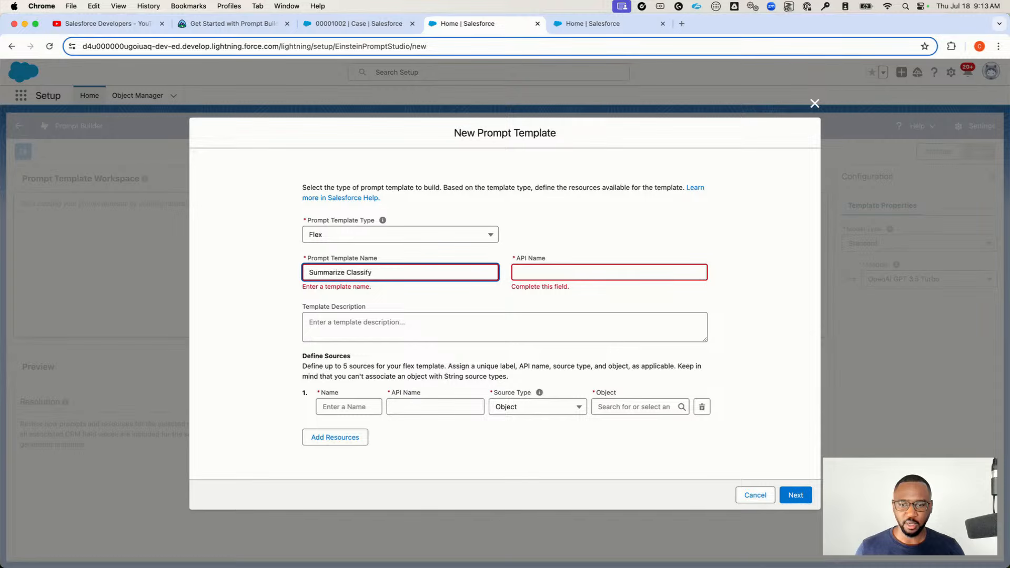
type("Case")
key("Tab")
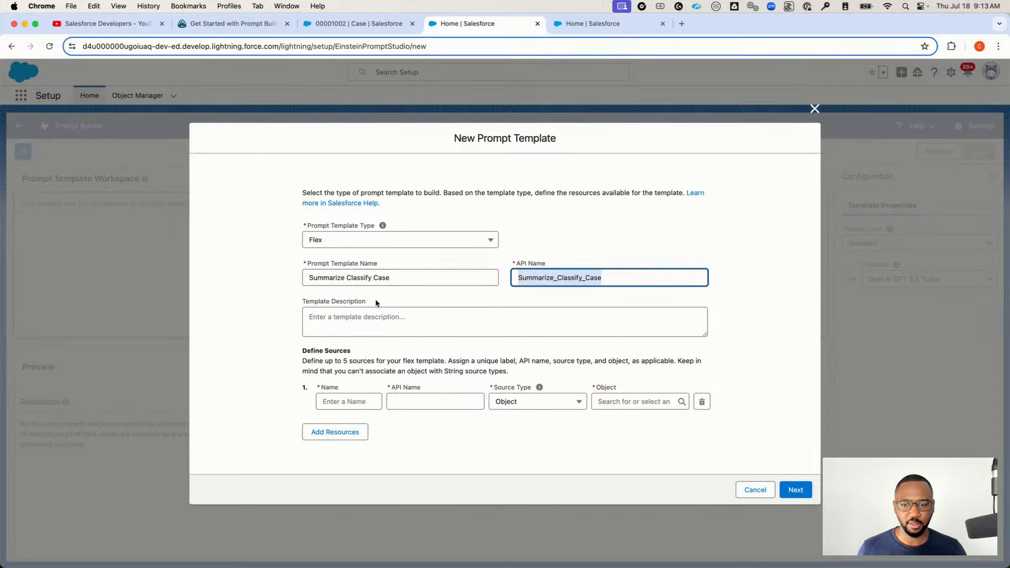
Enter the template description "This prompt template summarizes and classifies case records."
left_click(357, 323)
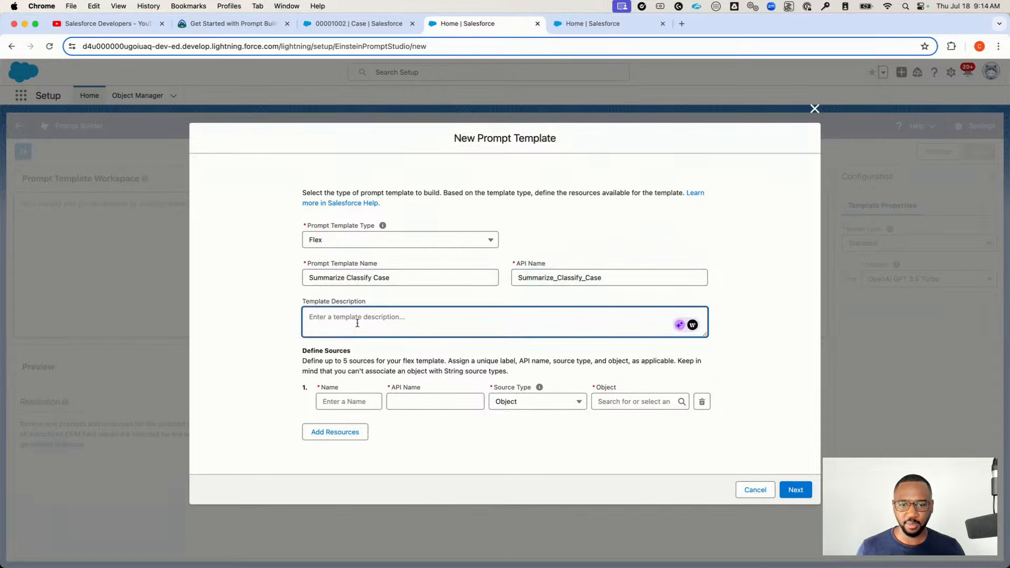
type("This prompt ")
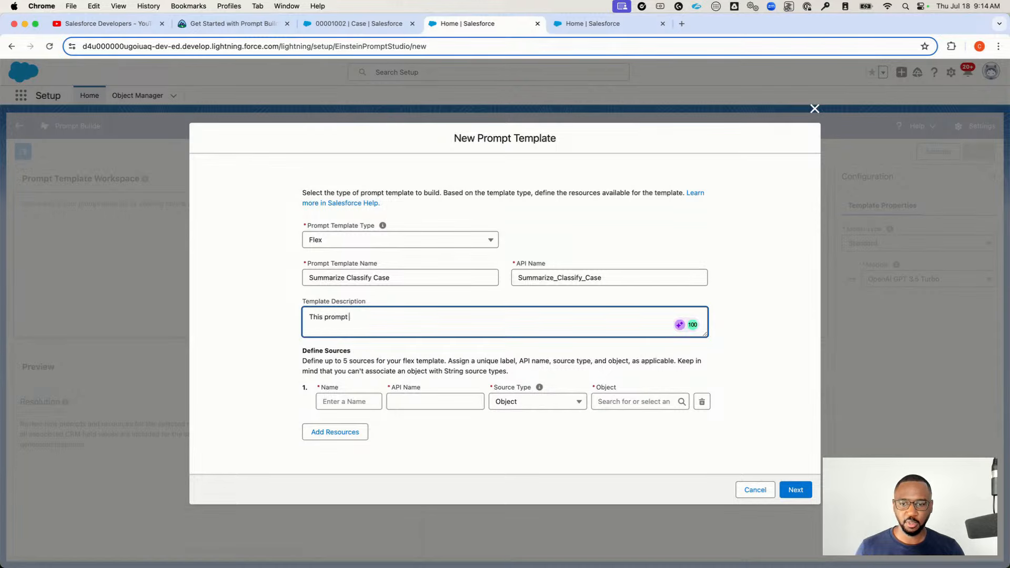
type("template ")
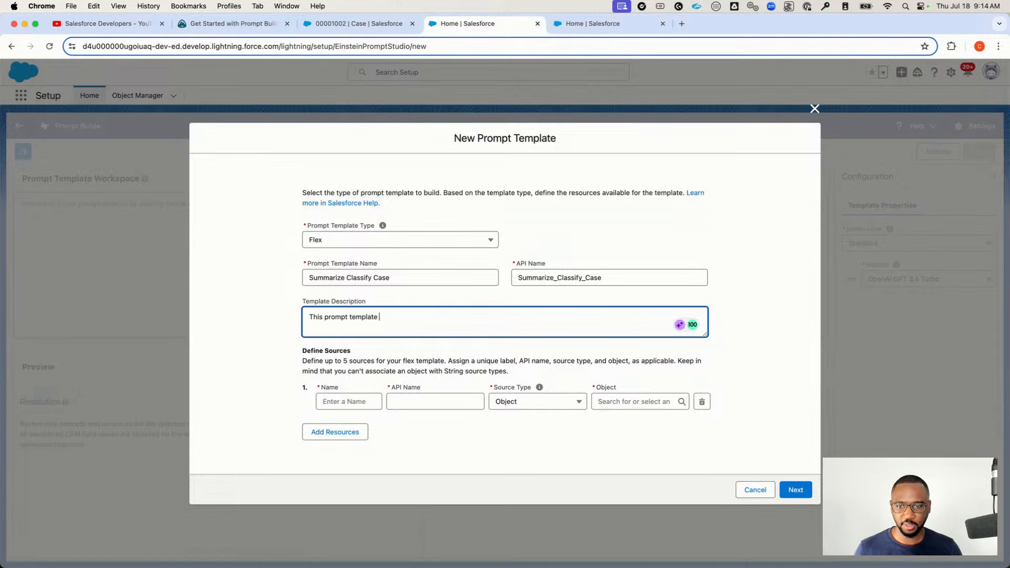
type("summarizes ")
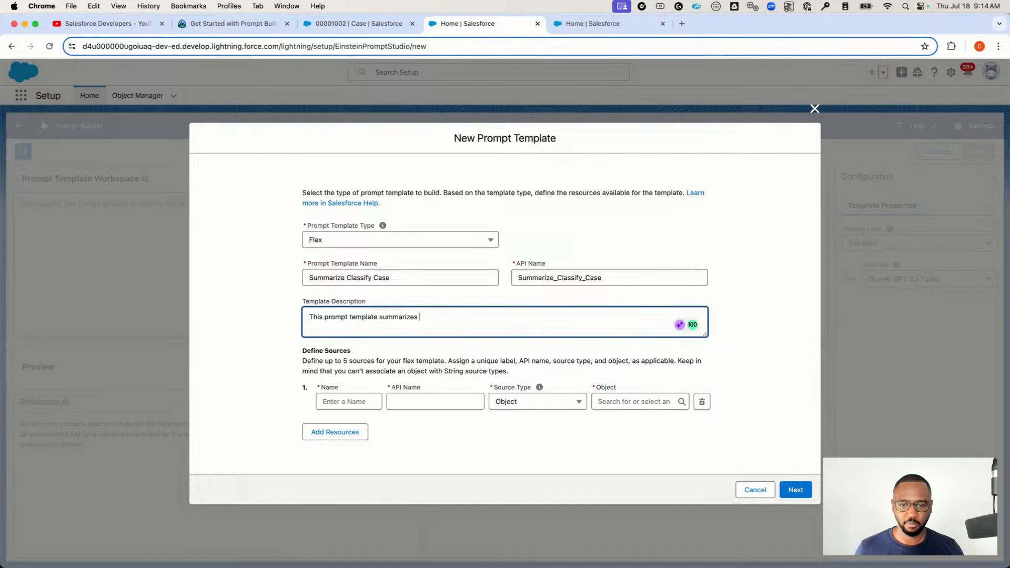
type("and classifies ca")
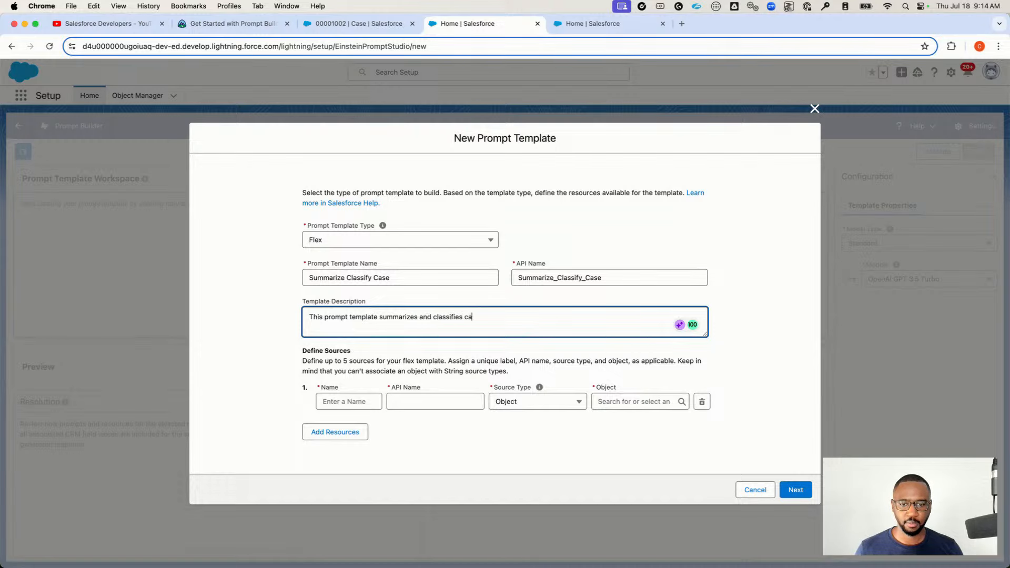
type("se reco")
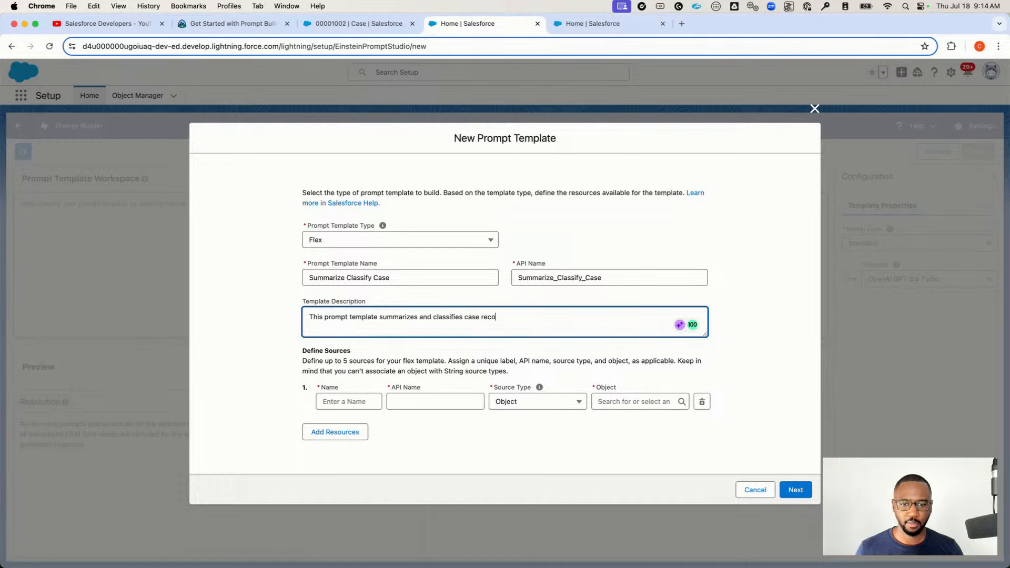
type("rds.")
Name the first source "Case" and give it the API name myCase
left_click(346, 402)
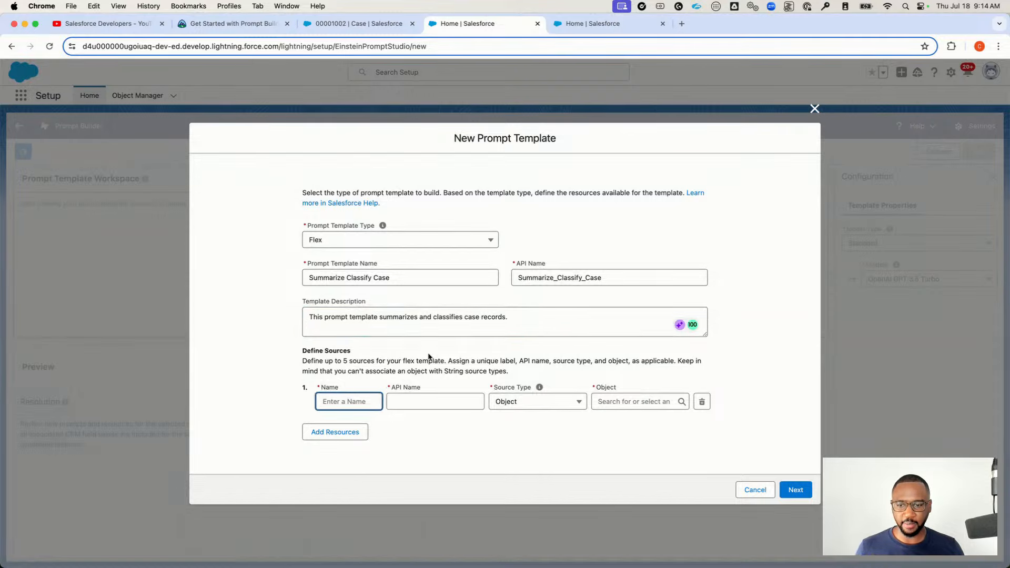
type("Case")
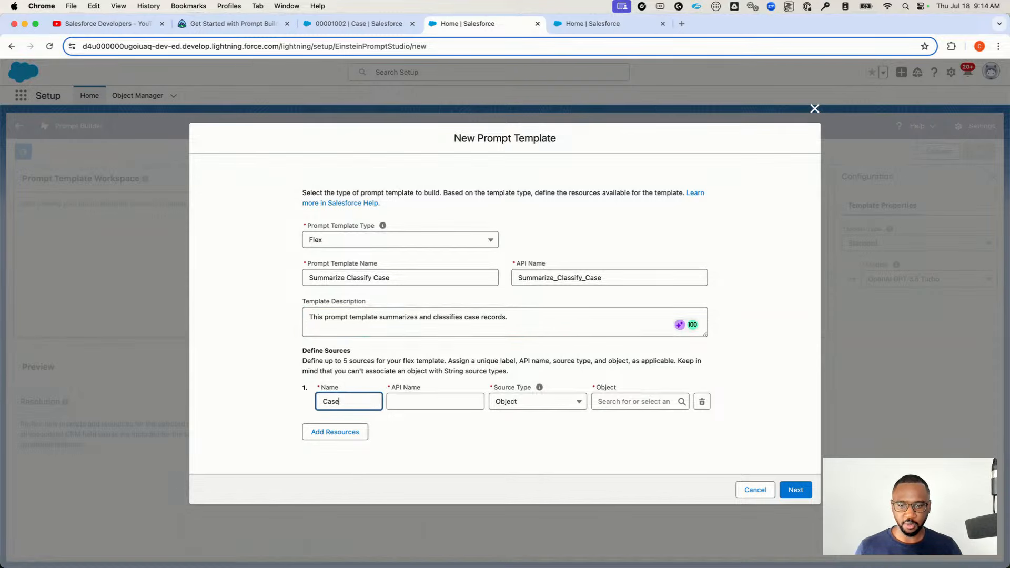
key("Tab")
type("m")
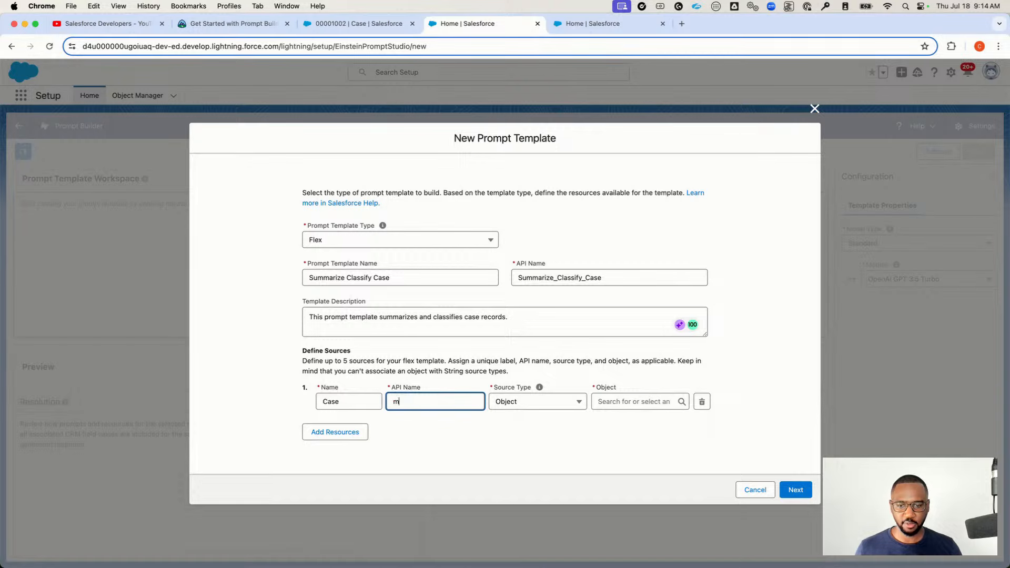
type("yCase")
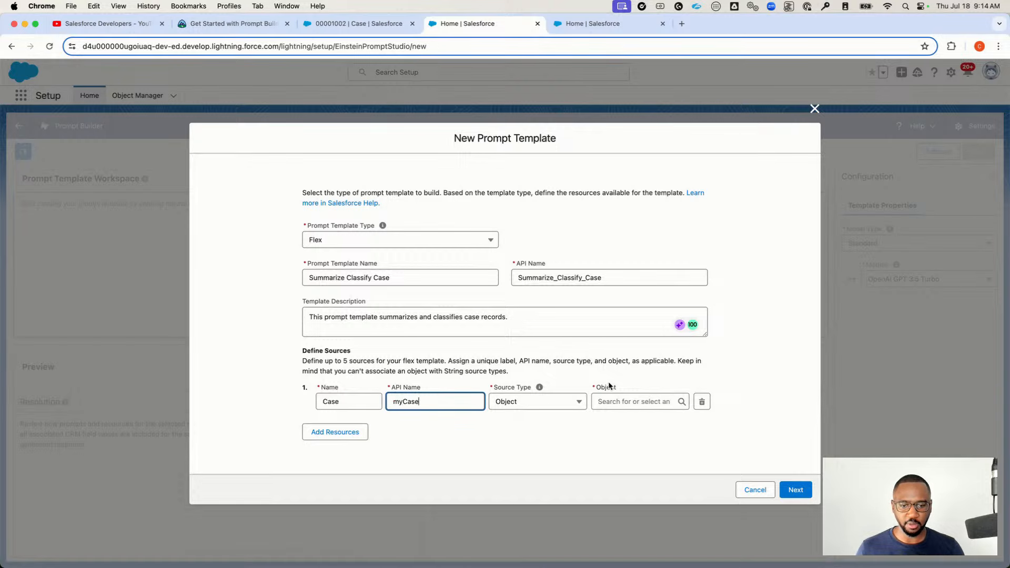
Keep the source type as Object, assign the Case object to the source, and continue to the prompt template workspace
left_click(526, 408)
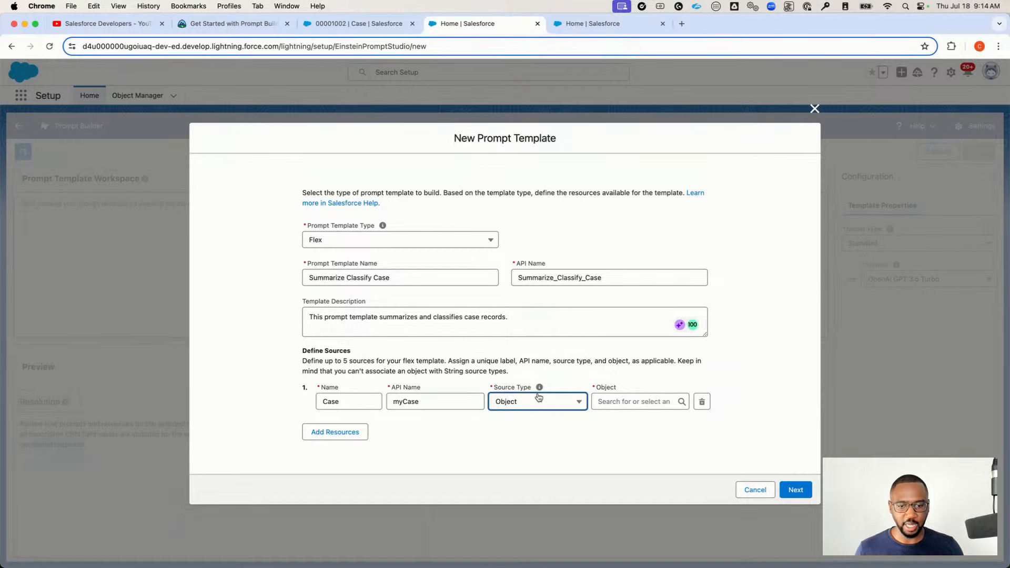
left_click(526, 404)
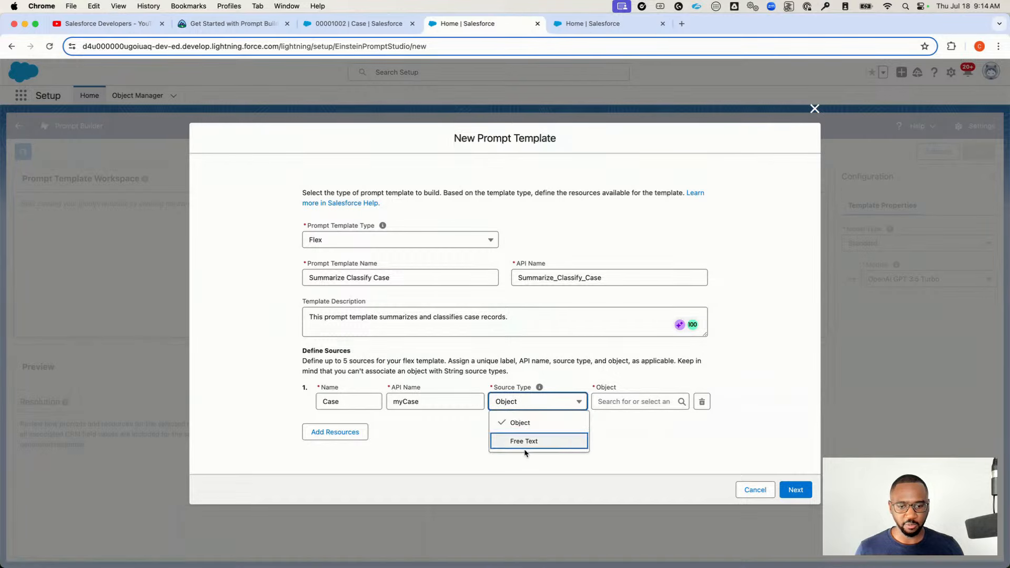
left_click(520, 422)
left_click(621, 403)
type("Case")
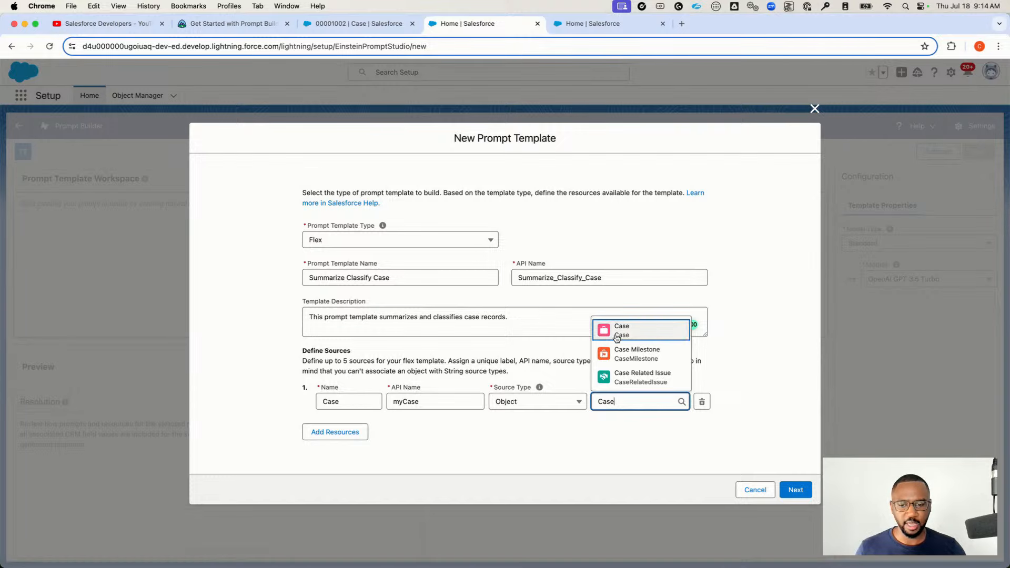
left_click(618, 337)
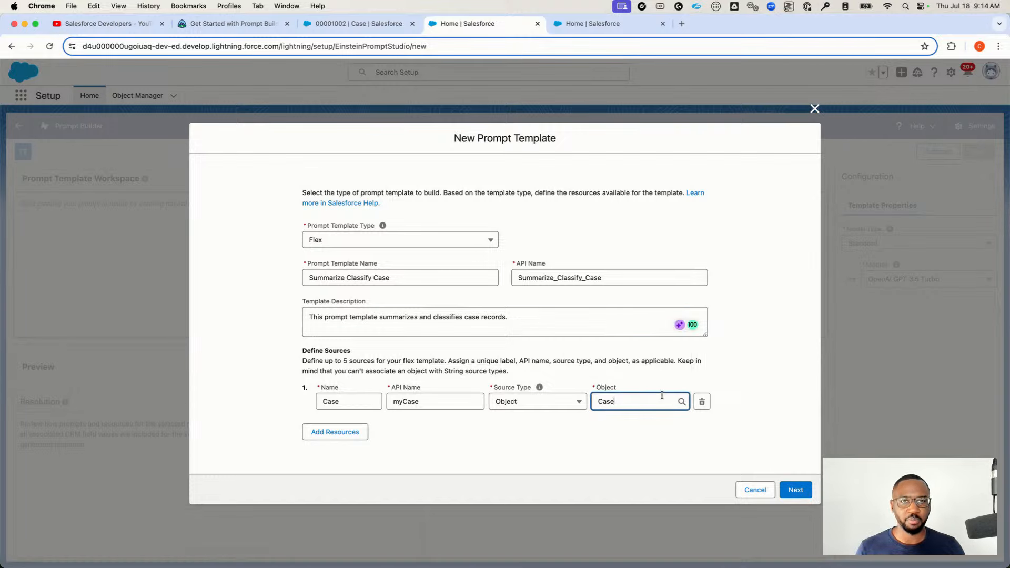
left_click(798, 490)
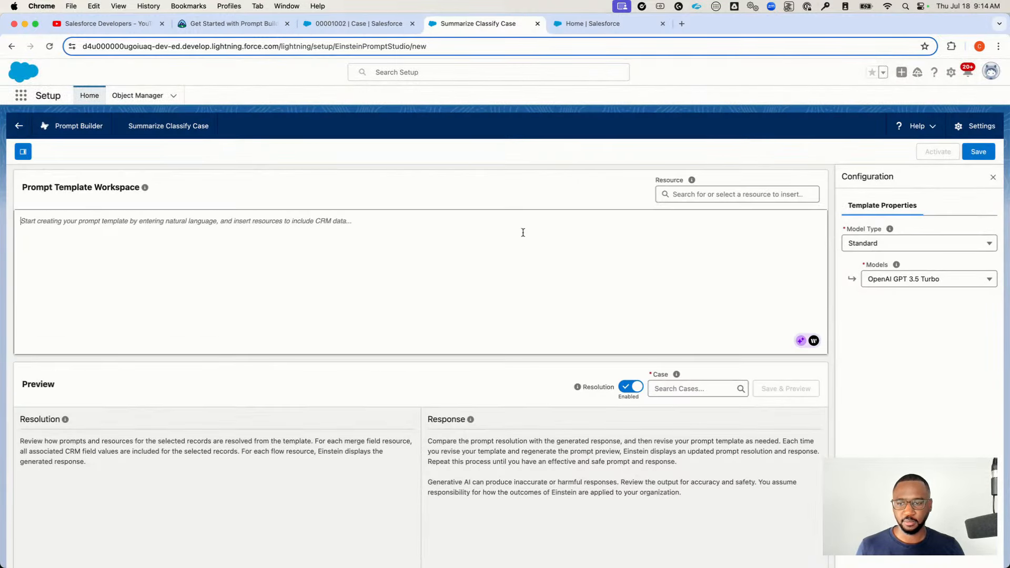
Paste the prepared case categorization and summary prompt, including its myCase merge fields and example JSON output, into the template workspace
left_click(266, 282)
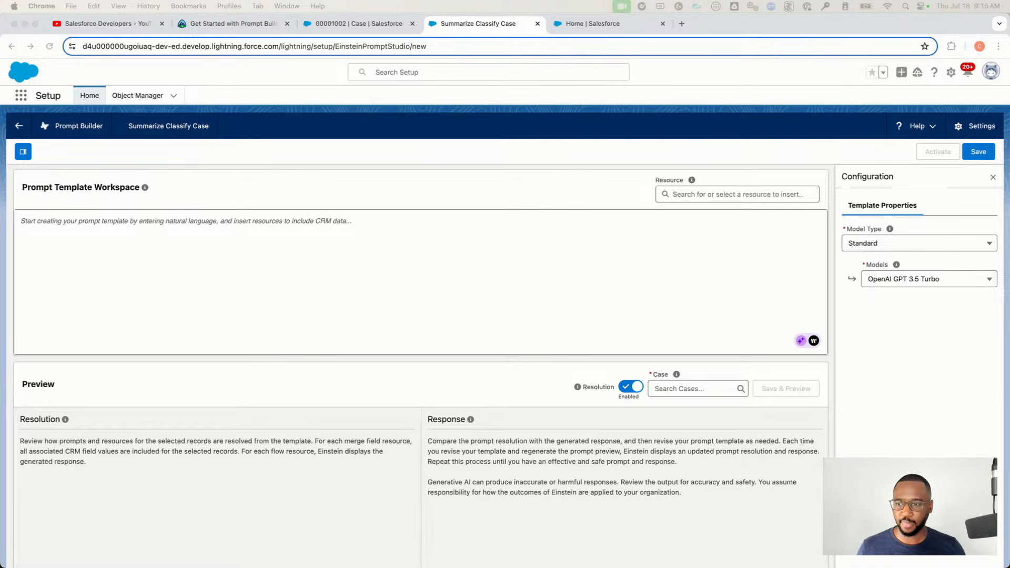
left_click(187, 229)
key("super+v")
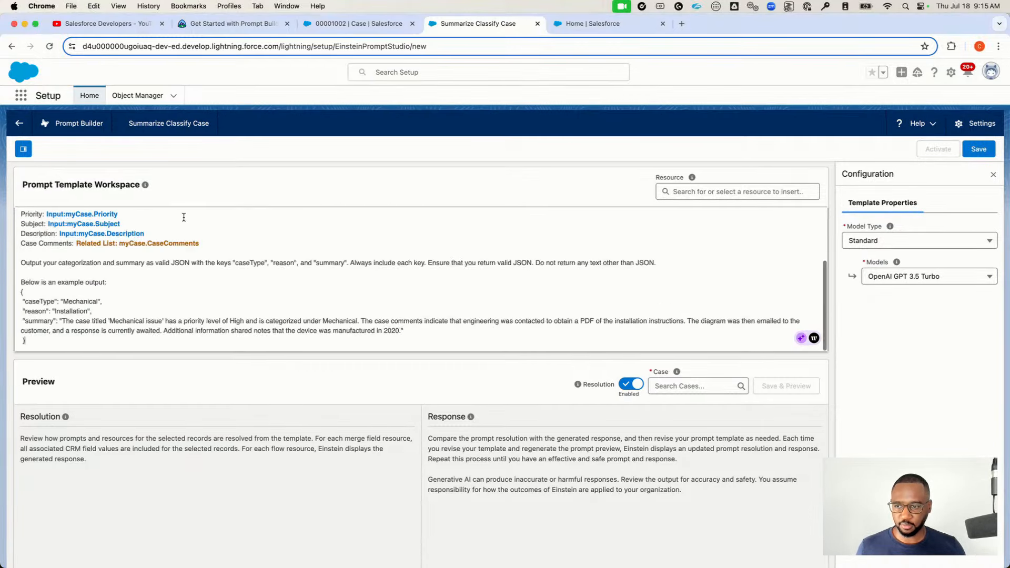
Review the pasted prompt, examining the predefined Case Type and Case Reason value lists
scroll(247, 297, "up", 3)
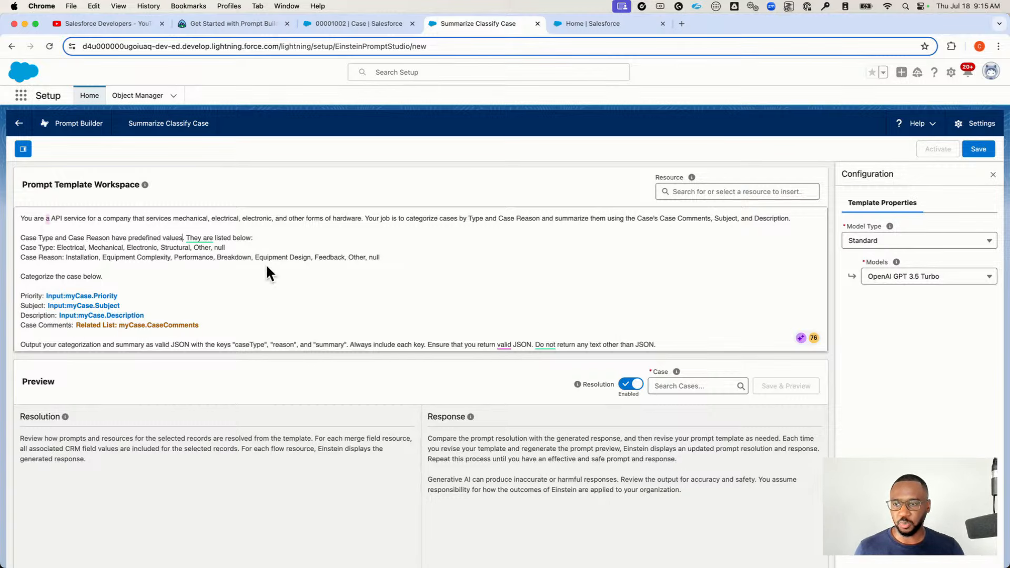
scroll(251, 263, "down", 2)
scroll(251, 263, "up", 2)
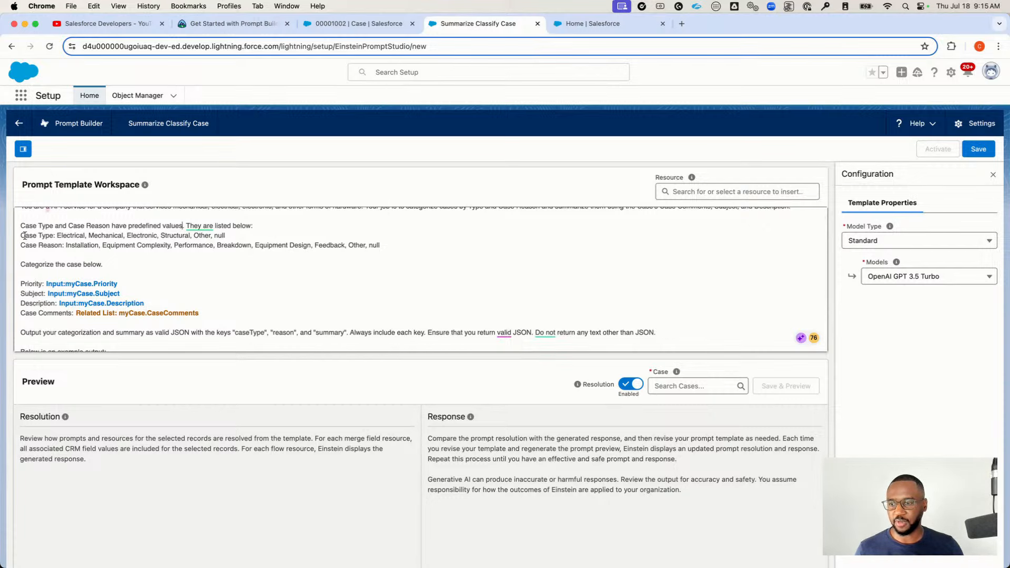
left_click_drag(20, 235, 236, 238)
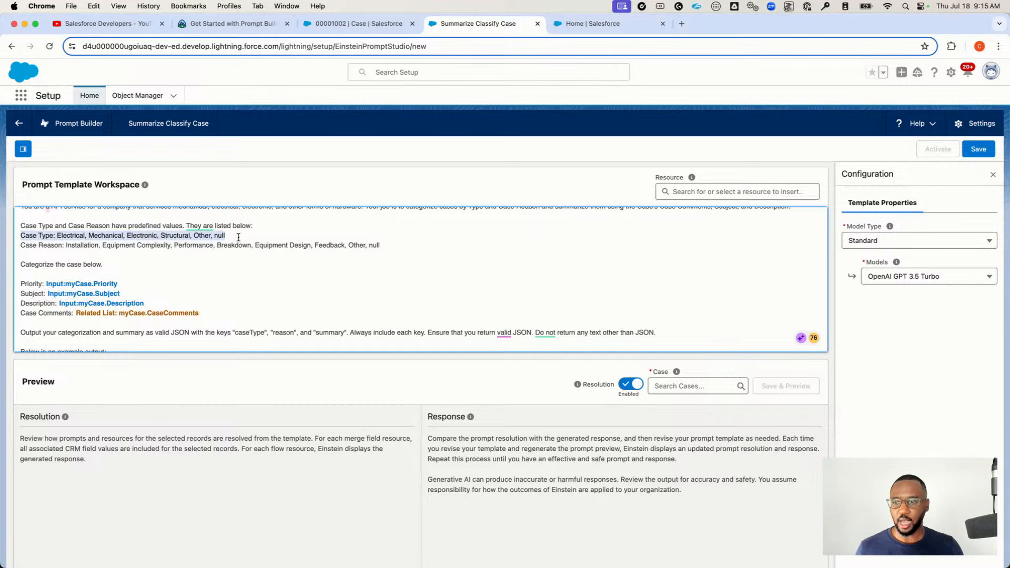
left_click(17, 247)
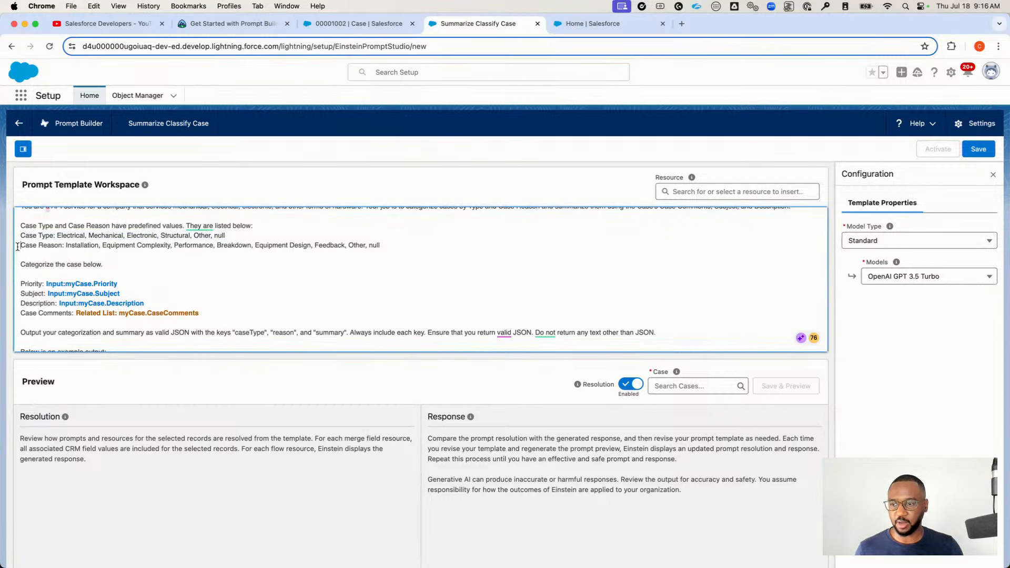
left_click_drag(17, 247, 125, 249)
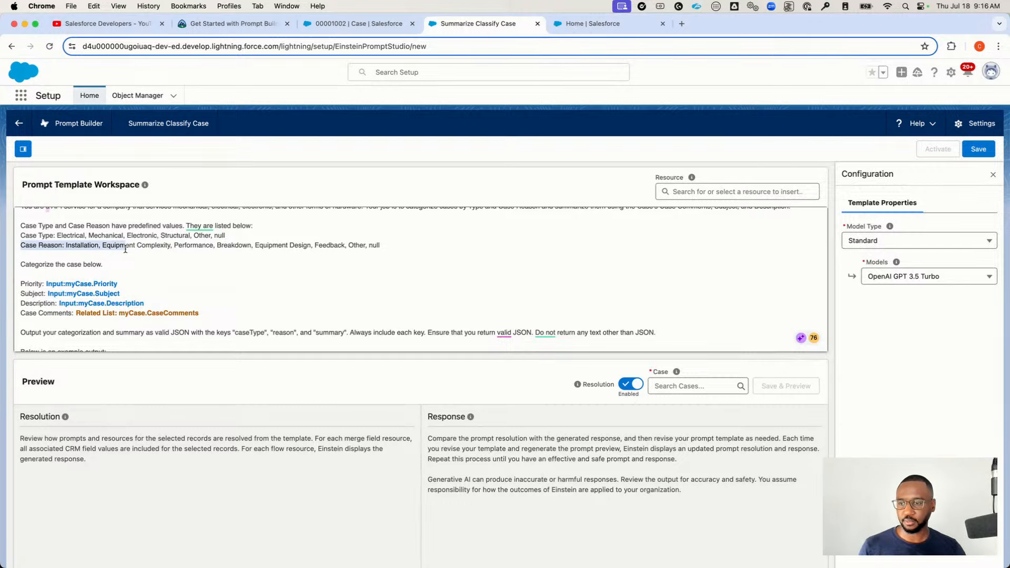
scroll(210, 262, "up", 2)
left_click(312, 287)
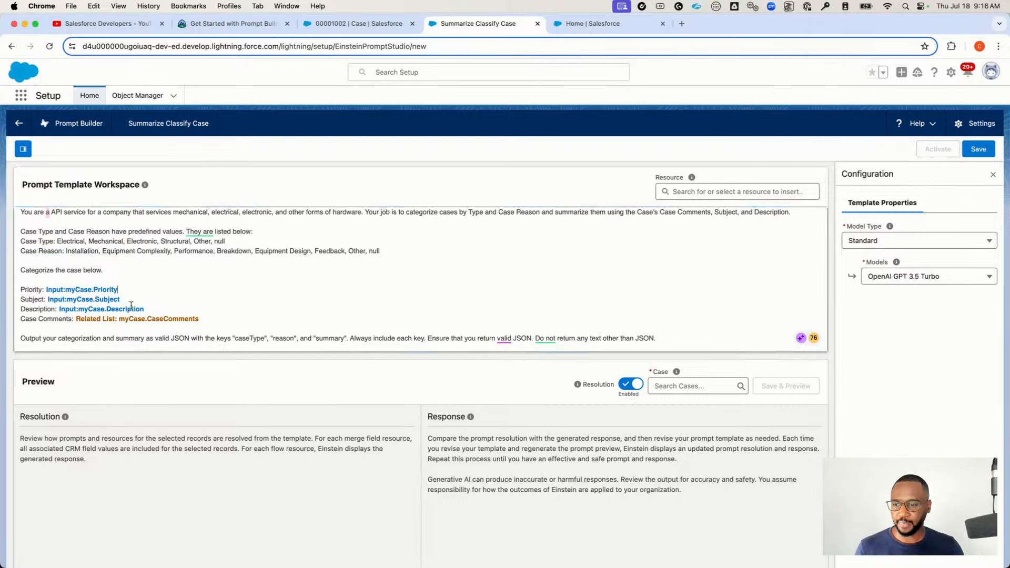
Delete the Input:myCase.Priority merge field from the Priority line of the prompt
scroll(131, 306, "down", 2)
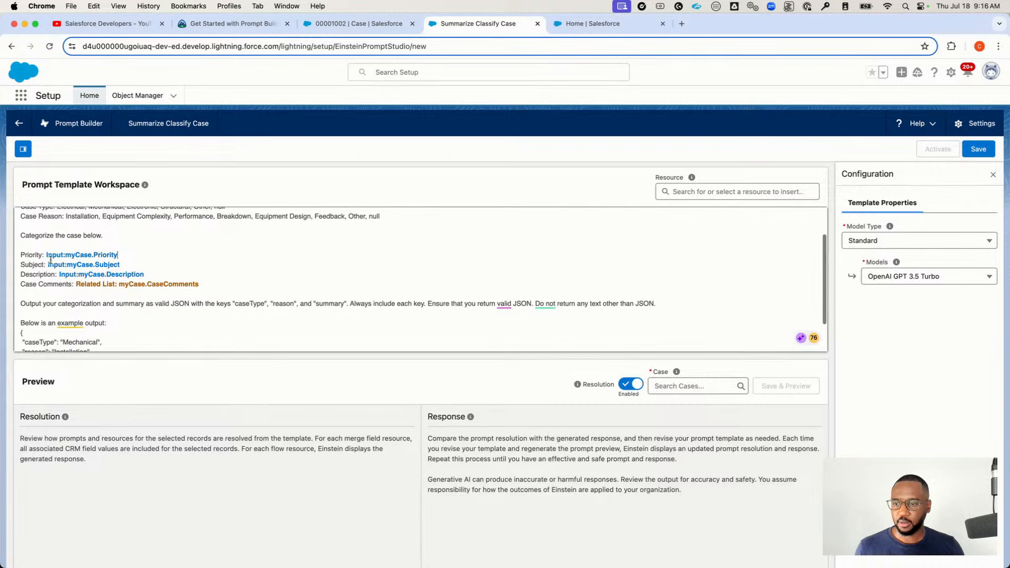
scroll(51, 260, "down", 1)
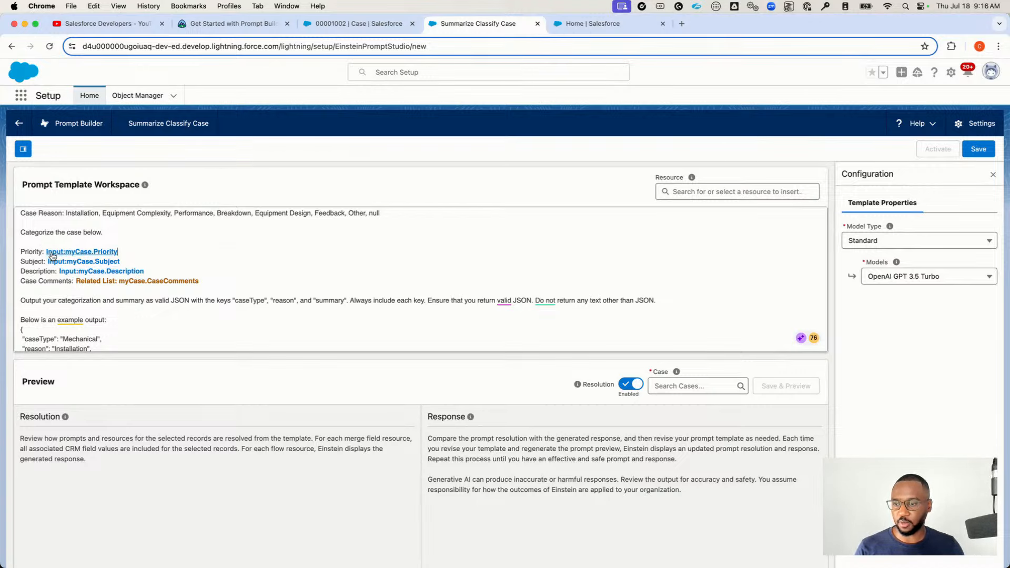
left_click(117, 256)
left_click_drag(117, 255, 47, 255)
left_click(123, 252)
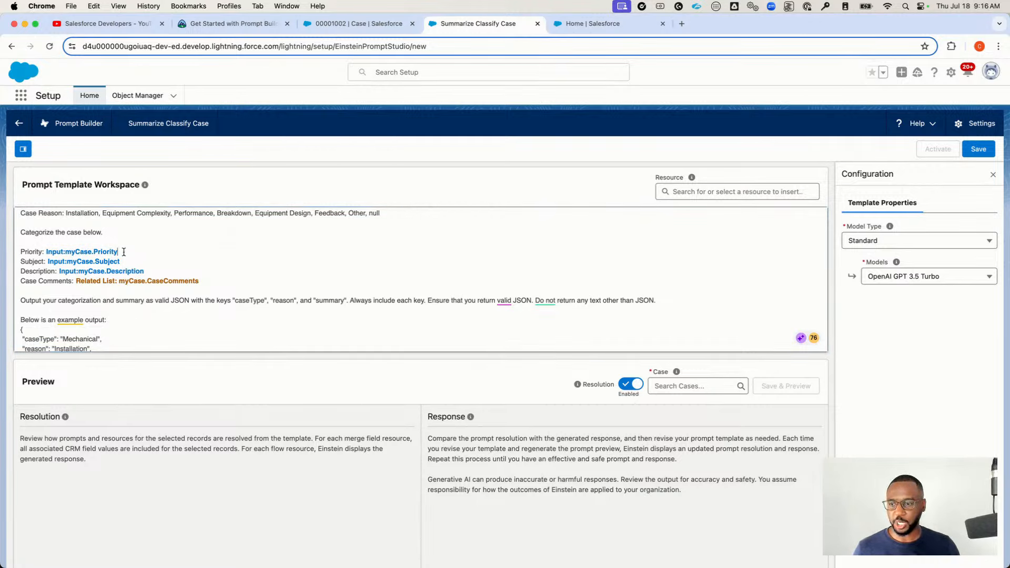
key("shift+Left")
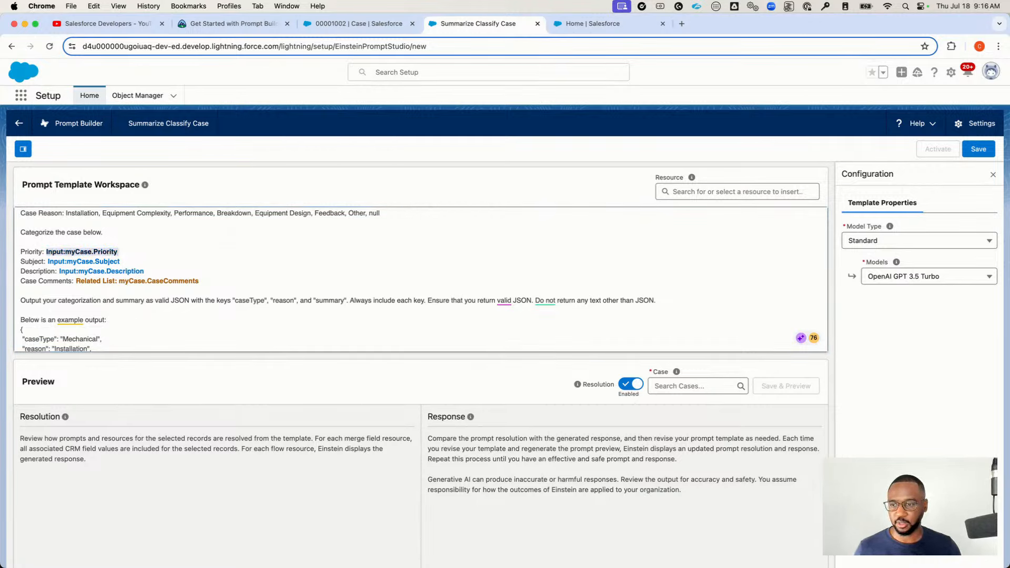
key("BackSpace")
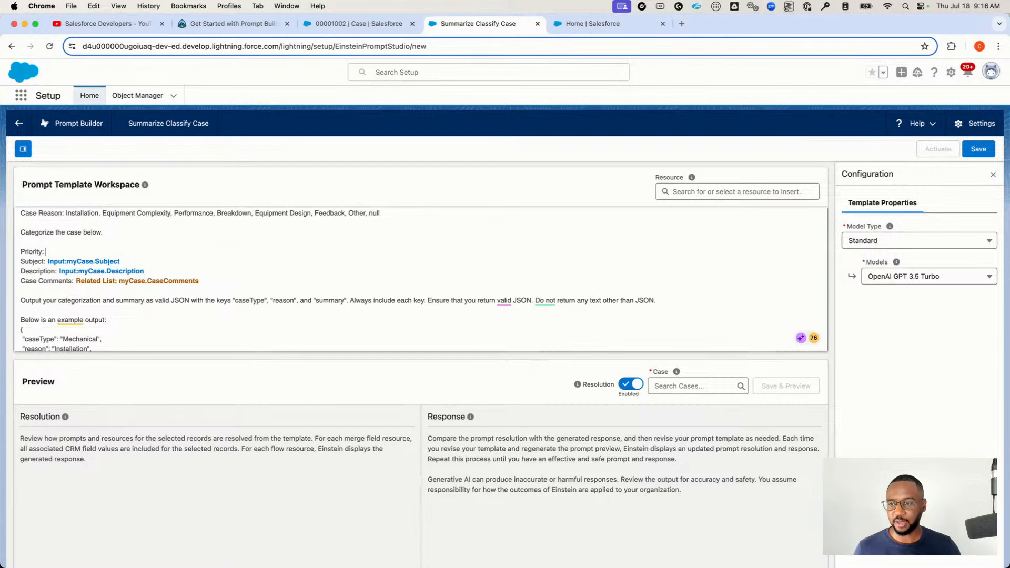
Insert the Priority field of the myCase resource as a merge field on the prompt's Priority line
left_click(700, 190)
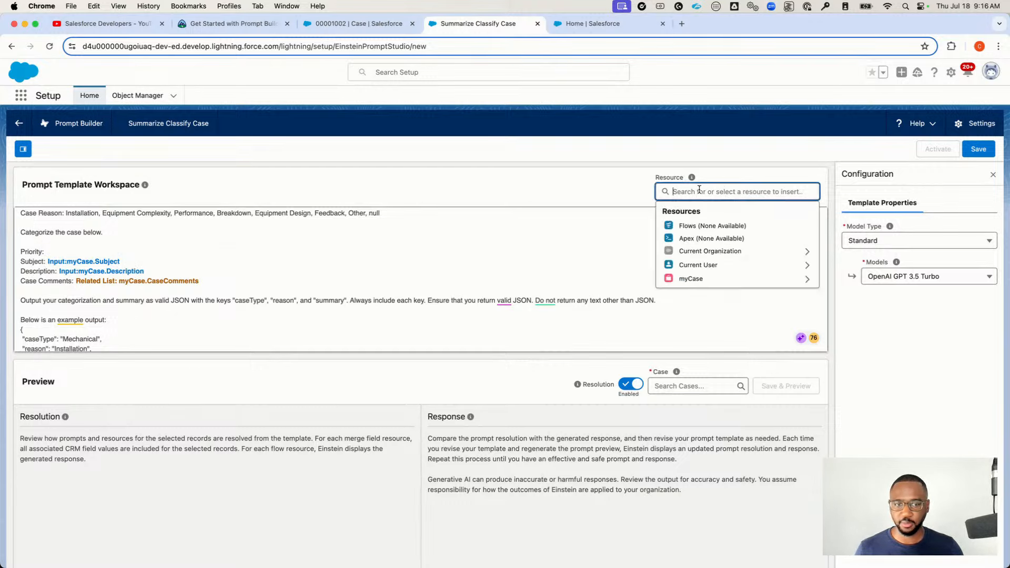
left_click(701, 280)
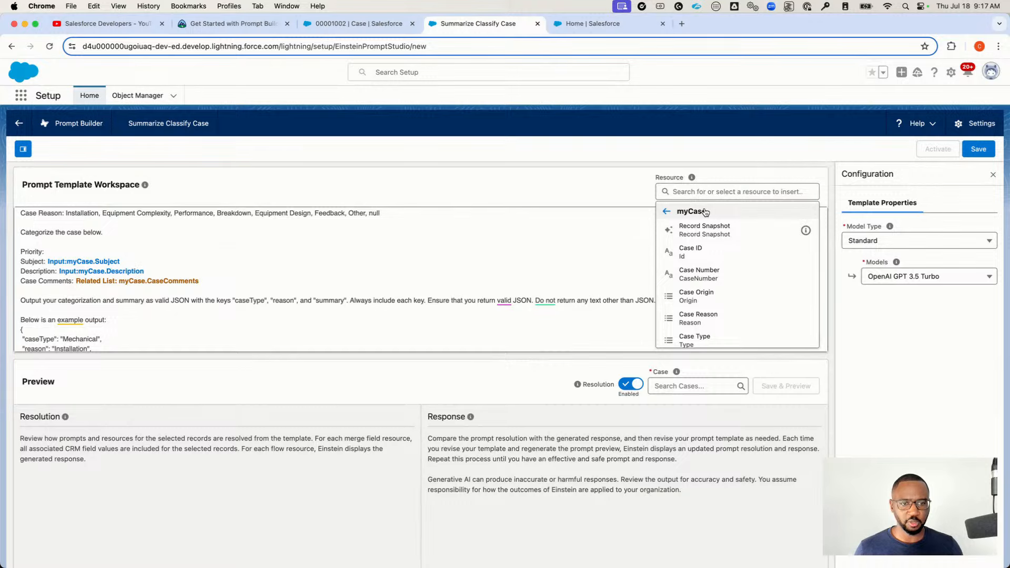
type("pri")
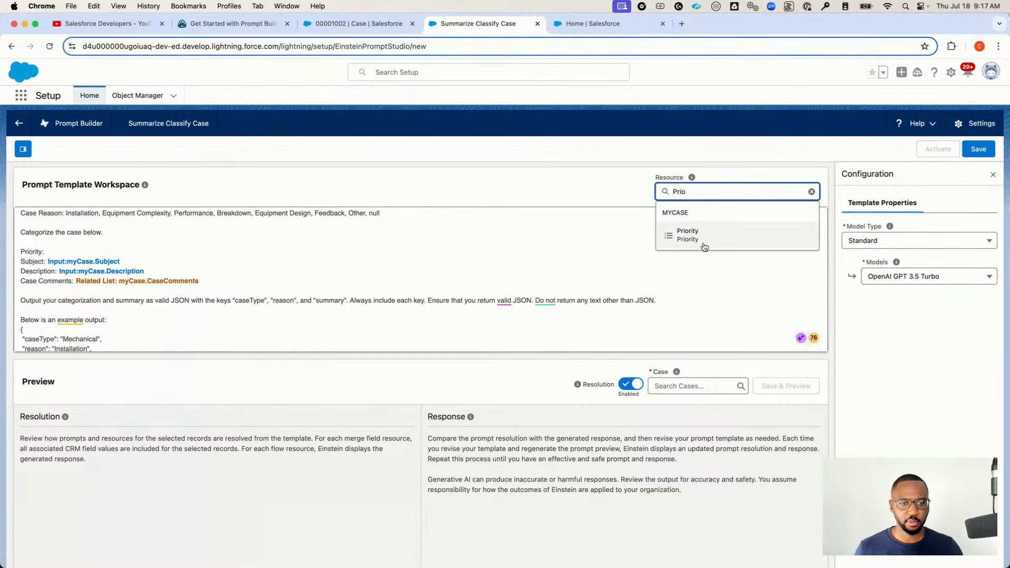
left_click(713, 226)
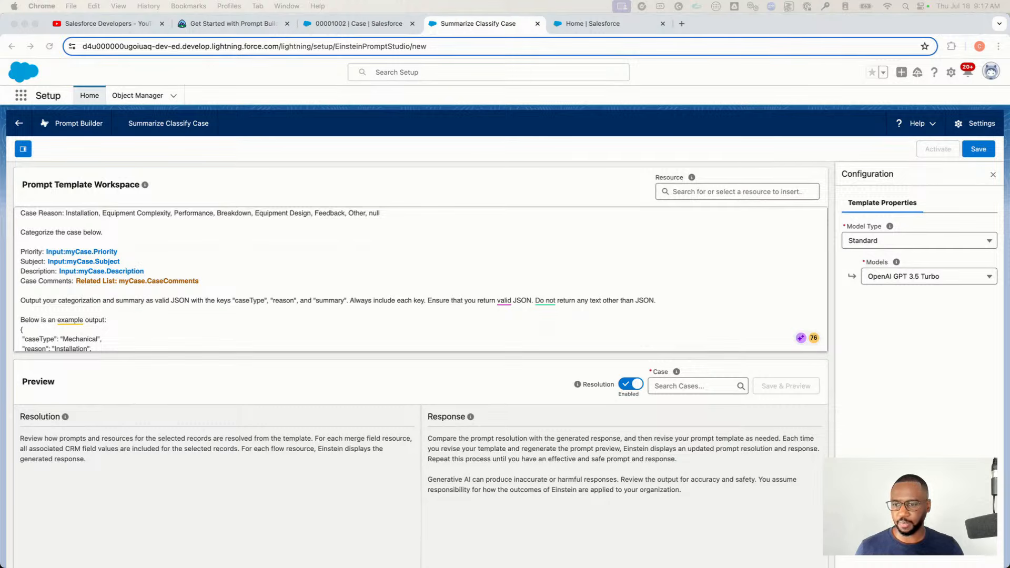
Write the merge field {!$Input:myCase.Priority} by hand after the existing one on the Priority line, and delete the duplicate
left_click(138, 252)
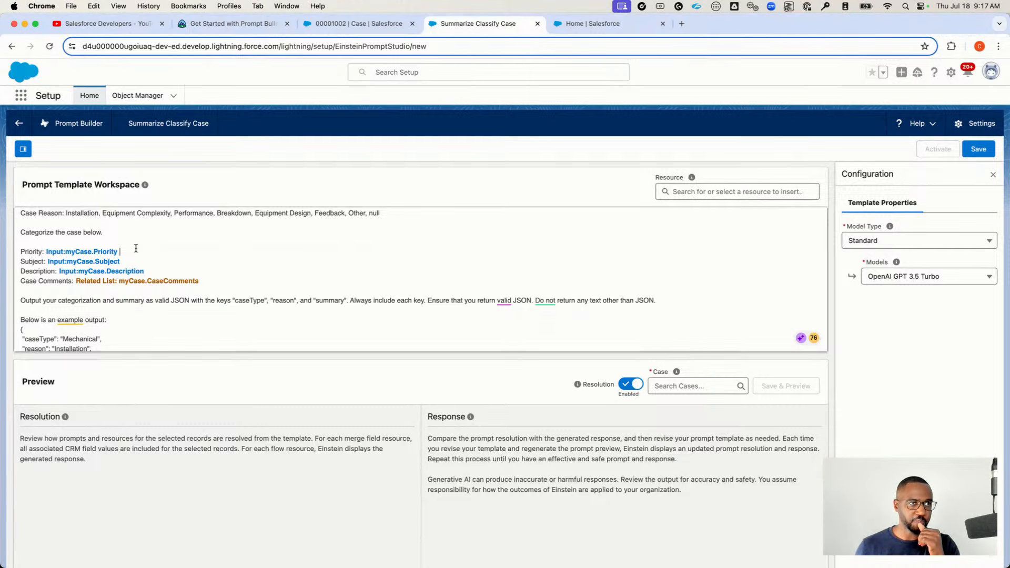
type("{!$Input:myCase.Priority")
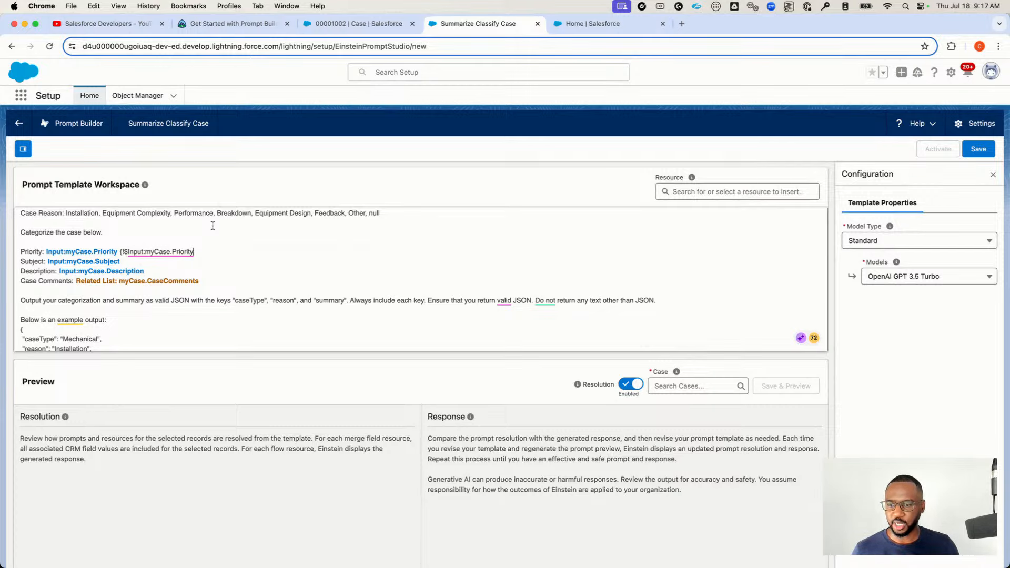
type("}")
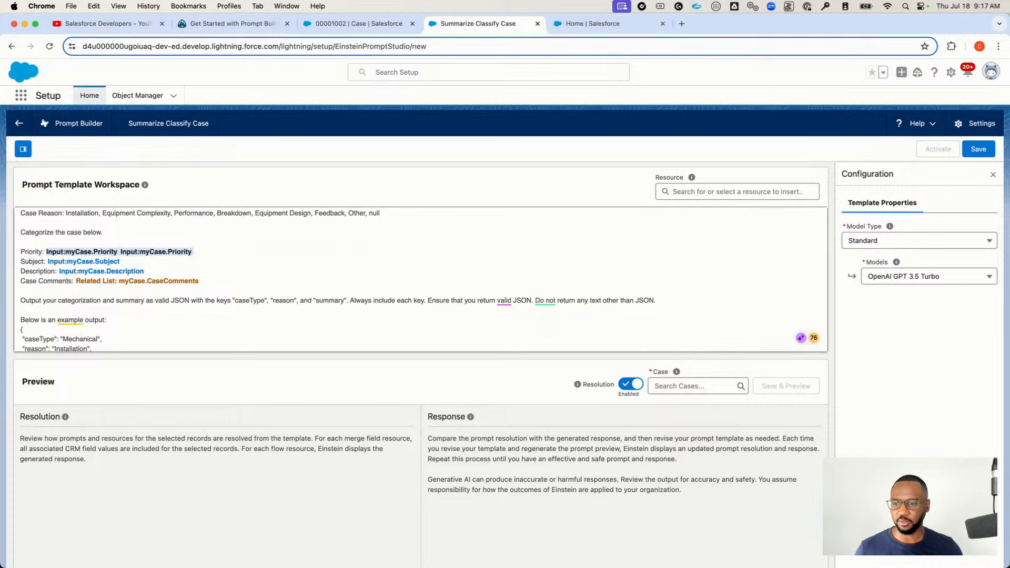
key("BackSpace")
key("BackSpace")
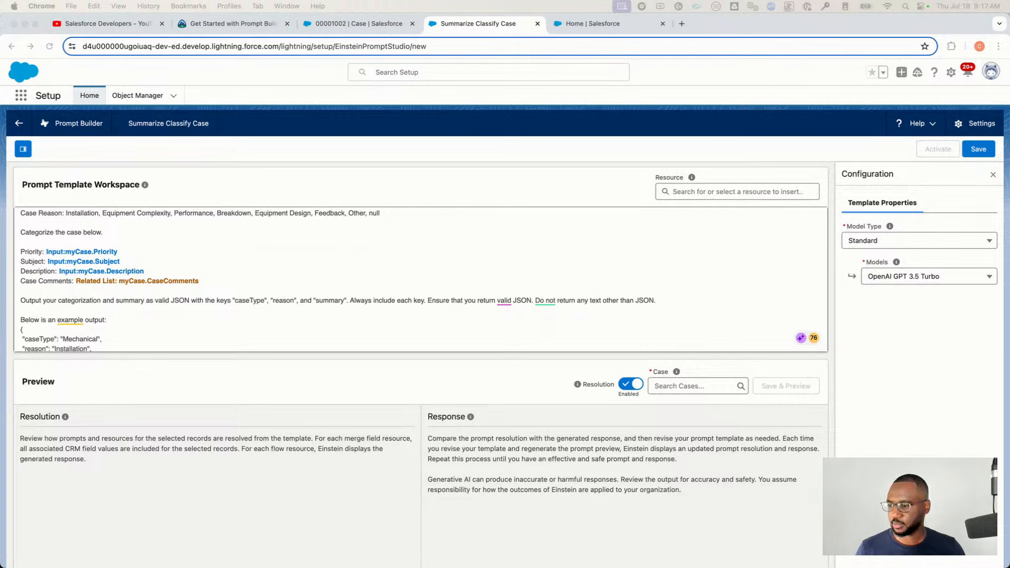
Review the prompt's instruction to return only valid JSON and the example JSON output beneath it
scroll(389, 276, "down", 2)
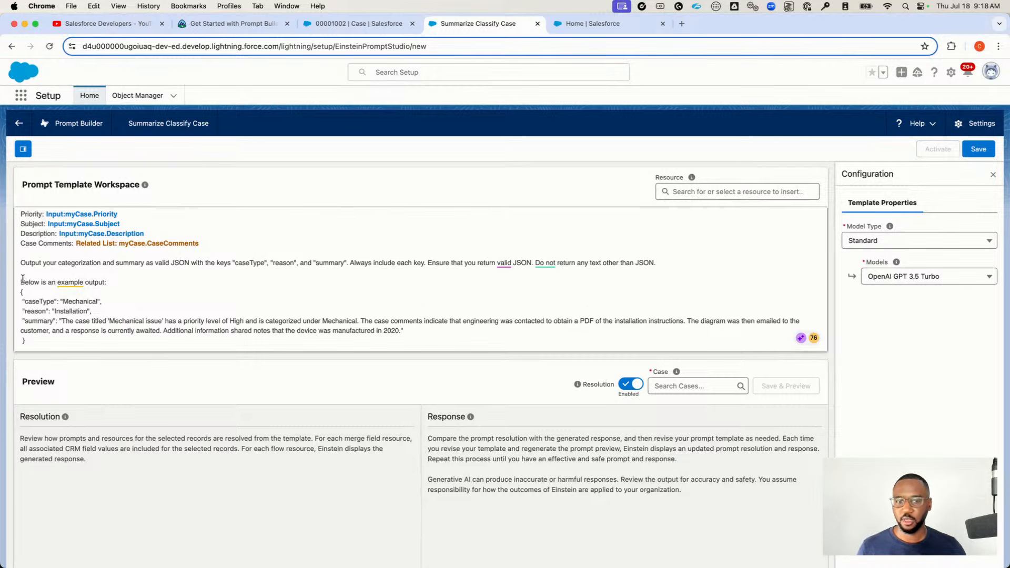
left_click(426, 262)
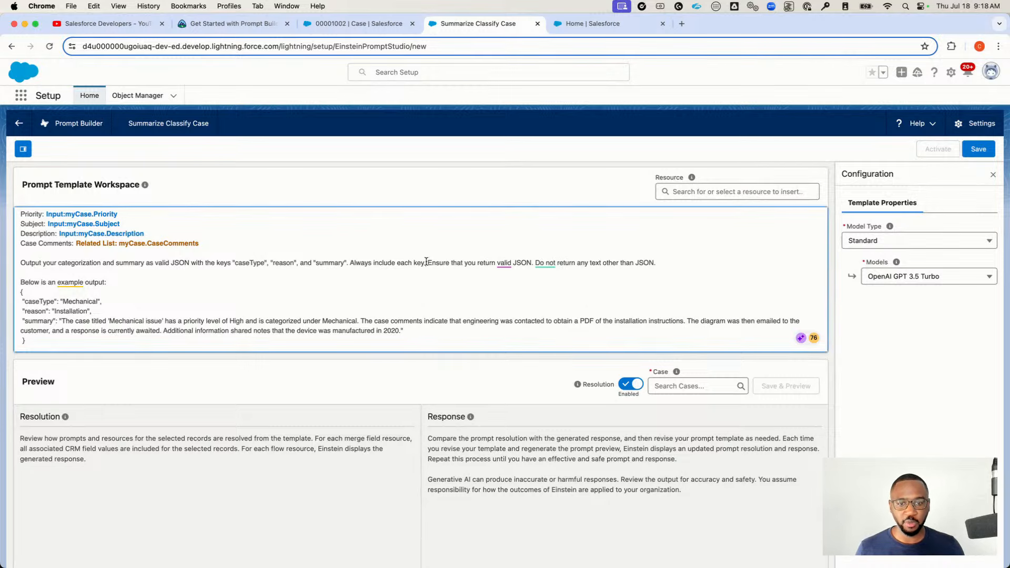
left_click_drag(427, 262, 659, 263)
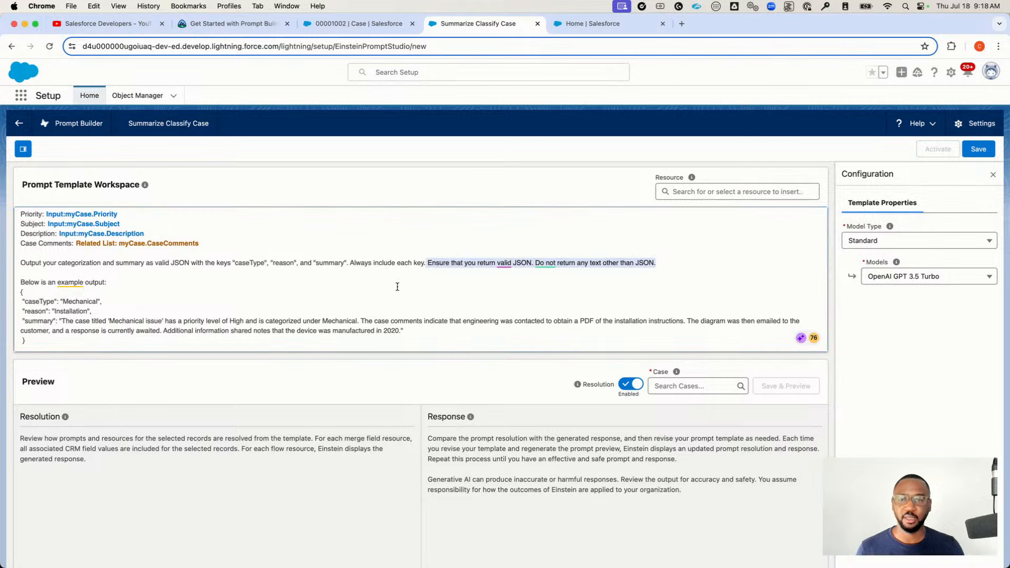
left_click(23, 296)
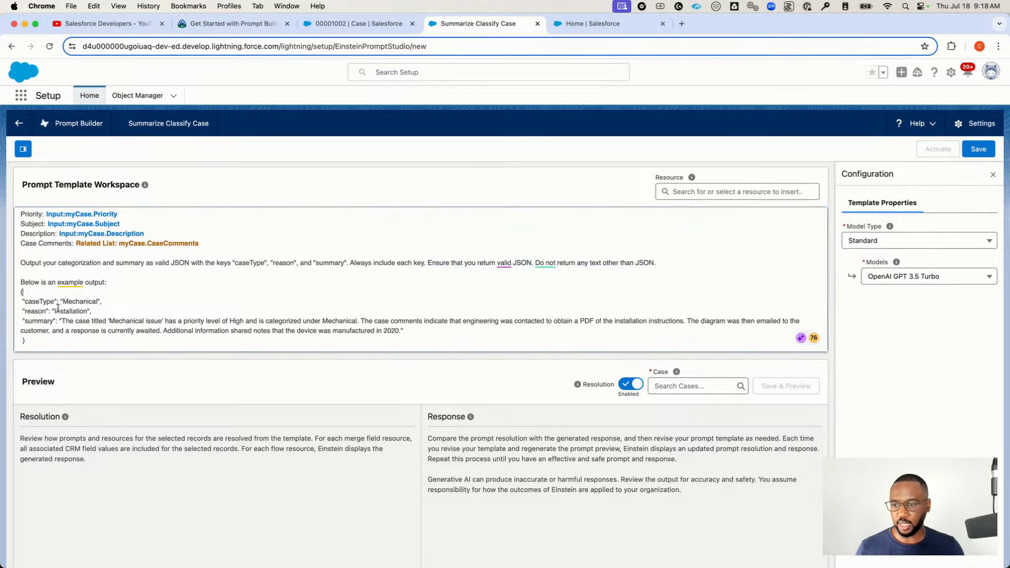
left_click_drag(20, 291, 35, 346)
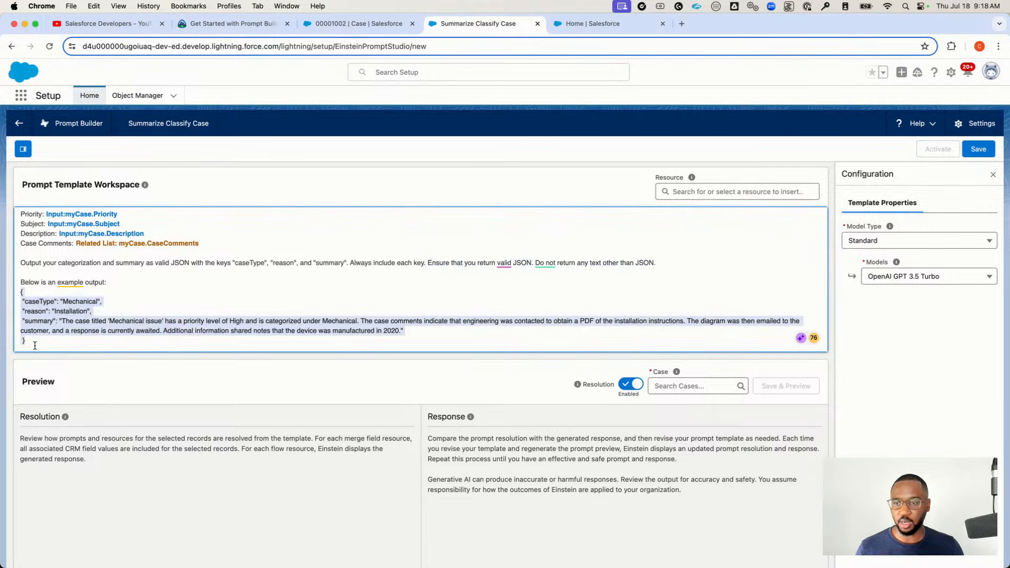
left_click(83, 339)
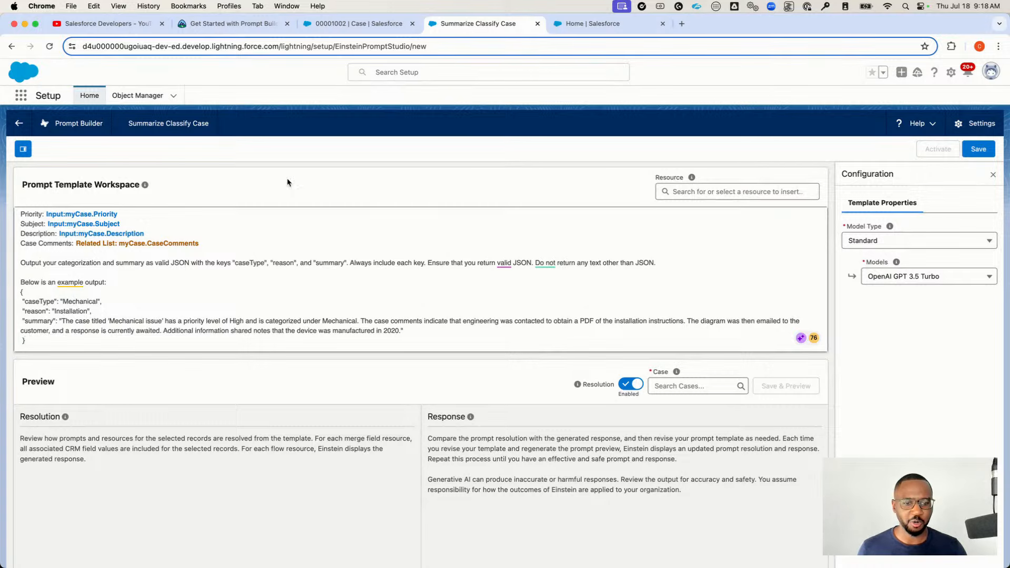
Choose case 00001002 as the preview record, and save and preview the prompt template
left_click(691, 385)
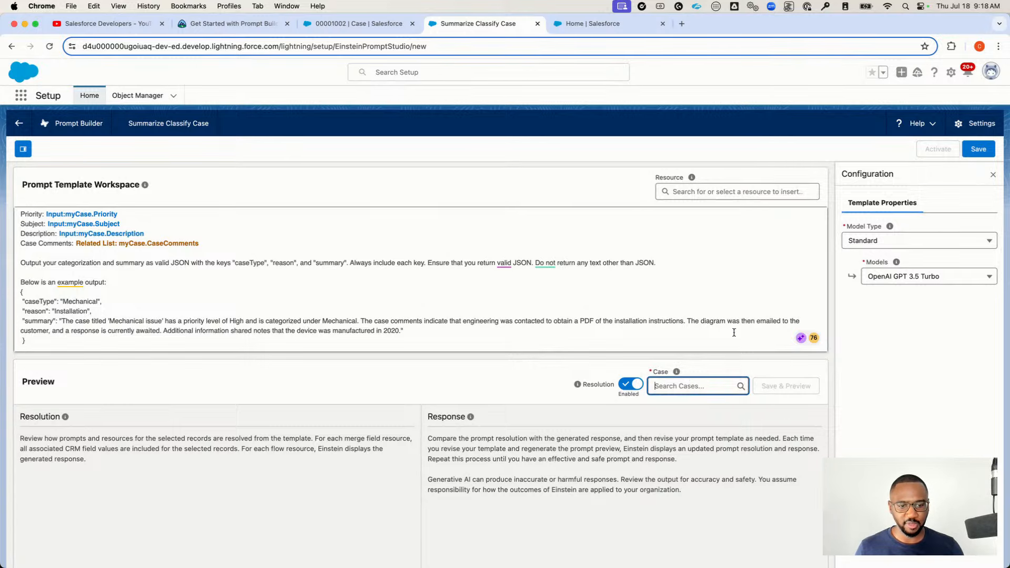
type("1002")
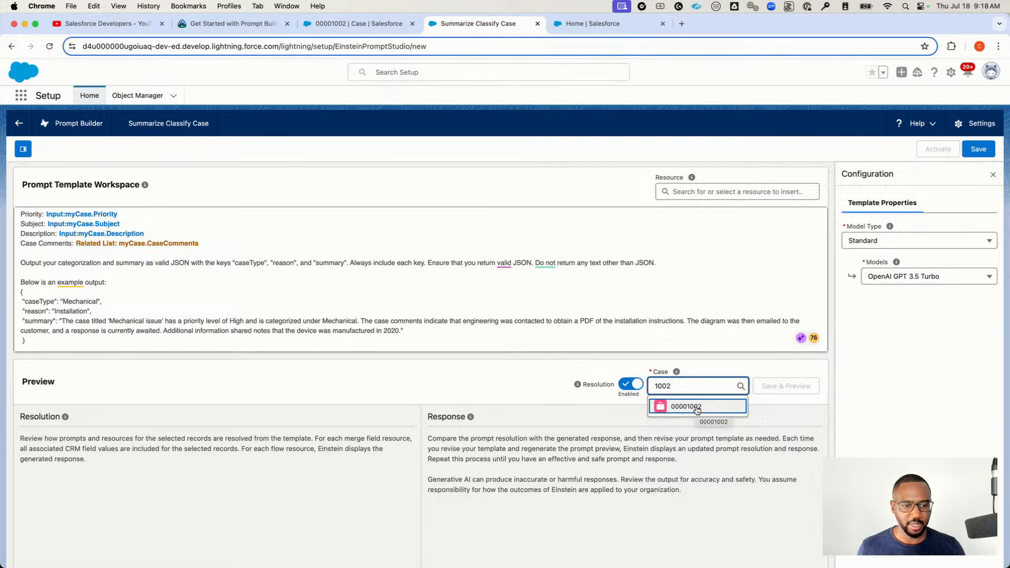
left_click(697, 408)
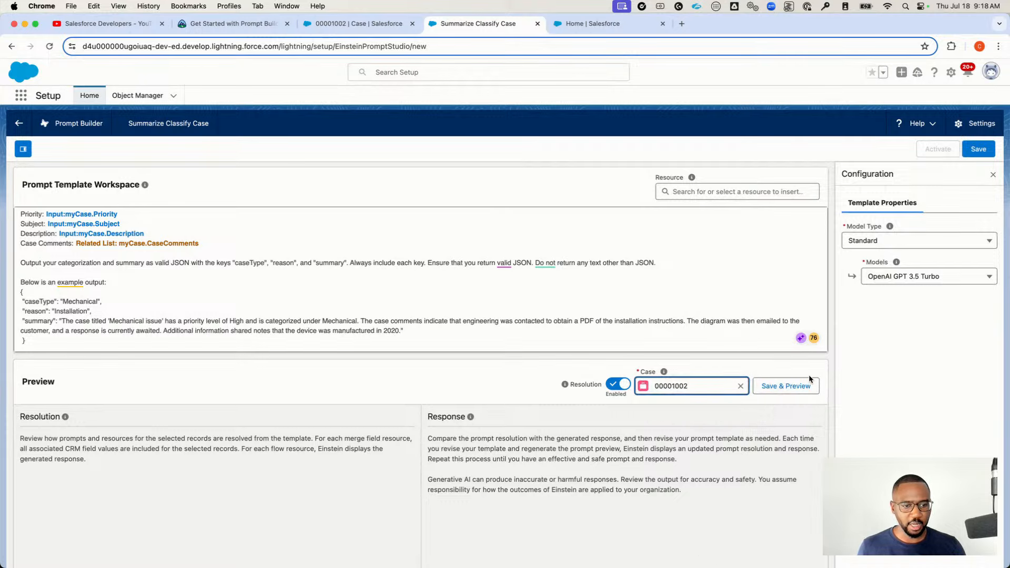
left_click(790, 383)
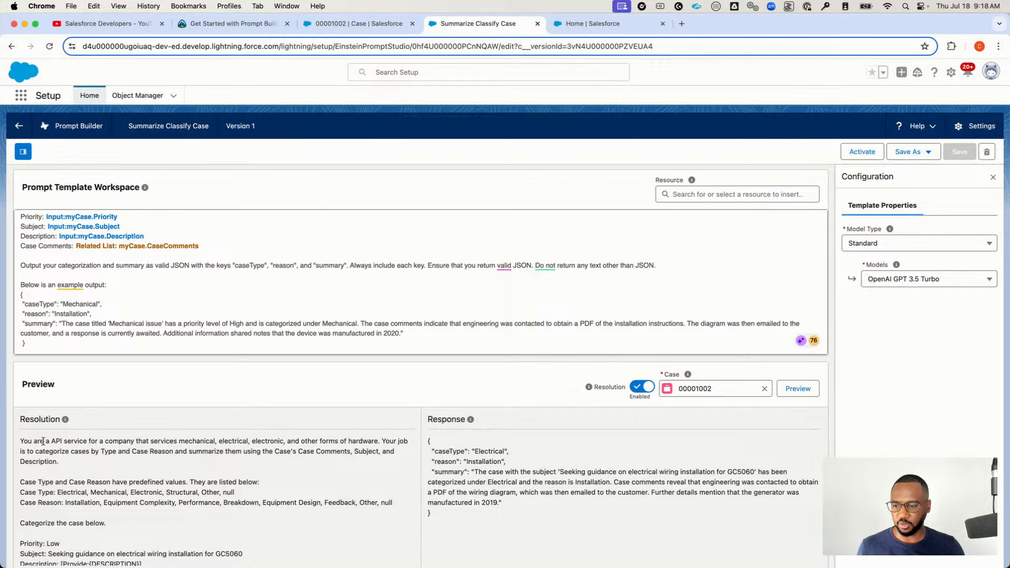
Examine the resolved prompt in the preview, checking the Subject, Description and Case Comments data against the template's merge fields
scroll(166, 510, "down", 5)
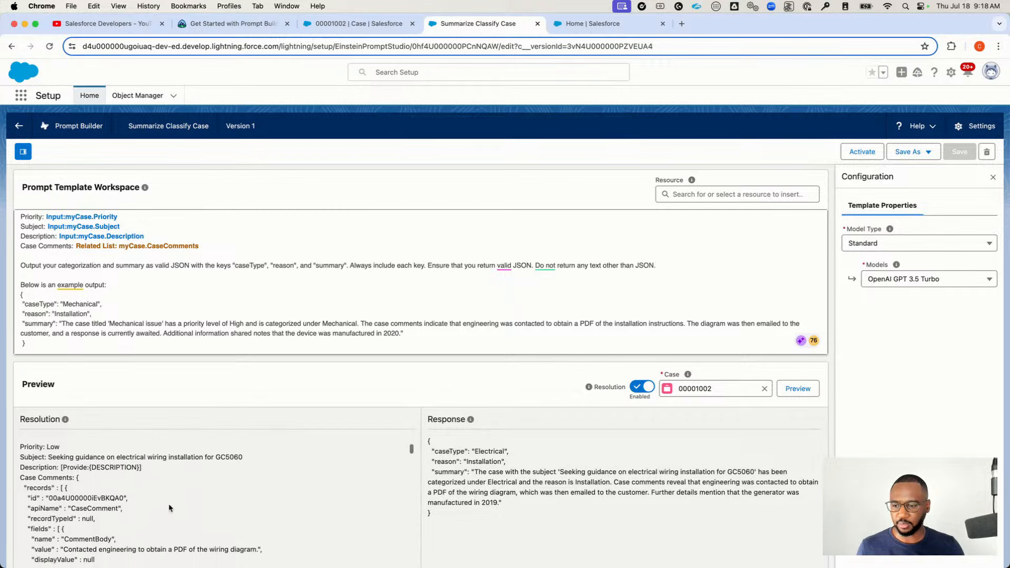
left_click_drag(20, 457, 237, 460)
left_click(255, 459)
left_click_drag(48, 457, 237, 460)
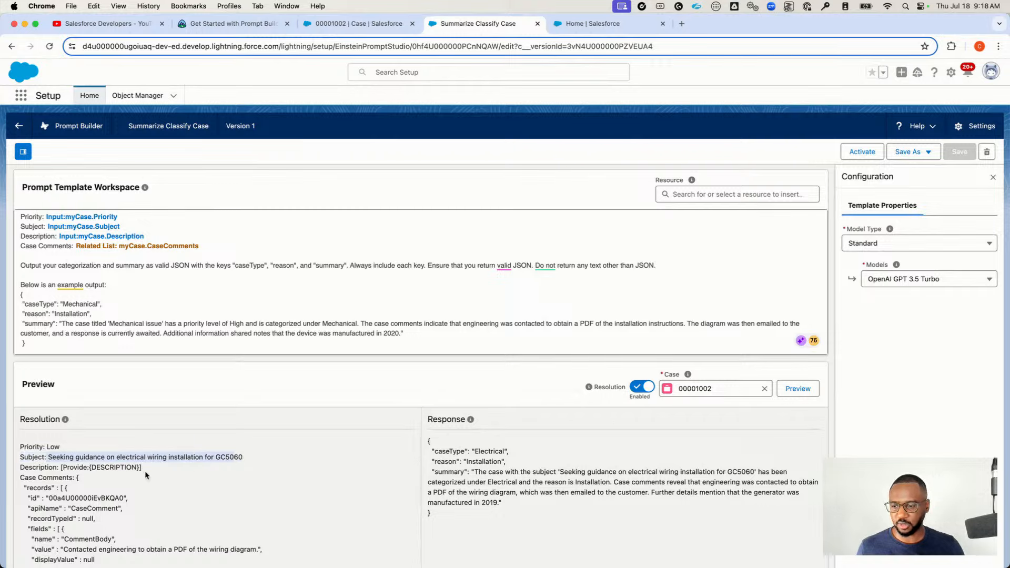
scroll(169, 512, "down", 1)
scroll(168, 512, "down", 1)
scroll(51, 460, "up", 1)
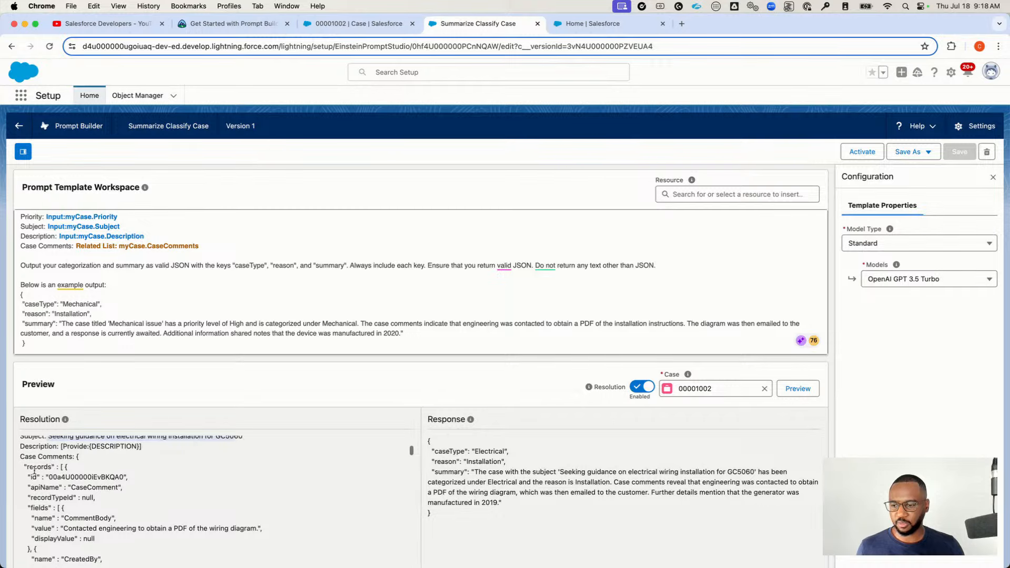
scroll(72, 498, "down", 5)
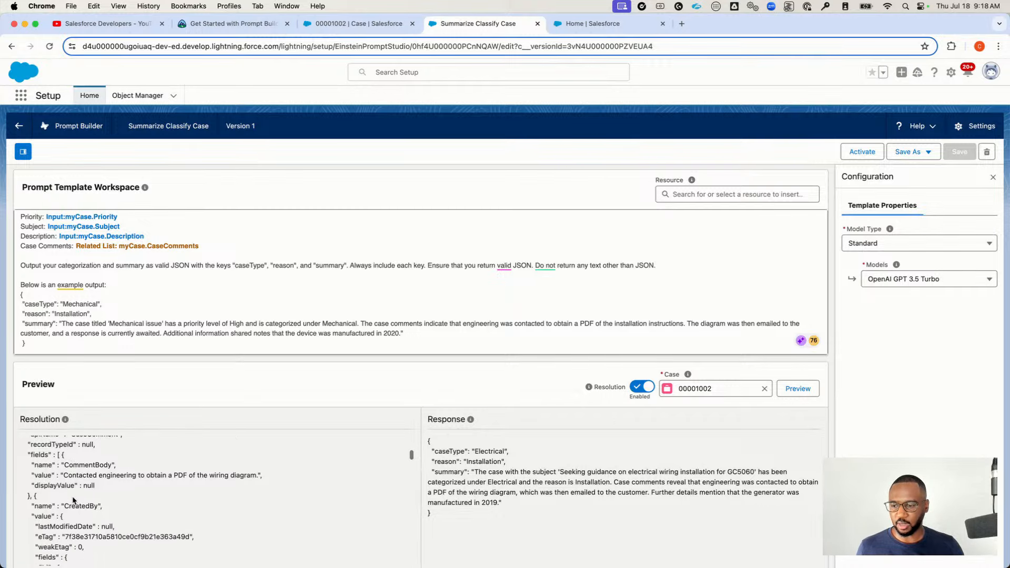
scroll(72, 498, "up", 10)
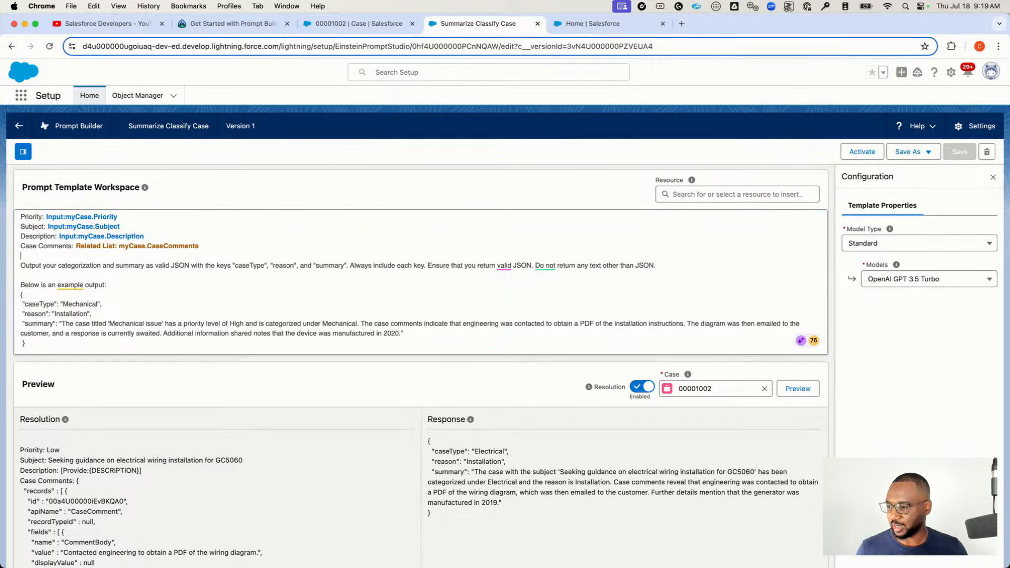
scroll(379, 289, "up", 1)
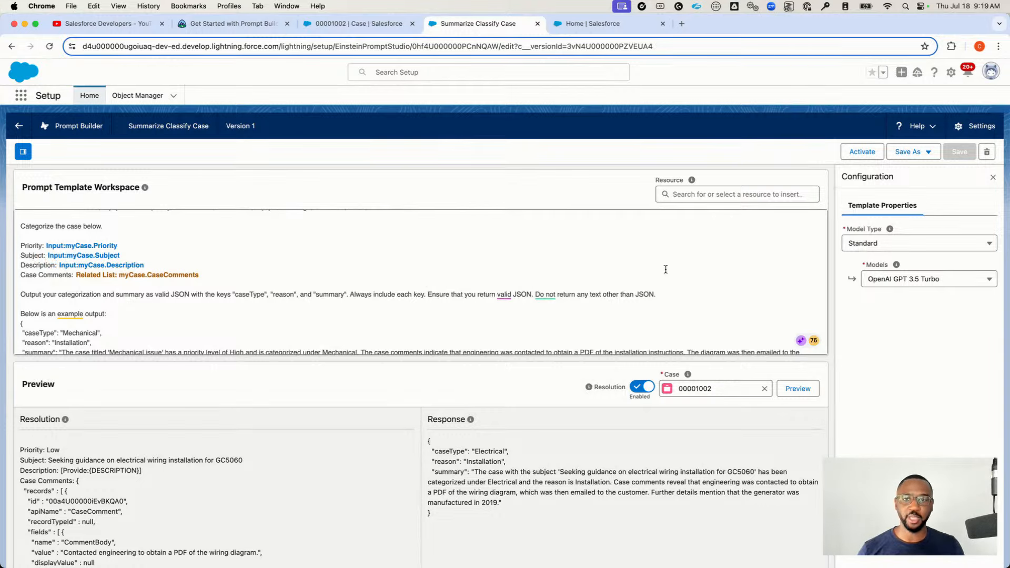
Activate version 1 of the Summarize Classify Case prompt template
left_click(867, 151)
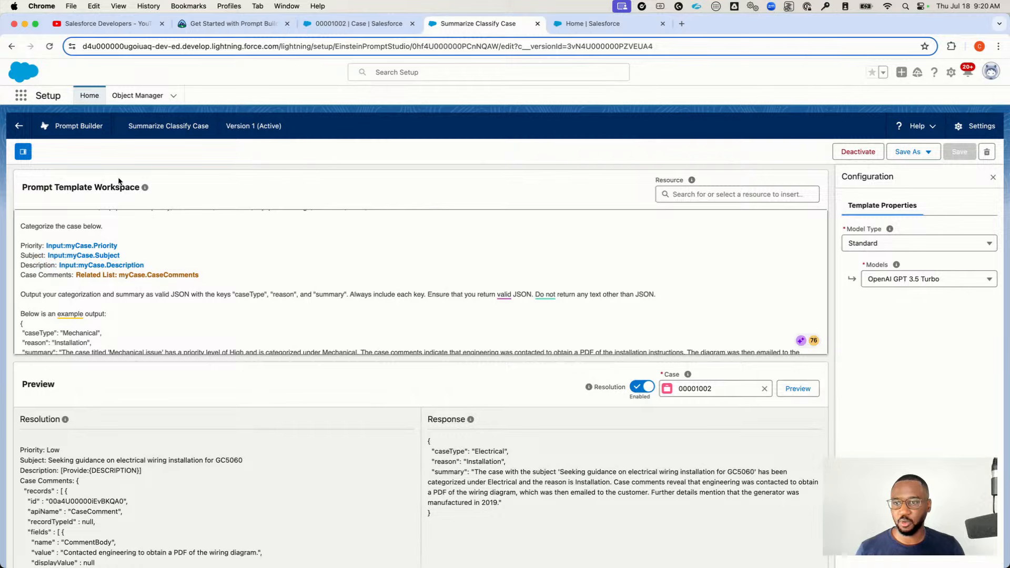
scroll(124, 179, "down", 1)
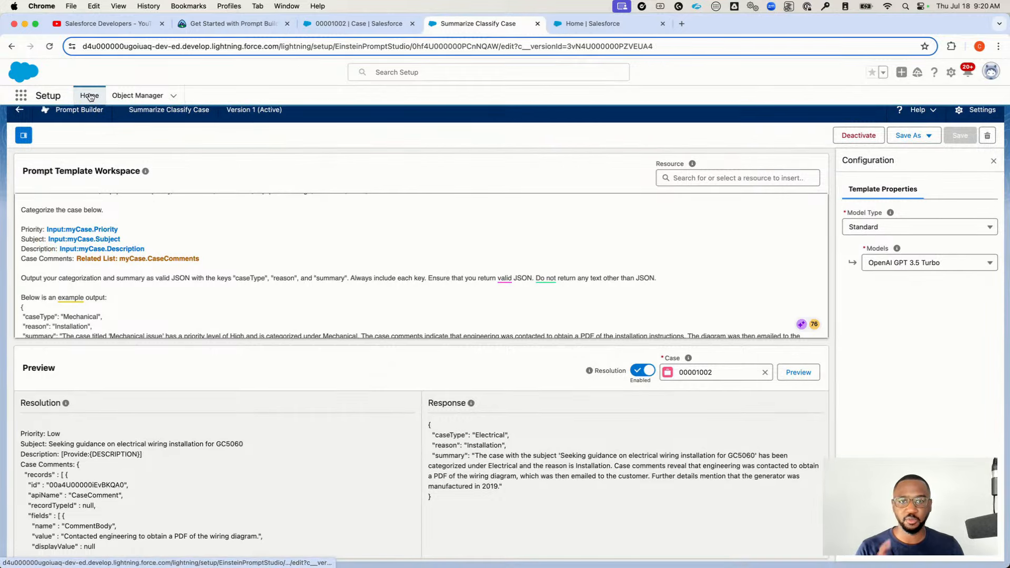
scroll(91, 97, "up", 1)
scroll(318, 258, "up", 5)
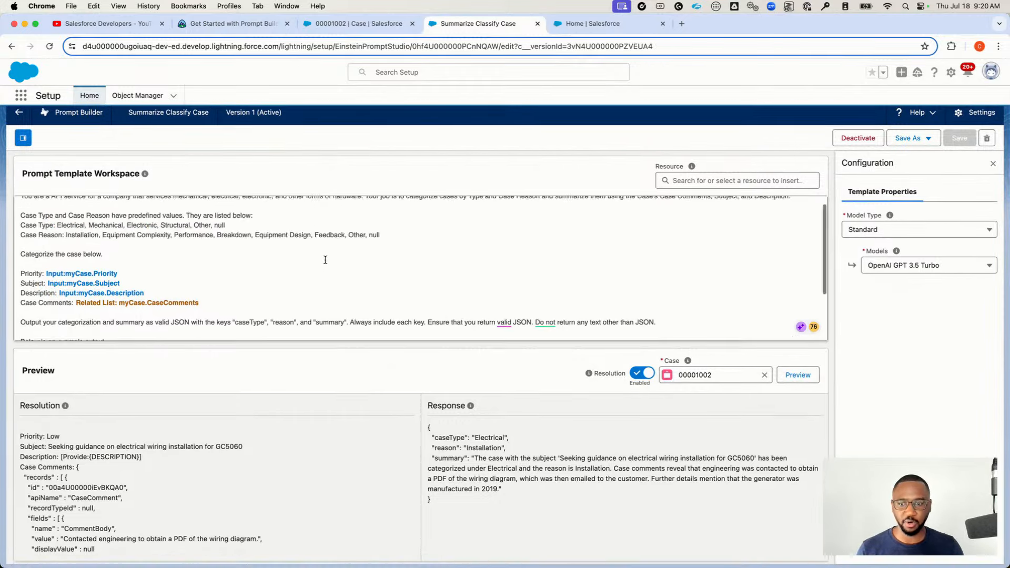
Return to Setup Home, search the setup pages for Flow, and open the Flows page
left_click(80, 96)
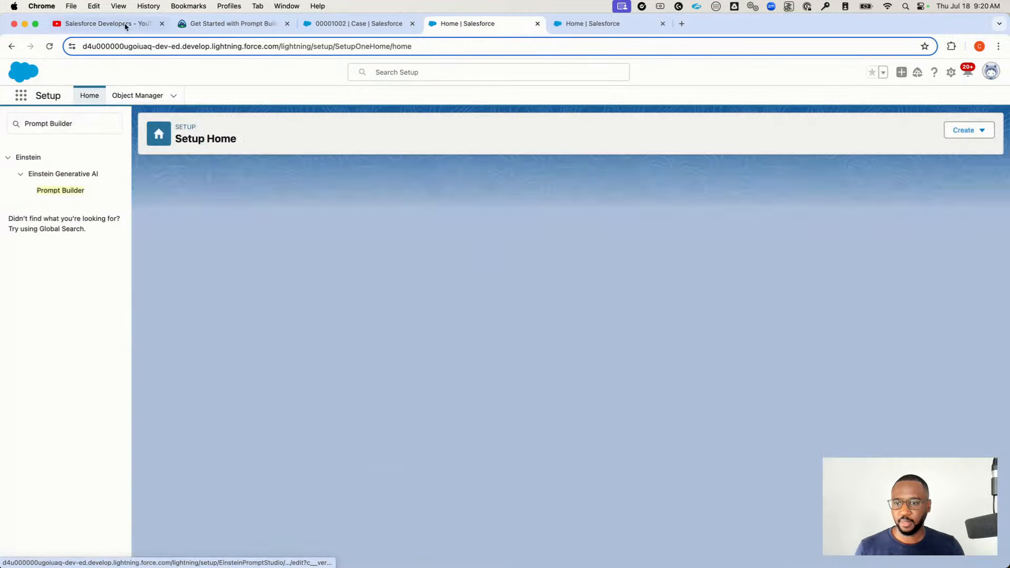
triple_click(55, 123)
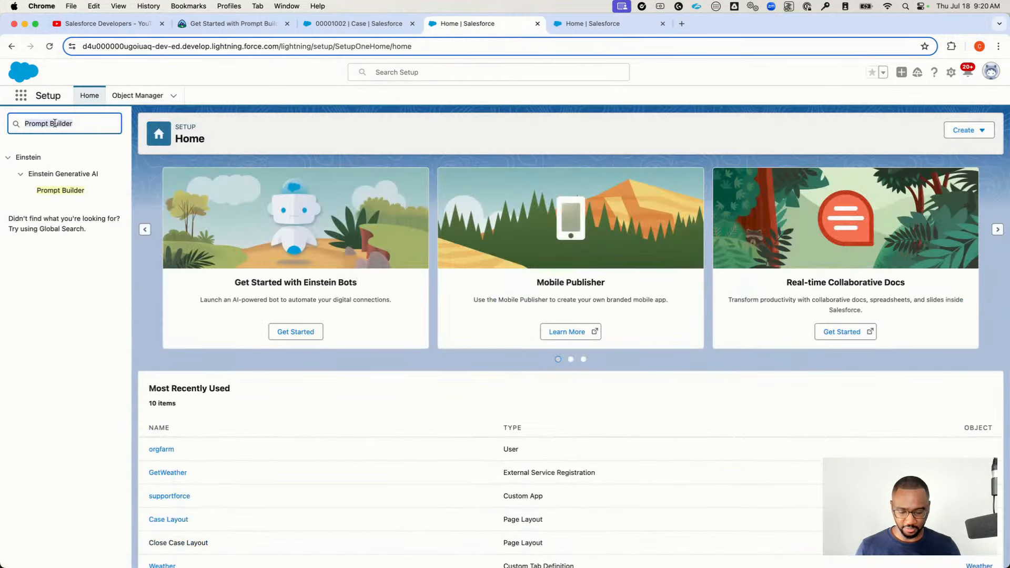
type("Flow")
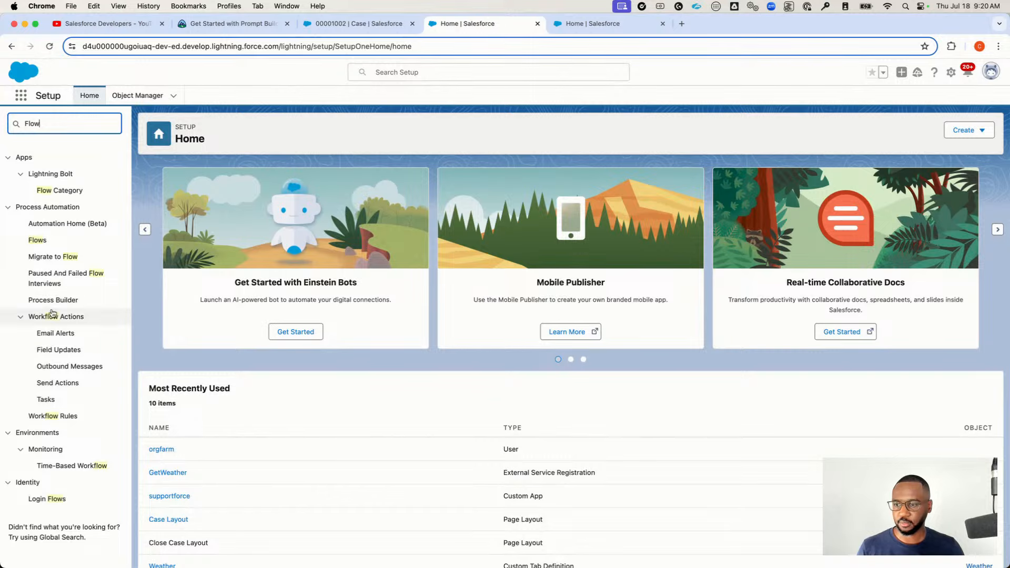
left_click(38, 241)
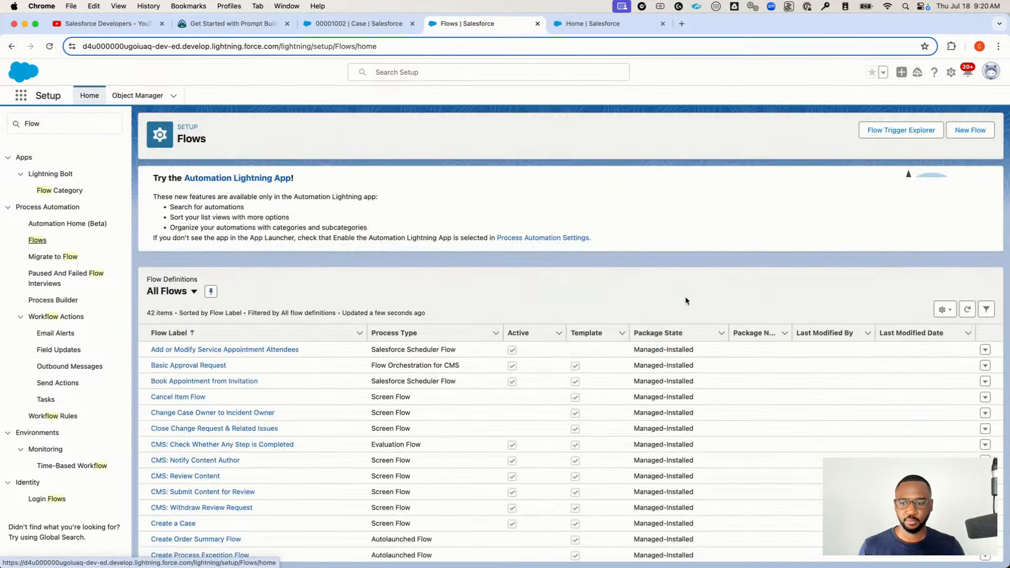
Browse the All Flows list, start a new flow from scratch, and continue to the flow type selection
scroll(686, 301, "down", 10)
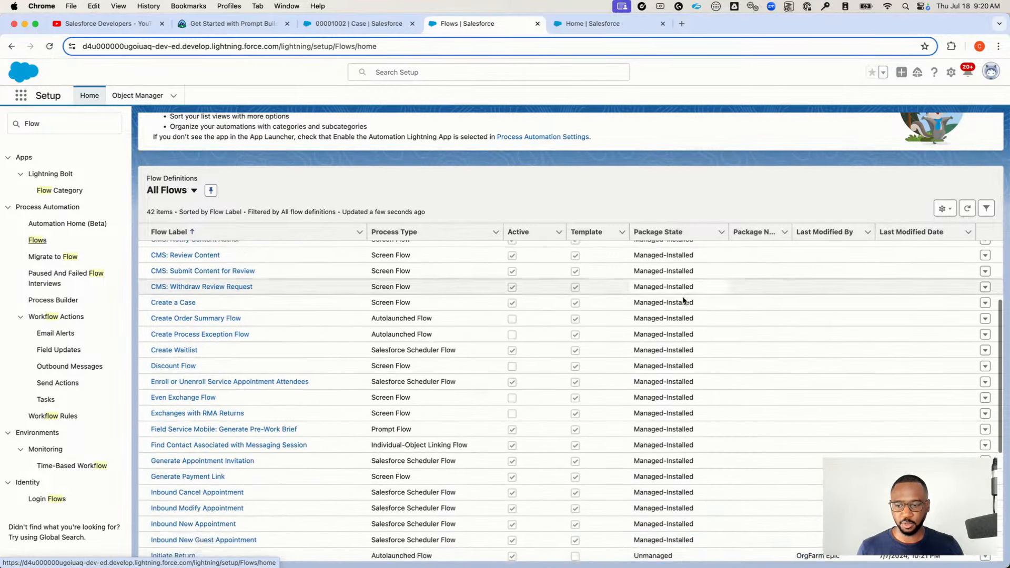
scroll(684, 297, "down", 5)
scroll(707, 296, "up", 10)
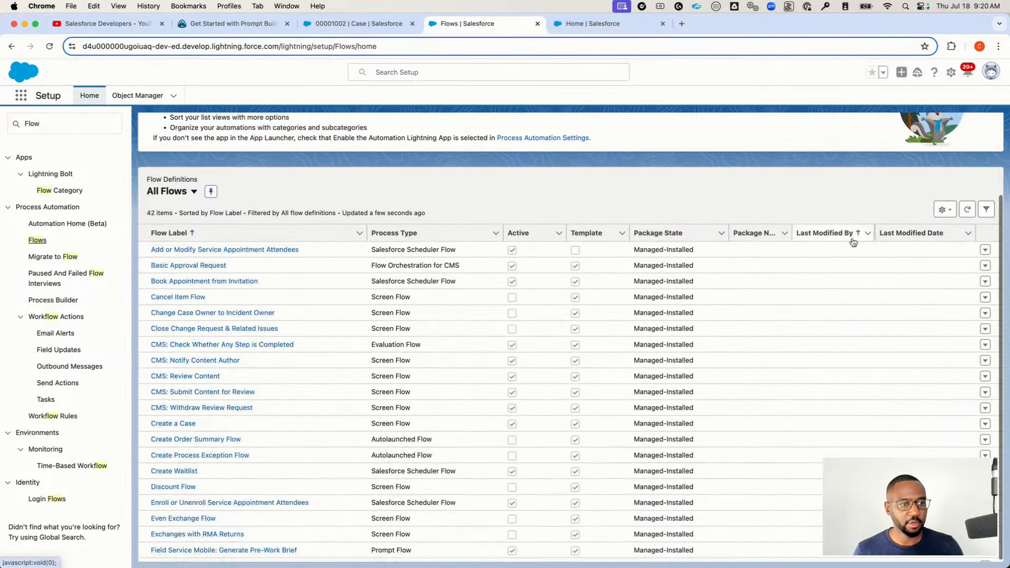
scroll(853, 242, "up", 3)
left_click(974, 130)
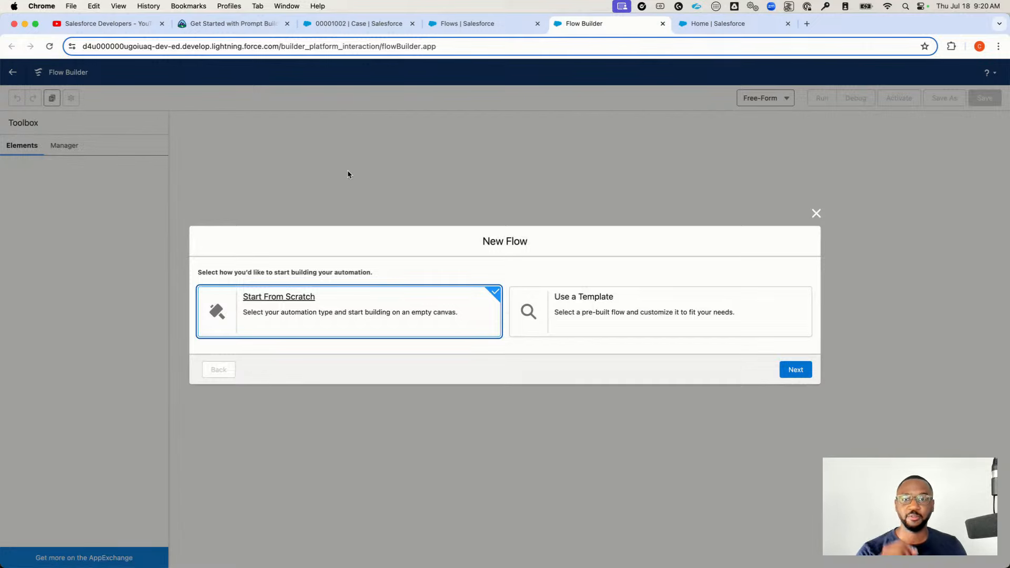
left_click(795, 370)
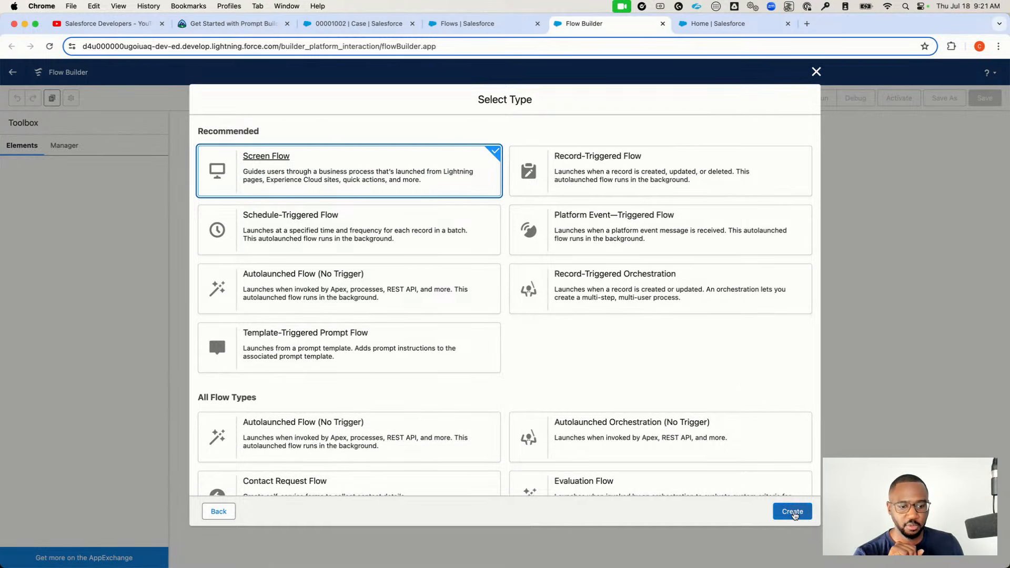
Create a Screen Flow and show its toolbox of resources
left_click(794, 514)
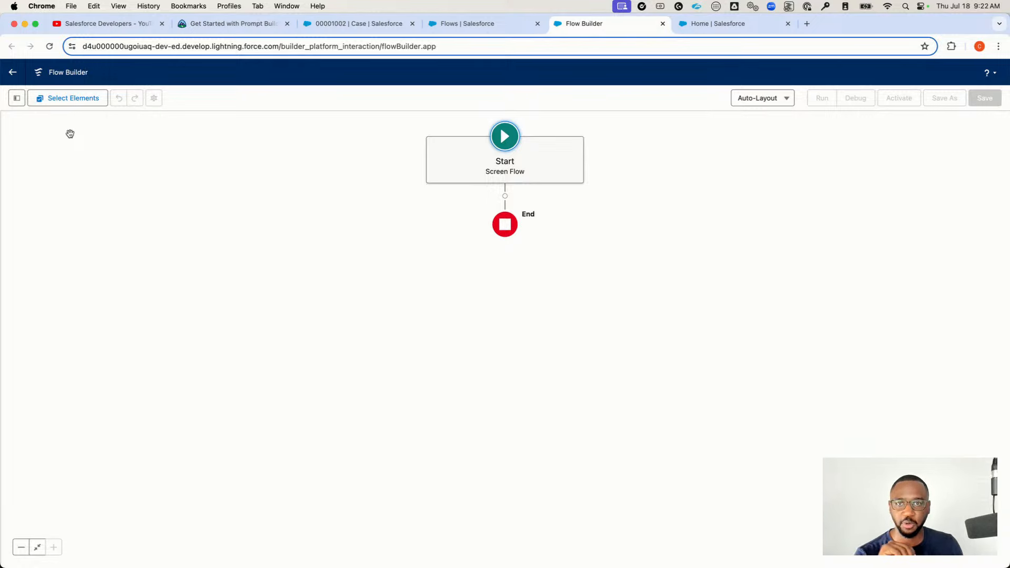
left_click(16, 98)
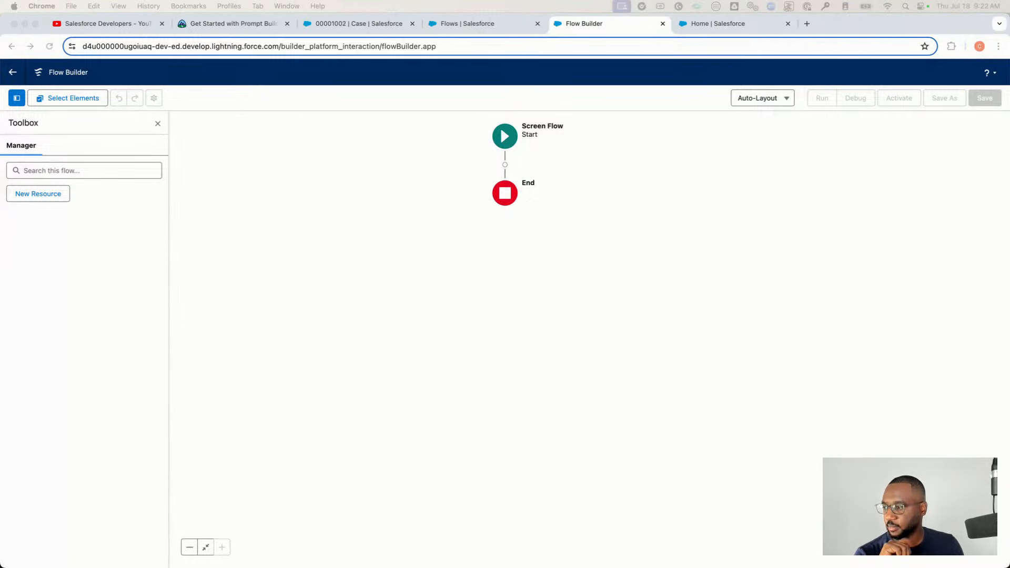
Create a Text variable resource with the API name recordId and make it available for input
left_click(34, 196)
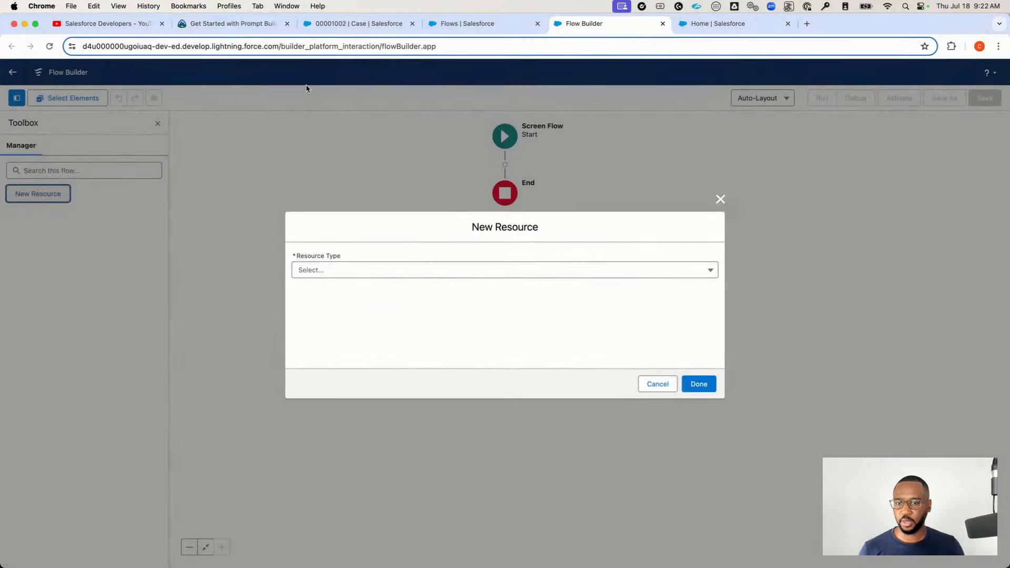
left_click(421, 274)
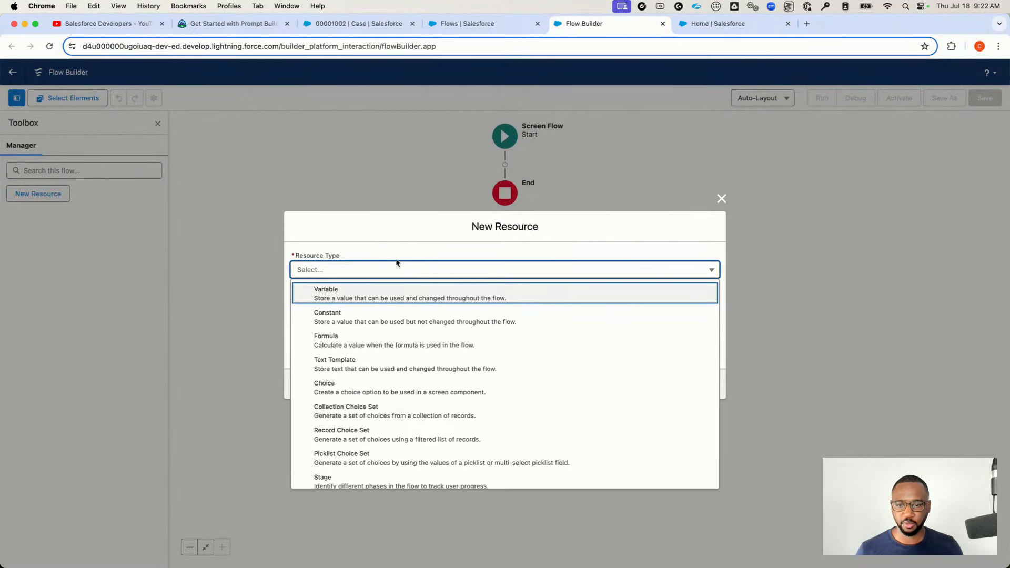
left_click(386, 288)
left_click(331, 291)
type("re")
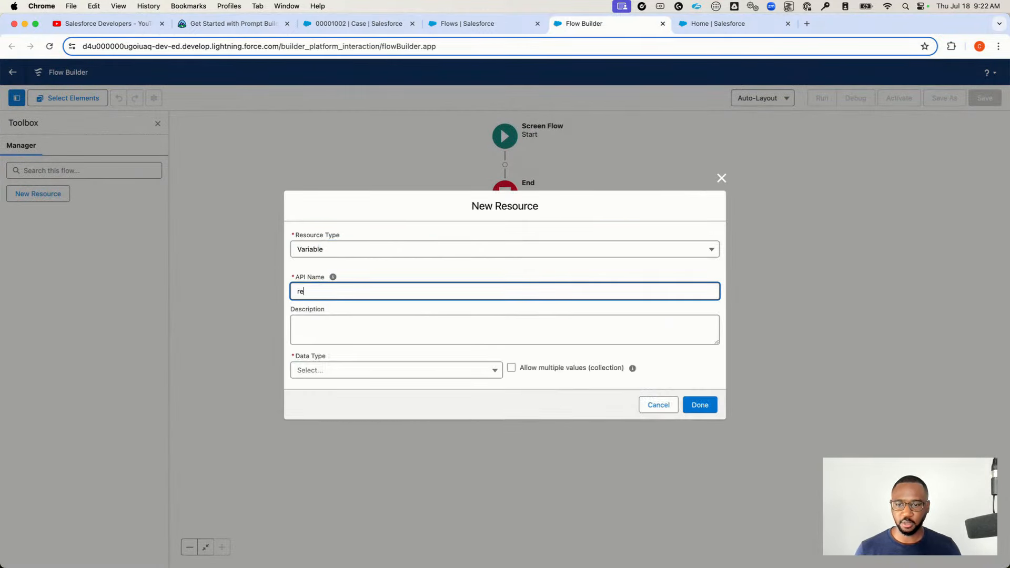
type("cordId")
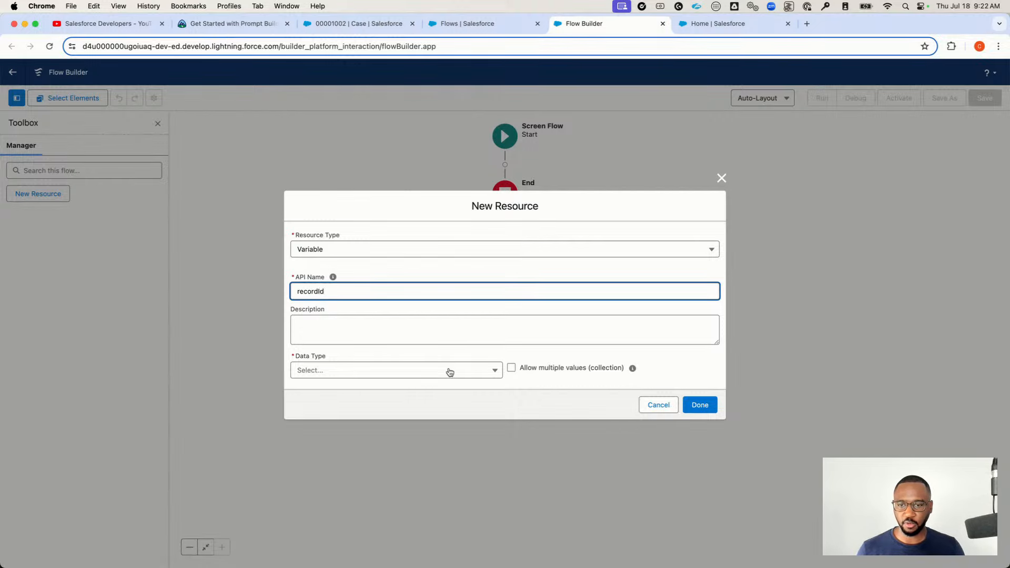
left_click(449, 372)
left_click(429, 189)
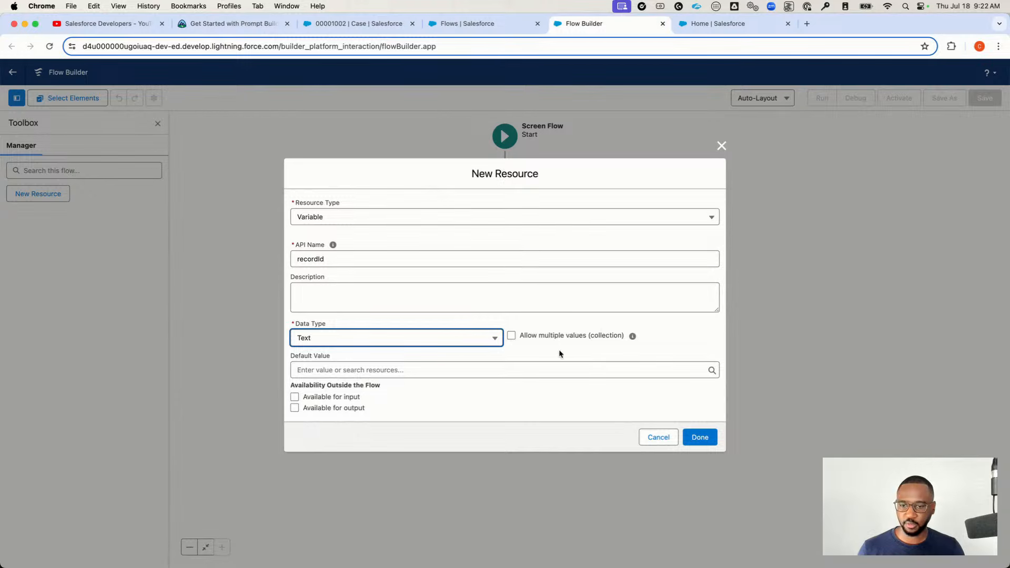
left_click(294, 398)
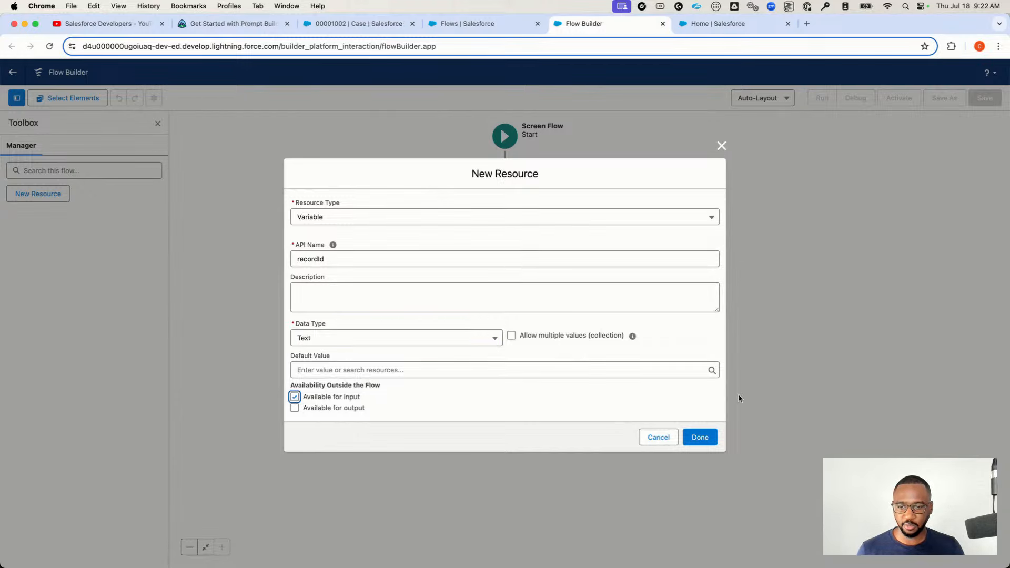
left_click(700, 437)
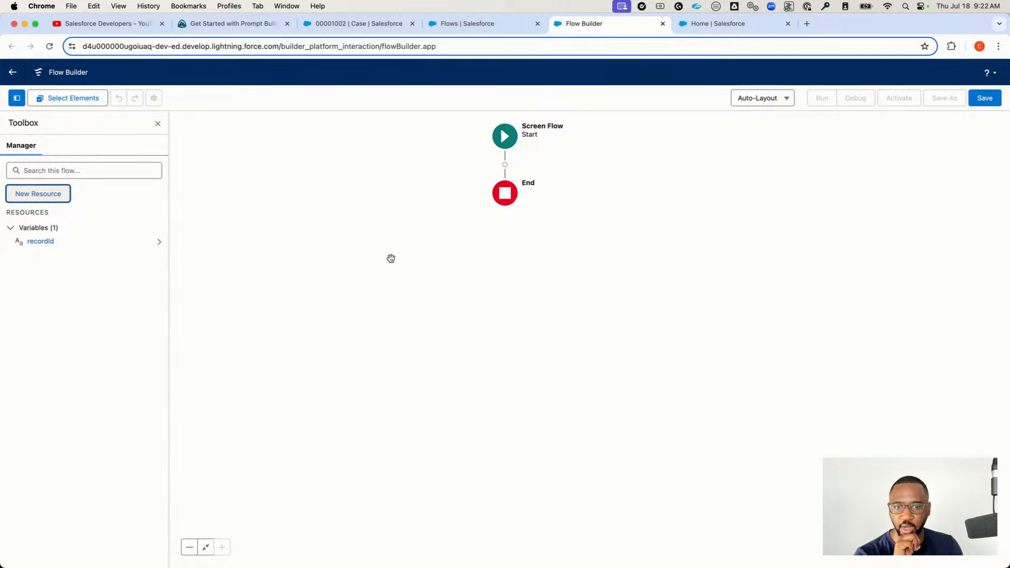
Add a Get Records element between Start and End and label it Get Case Record
left_click_drag(391, 259, 389, 287)
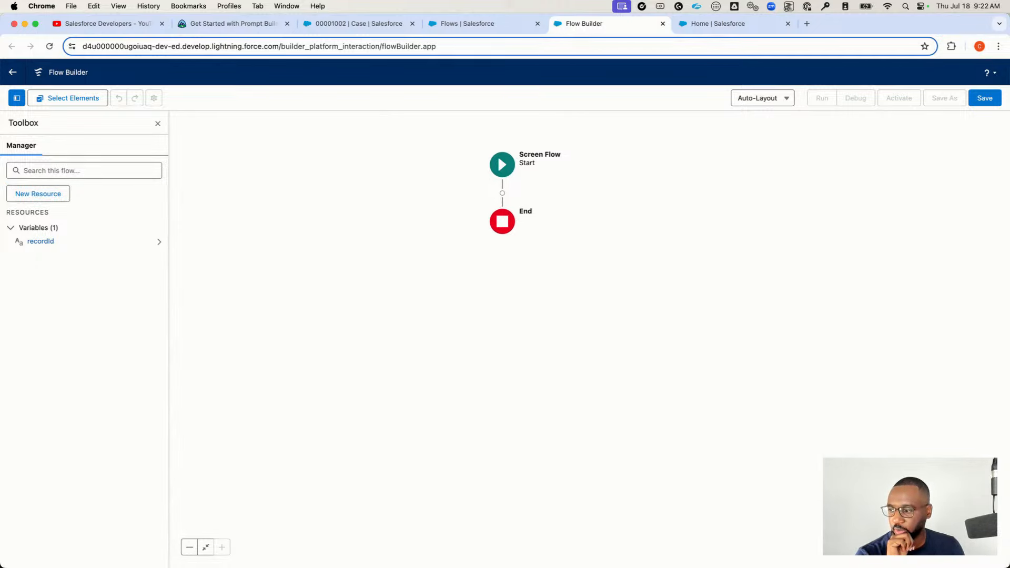
left_click(503, 194)
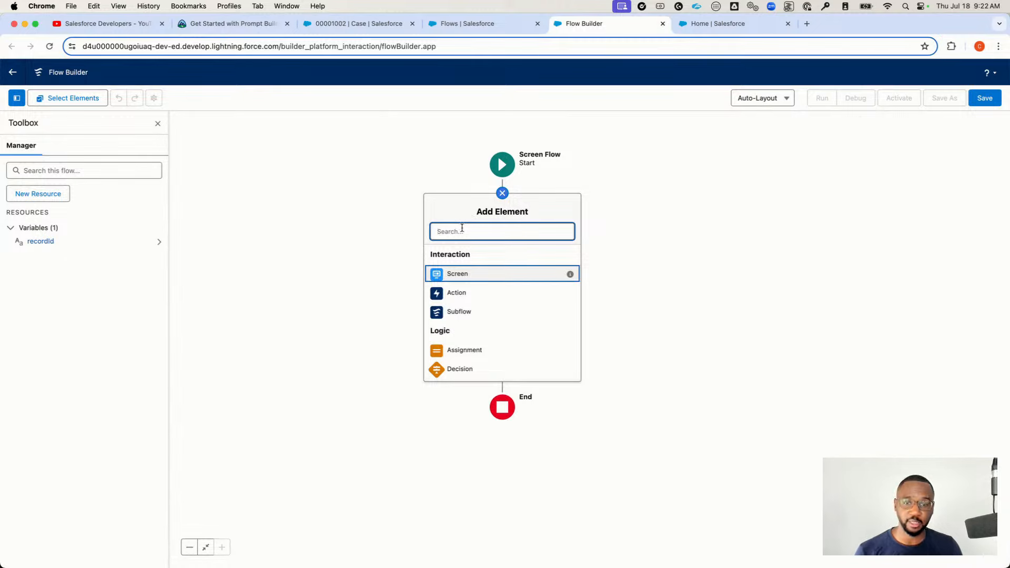
type("get")
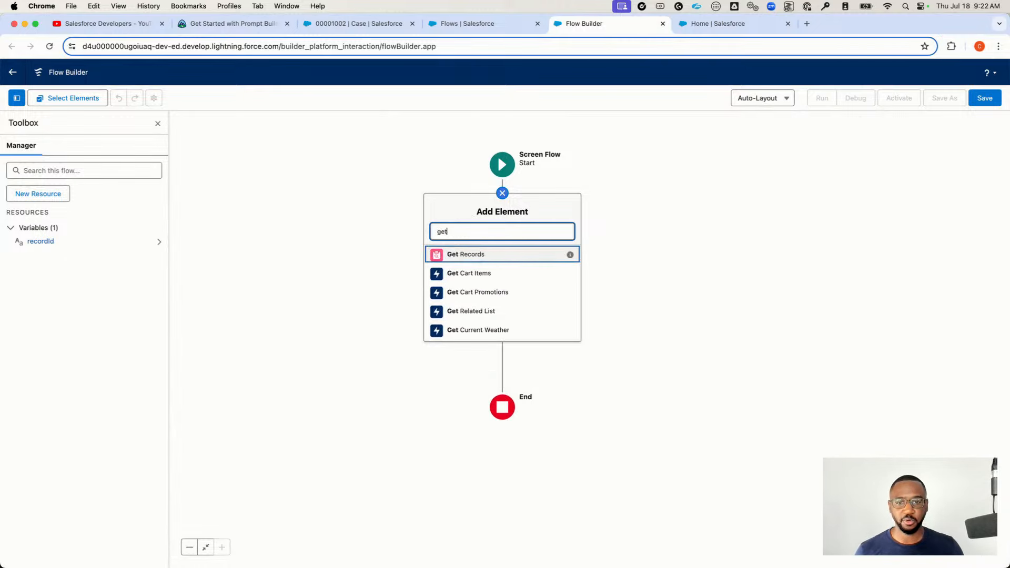
left_click(499, 258)
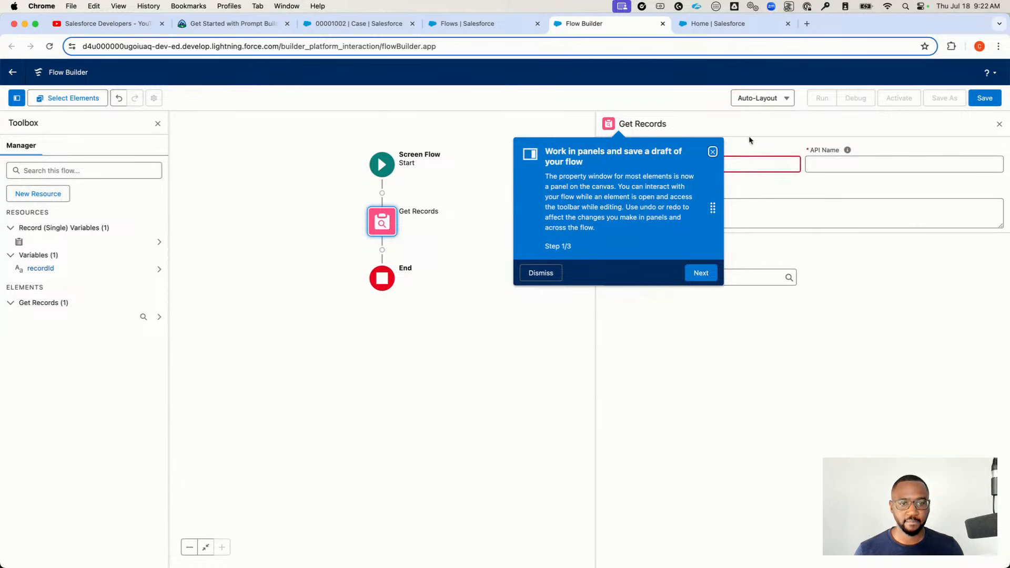
left_click(542, 273)
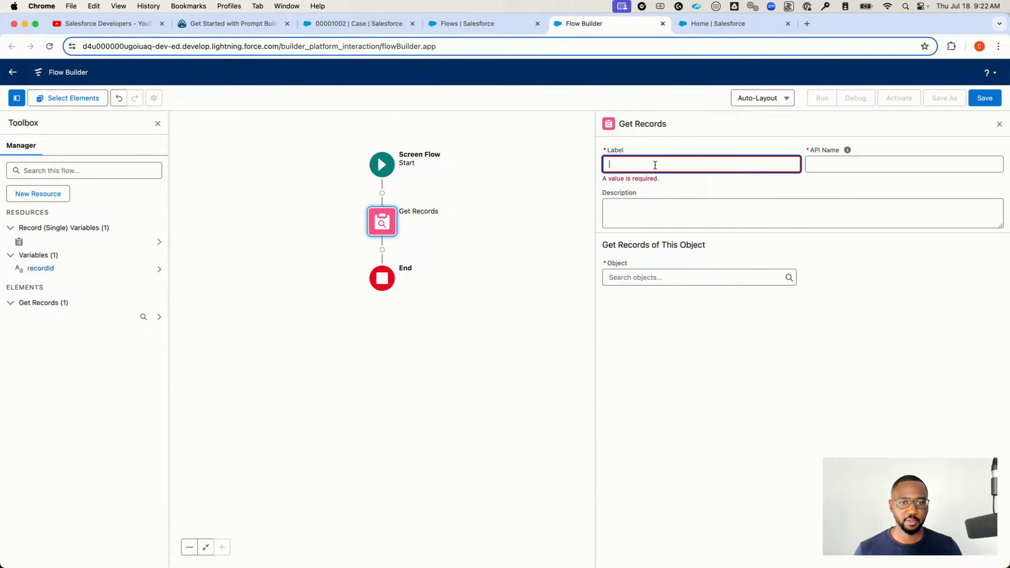
type("Get Case ")
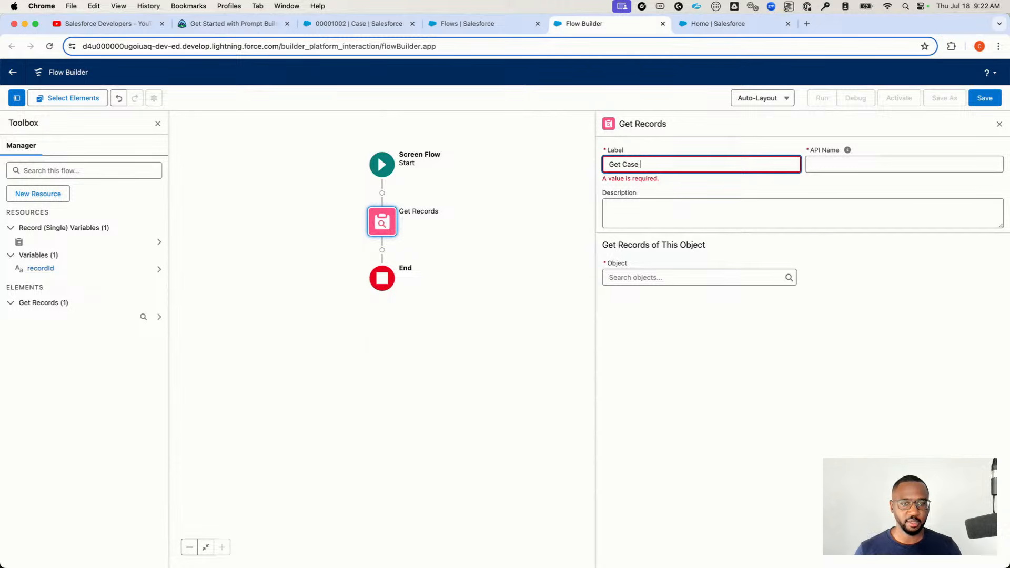
type("Record")
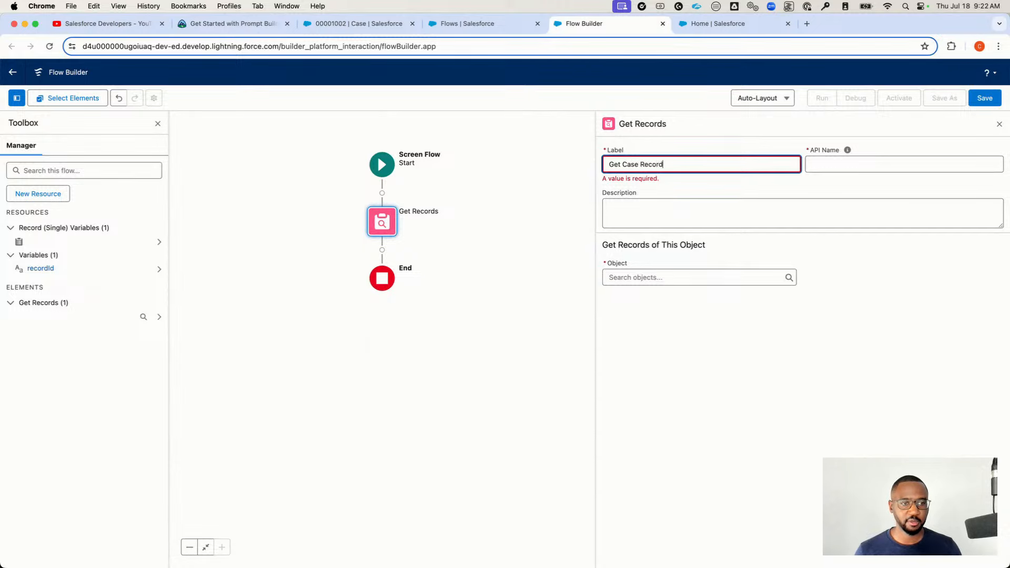
key("Tab")
key("Tab")
key("Tab")
Set the object of the Get Case Record element to Case
left_click(640, 264)
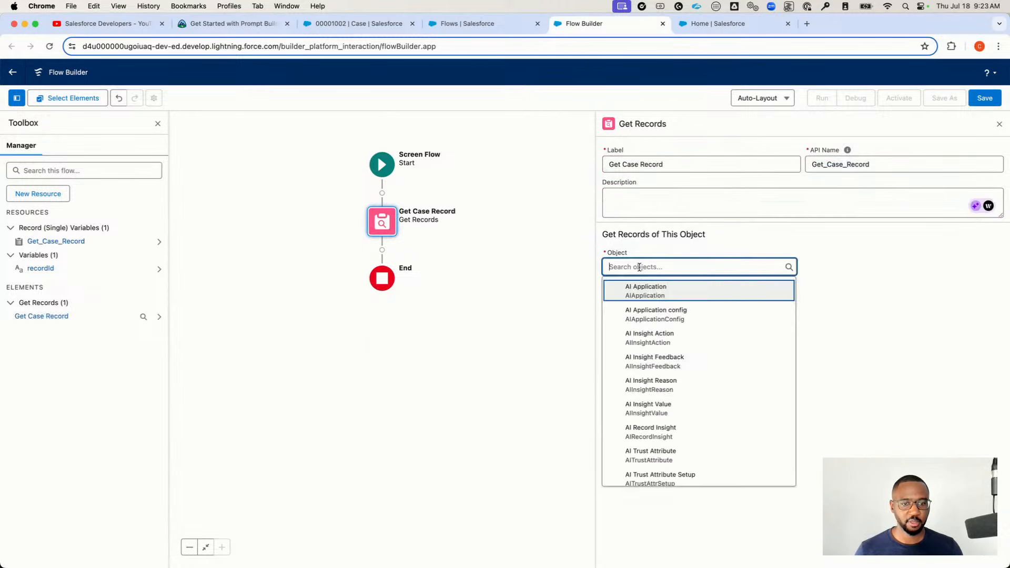
type("case")
left_click(649, 387)
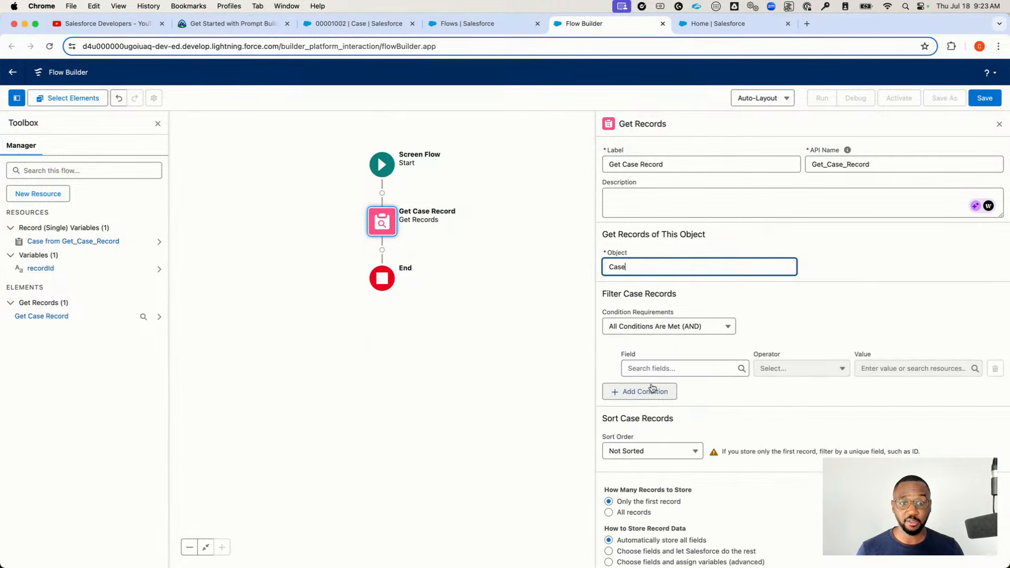
key("super+plus")
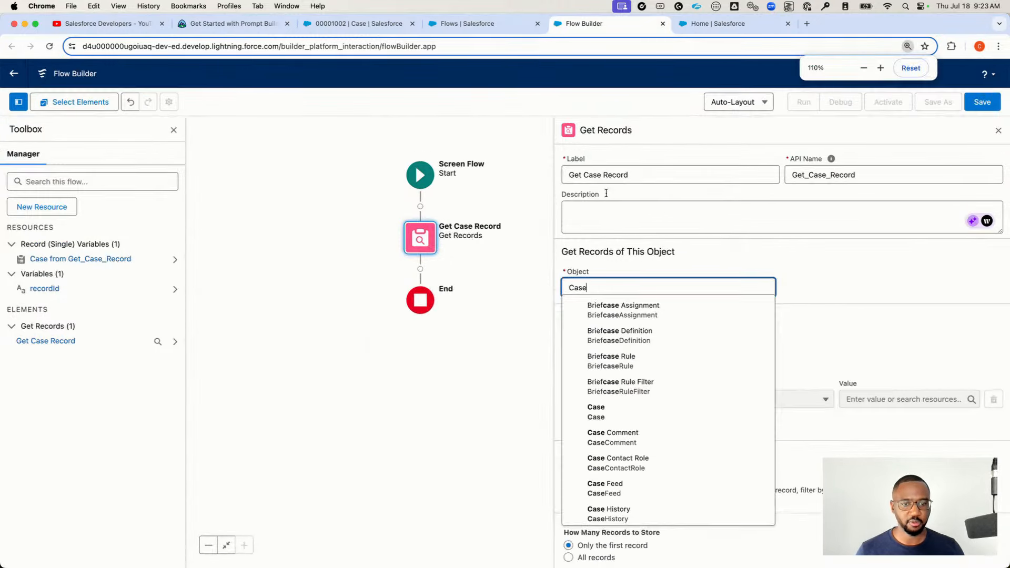
left_click(905, 262)
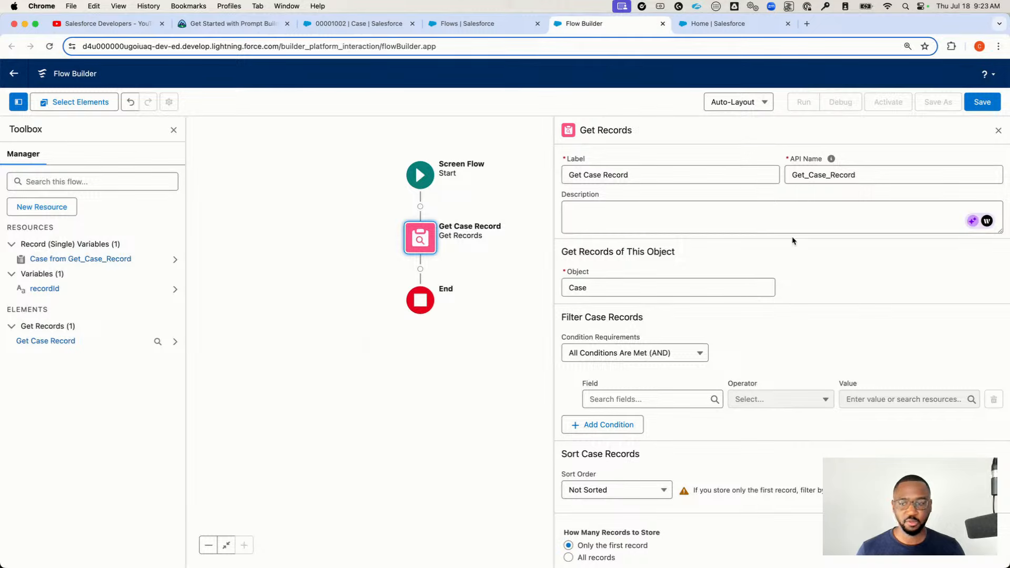
Filter the case records with the condition that Id equals the recordId variable
scroll(773, 345, "down", 2)
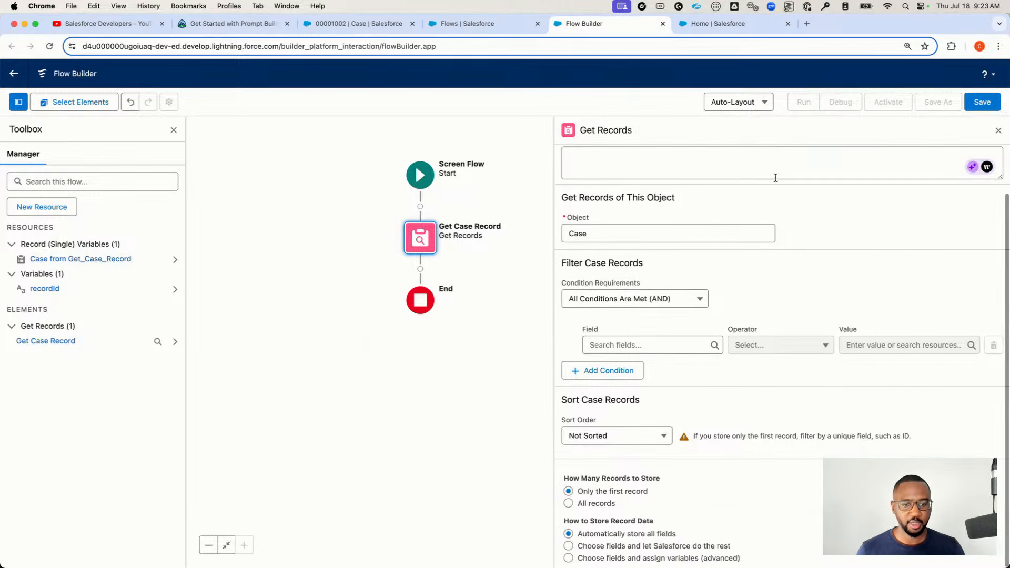
left_click(615, 345)
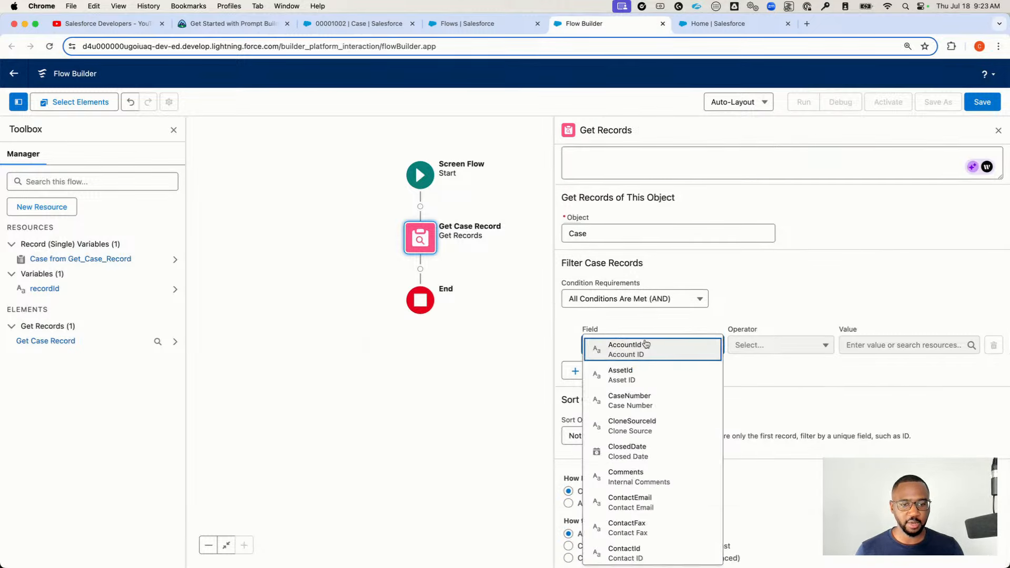
type("record")
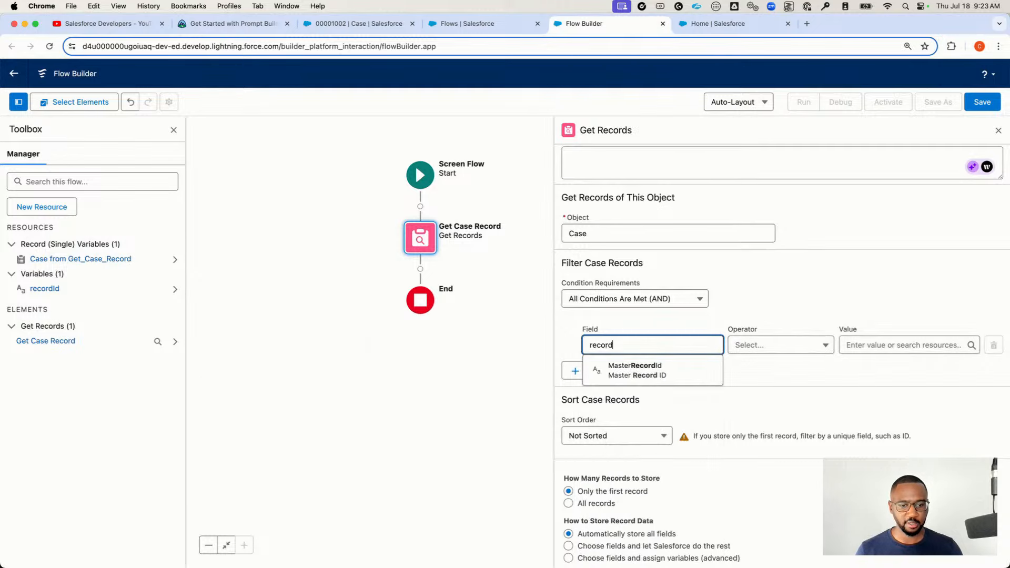
key("BackSpace")
key("BackSpace")
key("BackSpace")
key("BackSpace")
key("BackSpace")
key("BackSpace")
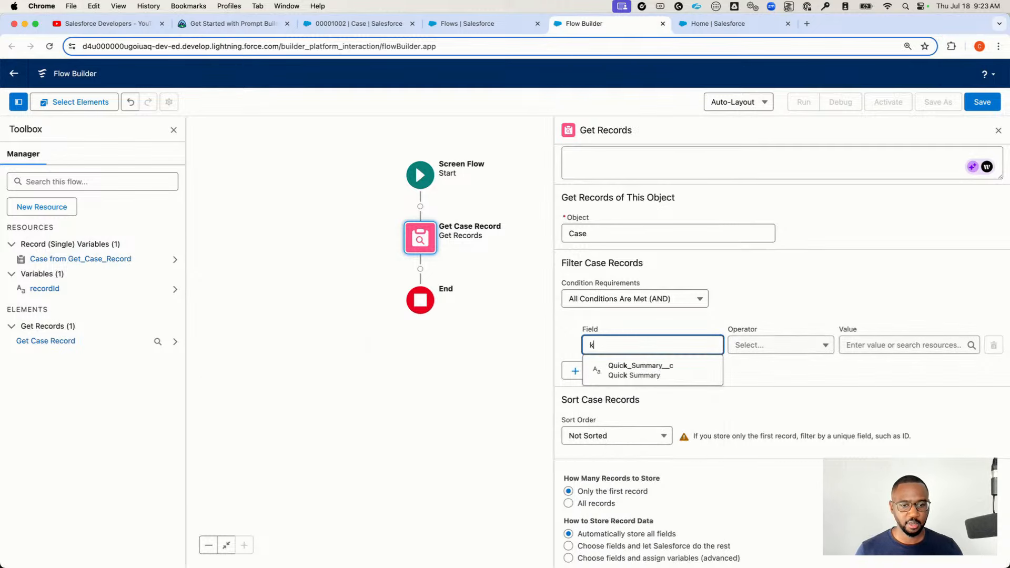
type("id")
left_click(647, 478)
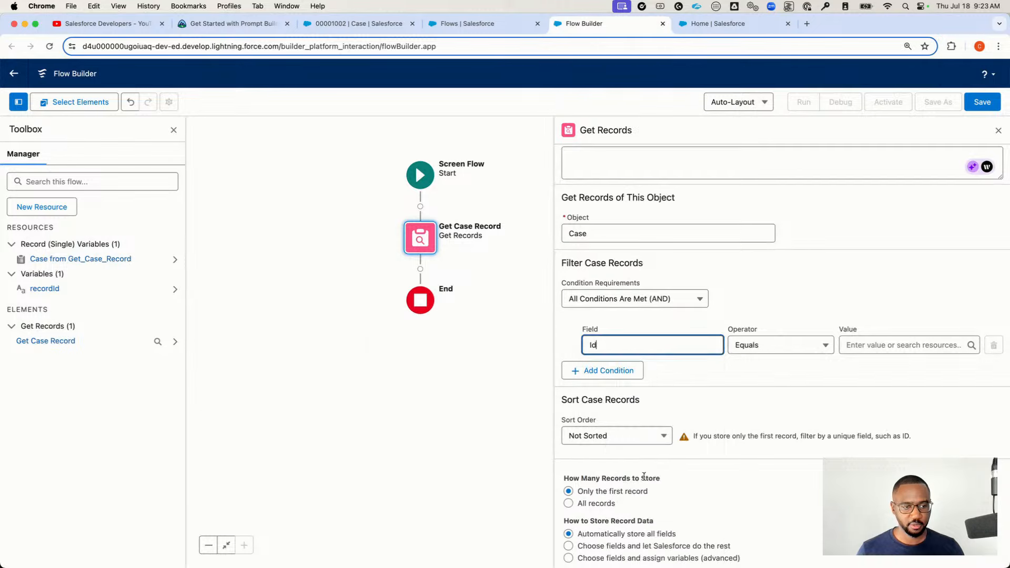
left_click(909, 346)
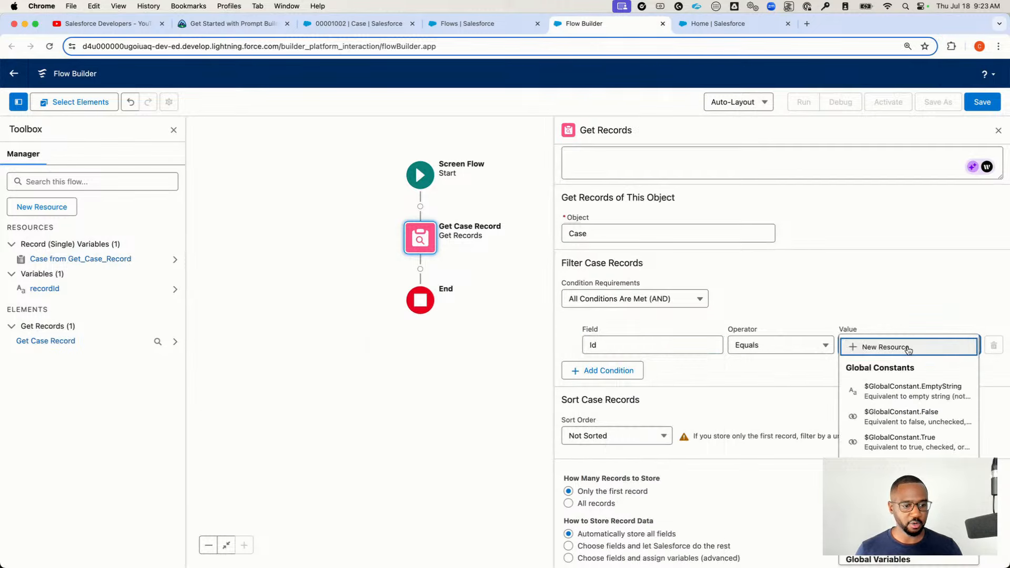
type("recordId")
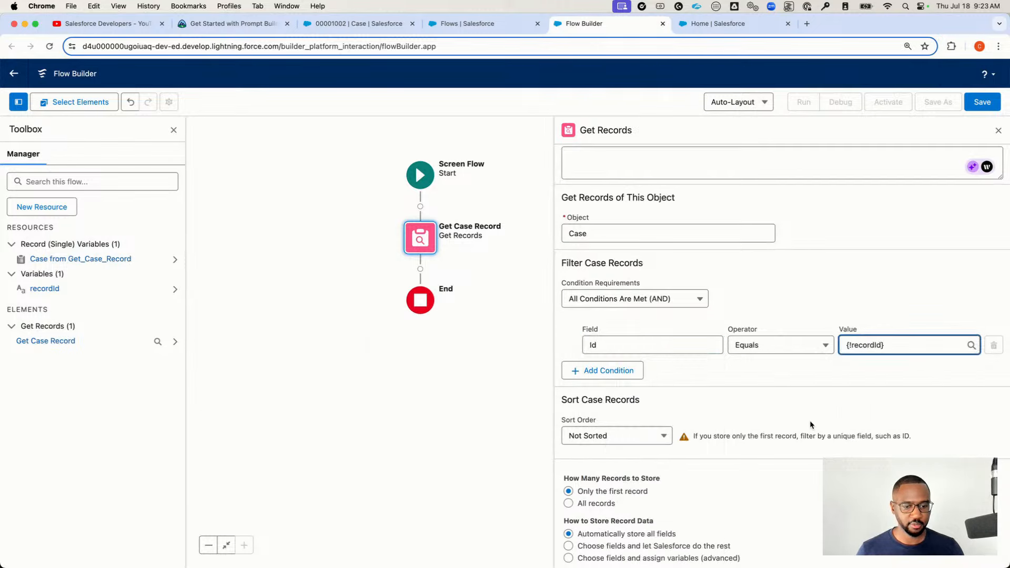
key("Return")
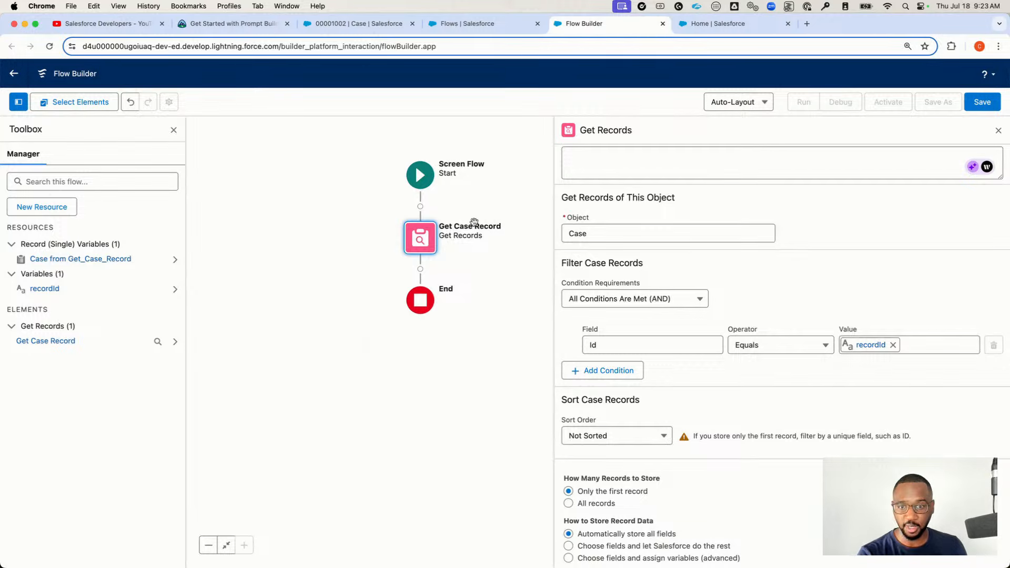
Add the Summarize Classify Case prompt action after Get Case Record and label it Summarize Case LLM
left_click(420, 269)
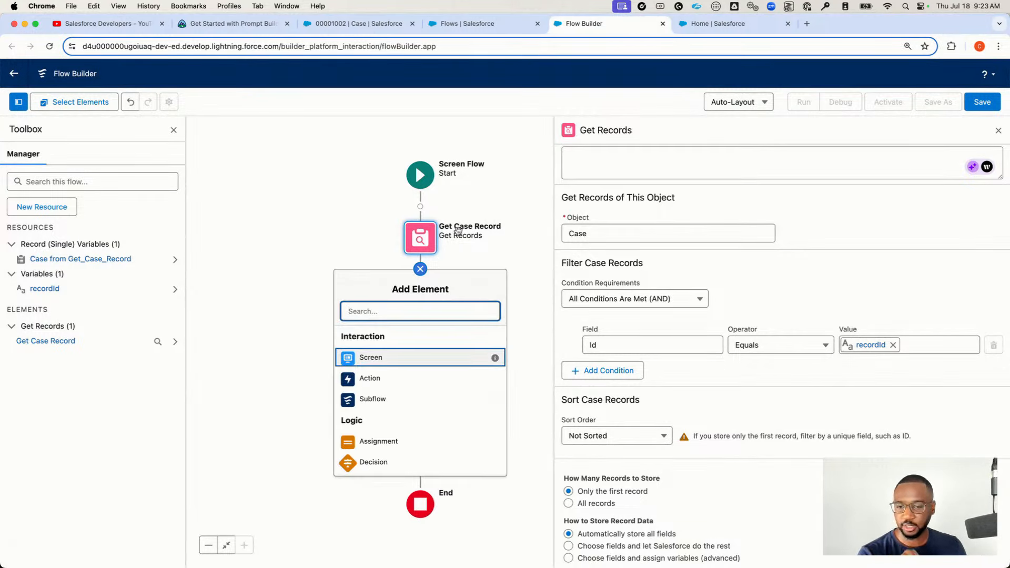
left_click(371, 380)
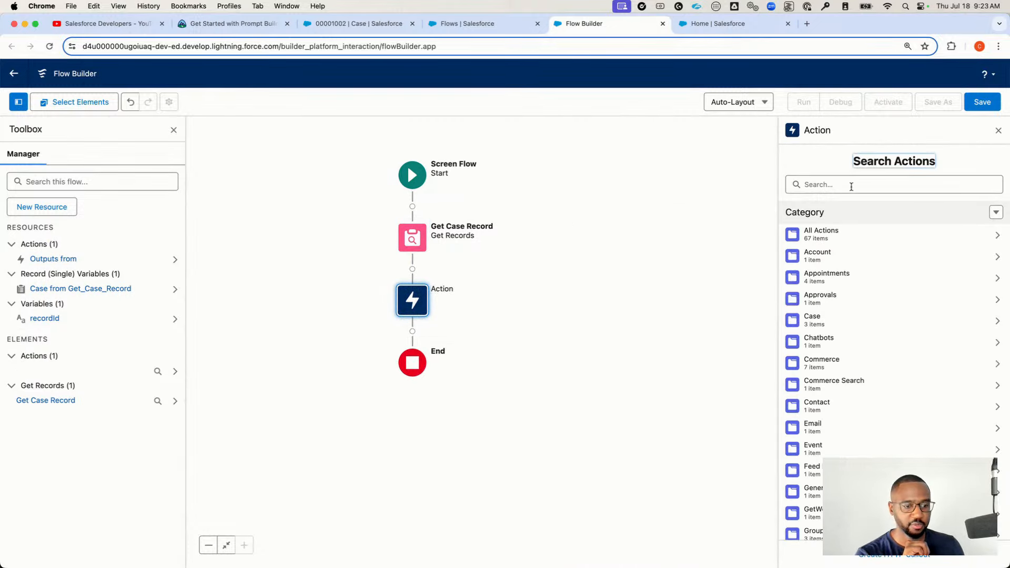
left_click(851, 186)
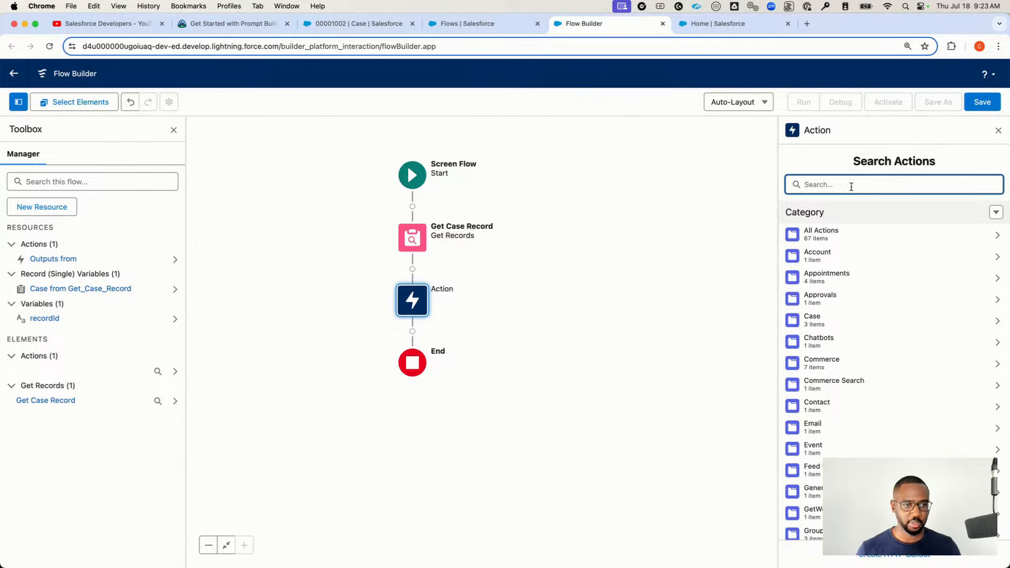
type("Sum")
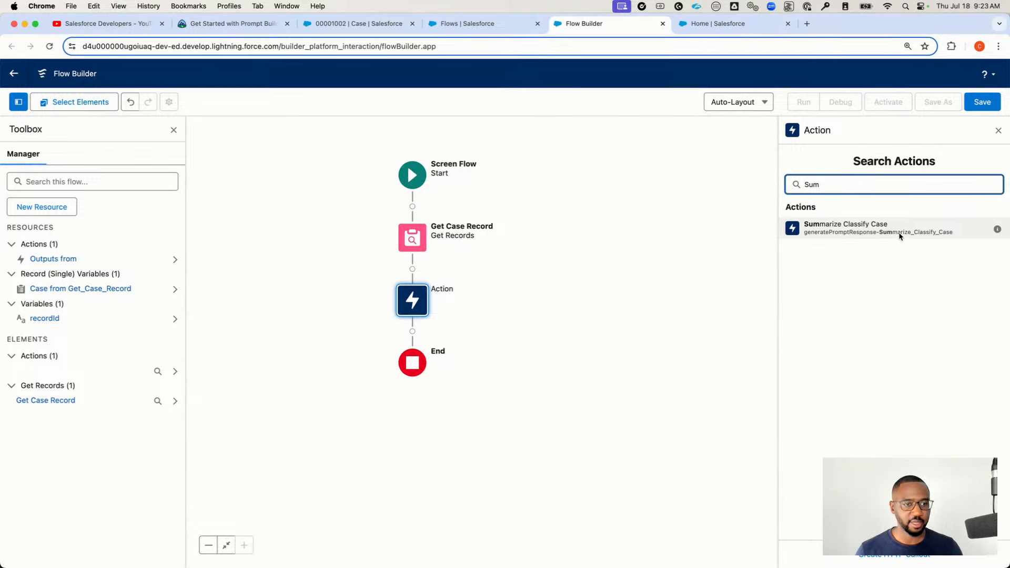
left_click(836, 229)
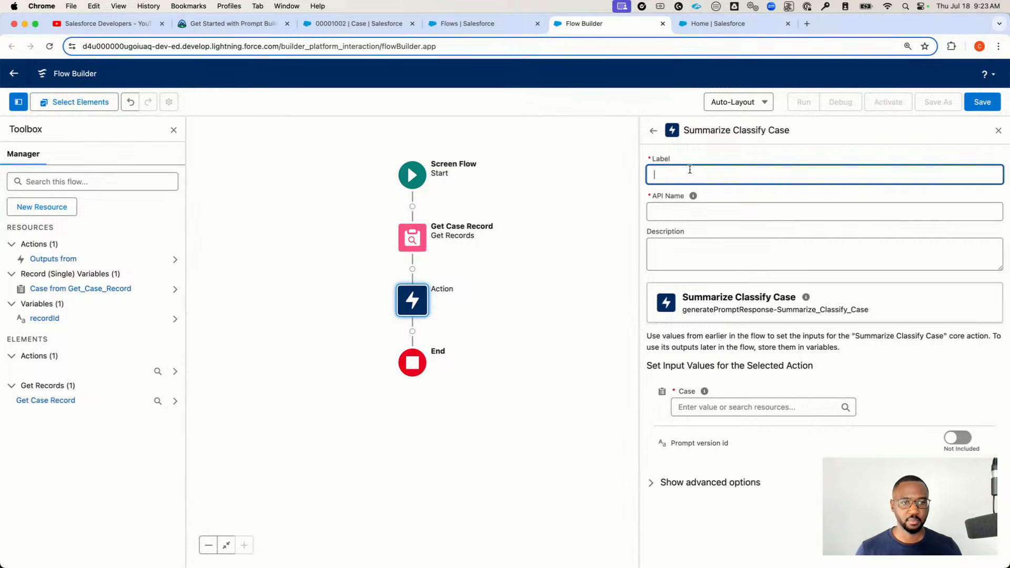
type("Summarize")
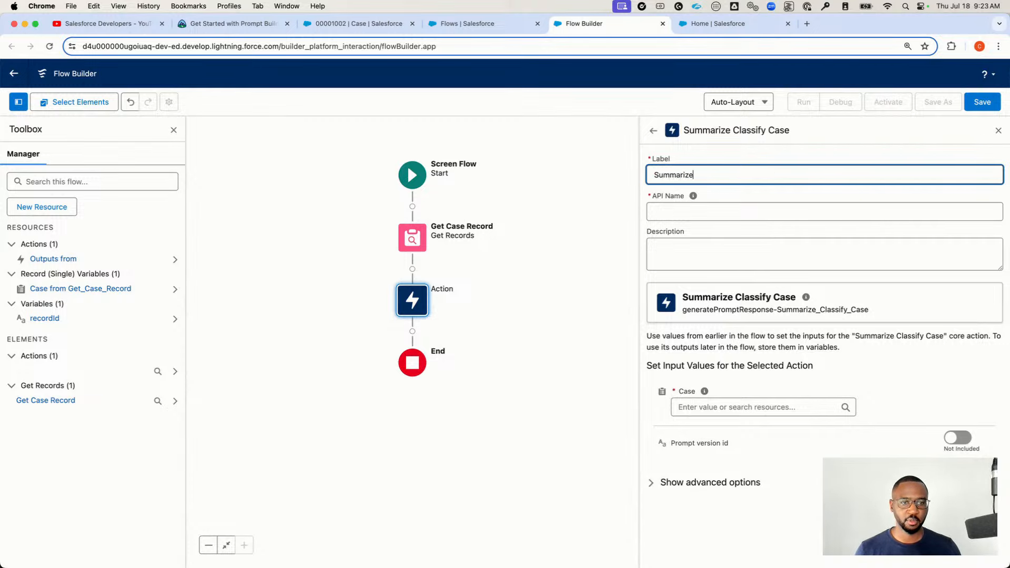
type(" Case LLM")
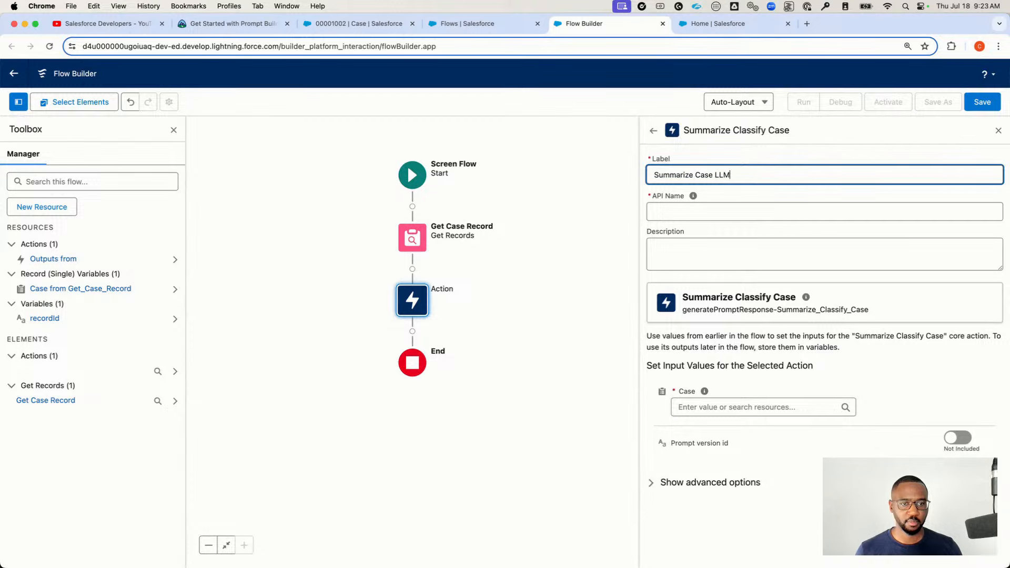
Accept the generated API name and set the Case input of the Summarize Case LLM action to Case from Get Case Record
left_click(678, 210)
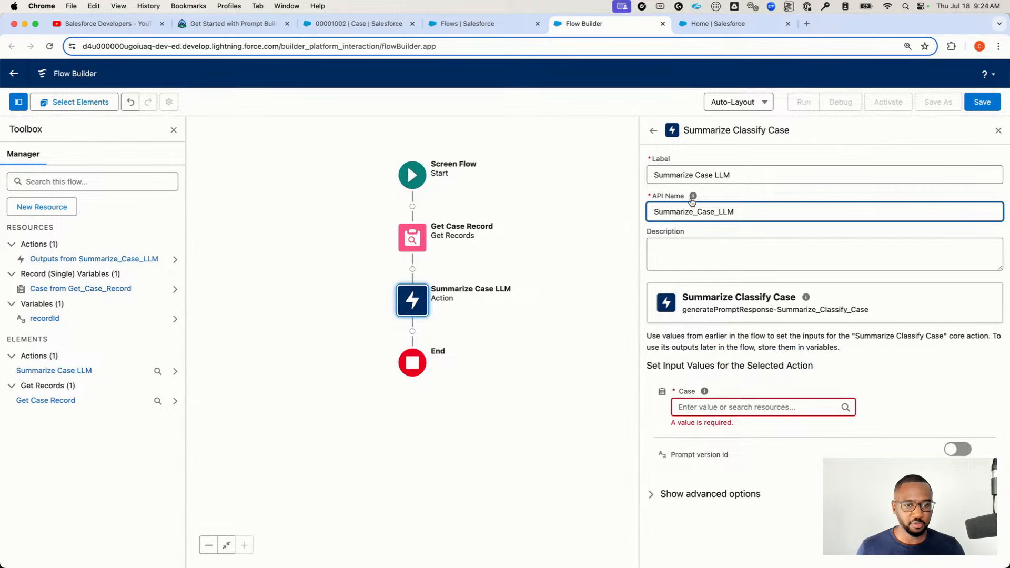
left_click(675, 252)
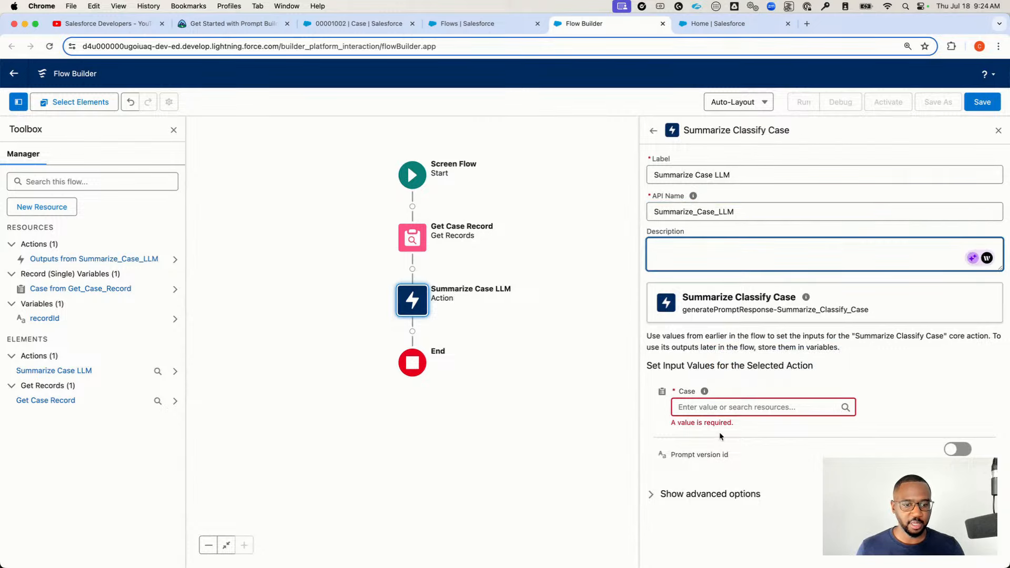
left_click(703, 406)
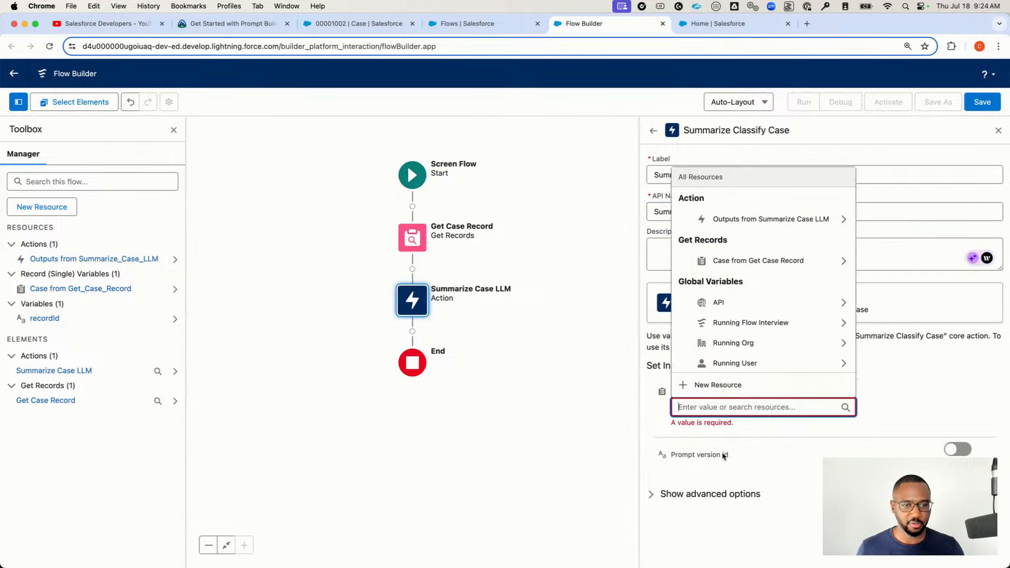
left_click(754, 262)
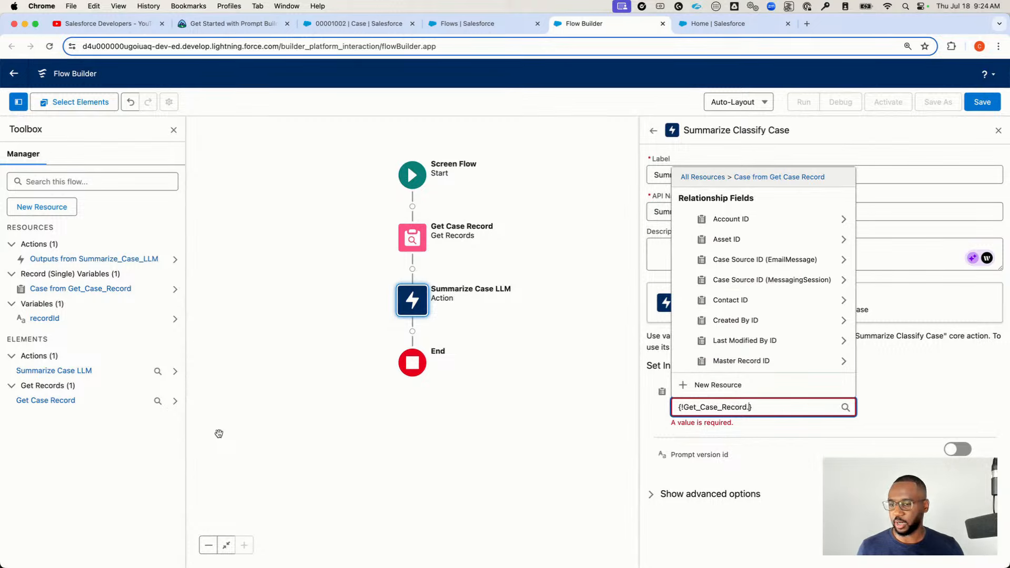
left_click(944, 372)
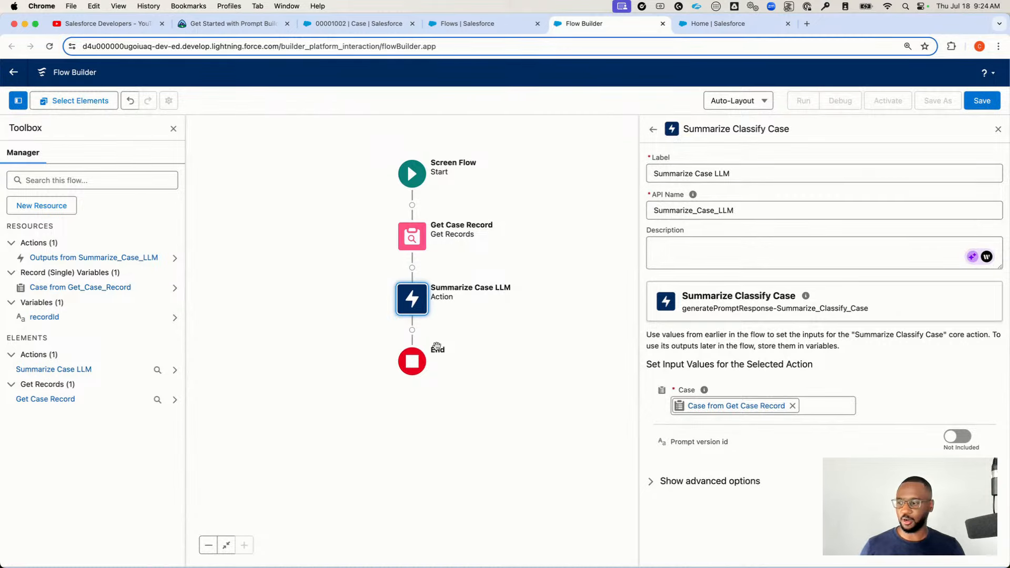
Add an Update Records element between Summarize Case LLM and End and label it Update Case
left_click(412, 333)
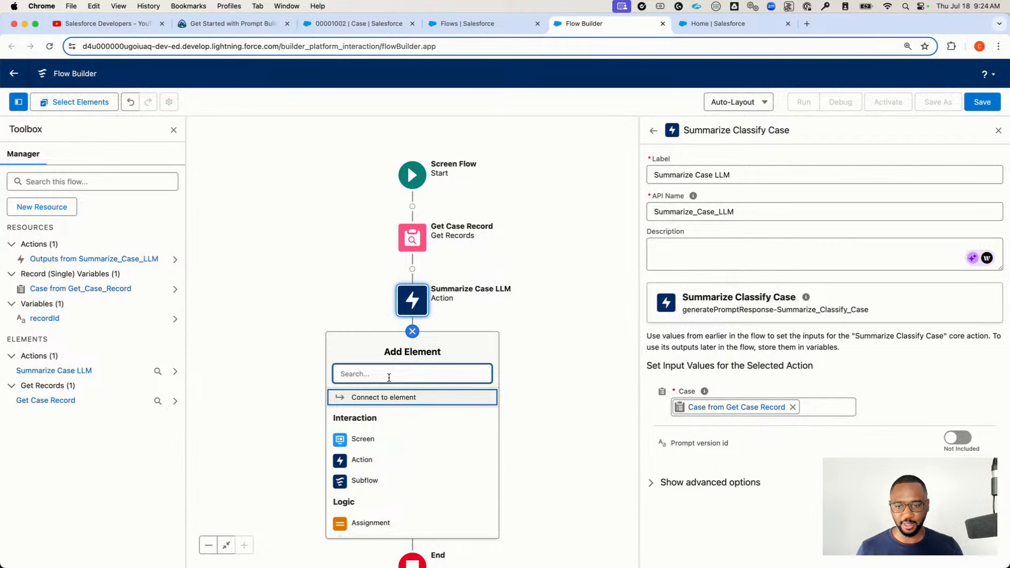
type("Rec")
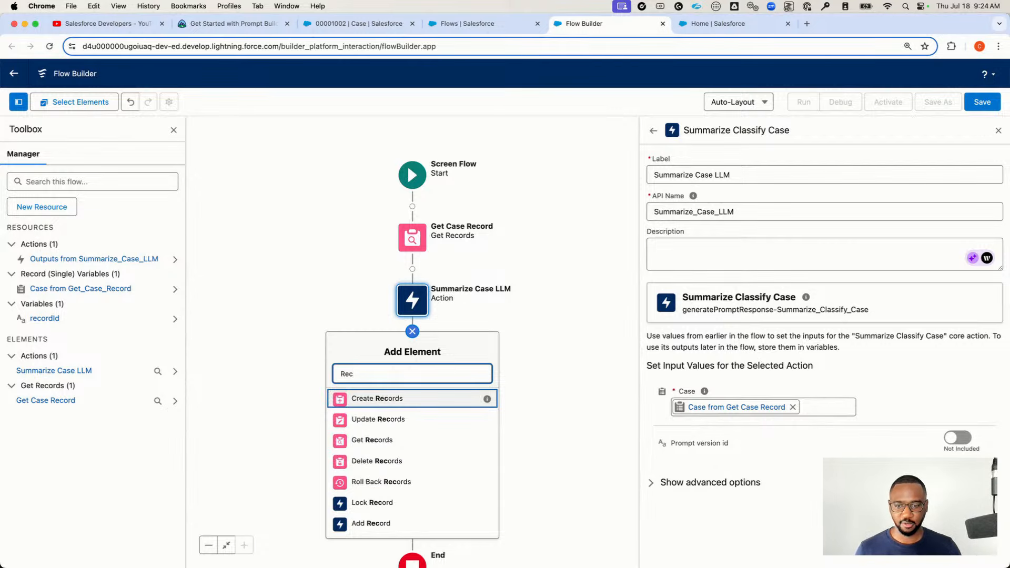
key("BackSpace")
key("BackSpace")
key("BackSpace")
type("Update")
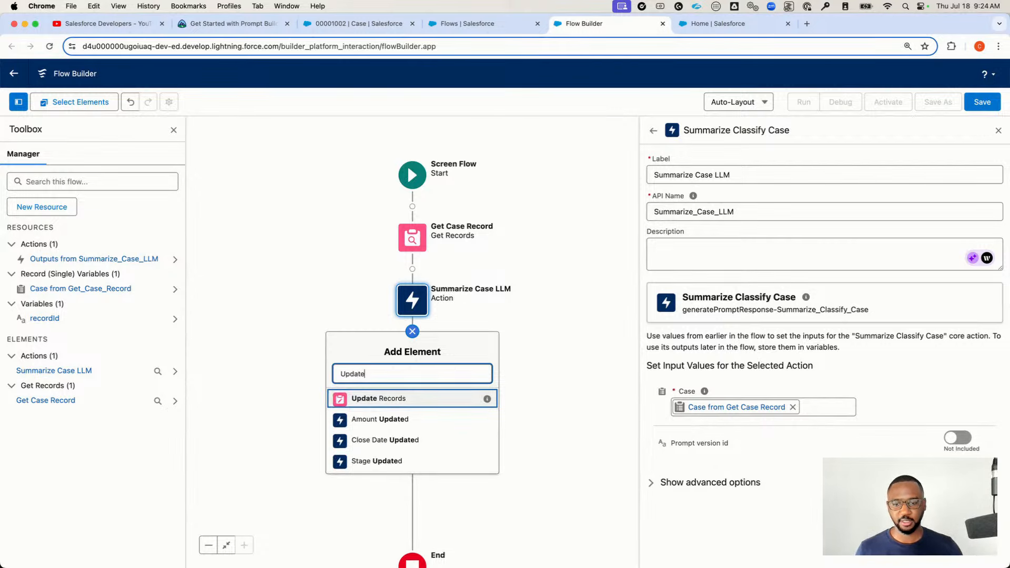
left_click(412, 401)
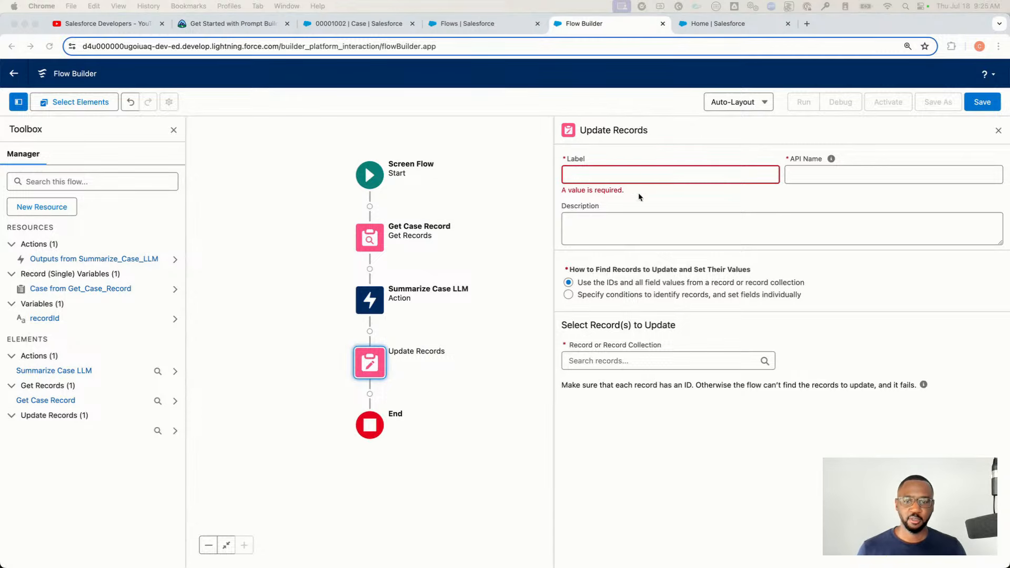
left_click(610, 178)
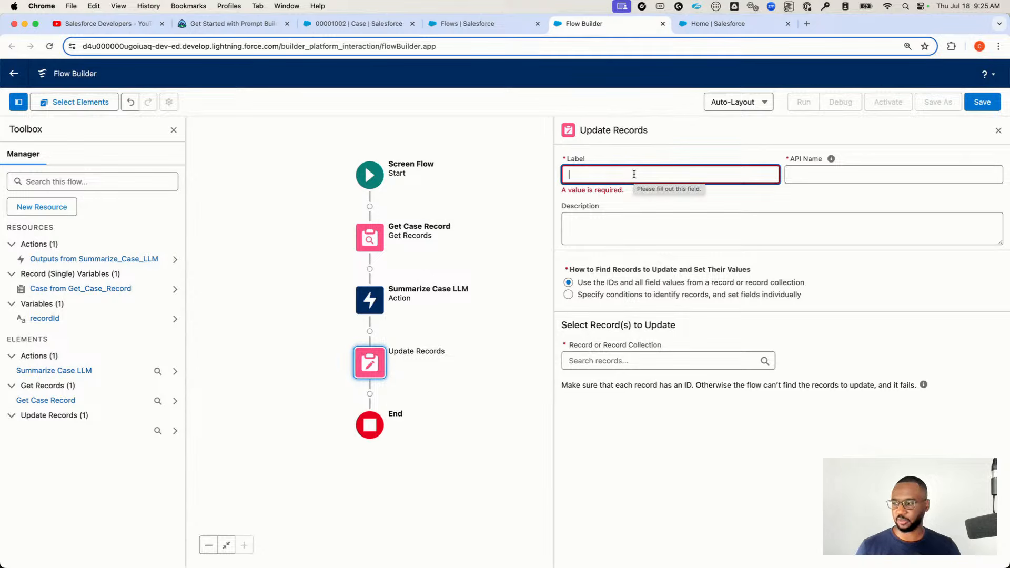
type("Update")
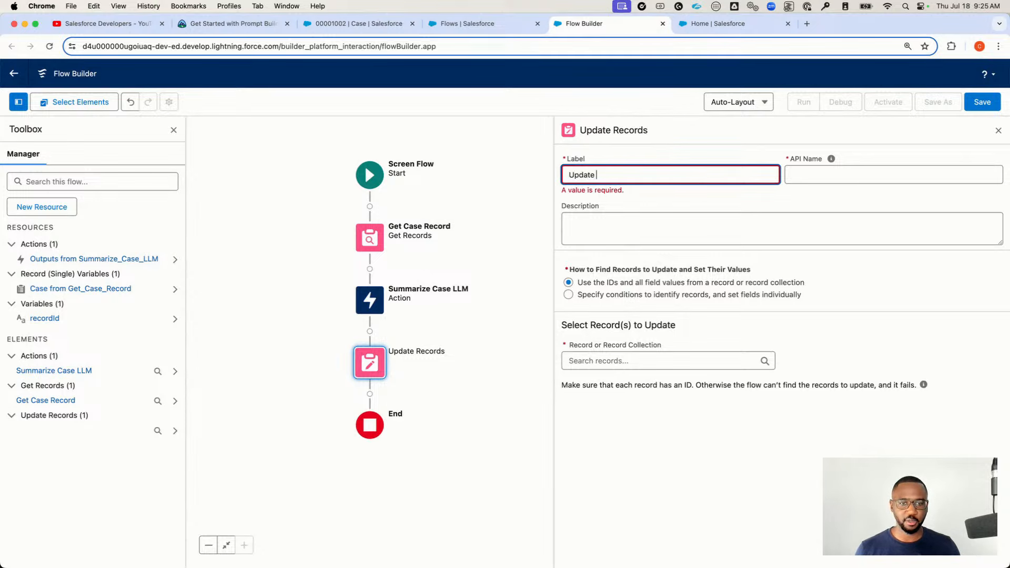
type(" Case")
key("Tab")
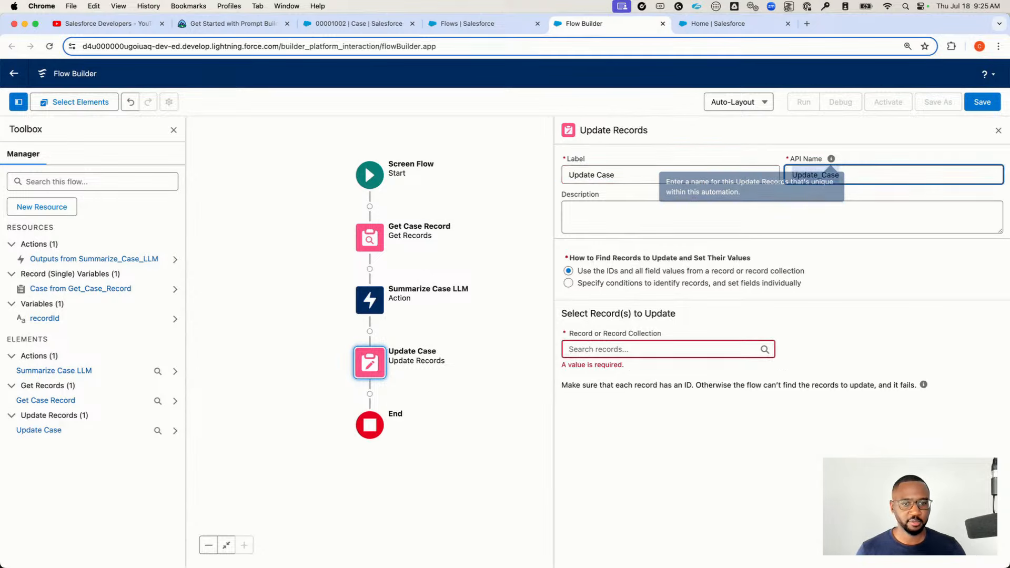
Set Update Case to identify records by specified conditions with individually set fields, using the Case object
left_click(645, 351)
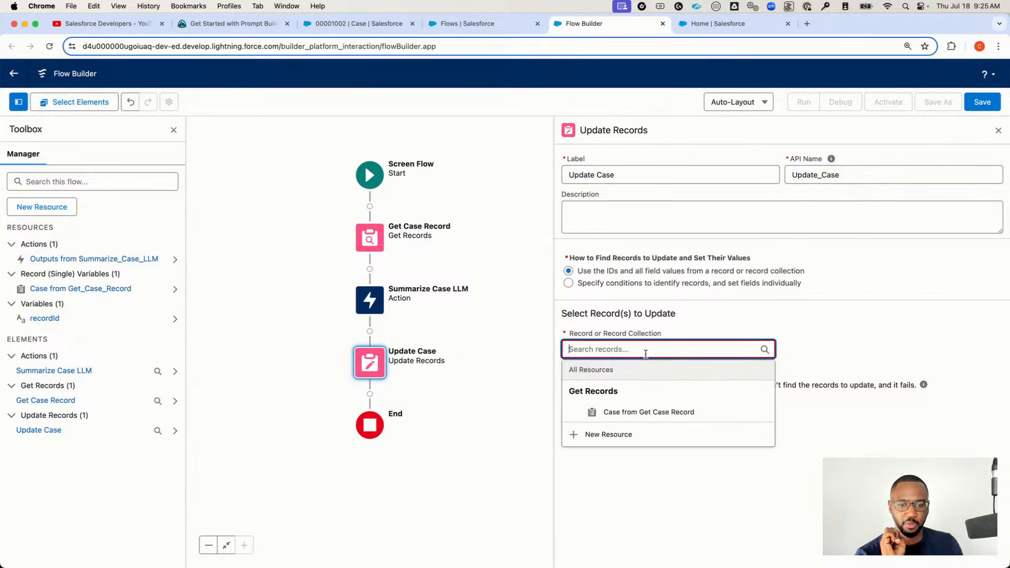
left_click(629, 414)
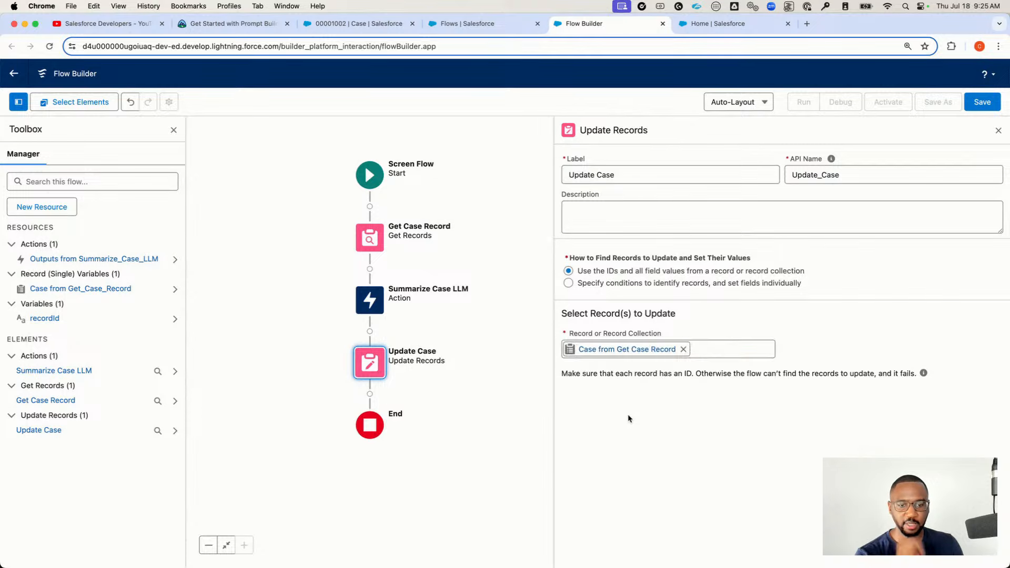
left_click(568, 283)
left_click(632, 351)
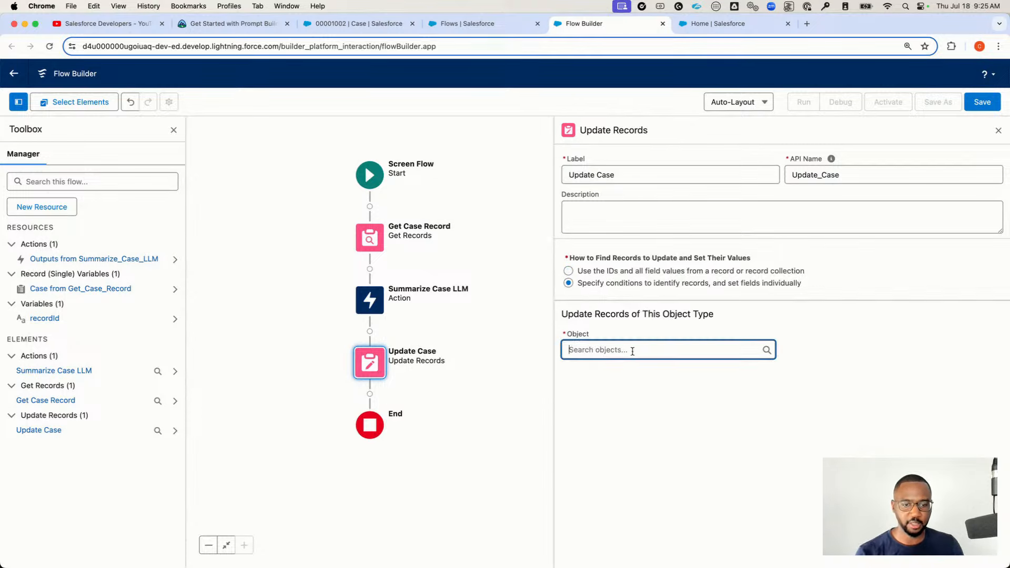
type("Case")
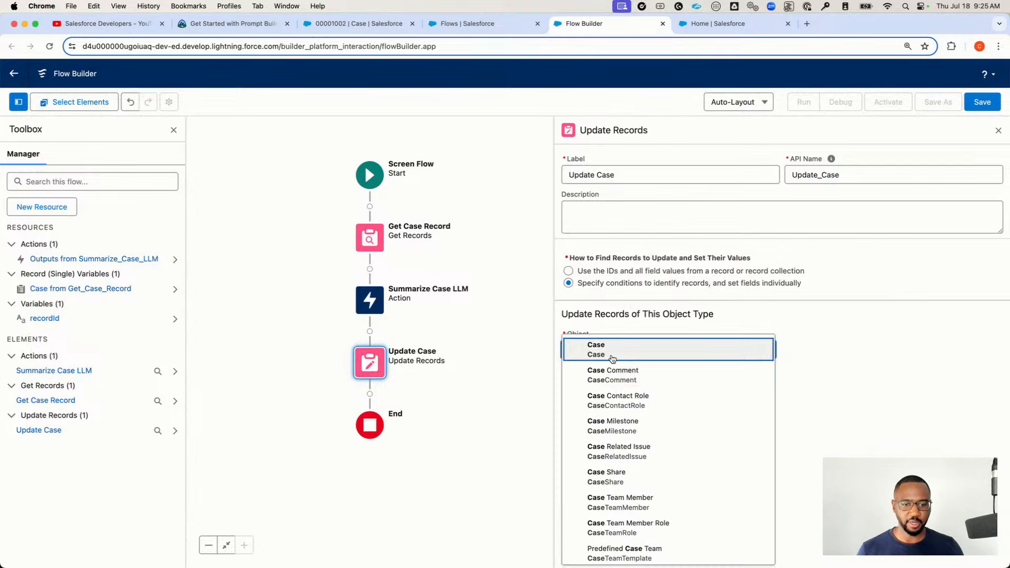
left_click(613, 358)
Filter the case records in Update Case with the condition that Id equals the recordId variable
scroll(810, 349, "down", 1)
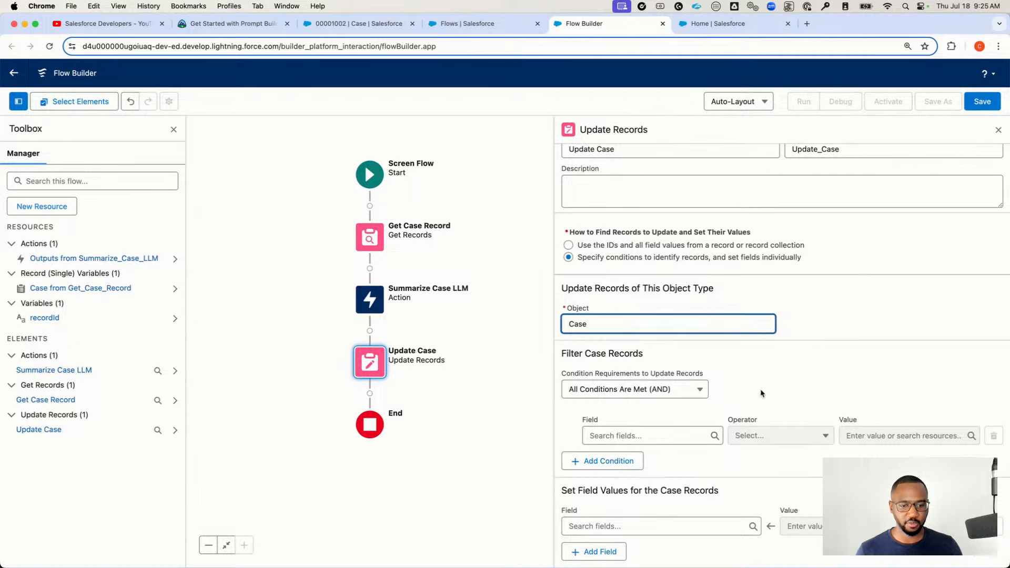
left_click(636, 437)
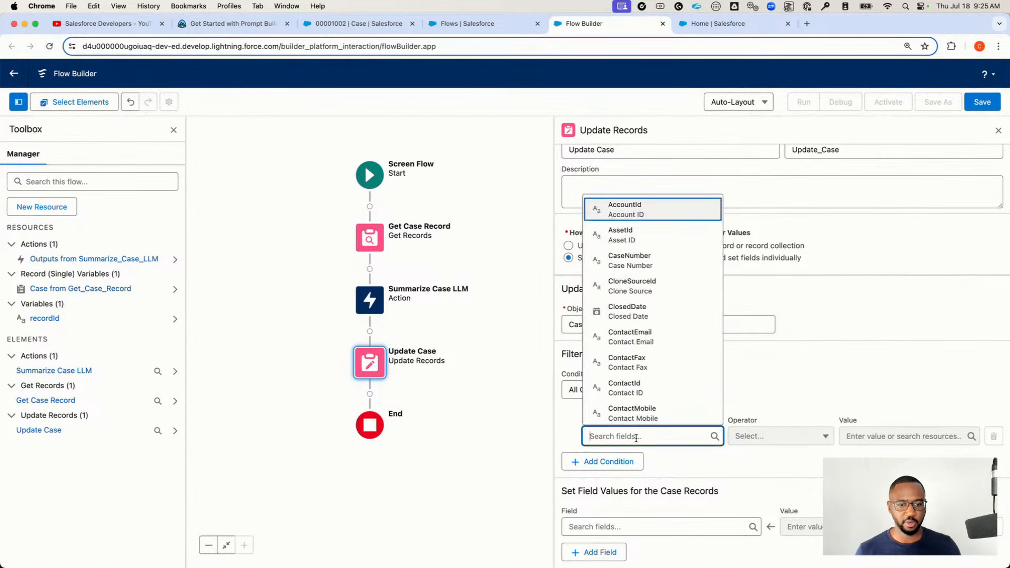
type("Id")
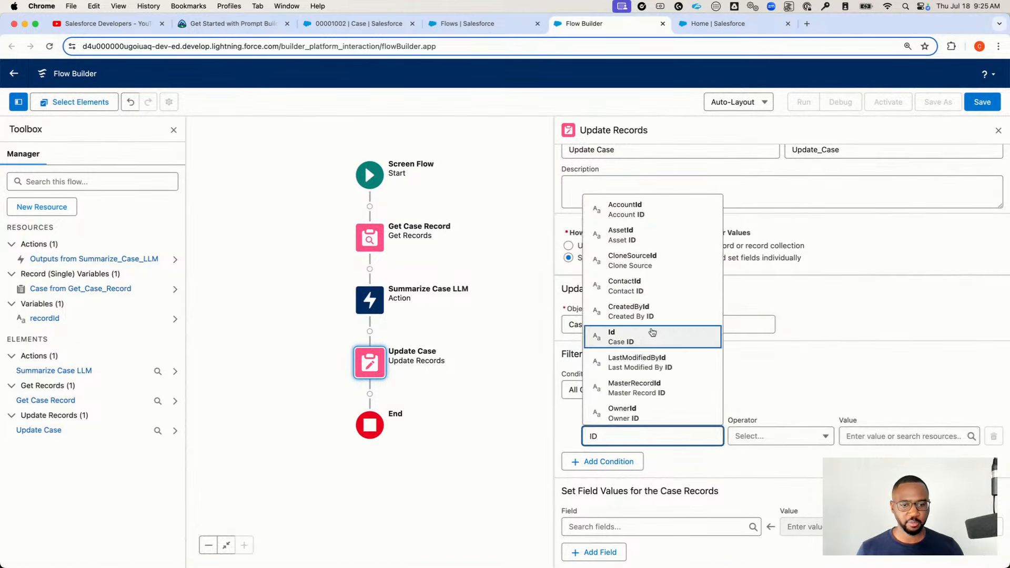
left_click(639, 338)
left_click(876, 436)
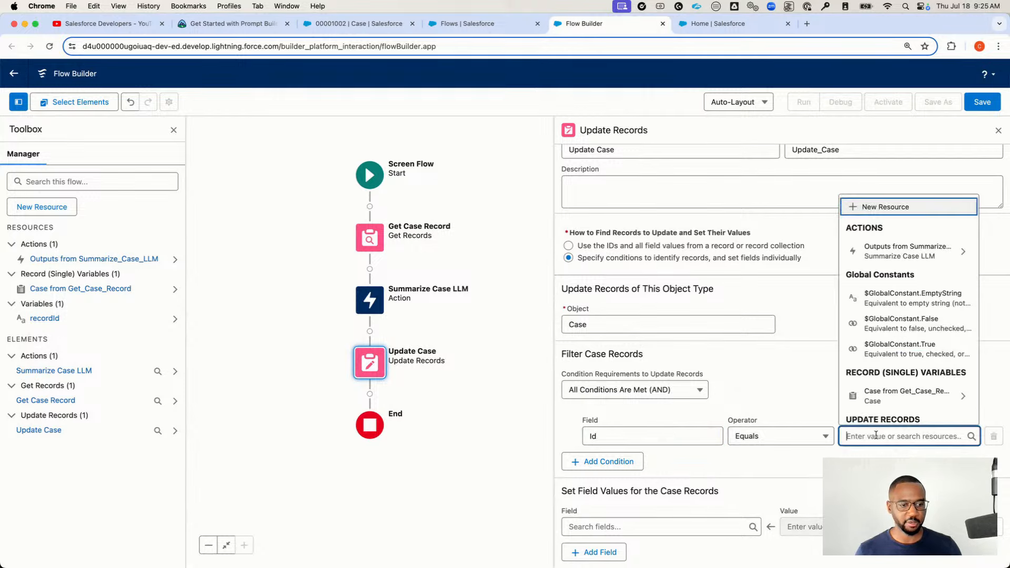
type("record")
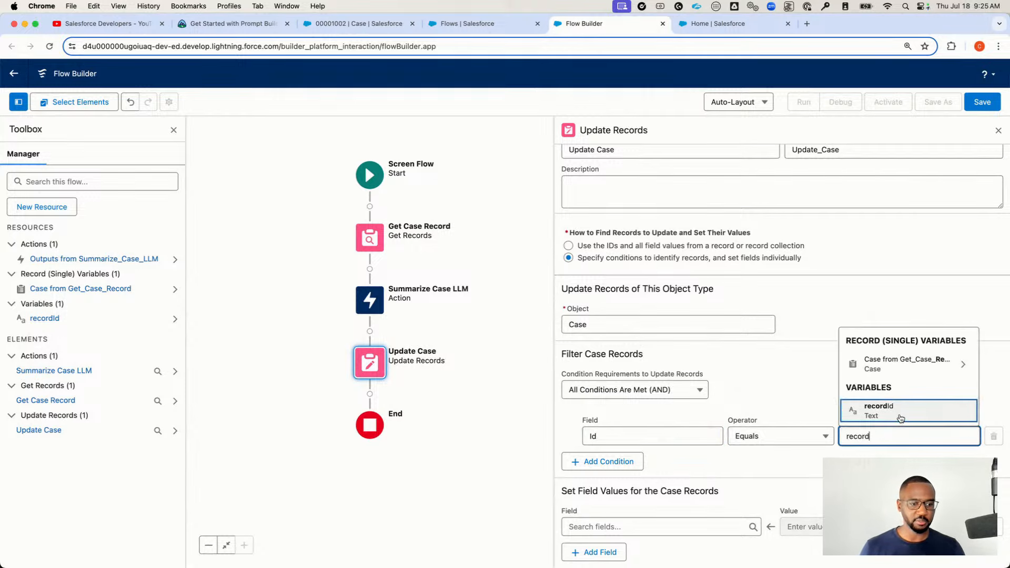
left_click(898, 416)
left_click(875, 363)
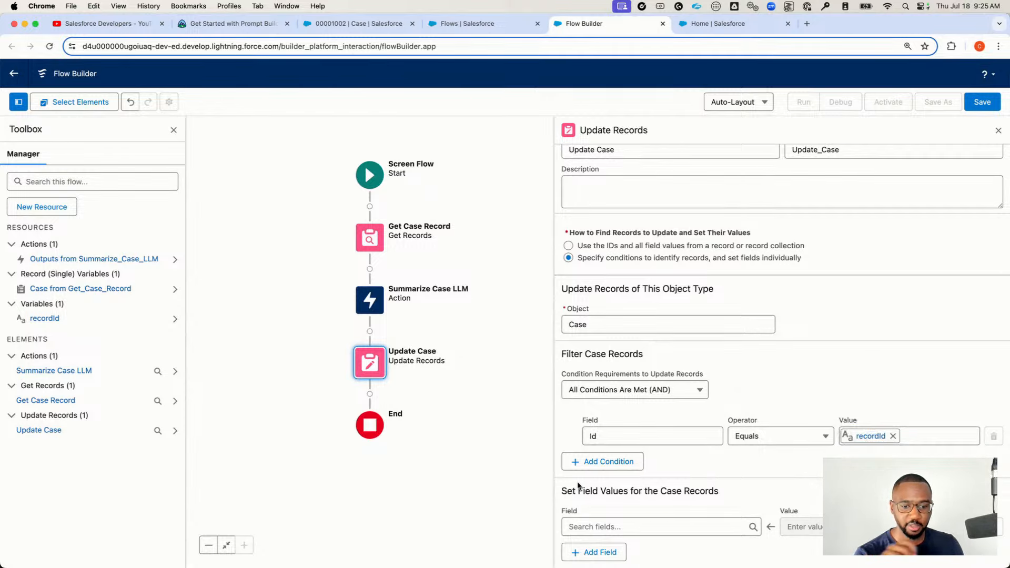
Set the Quick_Summary__c field in Update Case to the prompt response from the Summarize_Case_LLM outputs
left_click(638, 525)
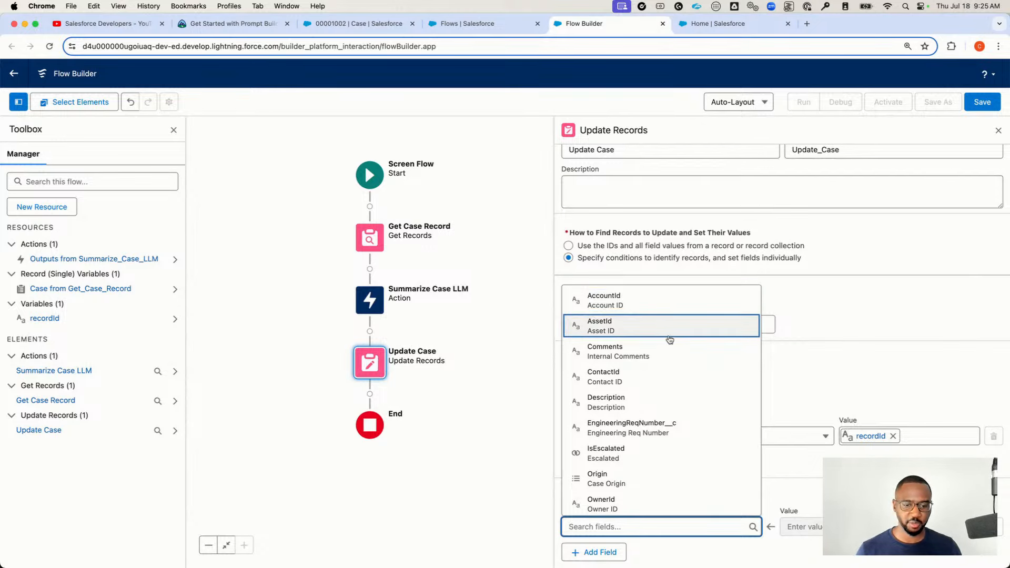
type("Qui")
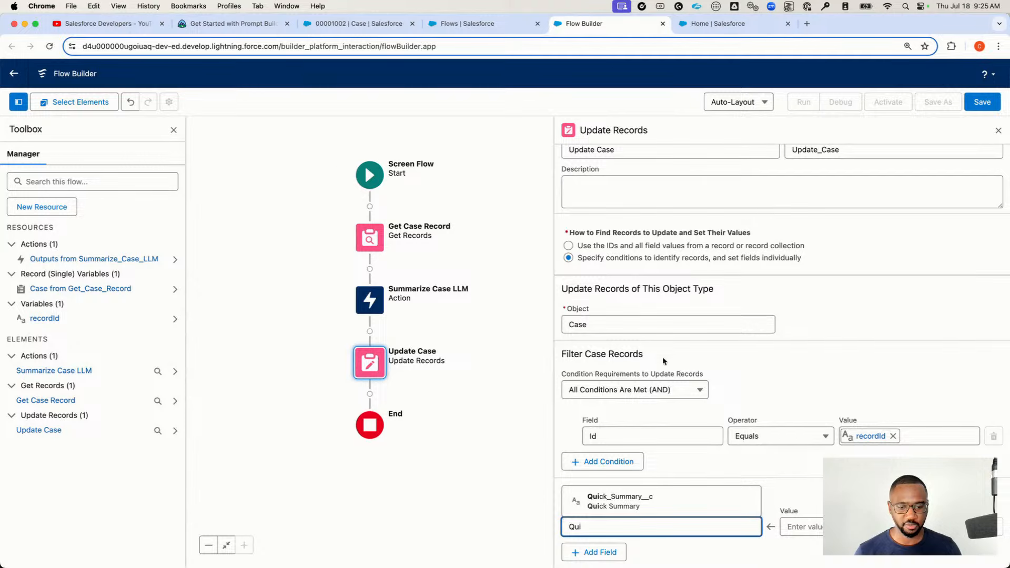
left_click(658, 503)
key("Tab")
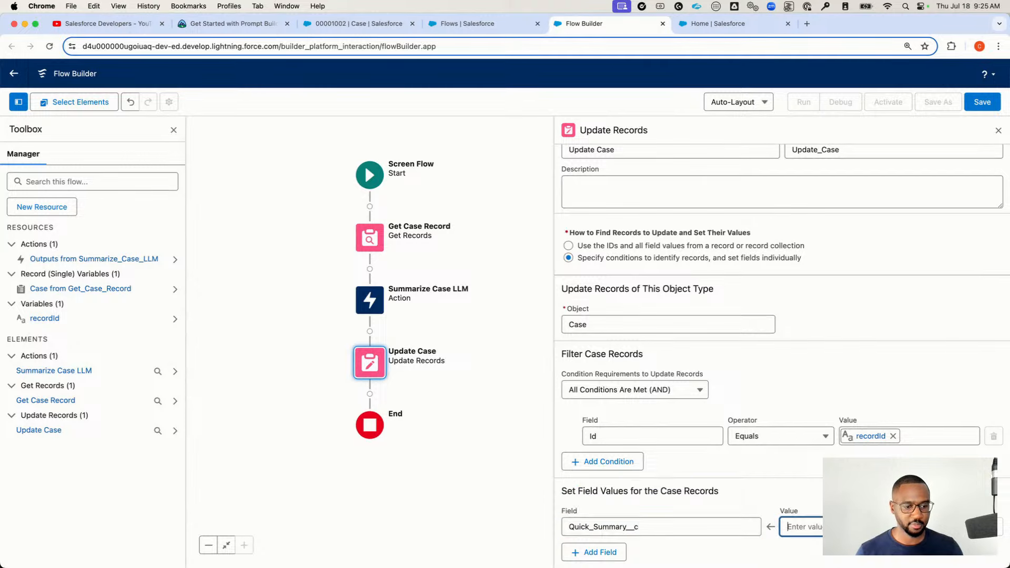
scroll(871, 448, "down", 1)
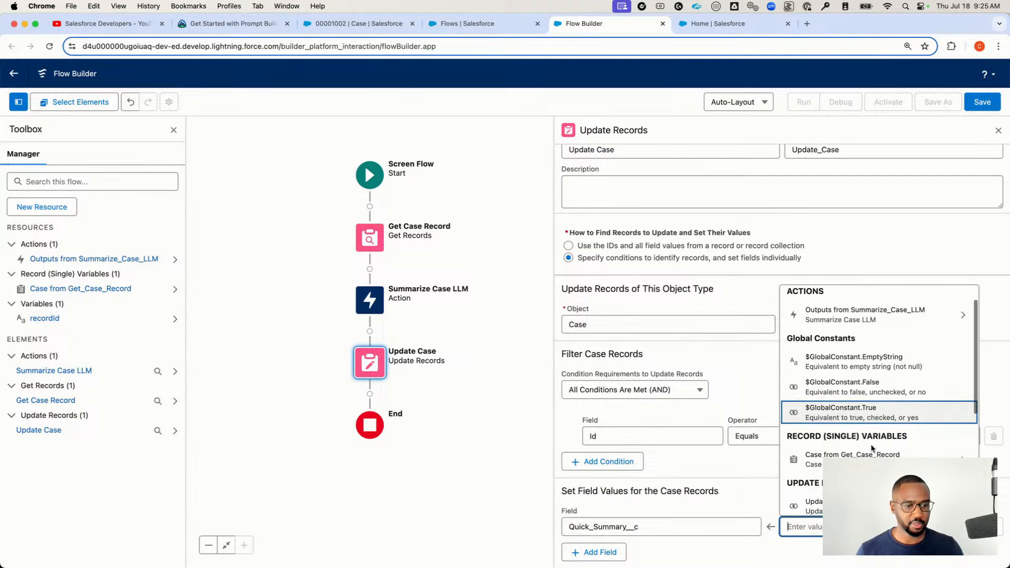
scroll(871, 448, "up", 2)
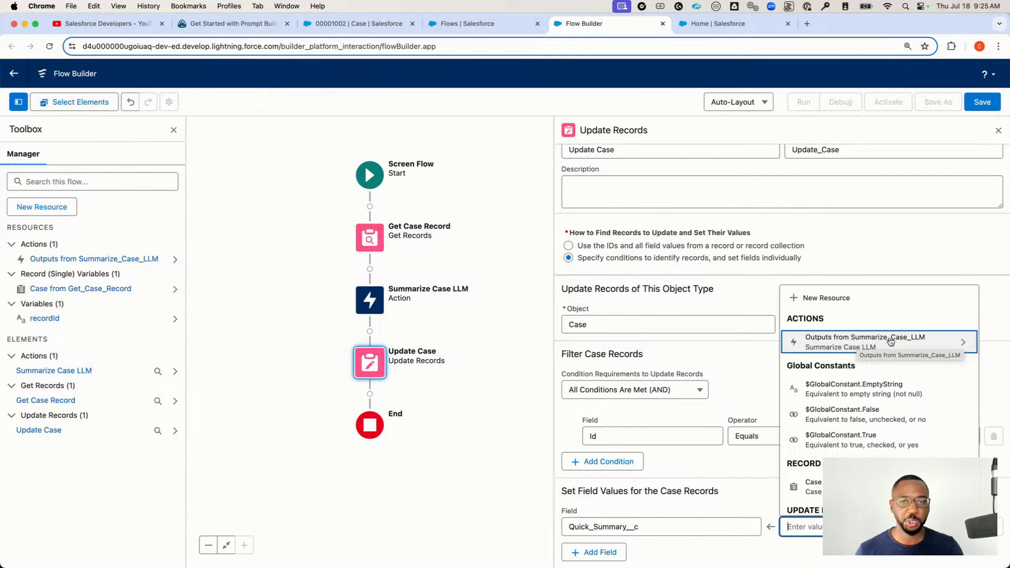
left_click(891, 342)
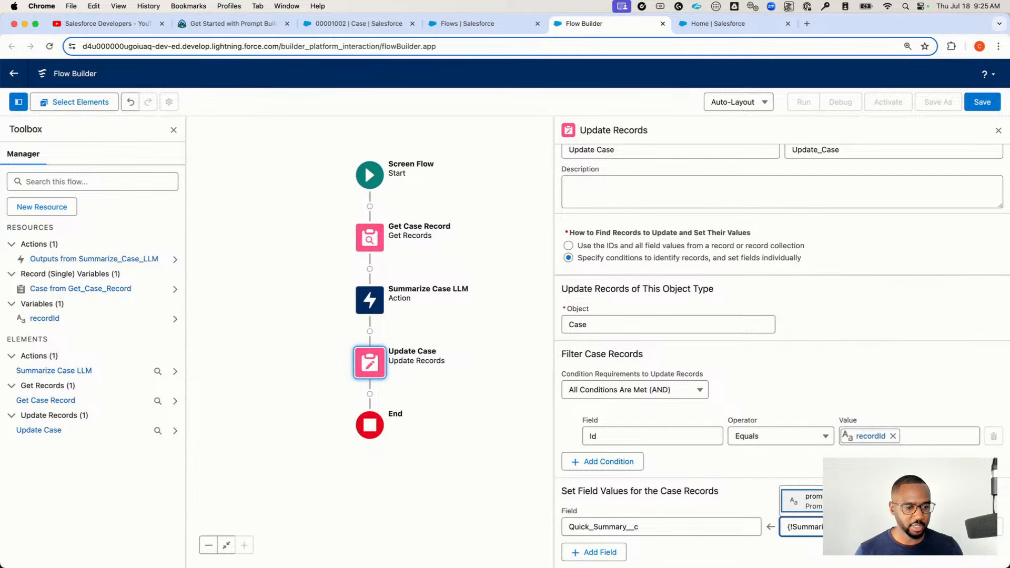
left_click(885, 502)
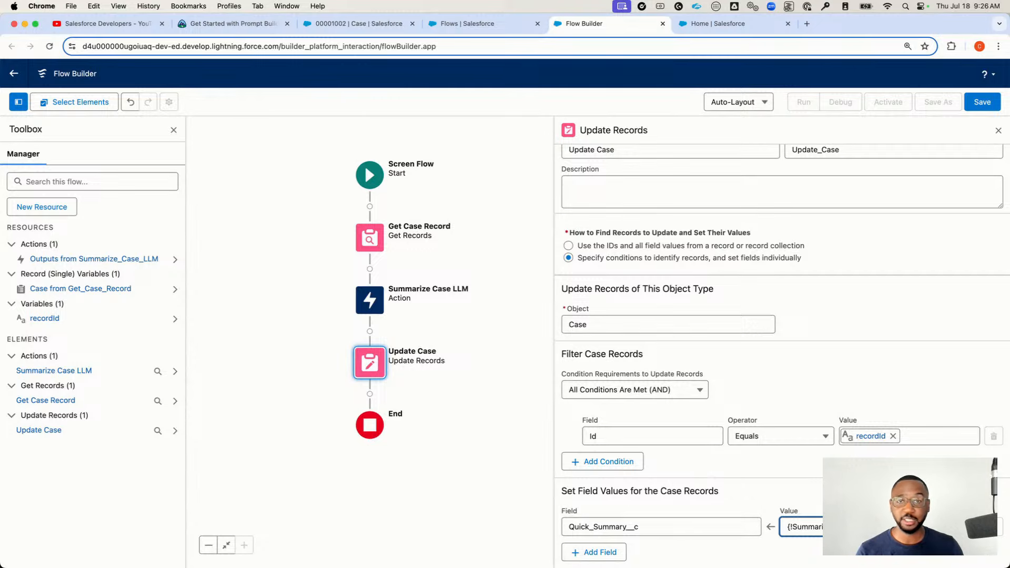
left_click(811, 491)
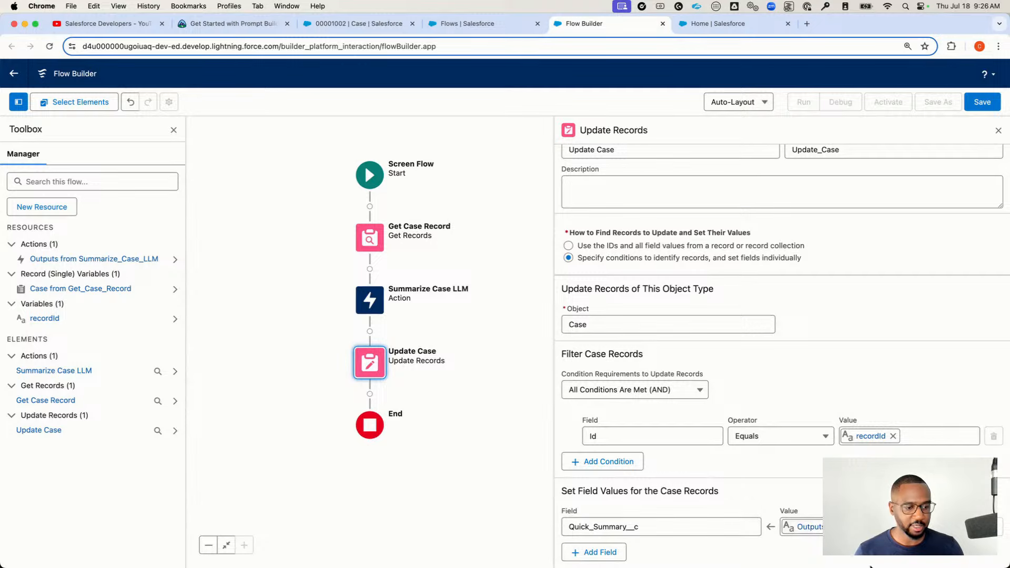
Review the field and value chosen for the Quick_Summary__c assignment in Update Case
left_click(815, 526)
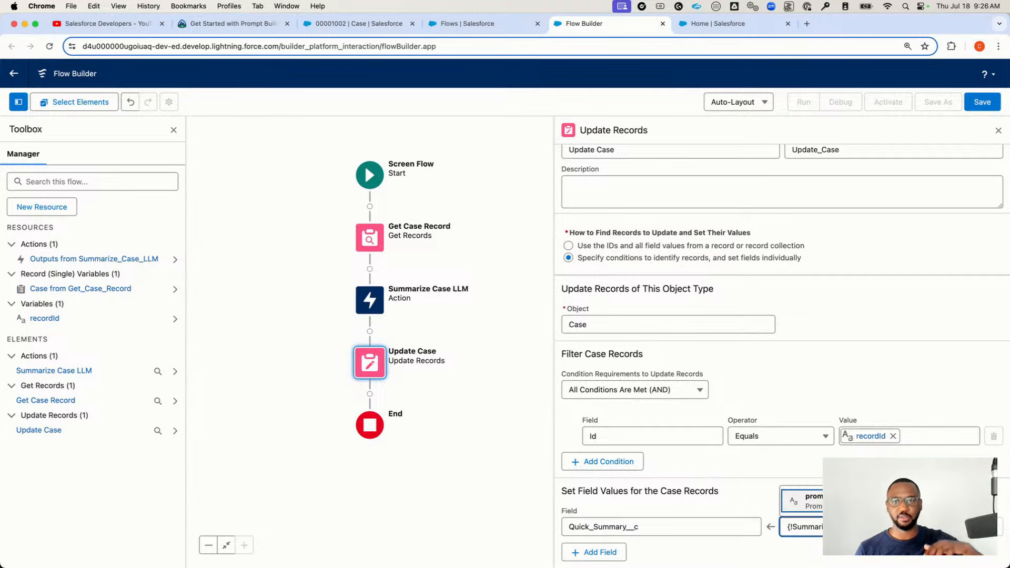
left_click(862, 368)
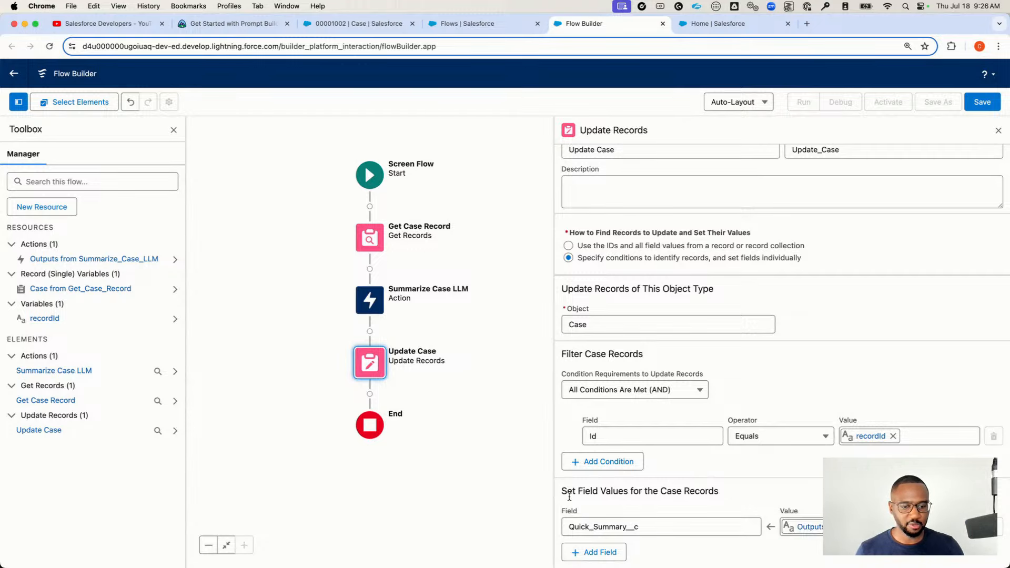
left_click(598, 525)
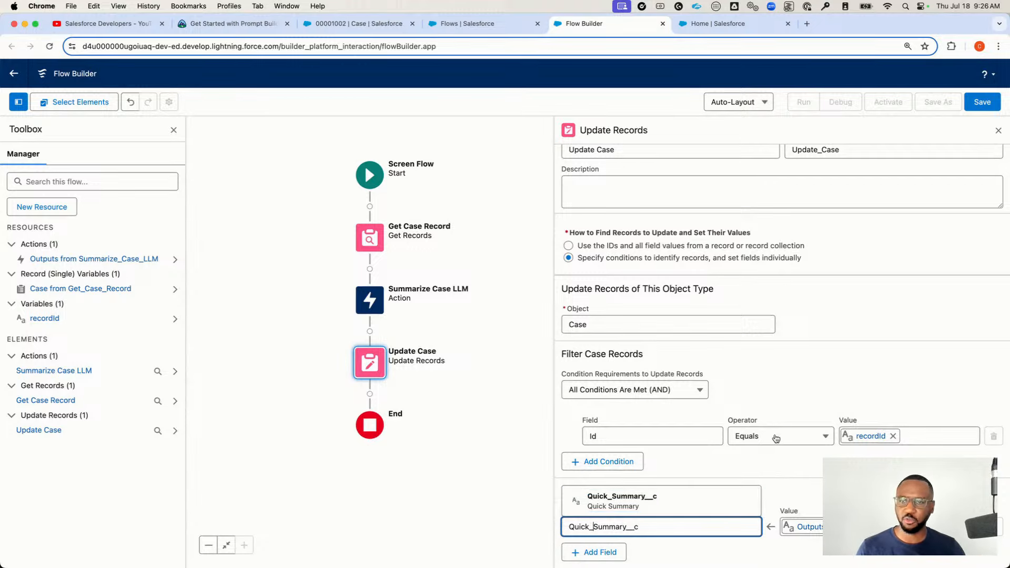
left_click(772, 380)
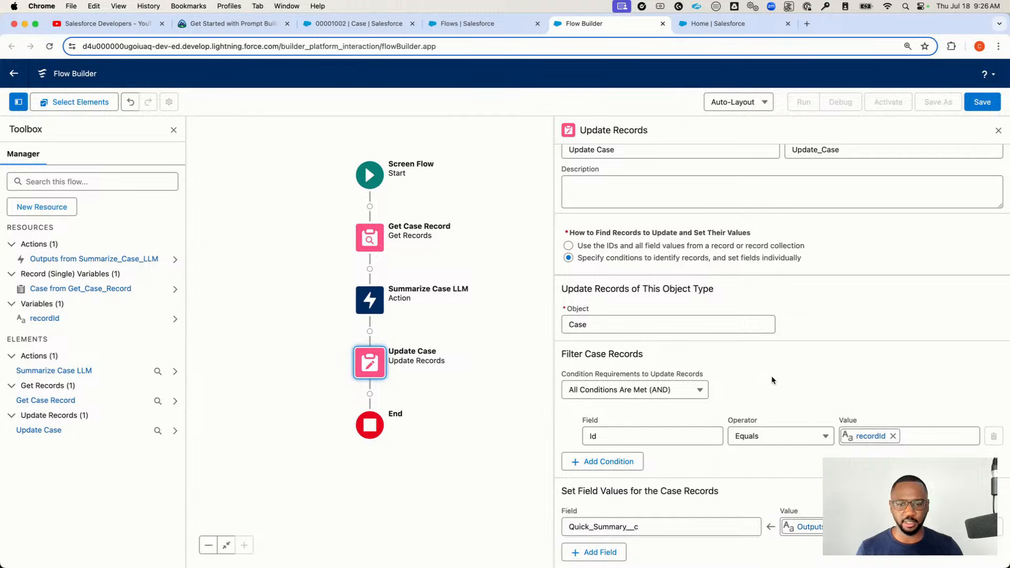
Add a Screen element after Update Case and label it Update Case Quick Summary, with API name Update_Case_Quick_Summary
left_click(370, 394)
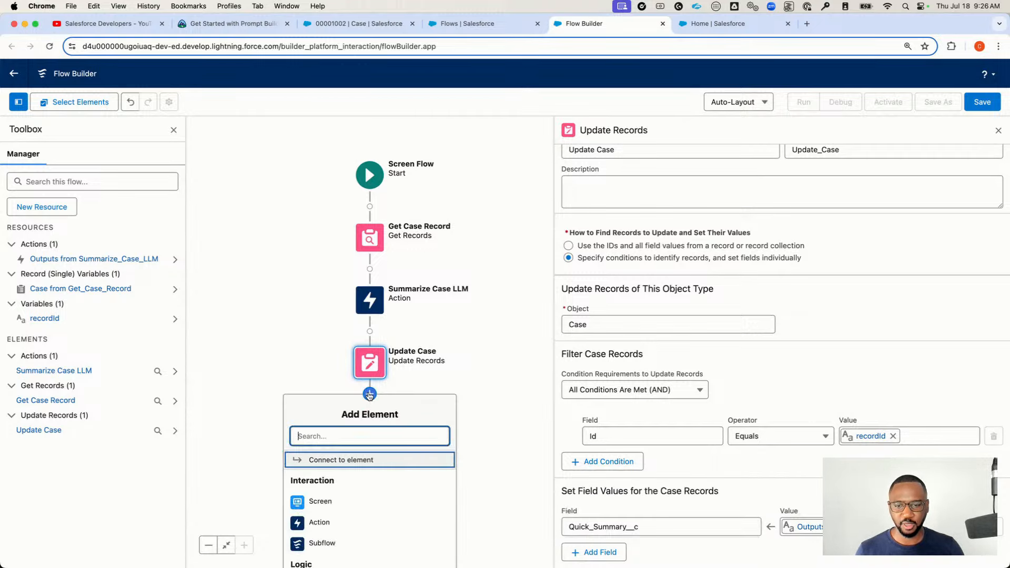
left_click(323, 507)
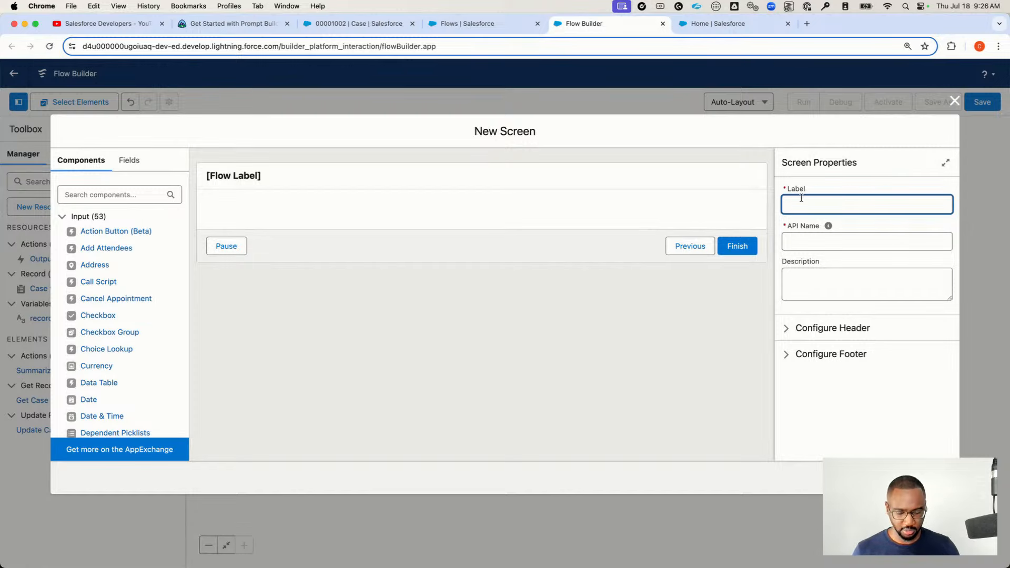
type("Update Case")
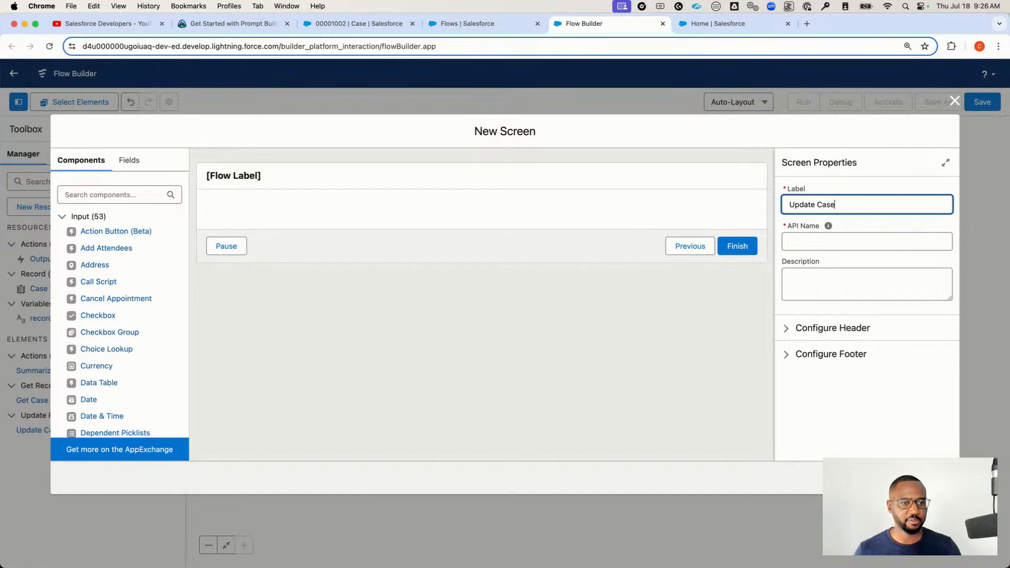
type(" Quic")
key("BackSpace")
key("BackSpace")
key("BackSpace")
key("BackSpace")
type("Quick")
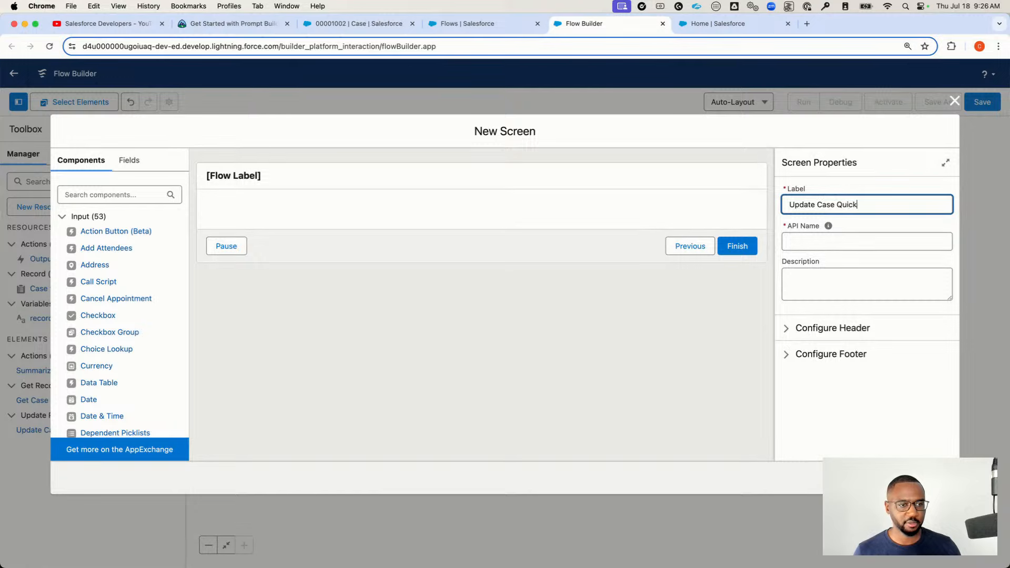
type(" Summary")
key("Tab")
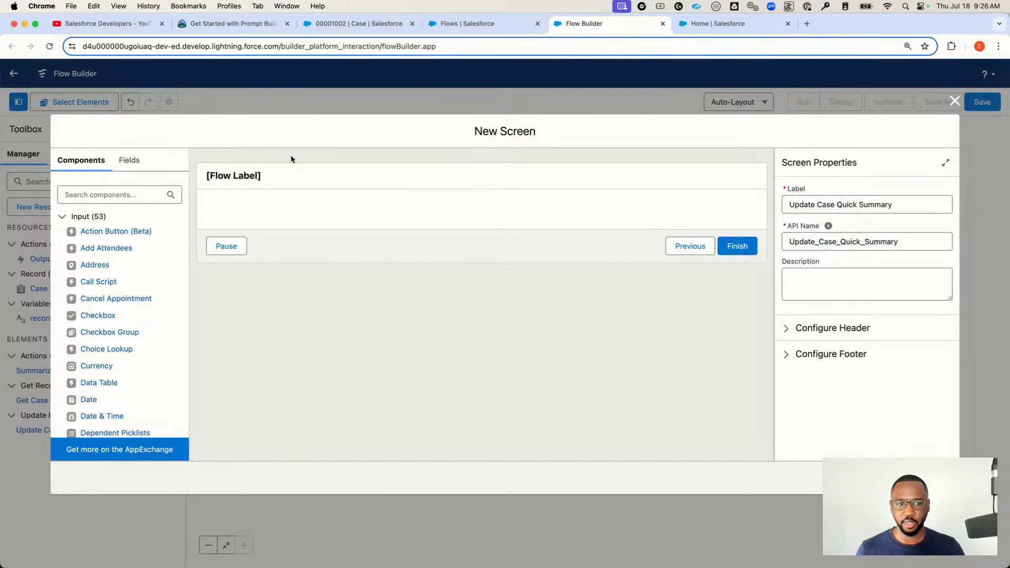
Find the Display Text component and place it in the body of the new screen
left_click(103, 194)
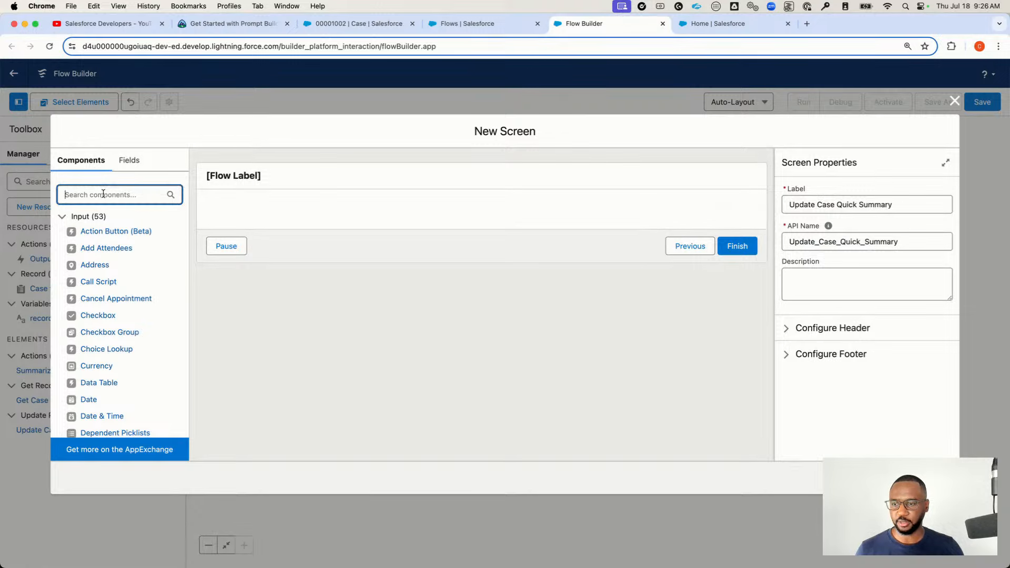
type("Text")
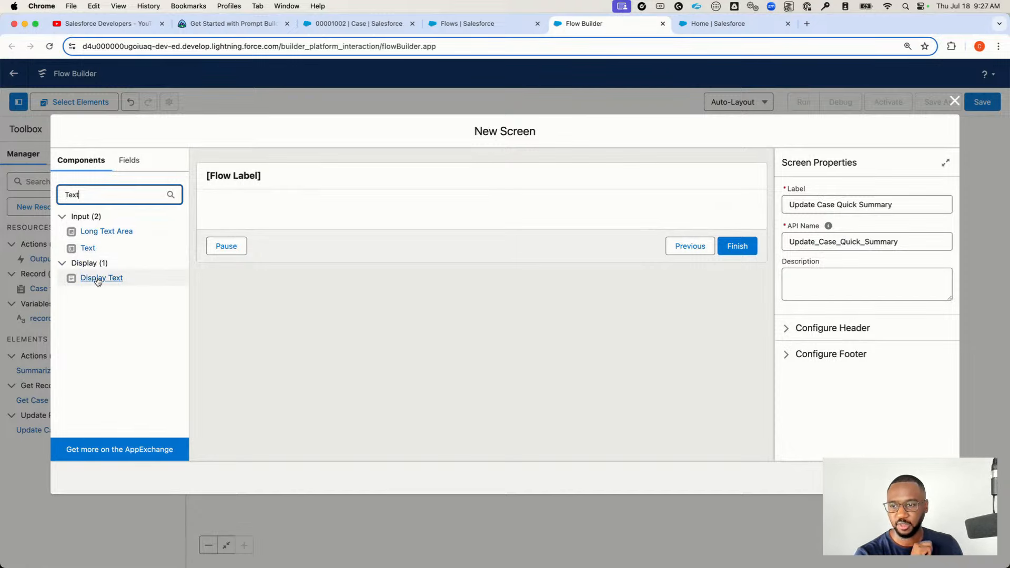
left_click_drag(98, 282, 327, 214)
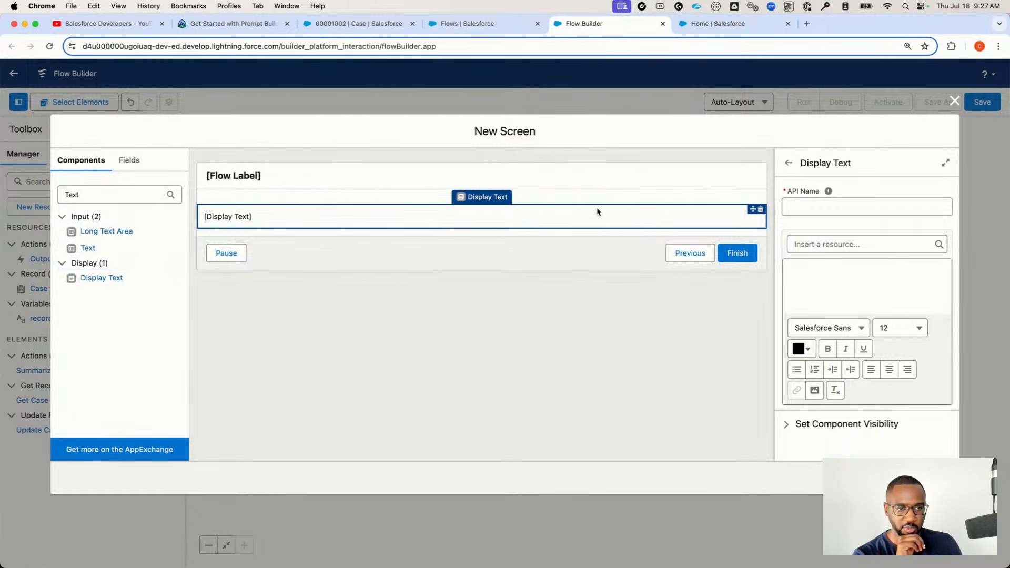
Set the API name of the Display Text component to Update_Status
left_click(809, 207)
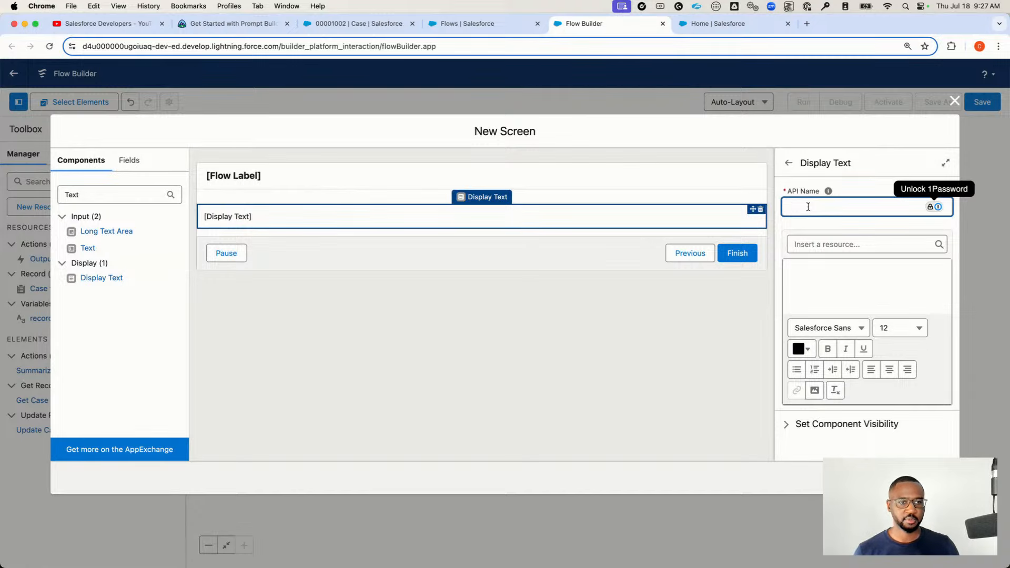
type("Update STatu")
key("BackSpace")
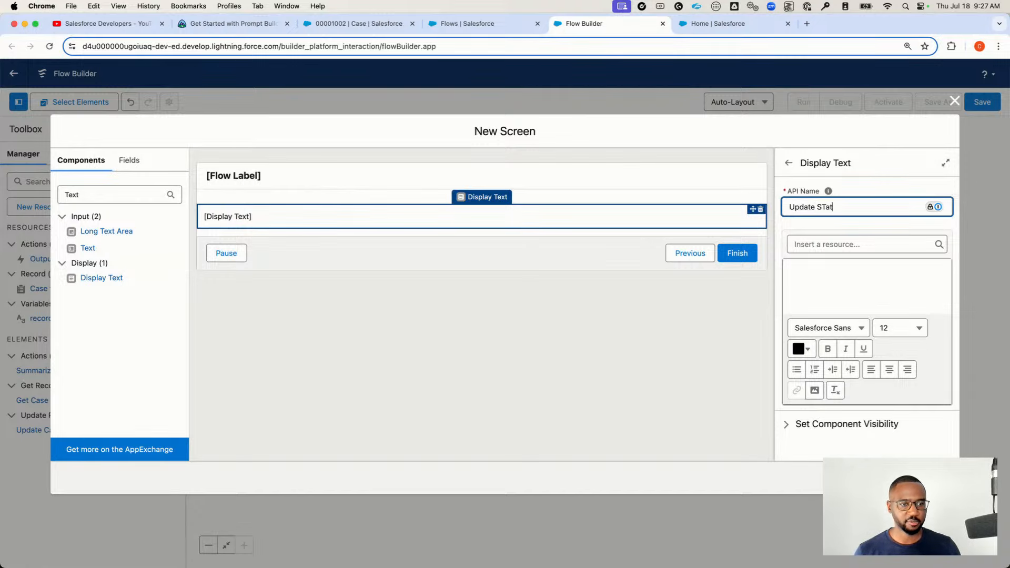
key("BackSpace")
type("ta")
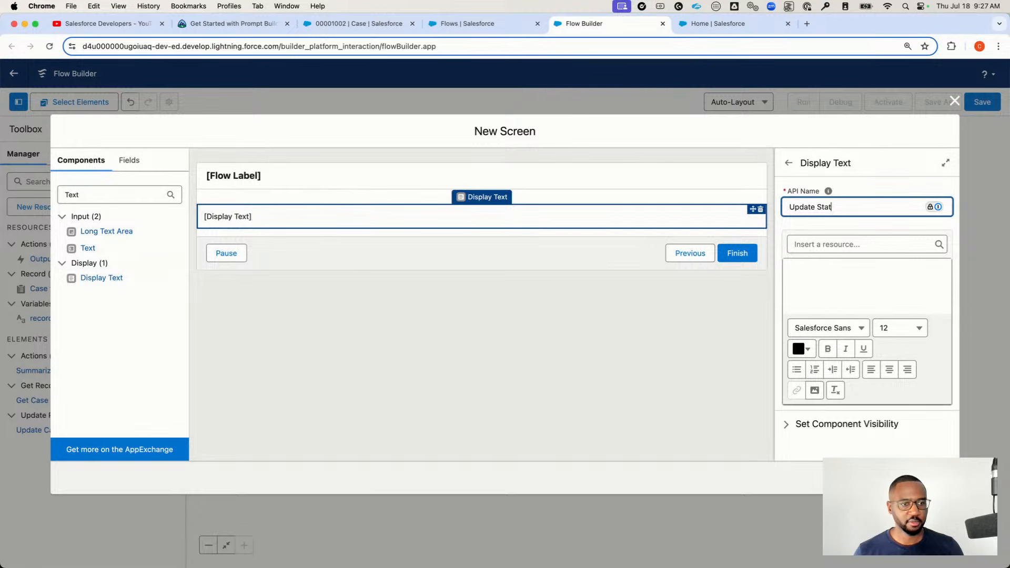
type("tus")
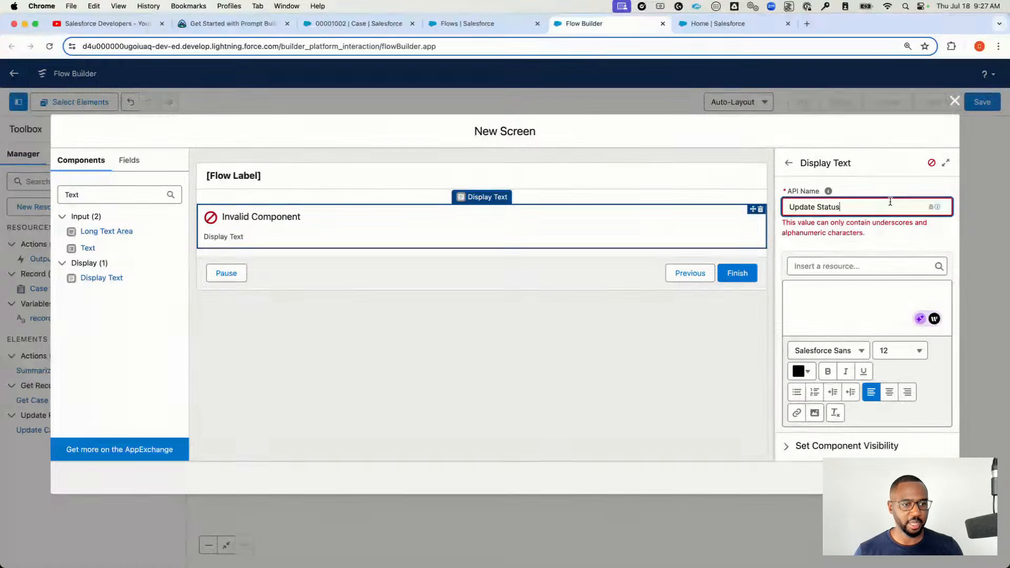
left_click(817, 208)
key("BackSpace")
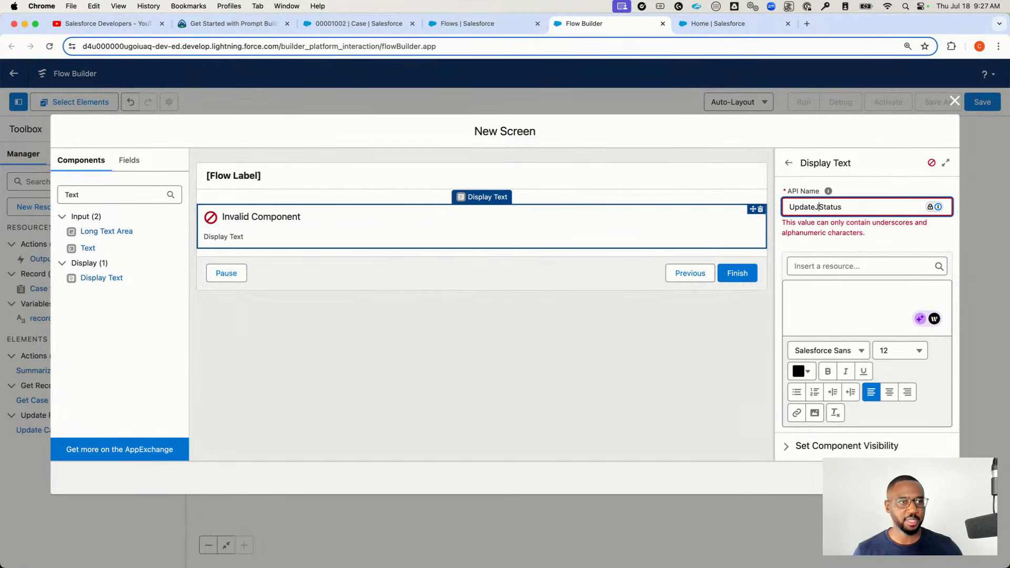
type("_")
key("BackSpace")
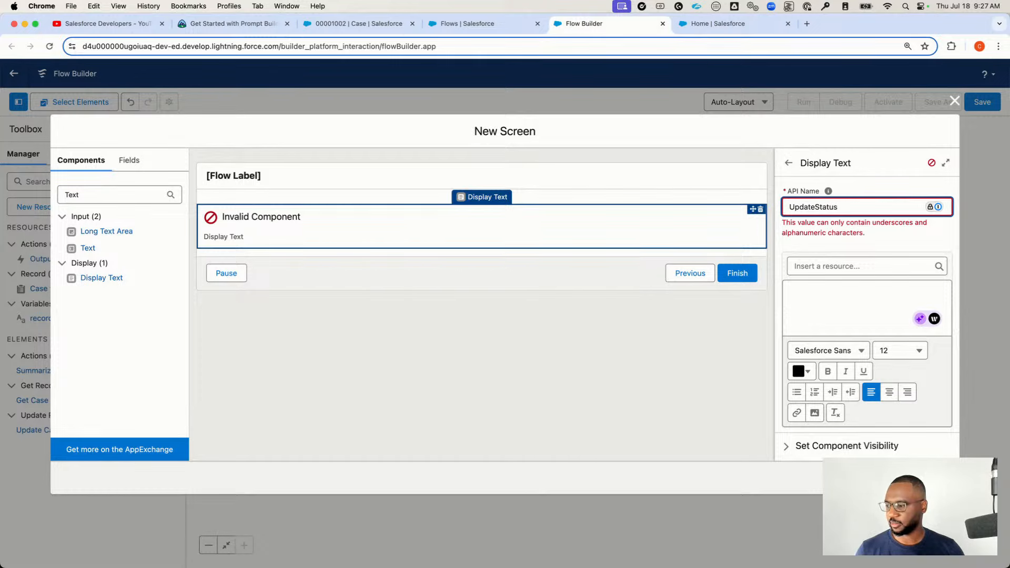
type("_")
left_click(839, 296)
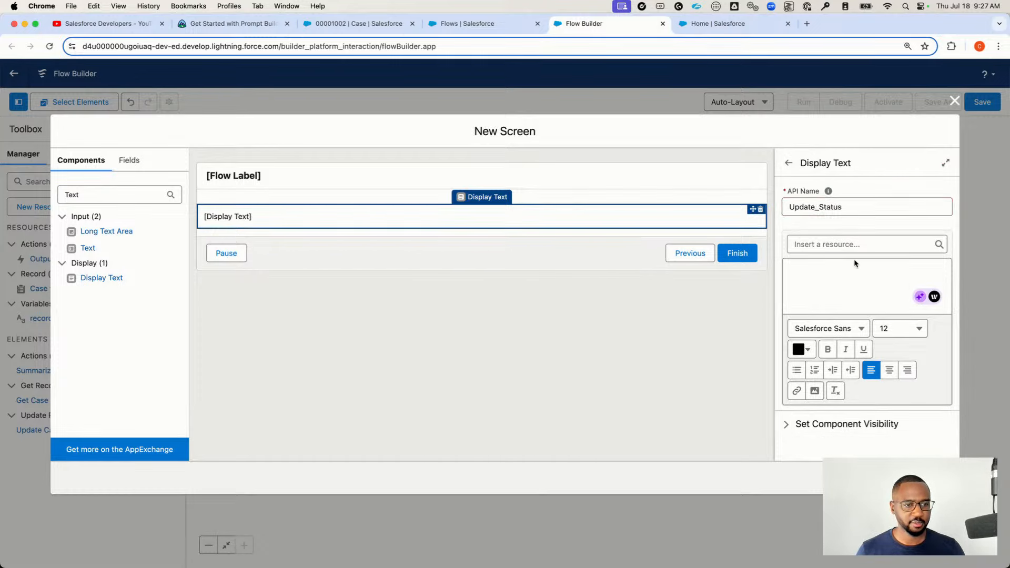
Insert the promptResponse output of Summarize_Case_LLM as a resource in the Display Text content
left_click(836, 243)
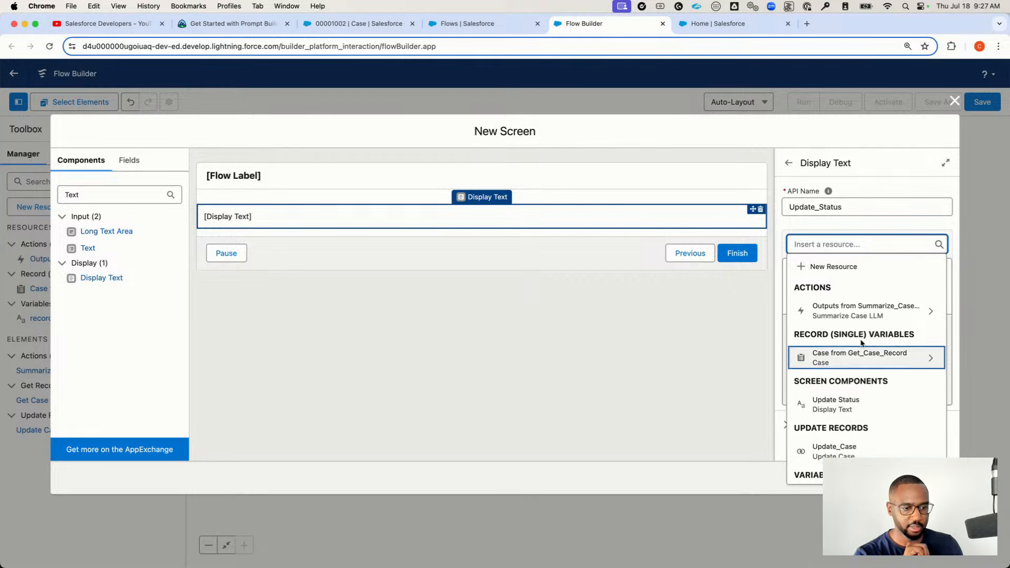
scroll(842, 421, "down", 3)
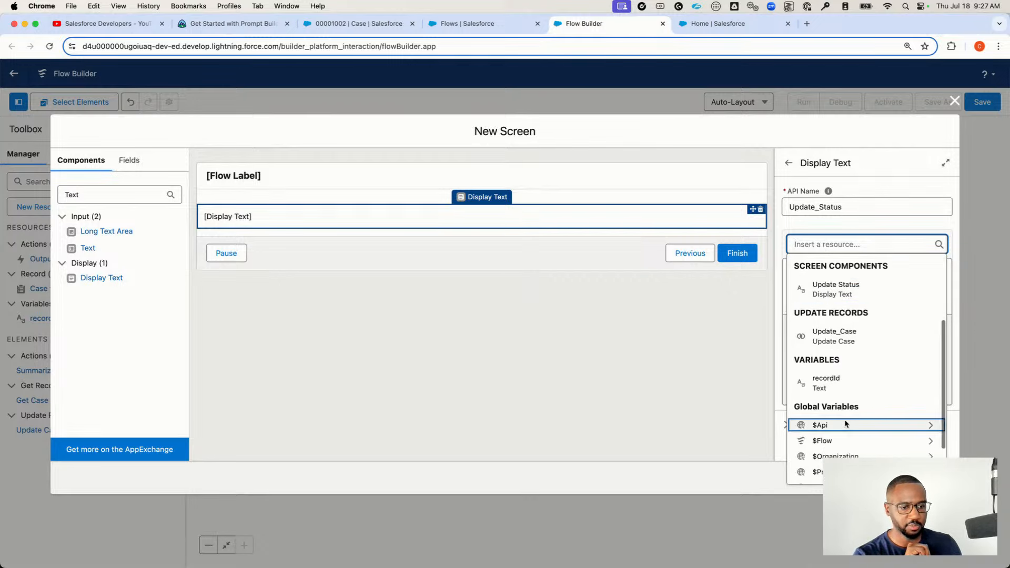
scroll(846, 424, "up", 4)
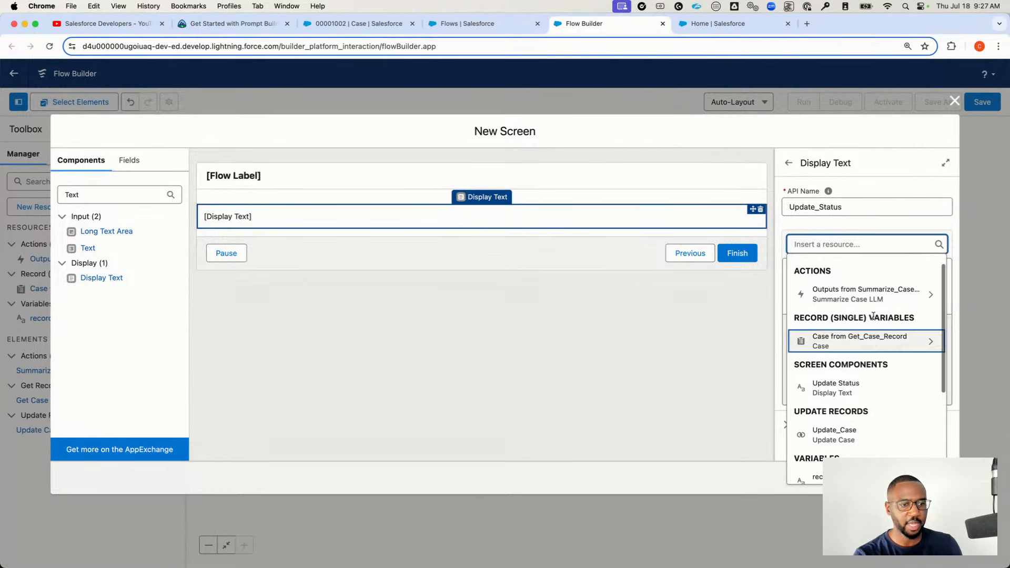
left_click(846, 290)
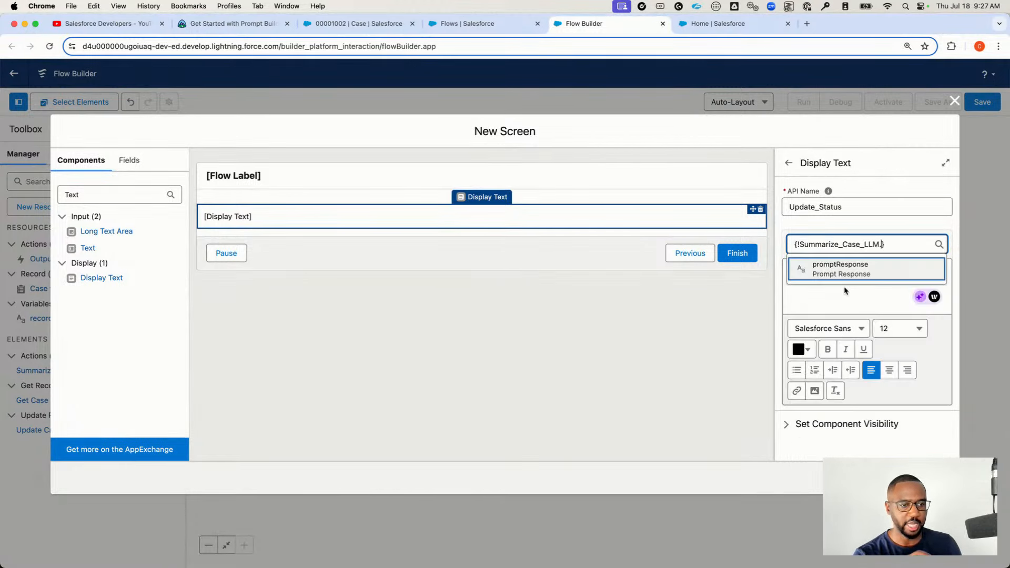
left_click(858, 264)
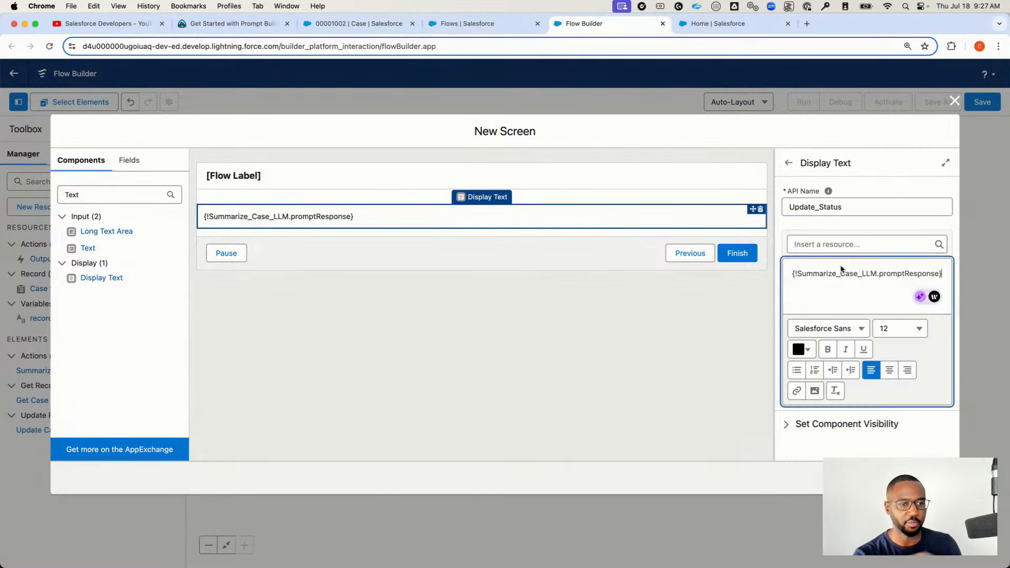
Disable the Writer suggestions that overlay the Display Text editor on this site
left_click(848, 297)
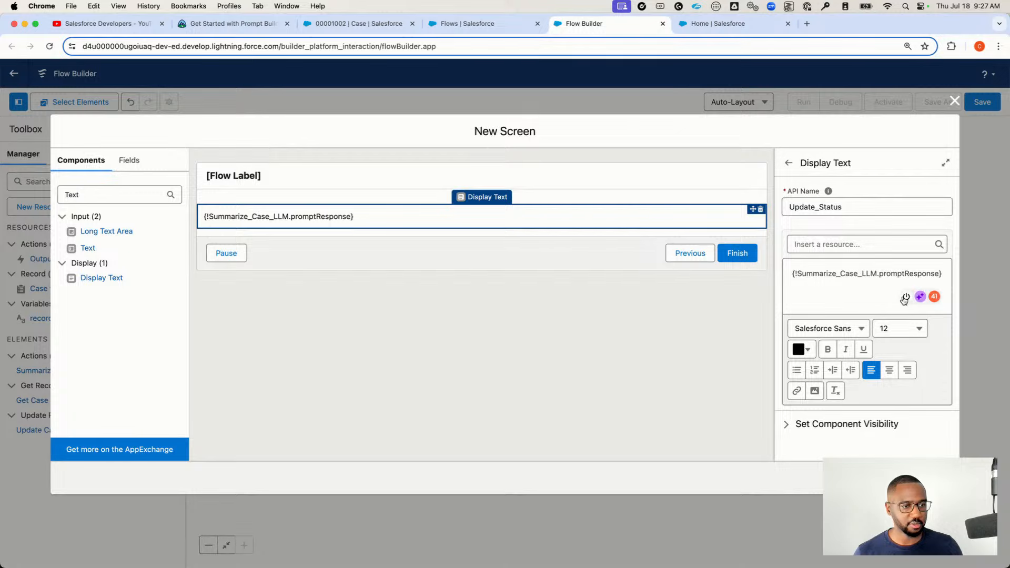
left_click(904, 299)
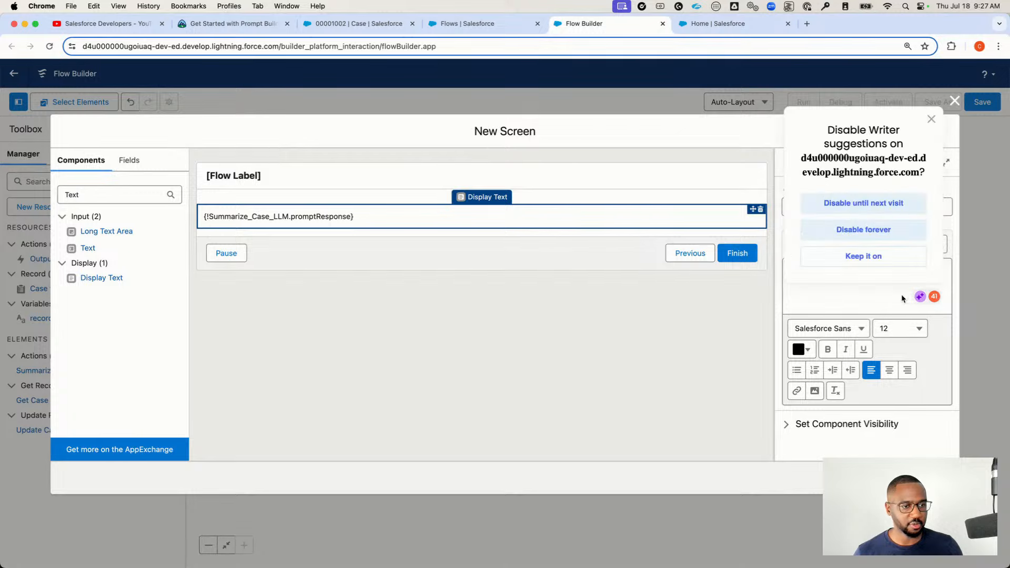
left_click(889, 216)
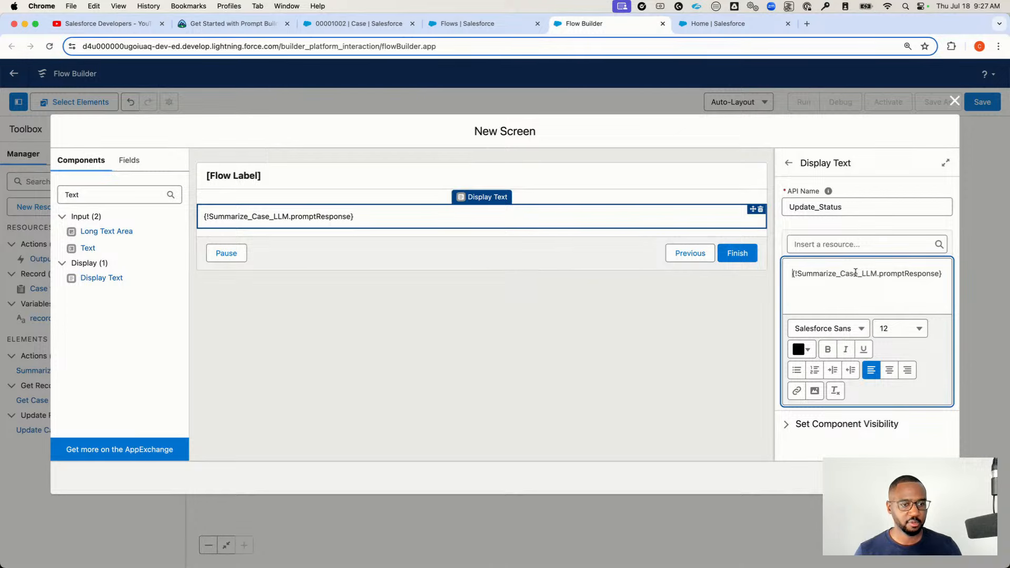
Add "This is our prompt Response:" in front of the promptResponse resource and finish the screen element
type("This is our ")
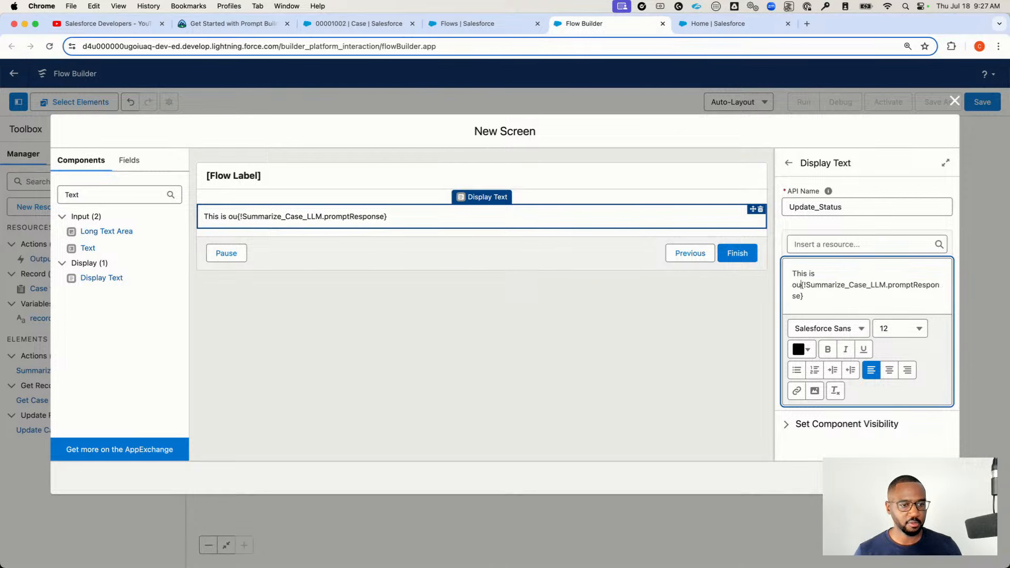
type("prompt Response:")
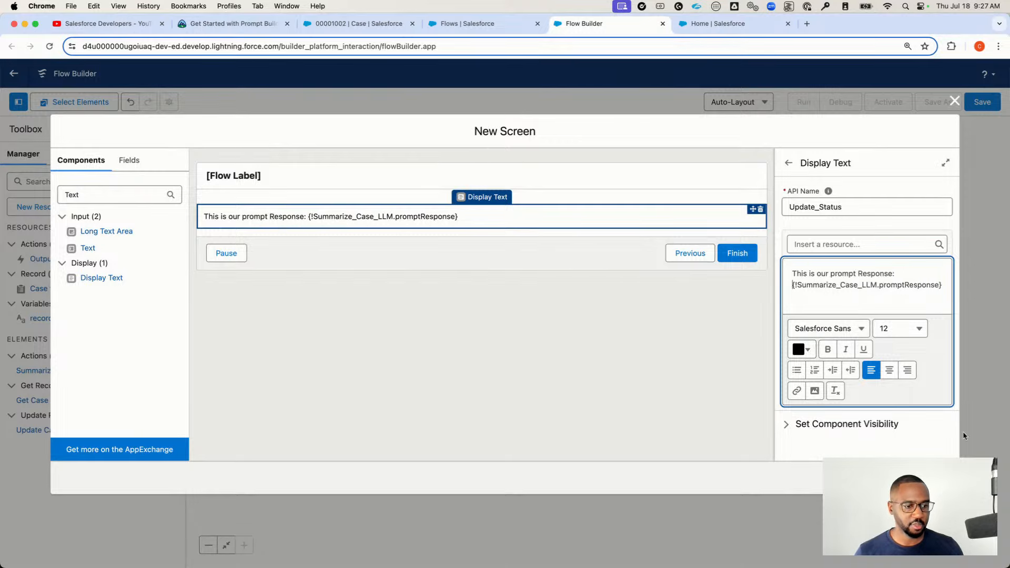
left_click(933, 478)
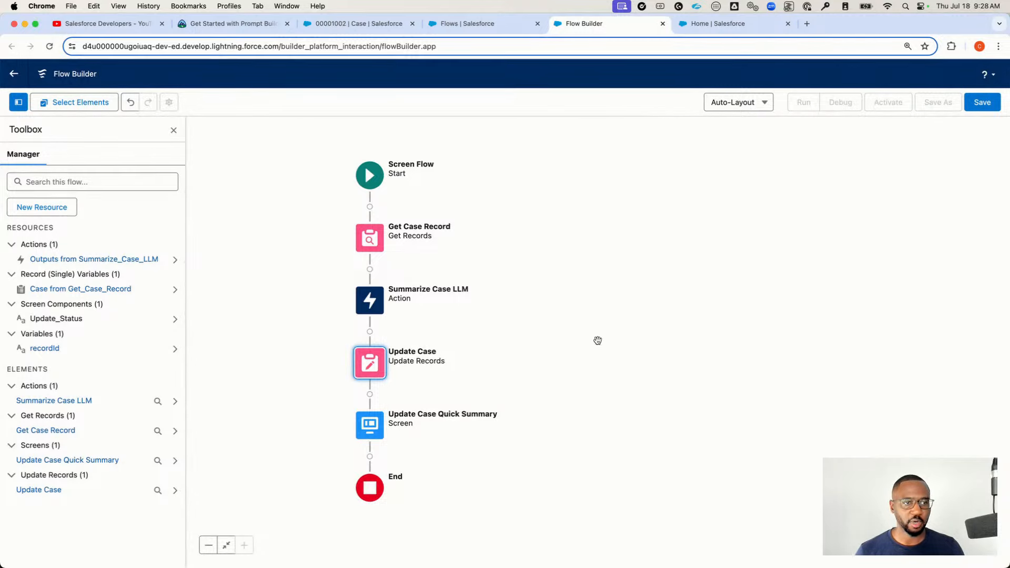
Save the flow with the label Summarize Classify Case Screen and API name Summarize_Classify_Case_Screen
left_click(983, 103)
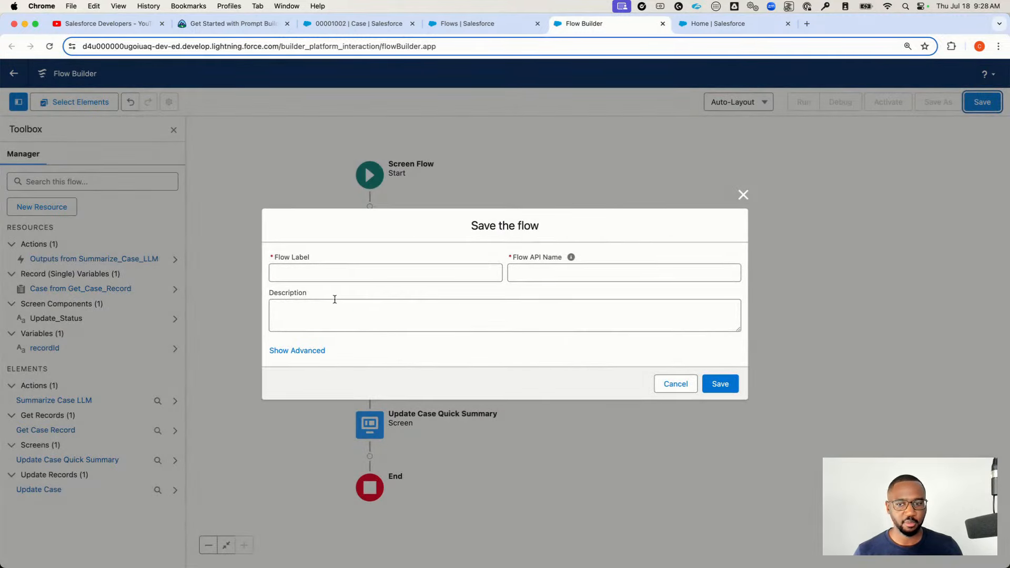
left_click(311, 273)
type("Su")
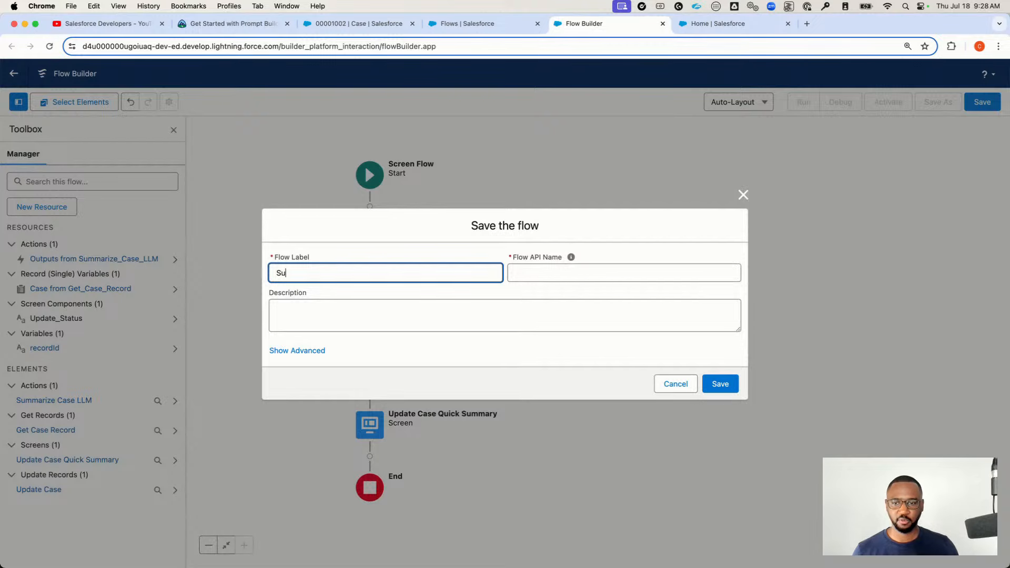
type("mmarize Classi")
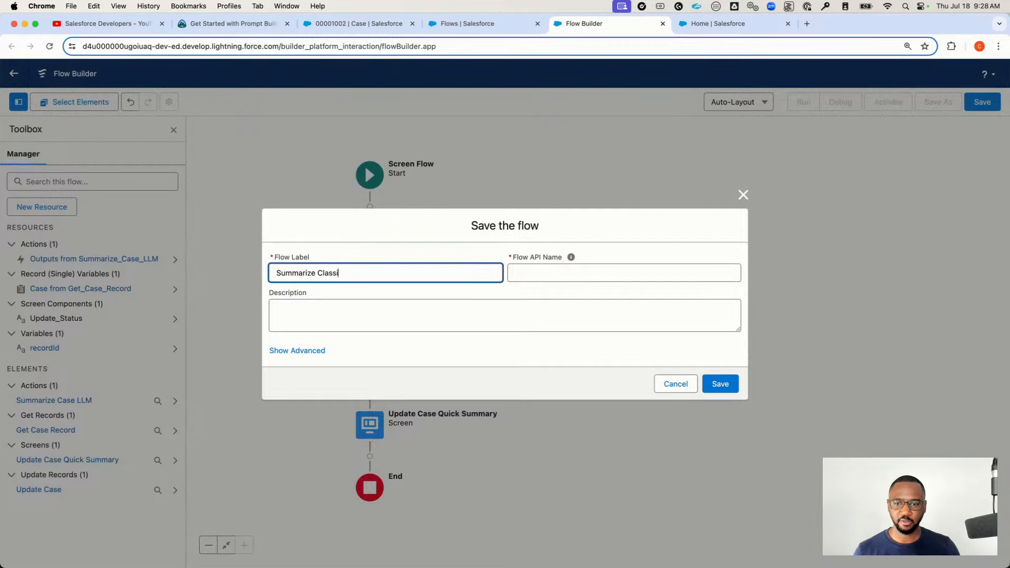
type("fy Case Screen")
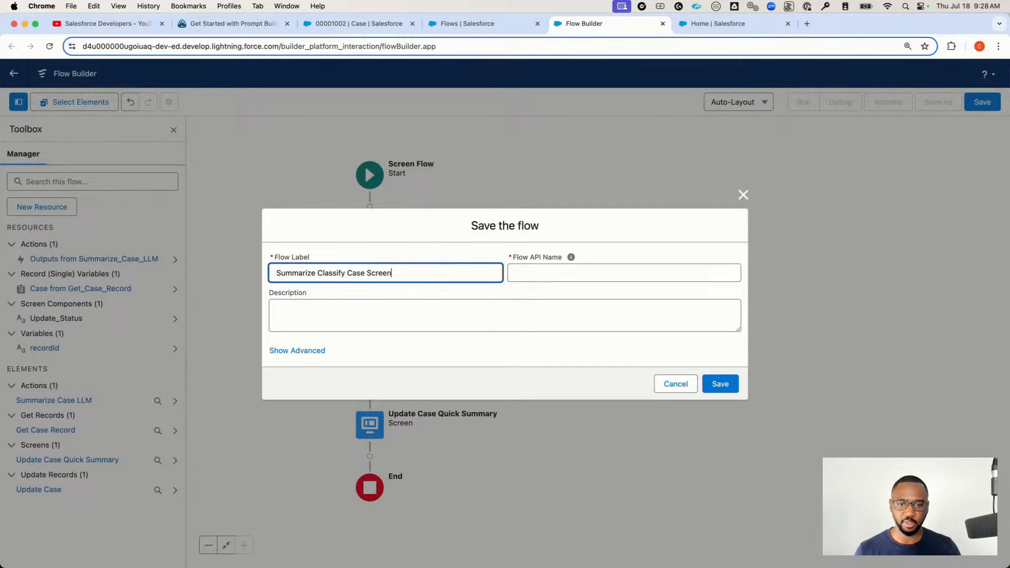
left_click(571, 257)
key("Tab")
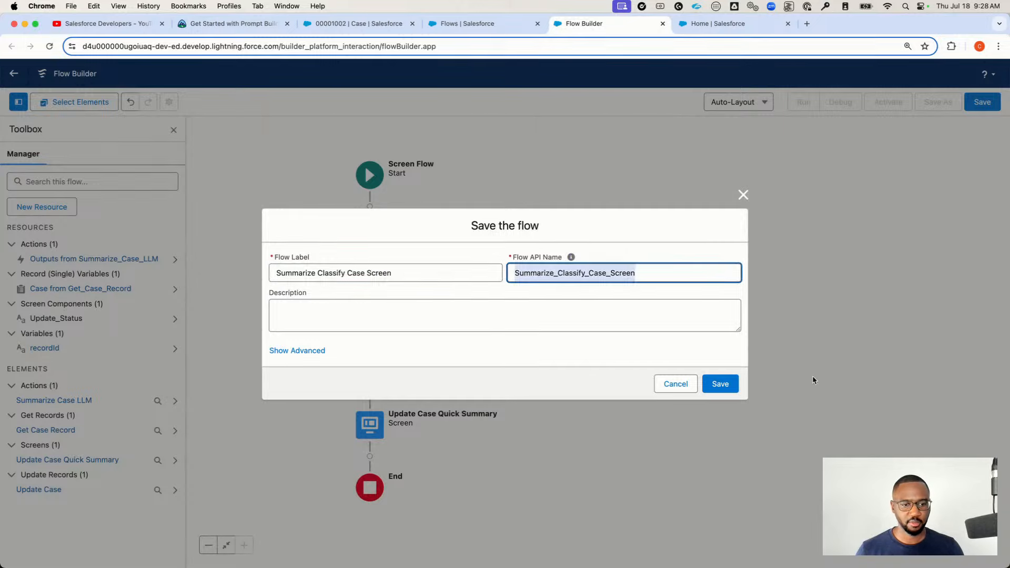
left_click(721, 385)
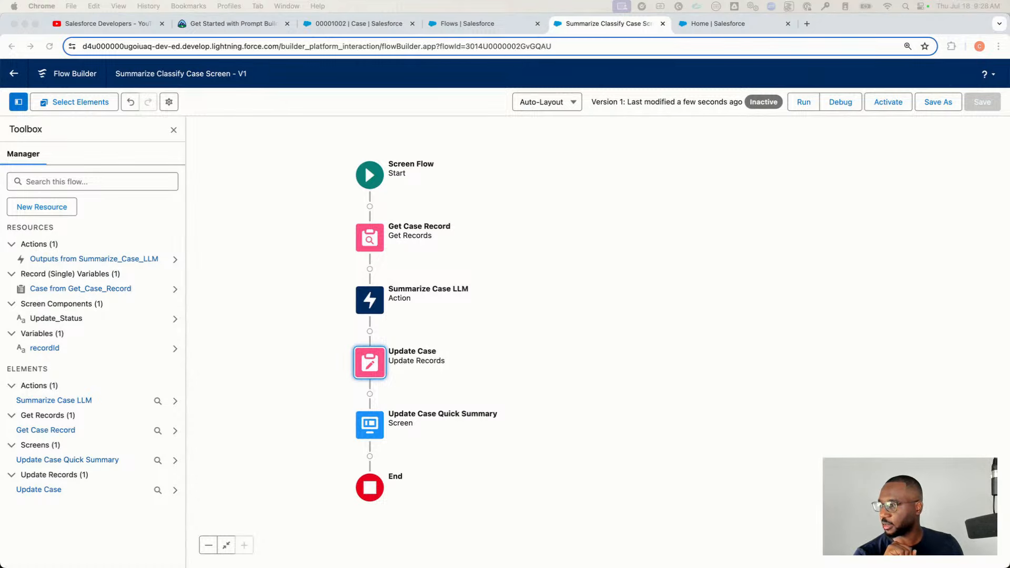
Debug the flow using the record ID from the GC5060 electrical wiring case's URL as the recordId input
left_click(824, 182)
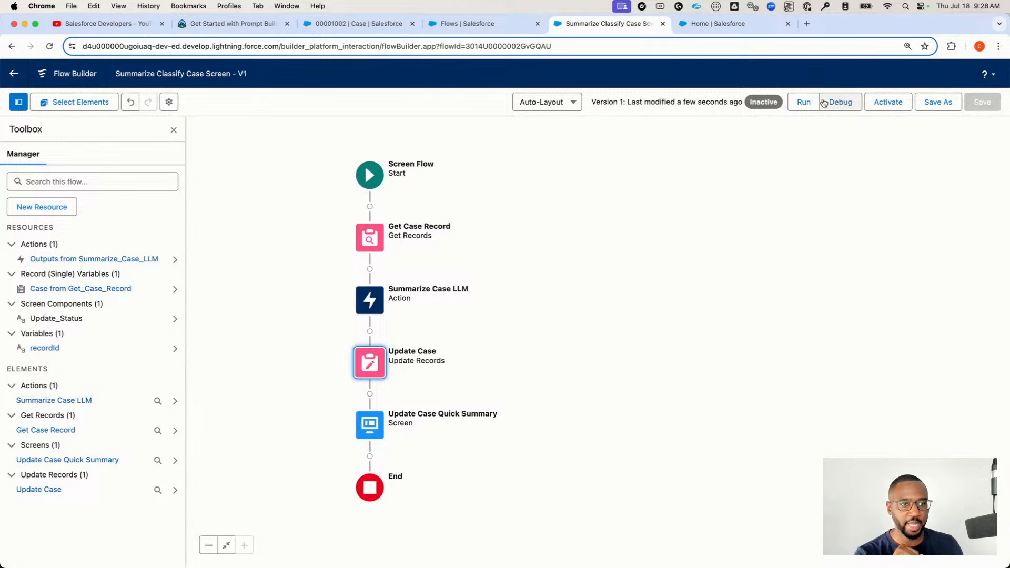
left_click(840, 103)
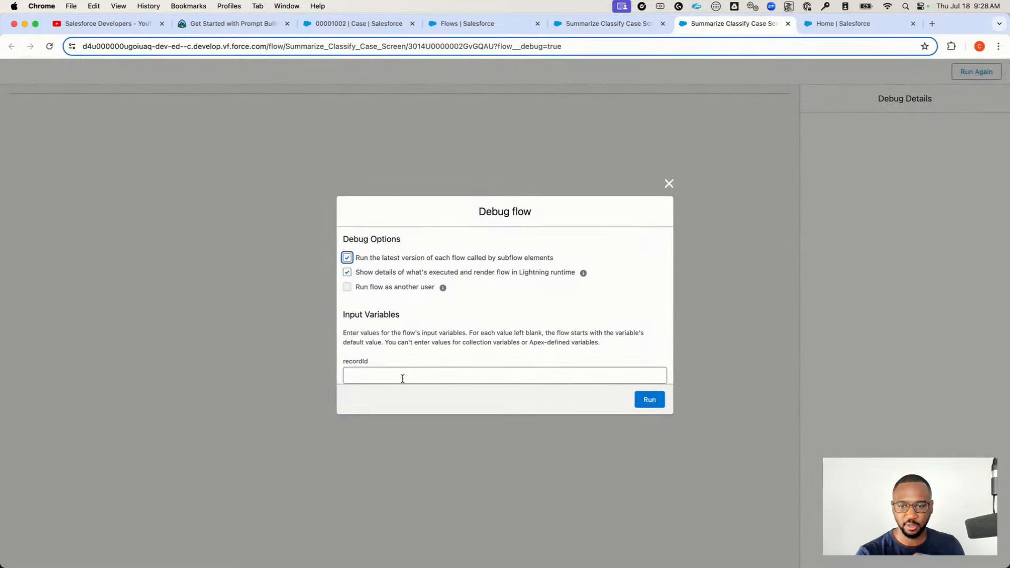
left_click(403, 377)
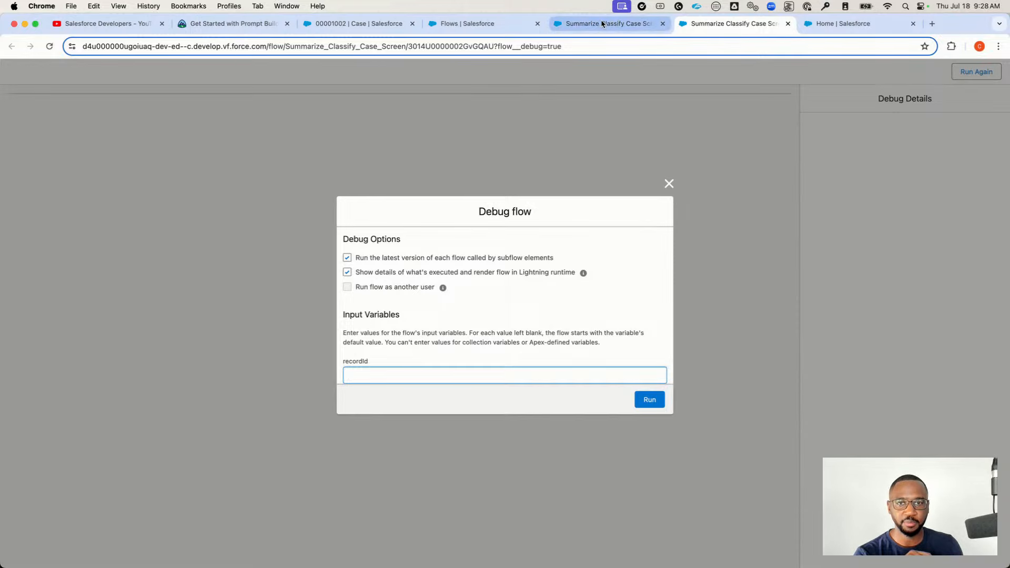
left_click(345, 24)
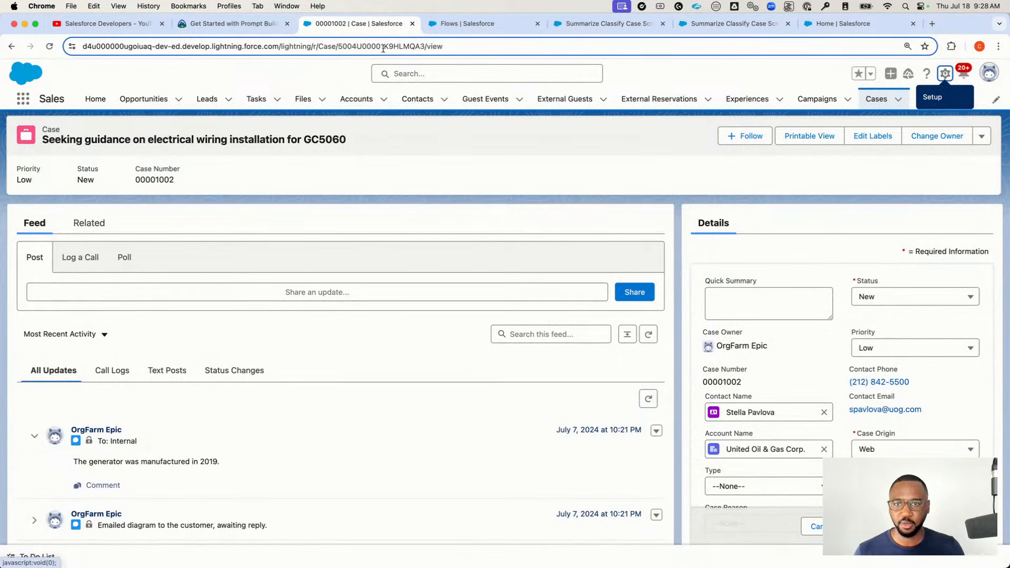
double_click(402, 47)
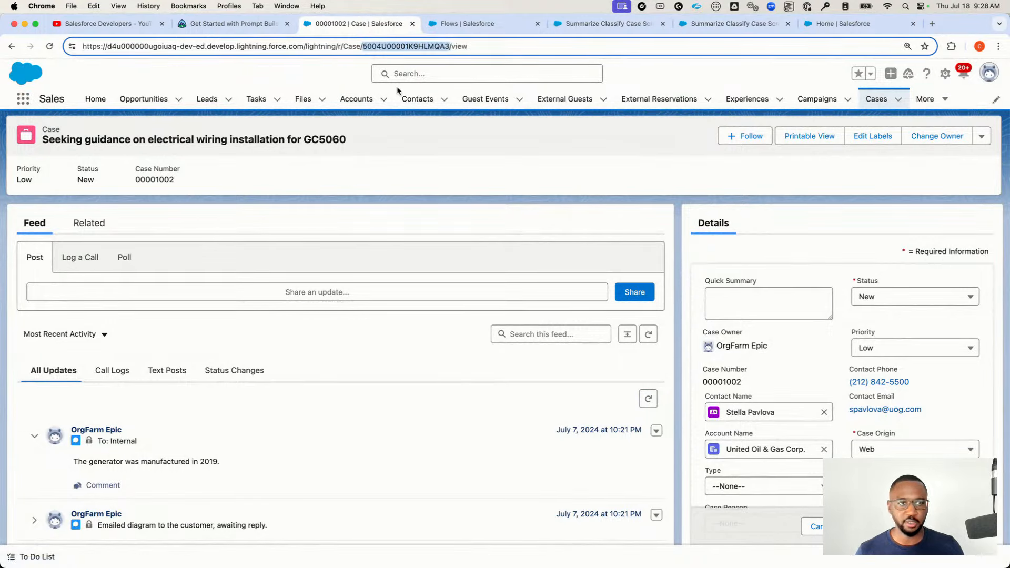
key("super+c")
left_click(741, 24)
key("super+v")
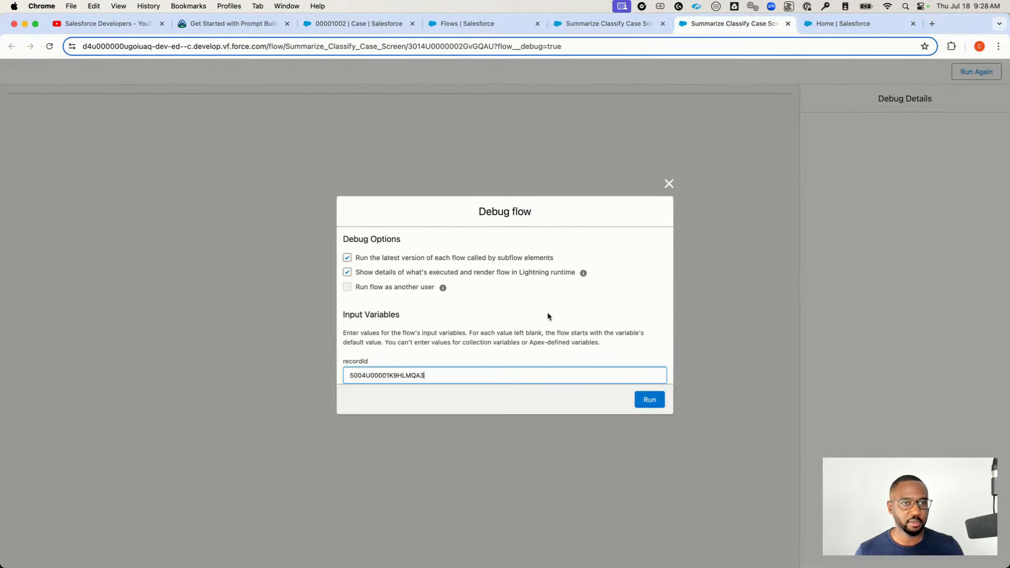
left_click(651, 401)
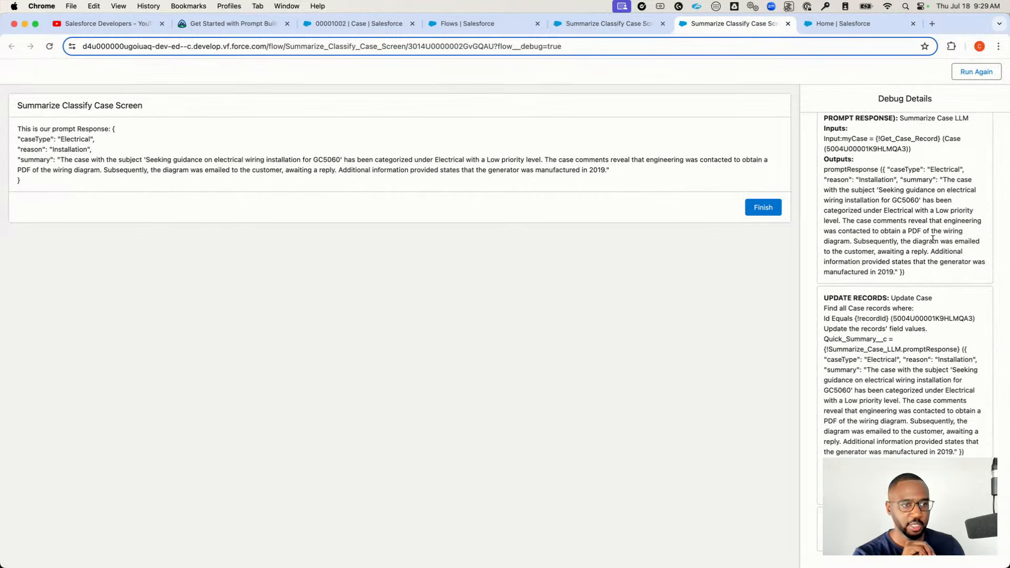
Examine the flow's debug details and the prompt response JSON, focusing on the caseType, reason and summary keys
scroll(921, 232, "up", 2)
scroll(922, 233, "up", 5)
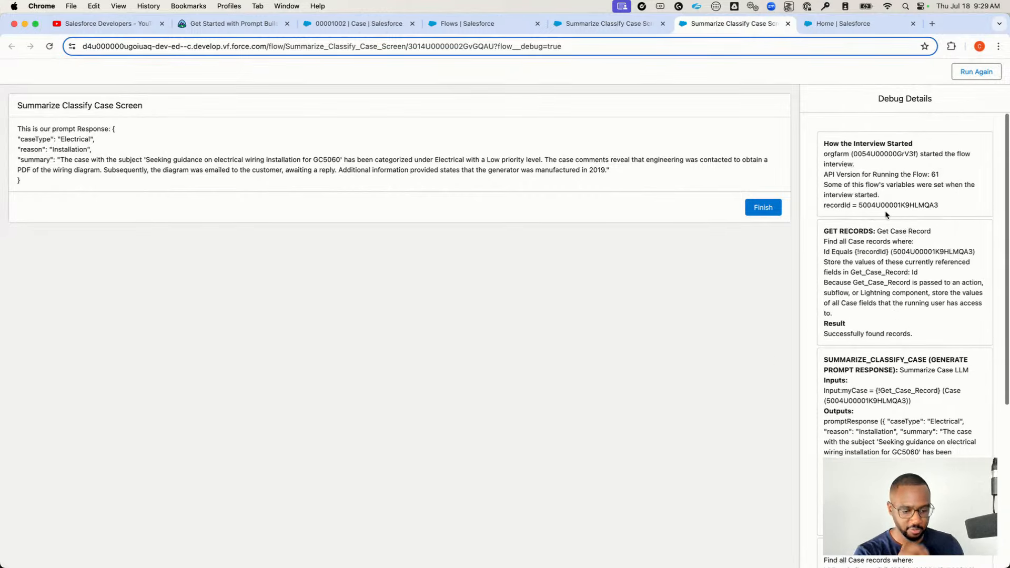
key("super+equal")
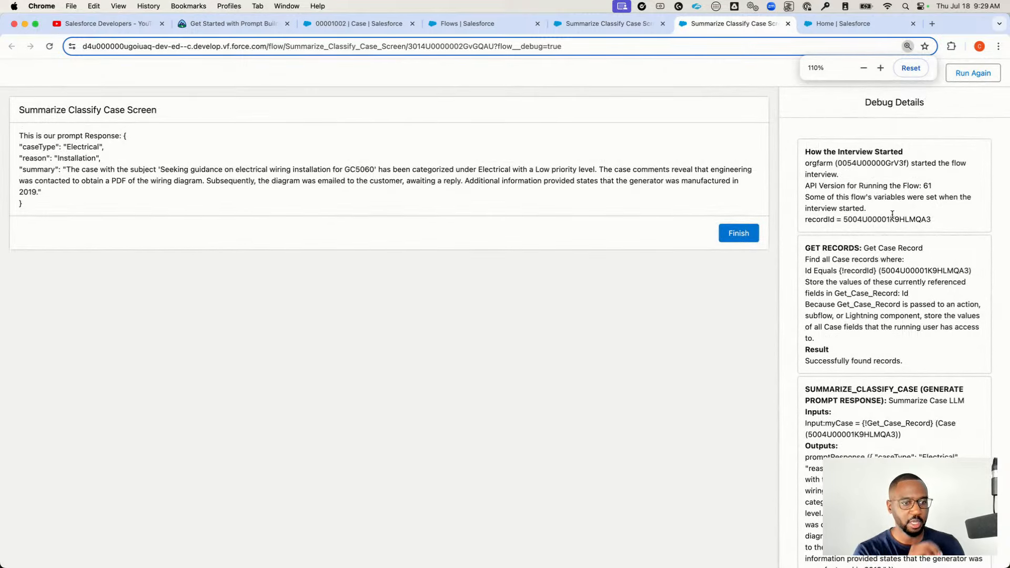
scroll(878, 256, "down", 1)
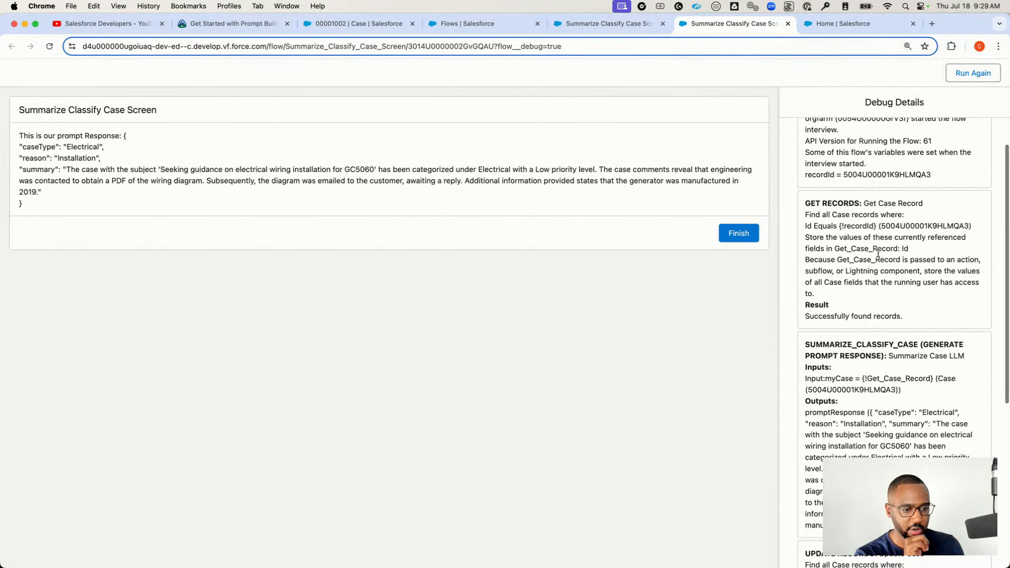
scroll(879, 254, "down", 5)
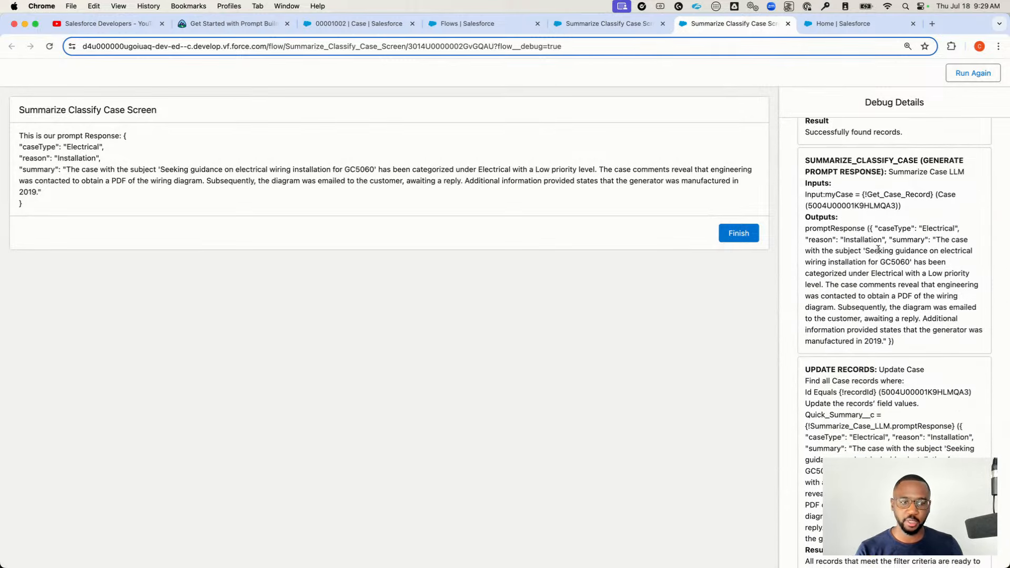
scroll(879, 253, "down", 1)
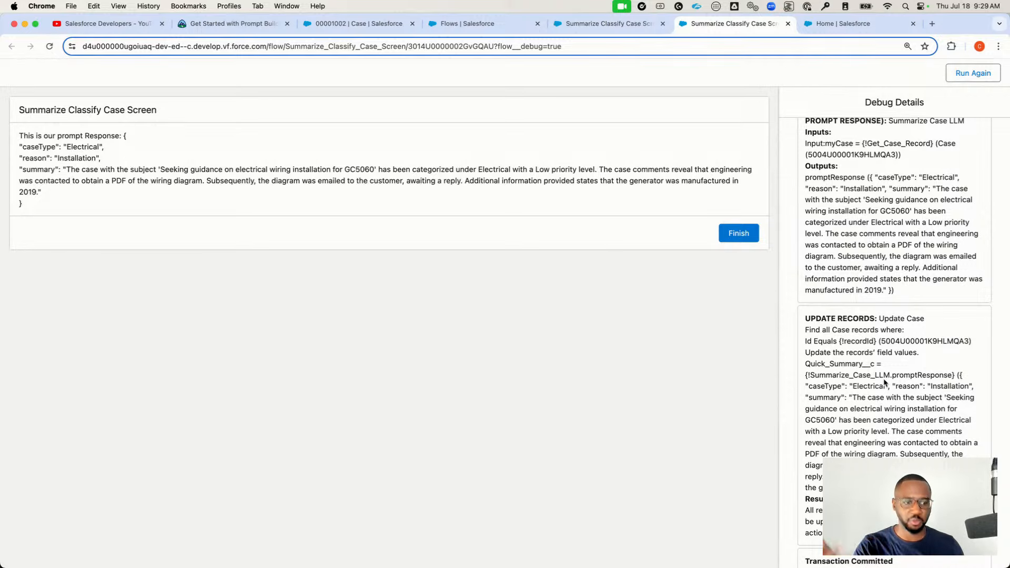
double_click(823, 386)
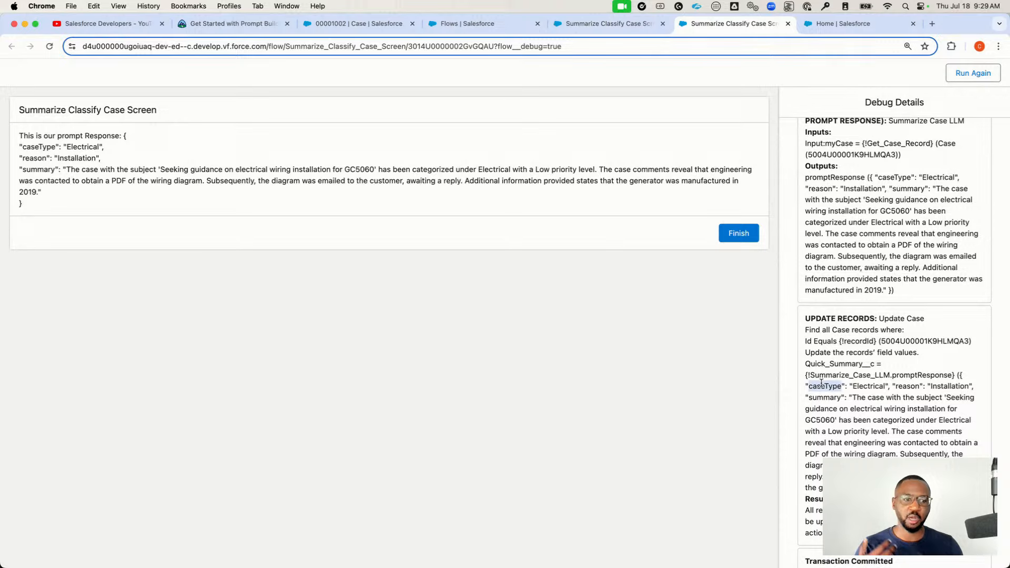
left_click(933, 376)
double_click(825, 388)
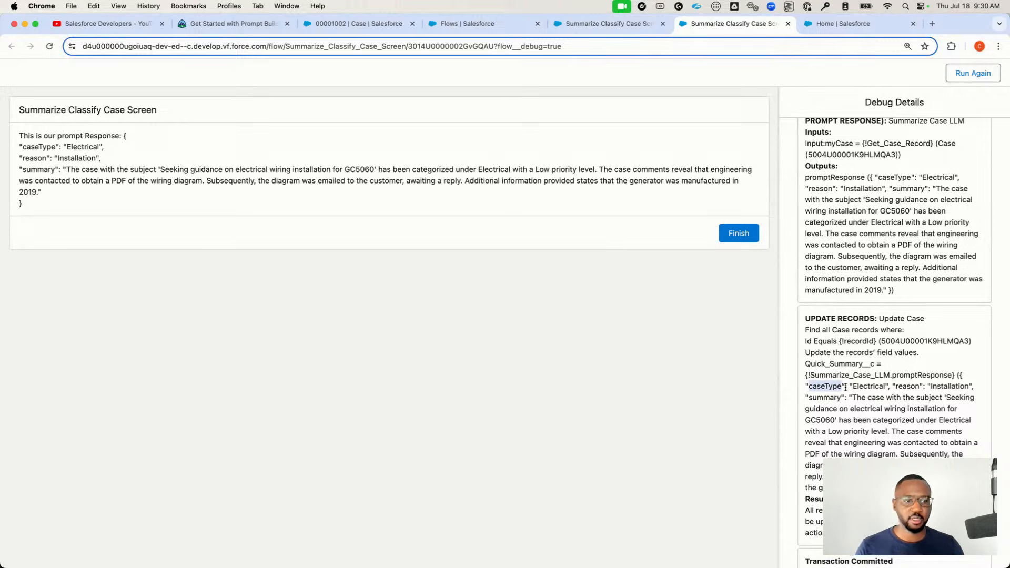
double_click(828, 395)
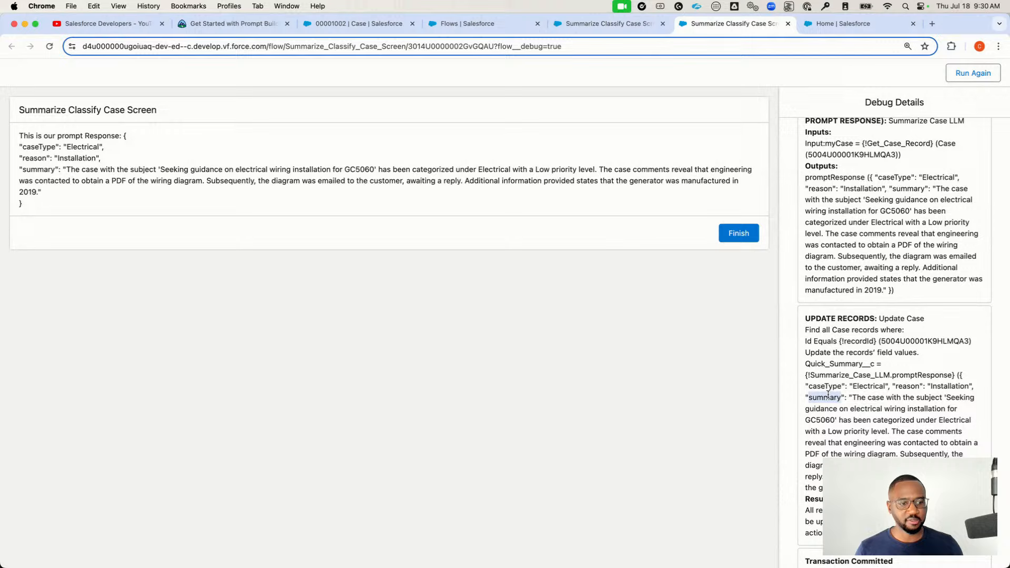
double_click(904, 386)
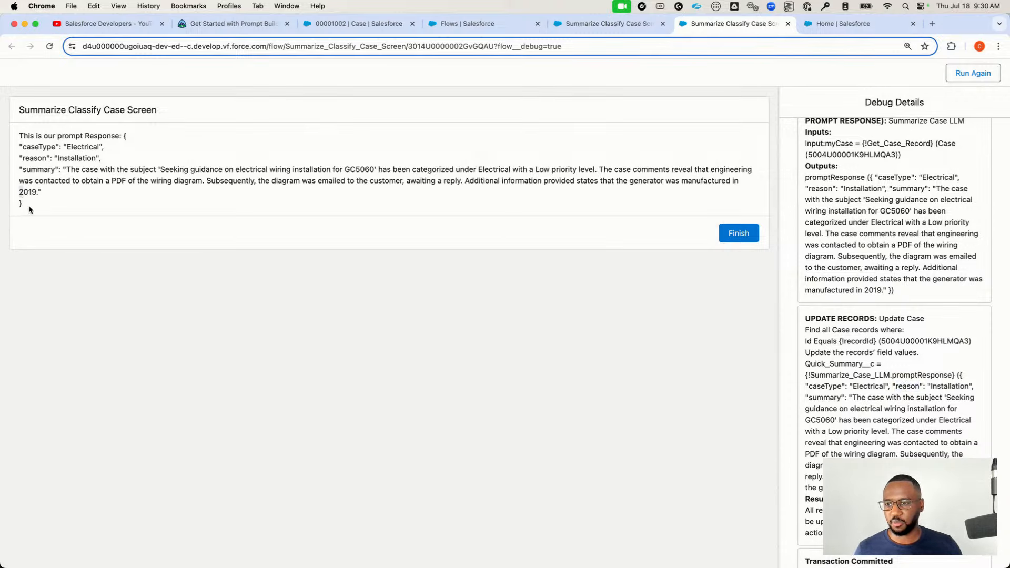
left_click_drag(32, 209, 133, 131)
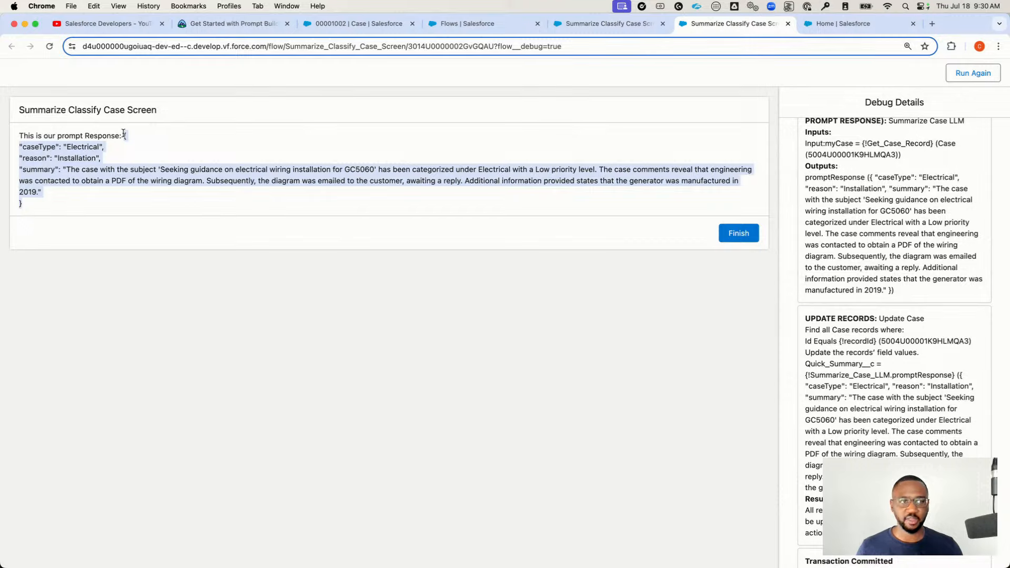
left_click(192, 165)
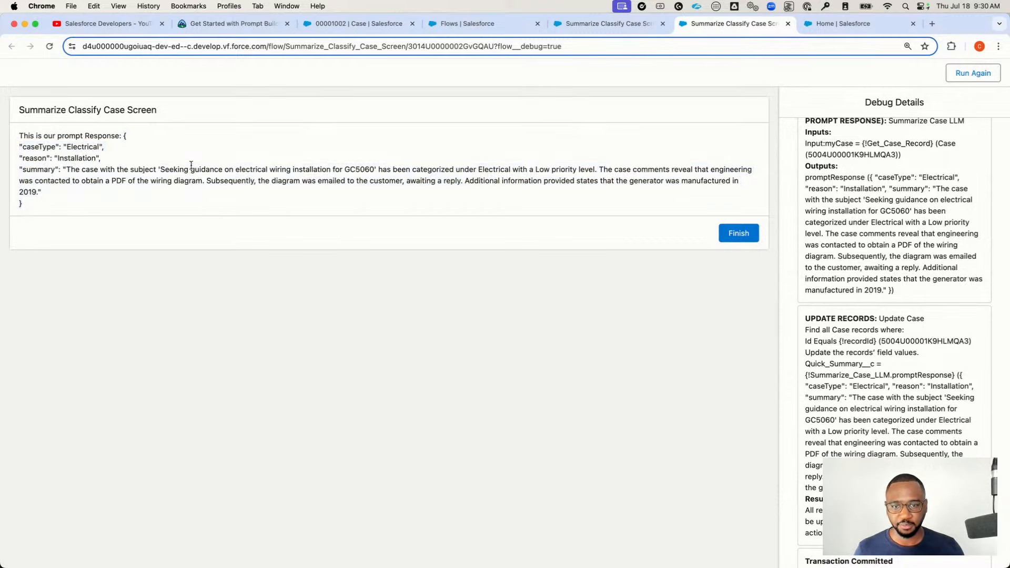
Switch to VS Code and create an Apex class named CaseSummaryParser in the classes folder
key("super+Tab")
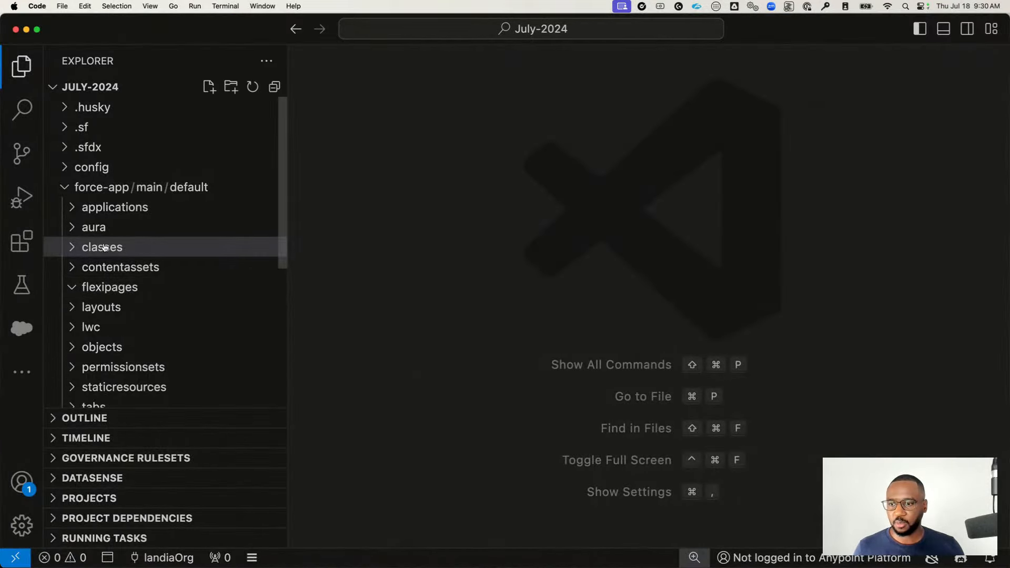
right_click(103, 244)
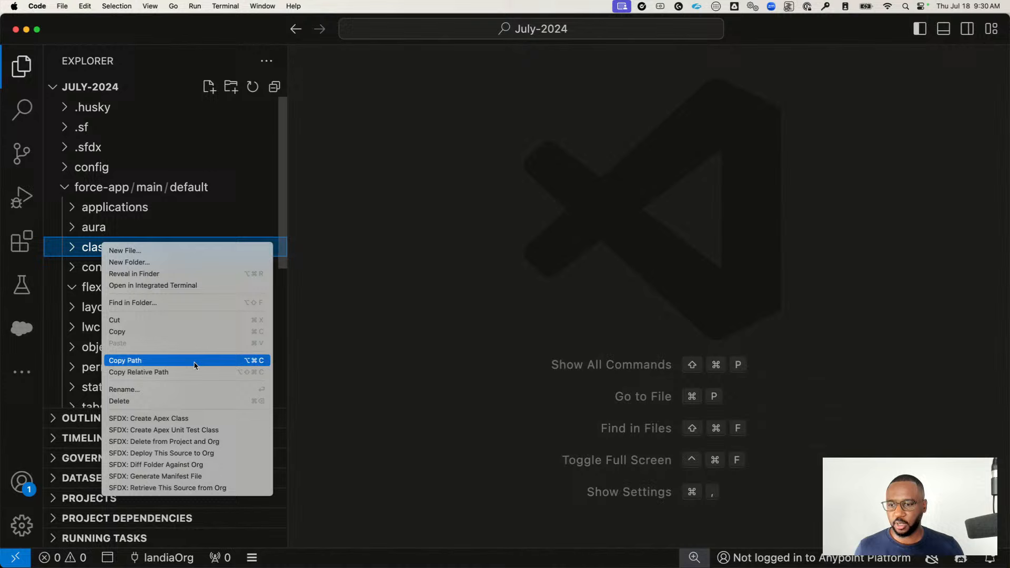
left_click(202, 419)
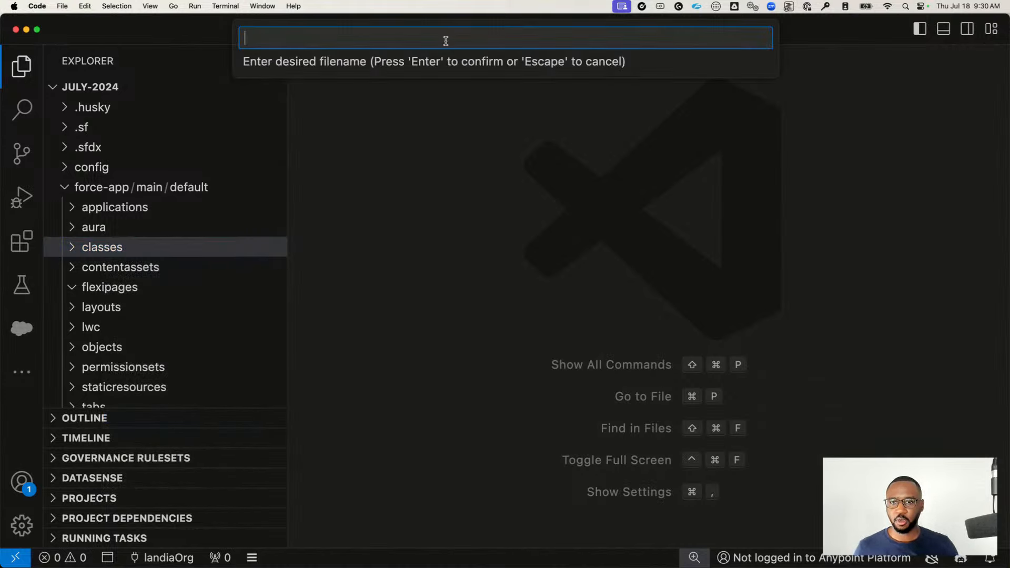
type("CaseSummaryP")
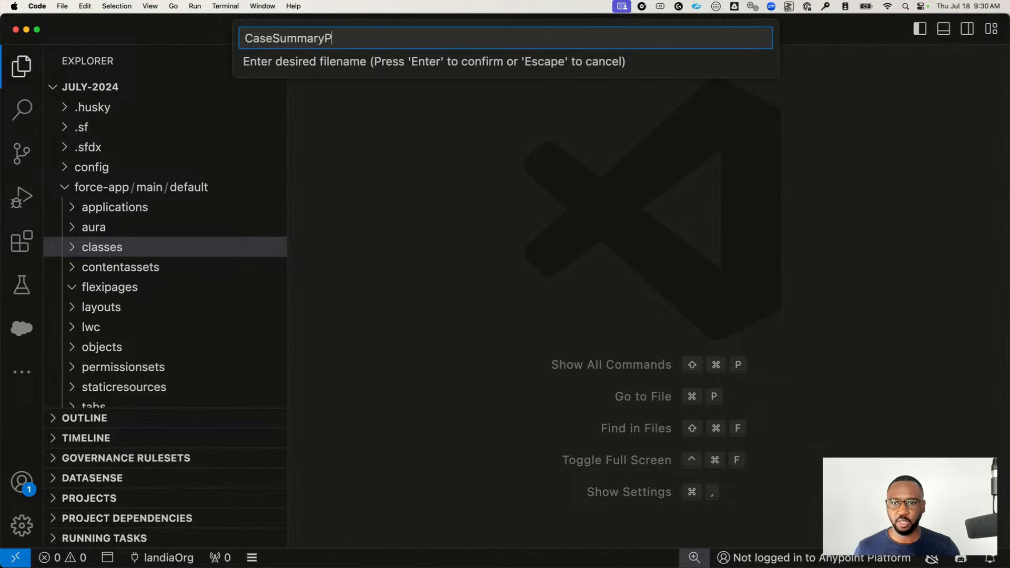
type("arser")
key("Return")
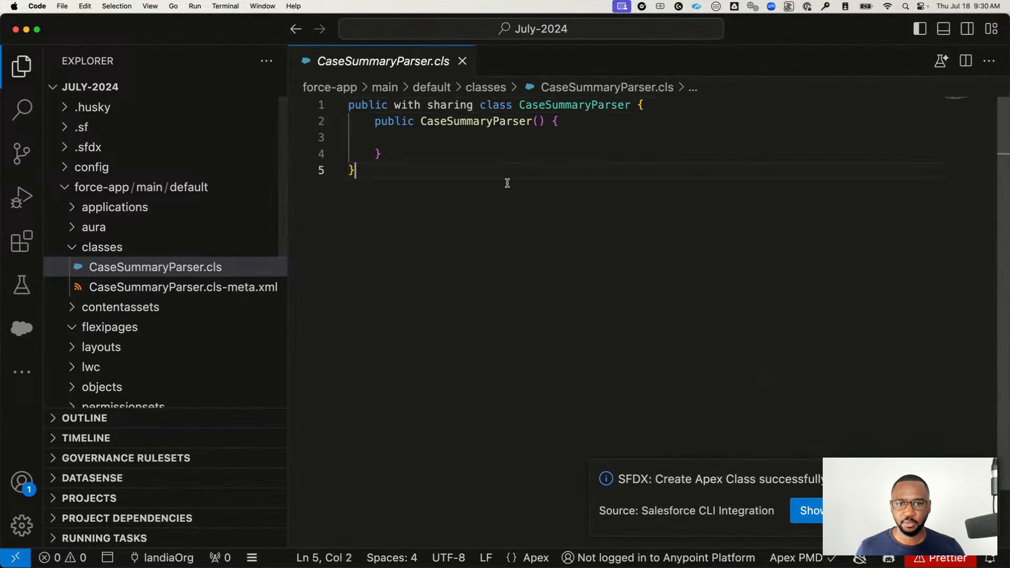
Replace the class's boilerplate with the copied CaseSummaryParser code containing the "Parse Case Summary" invocable method and CaseSummary inner class, and save the file
key("super+a")
key("BackSpace")
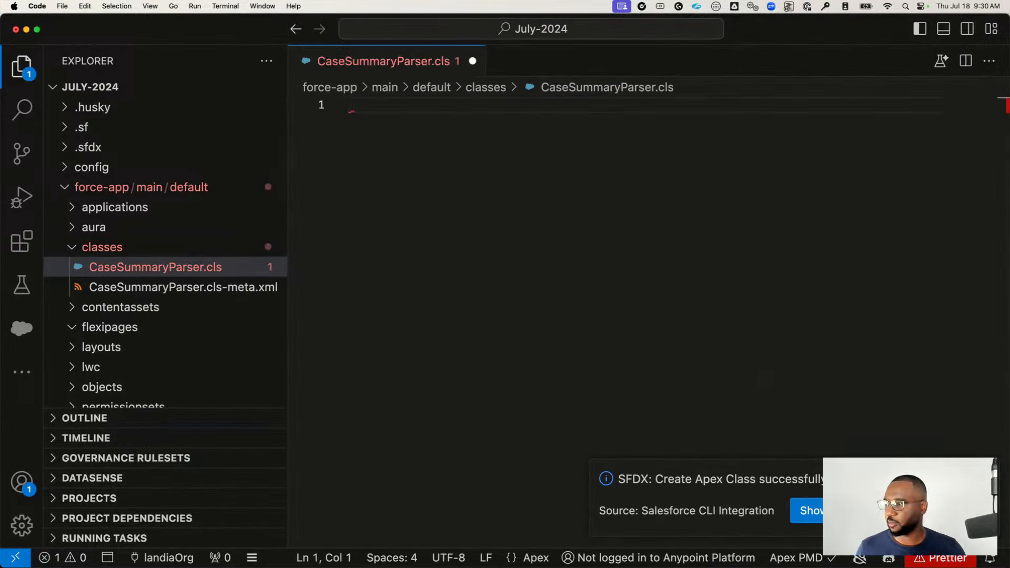
key("super+Tab")
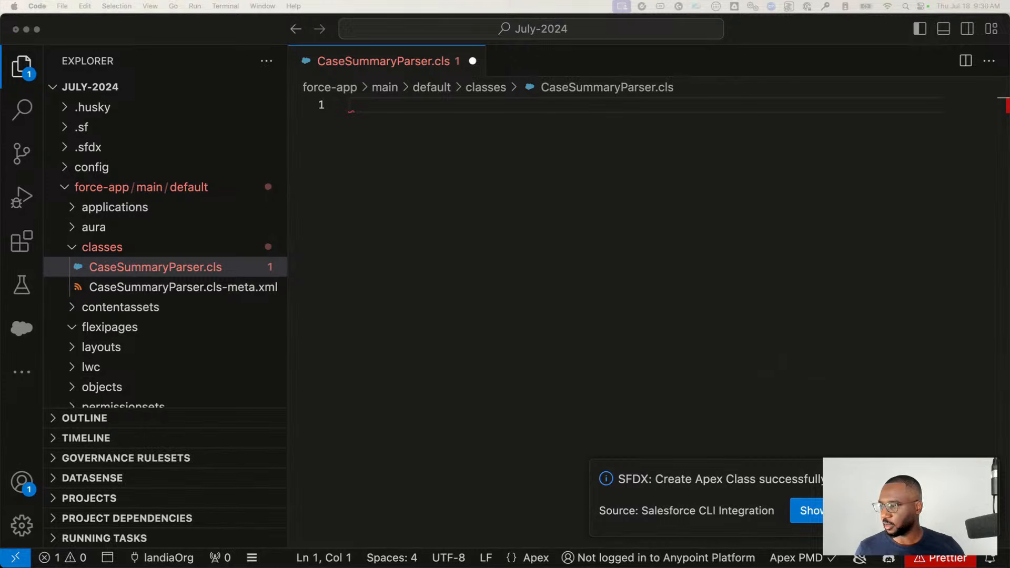
left_click(429, 156)
key("super+v")
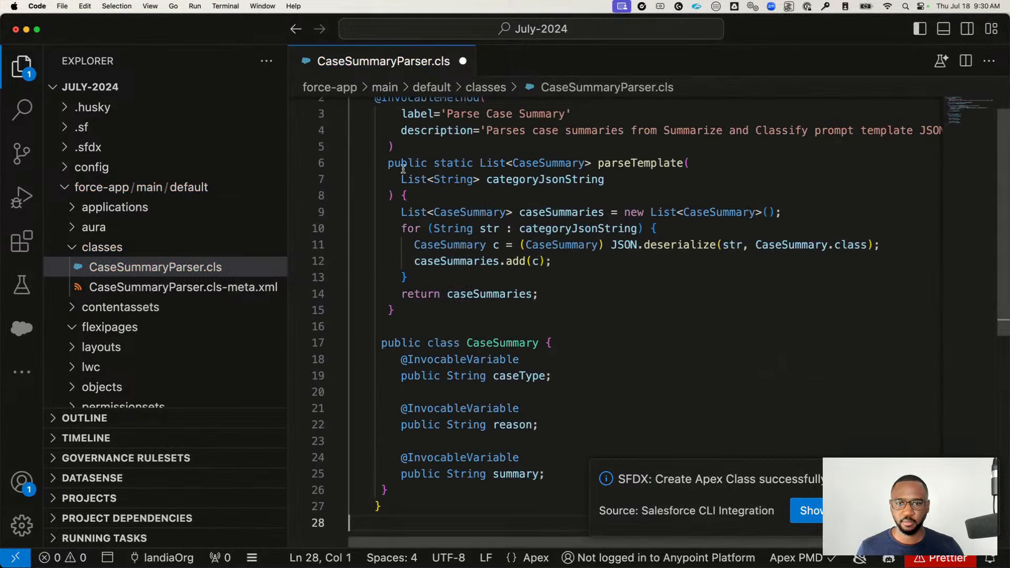
scroll(753, 258, "up", 1)
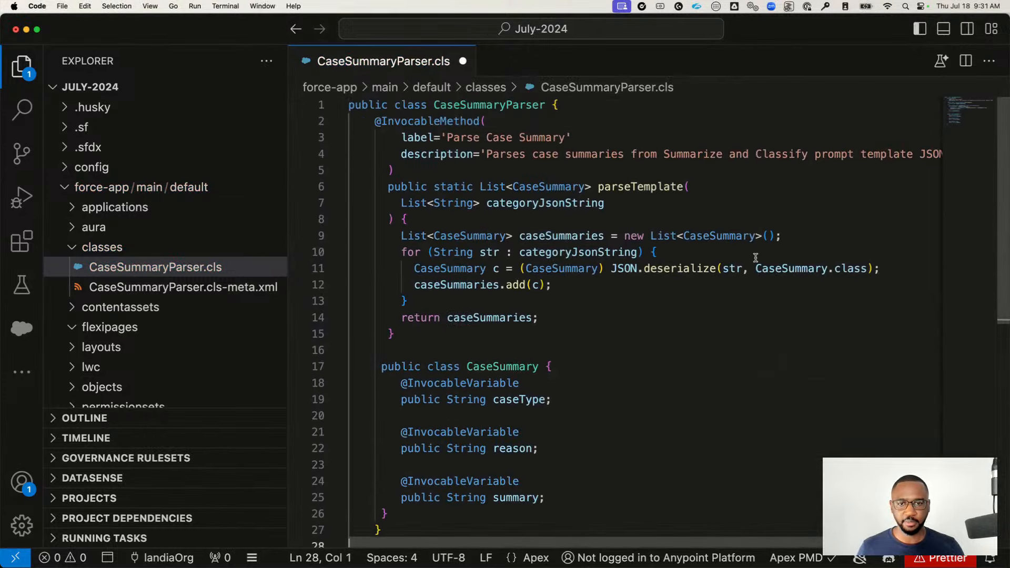
key("super+s")
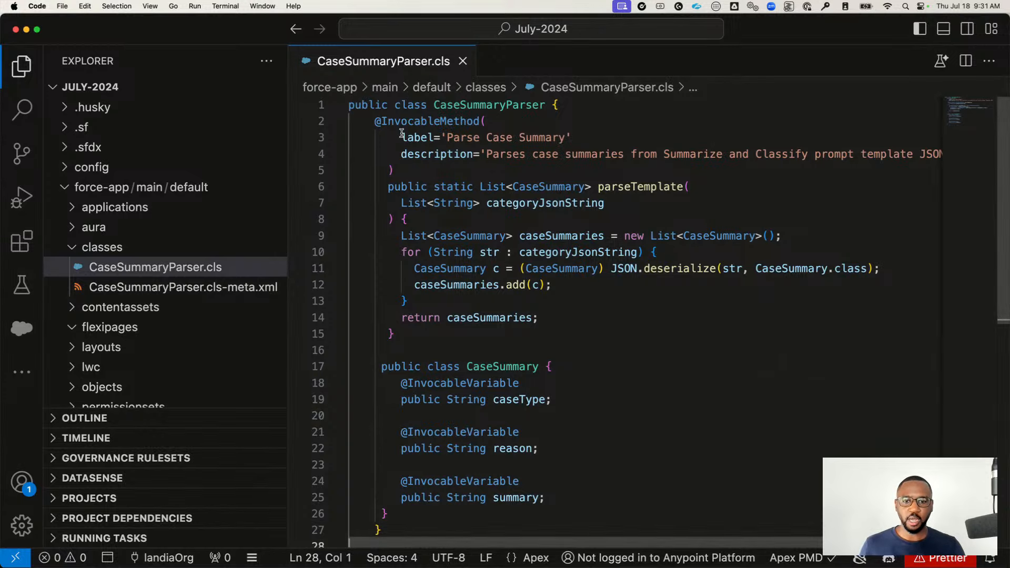
Review the CaseSummary invocable variables and how parseTemplate deserializes the JSON strings into a CaseSummary list
key("super+b")
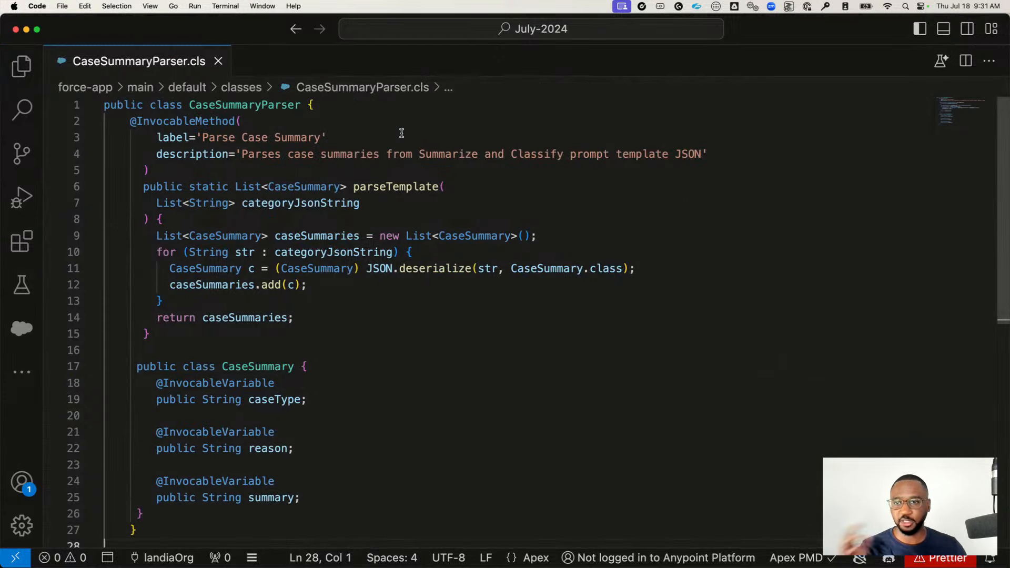
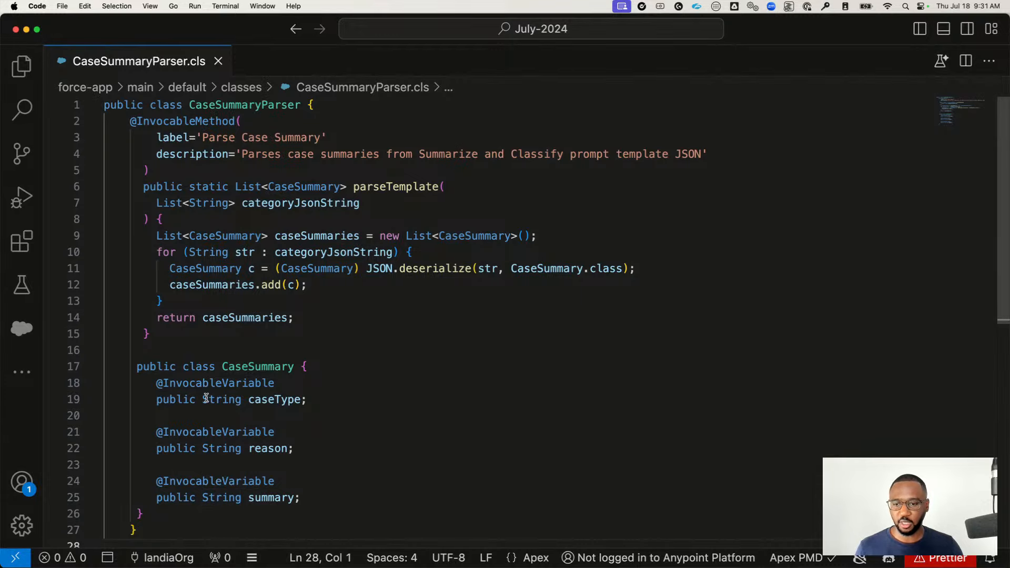
double_click(279, 401)
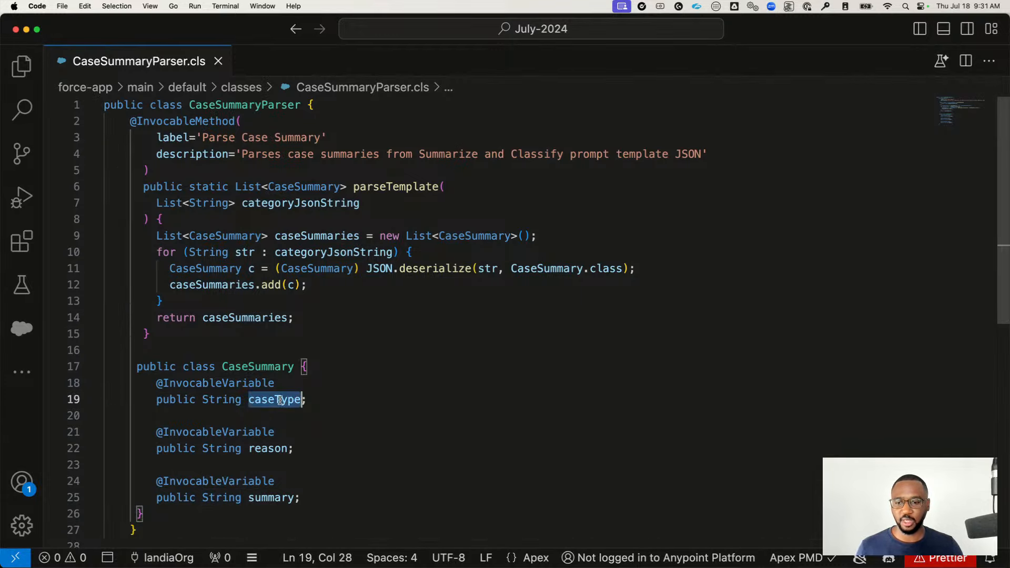
double_click(263, 449)
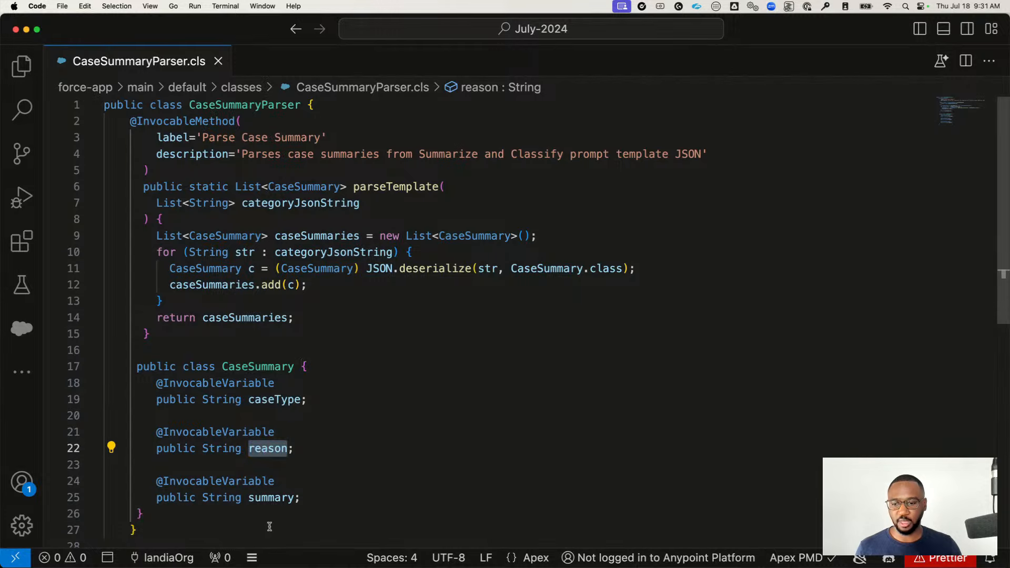
double_click(262, 498)
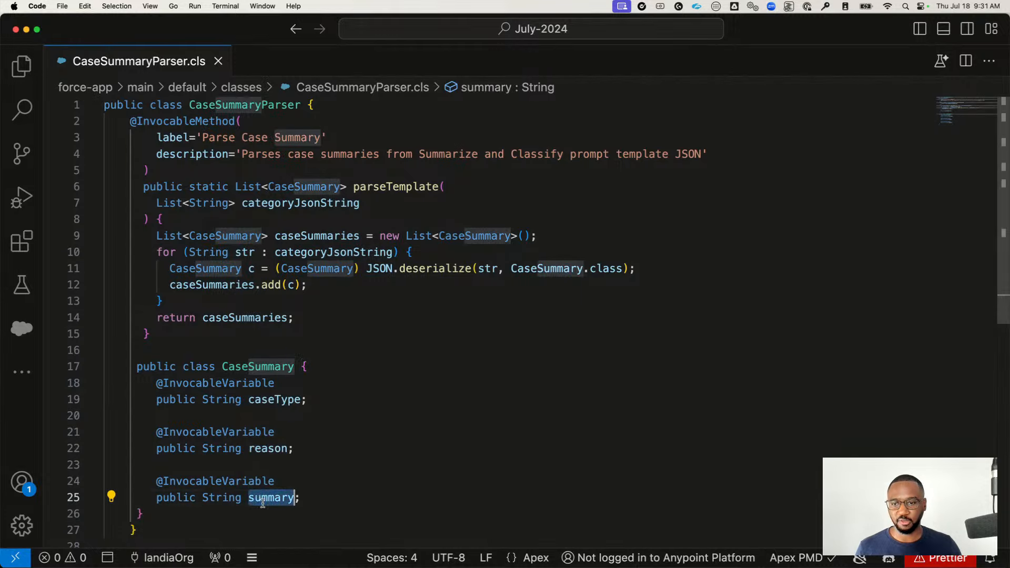
left_click(444, 382)
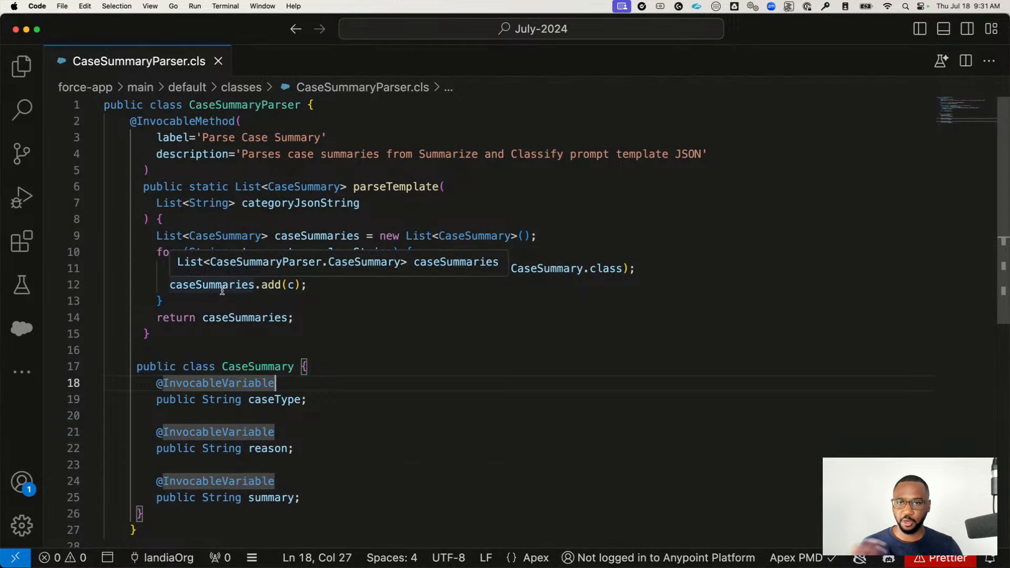
scroll(167, 231, "down", 1)
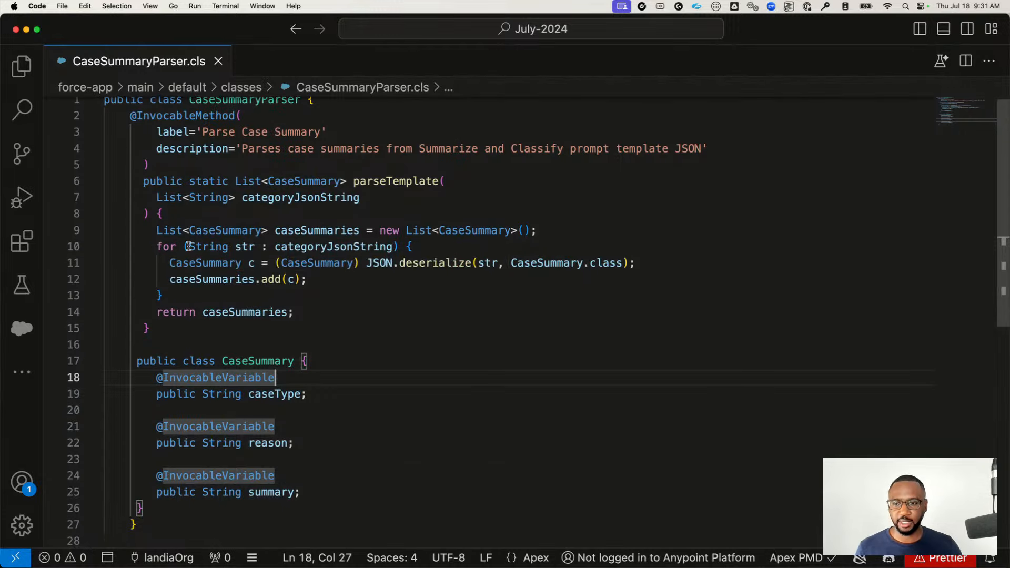
scroll(221, 244, "down", 1)
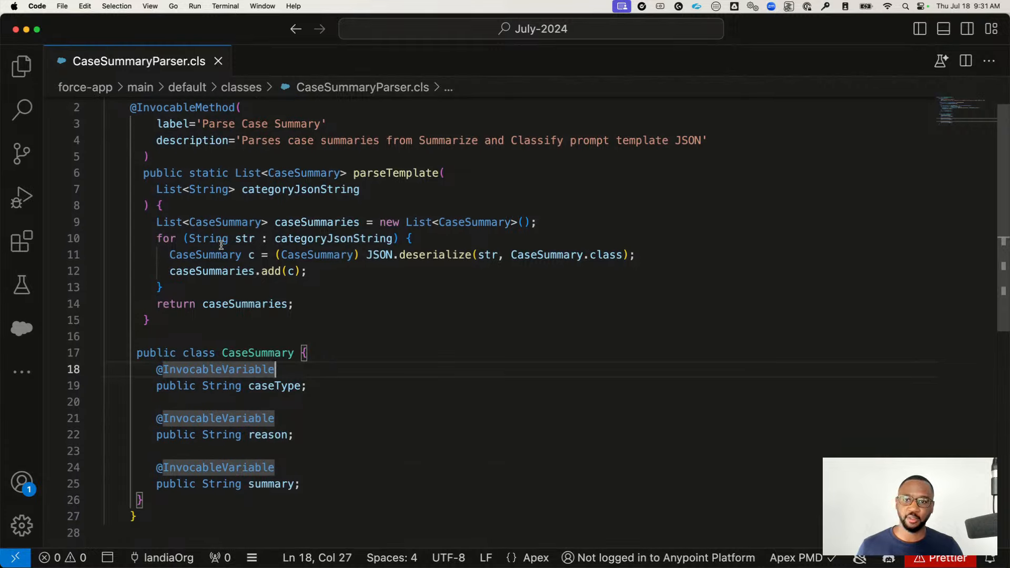
scroll(221, 245, "down", 1)
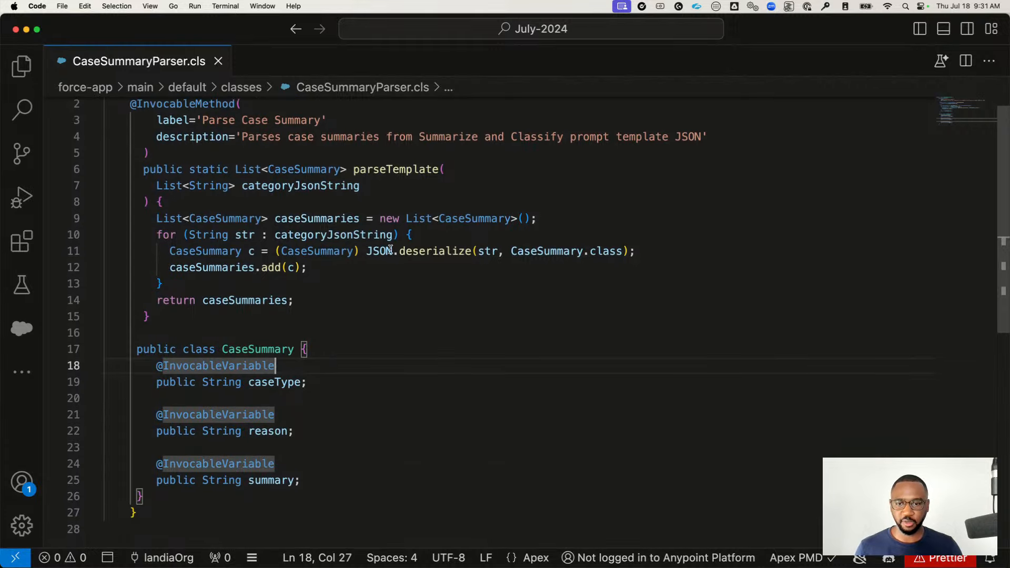
scroll(410, 249, "down", 1)
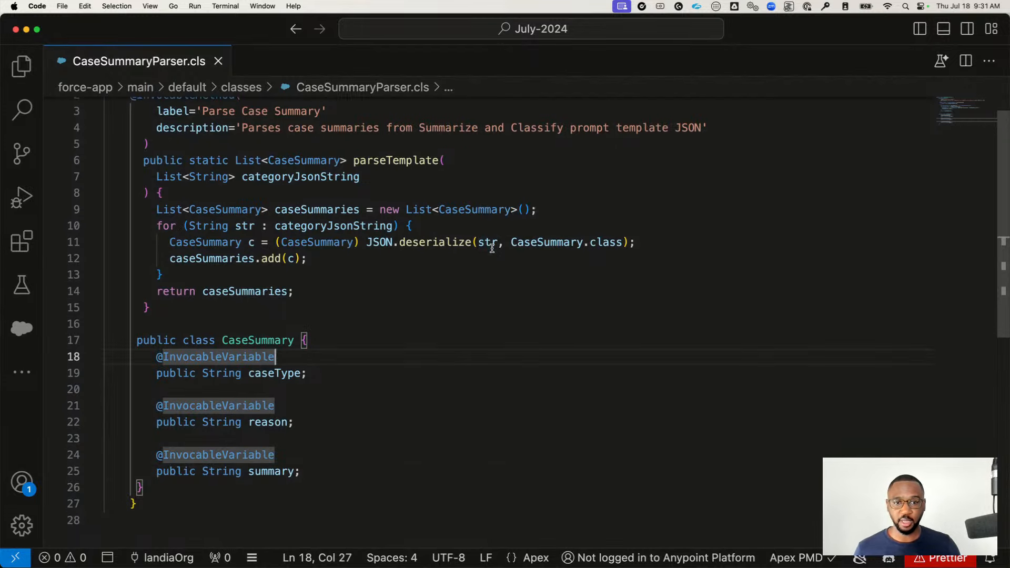
left_click(510, 244)
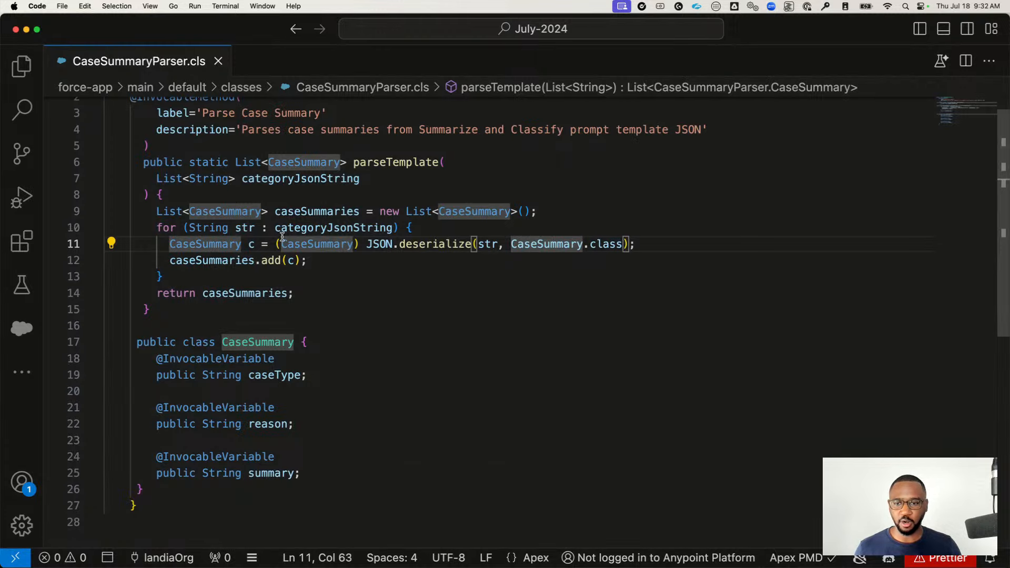
mouse_move(303, 243)
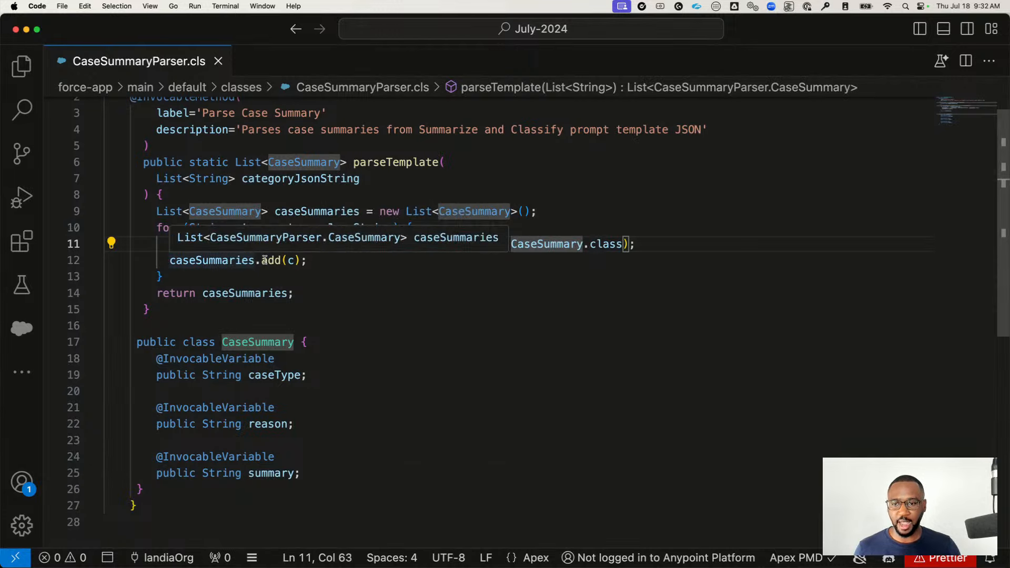
scroll(268, 258, "down", 1)
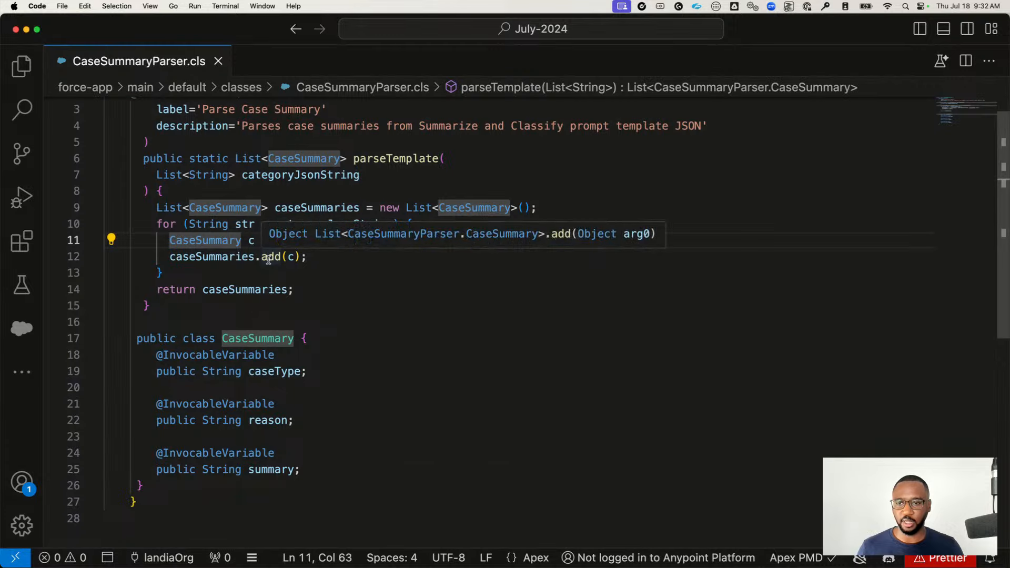
scroll(269, 260, "up", 1)
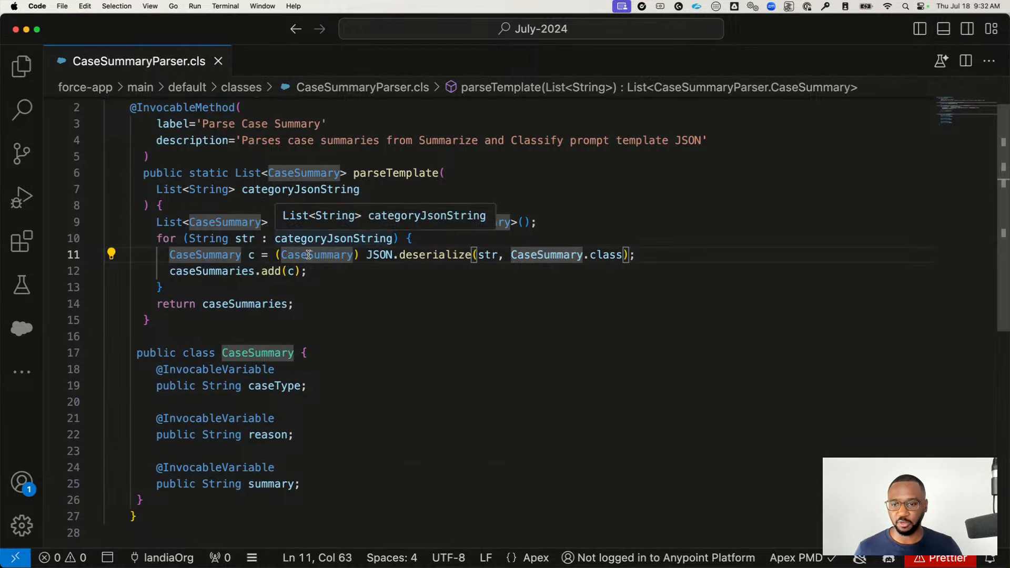
Review how parseTemplate adds each deserialized case to the caseSummaries list, along with the CaseSummary inner class
left_click(416, 270)
scroll(408, 272, "down", 1)
scroll(409, 271, "up", 1)
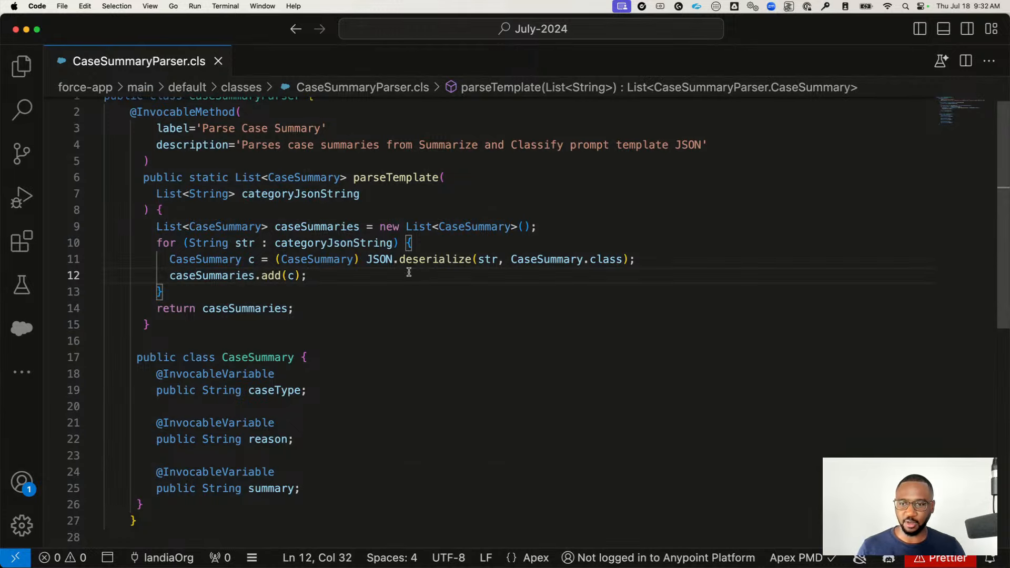
scroll(268, 331, "up", 1)
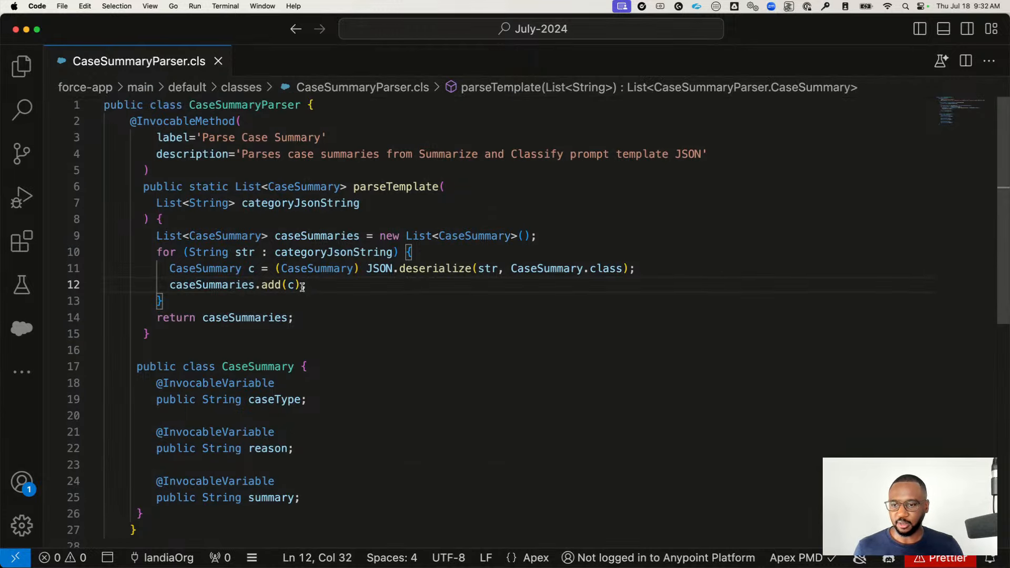
scroll(259, 362, "down", 2)
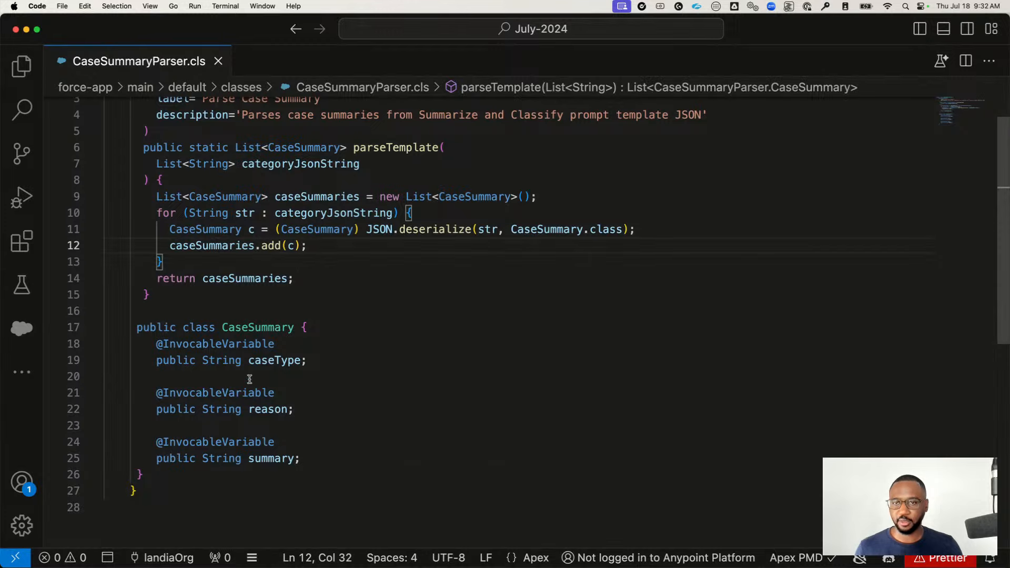
Deploy CaseSummaryParser.cls to the org, check the deployment output, and close the output and file explorer
left_click(21, 77)
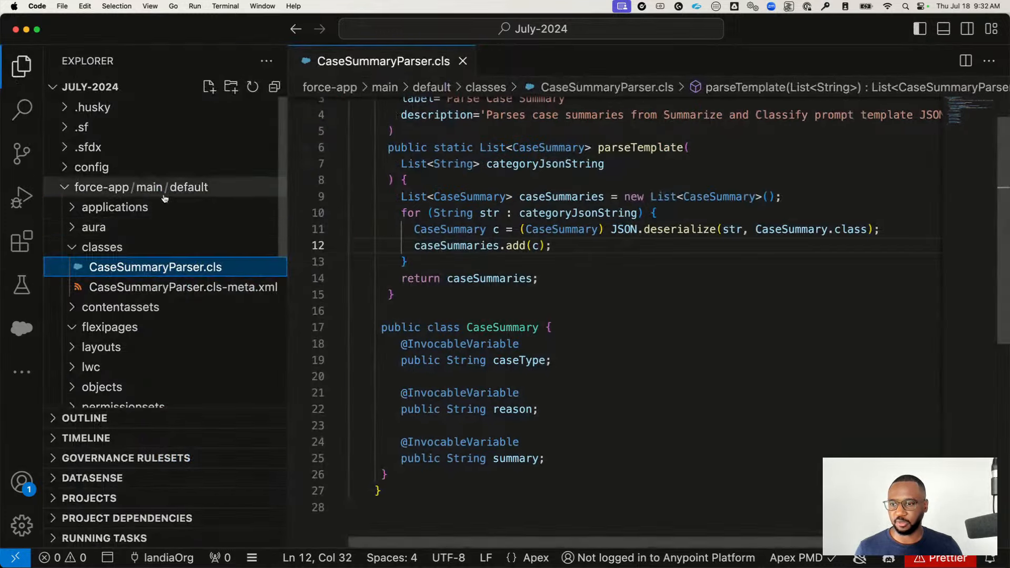
right_click(140, 270)
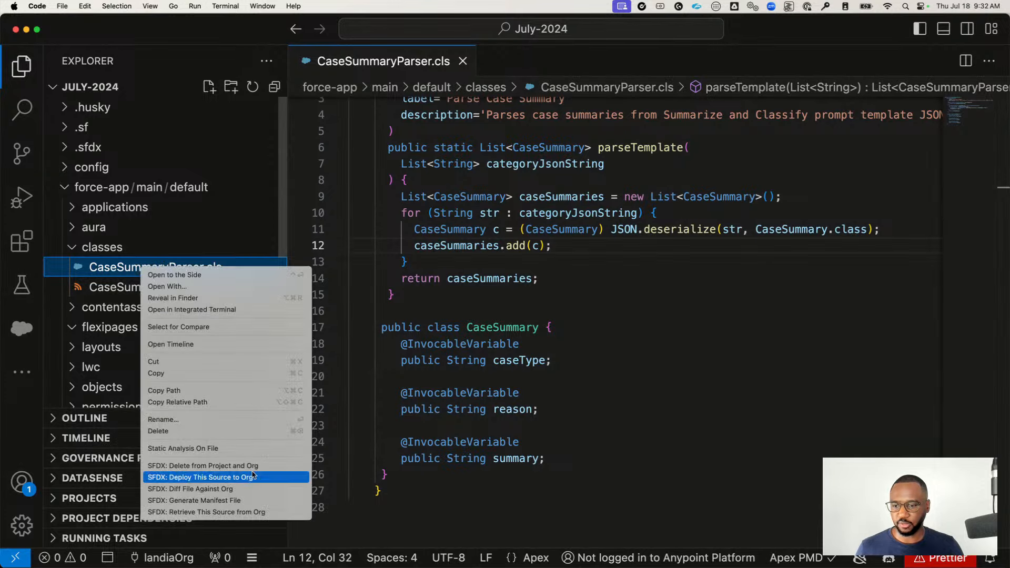
left_click(223, 478)
scroll(688, 303, "down", 1)
scroll(688, 303, "right", 1)
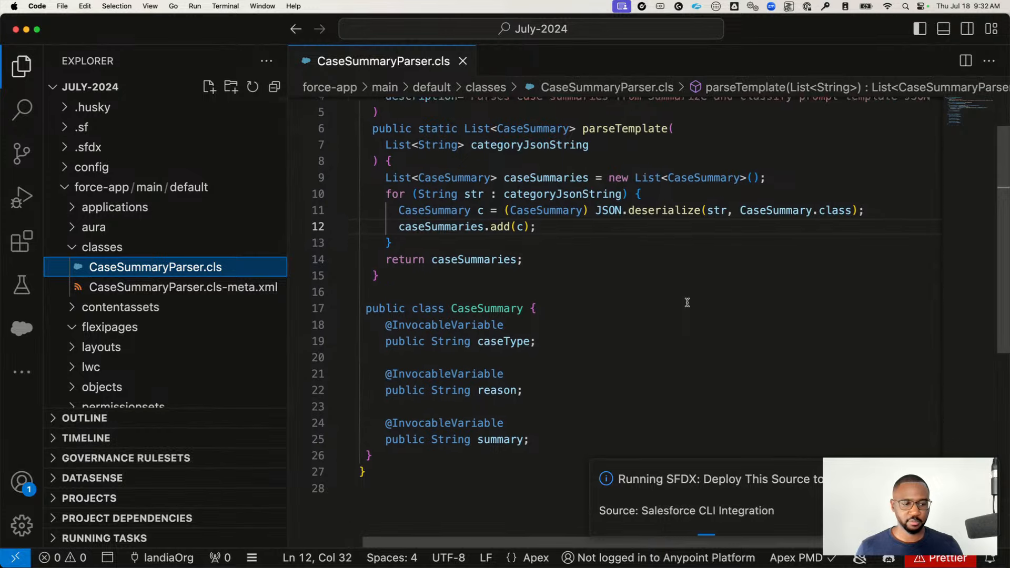
scroll(687, 302, "up", 2)
scroll(688, 303, "left", 1)
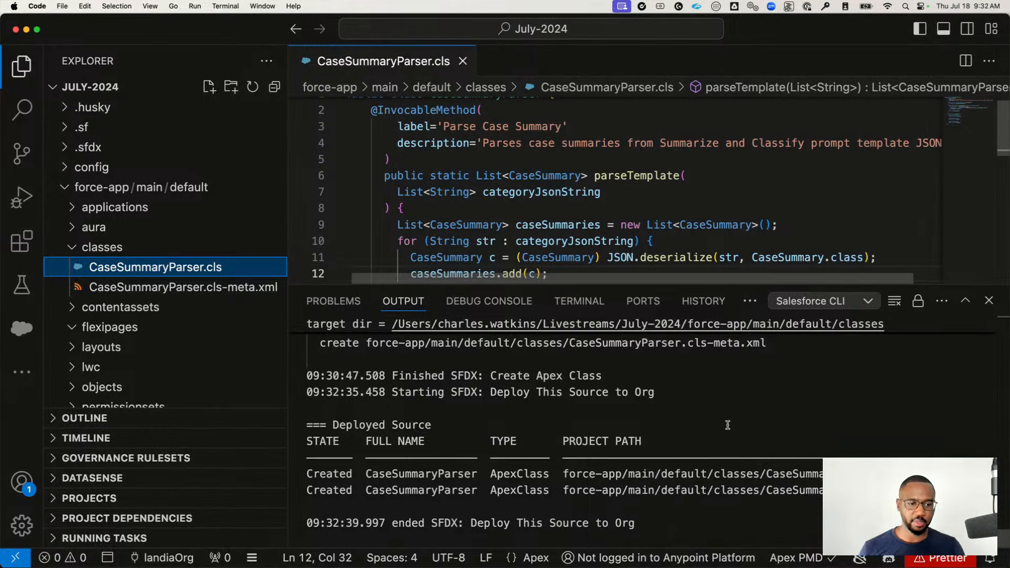
scroll(728, 425, "up", 2)
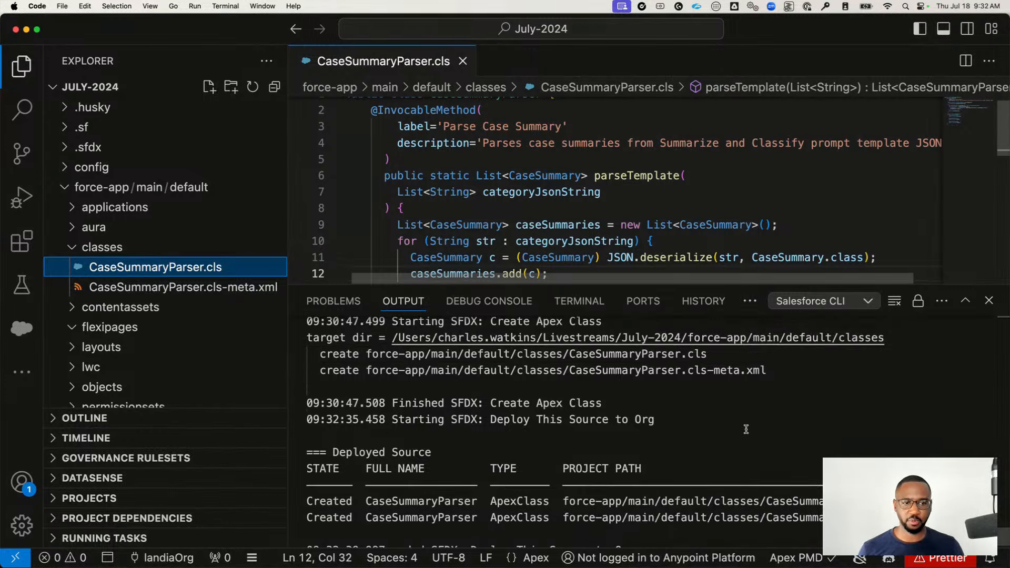
left_click(989, 302)
scroll(687, 277, "up", 1)
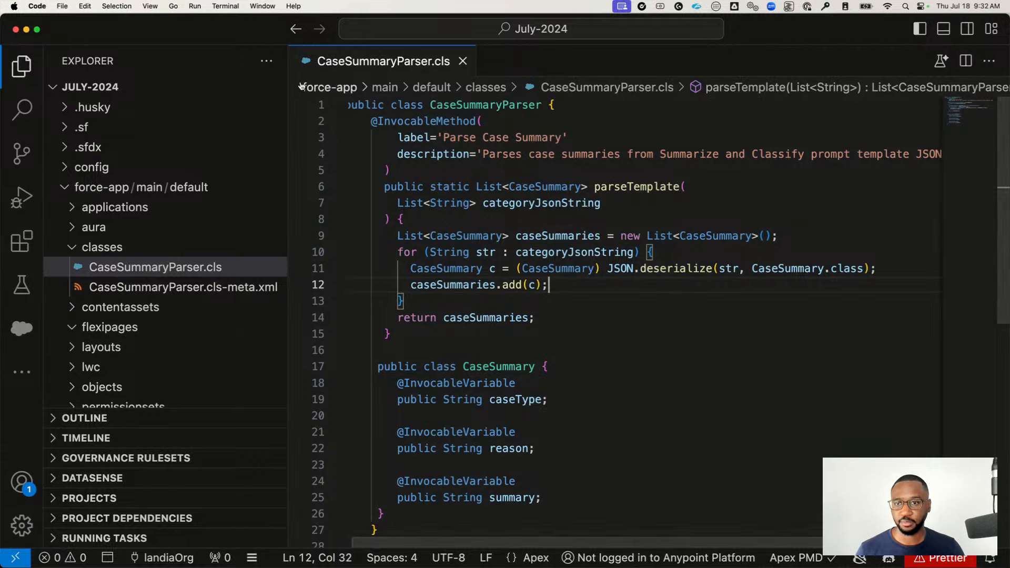
key("super+b")
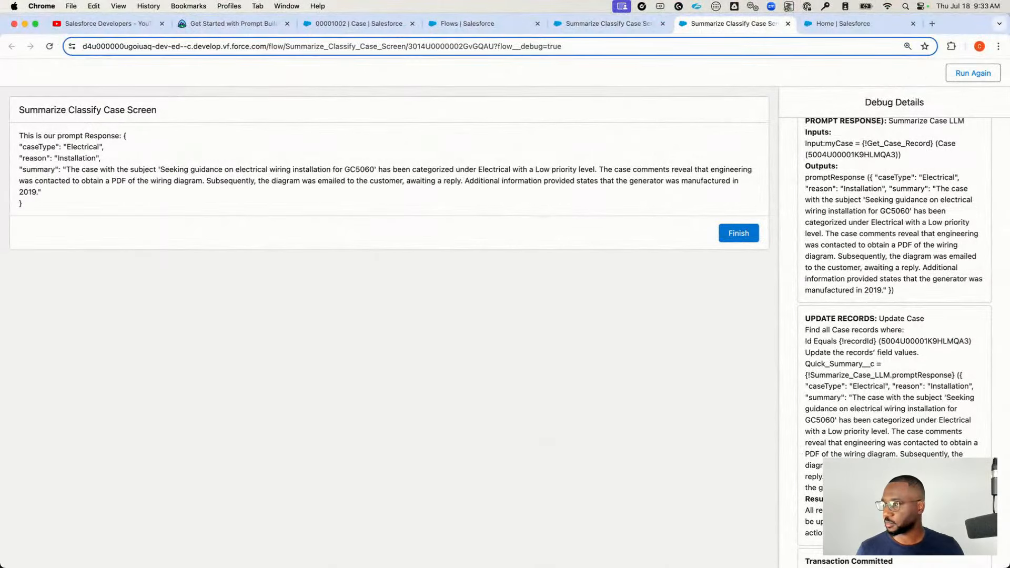
Switch to Chrome, close the flow's debug run, and reload the Summarize Classify Case Screen flow in Flow Builder
left_click(477, 217)
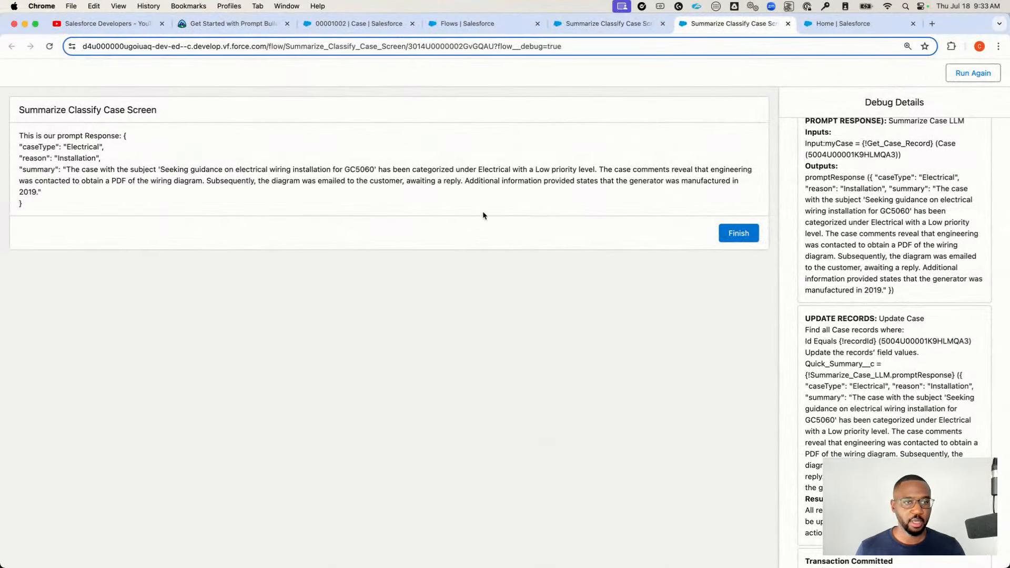
left_click(789, 25)
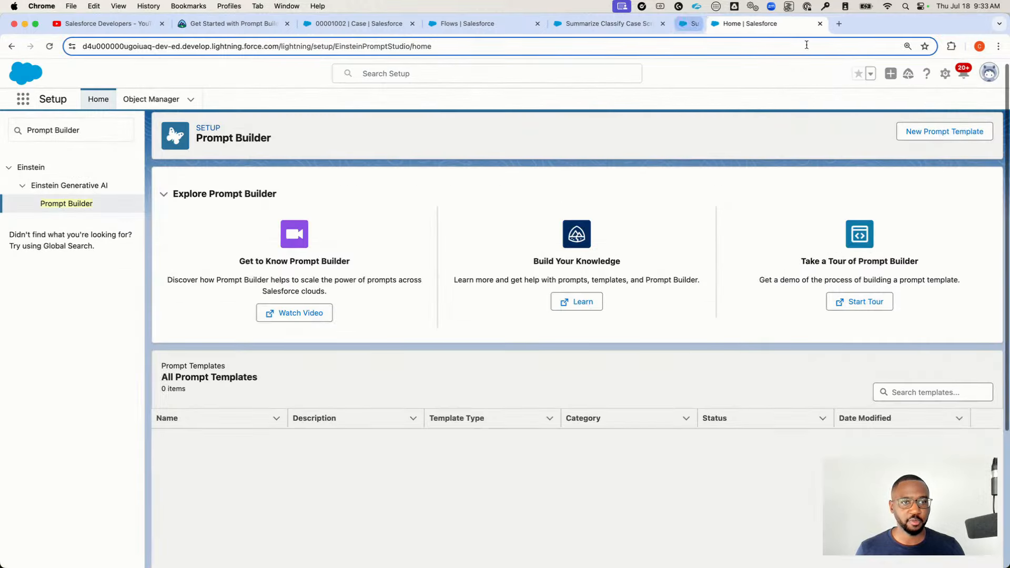
left_click(621, 23)
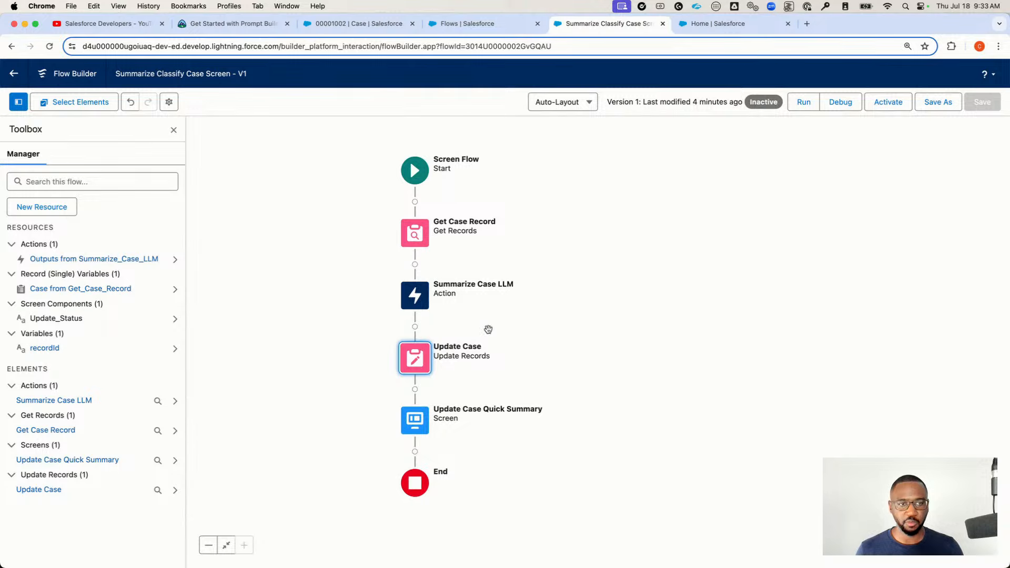
key("super+r")
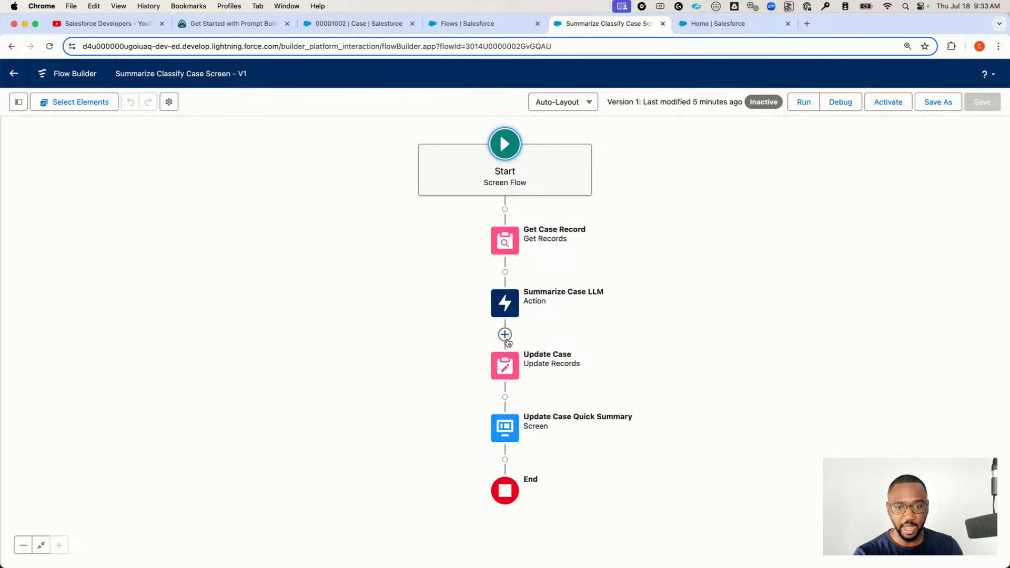
Add the Parse Case Summary Apex action between Summarize Case LLM and Update Case, labelled Parse Case Summary
left_click(506, 335)
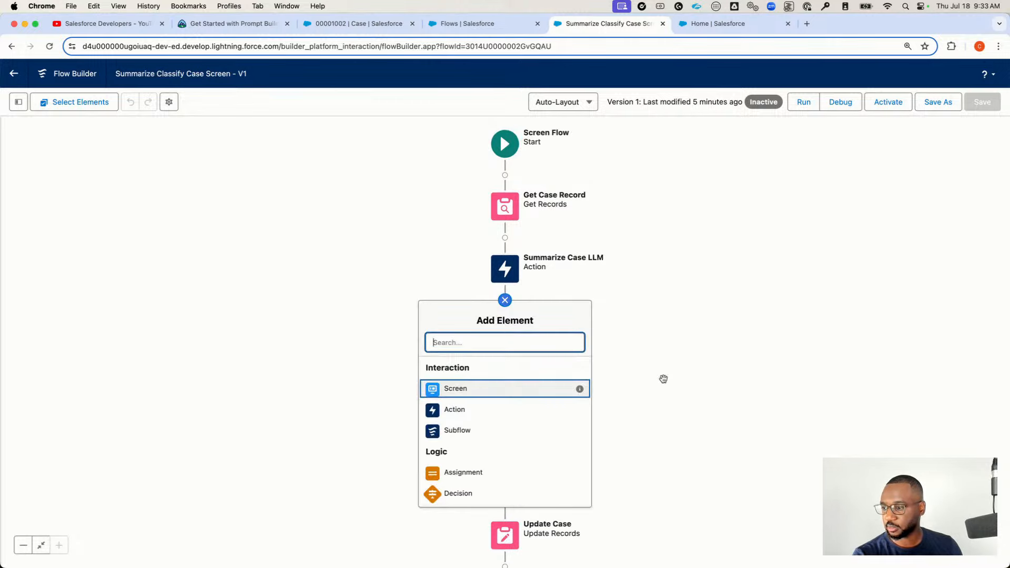
left_click(481, 411)
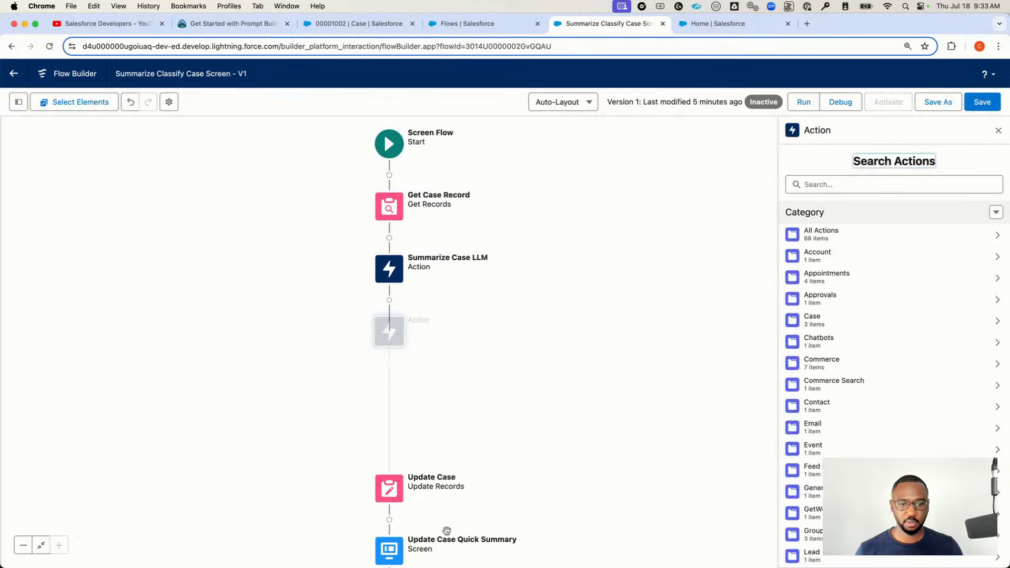
left_click(830, 184)
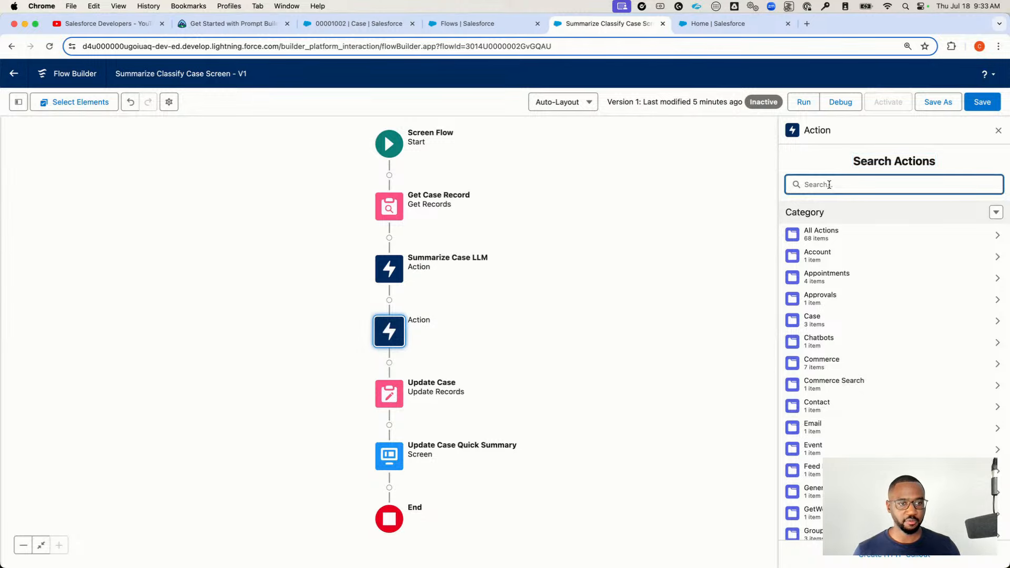
type("Parser")
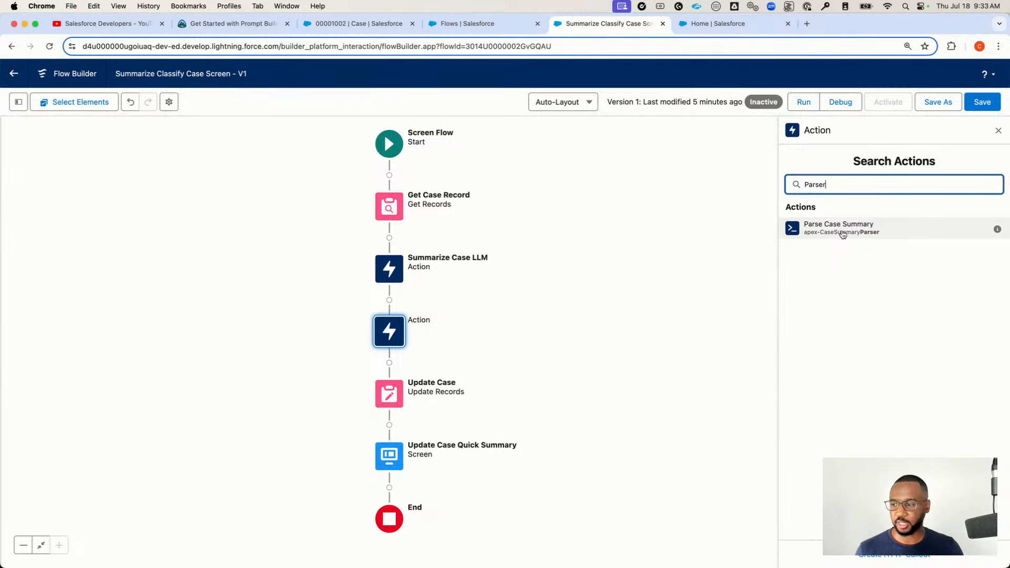
left_click(851, 230)
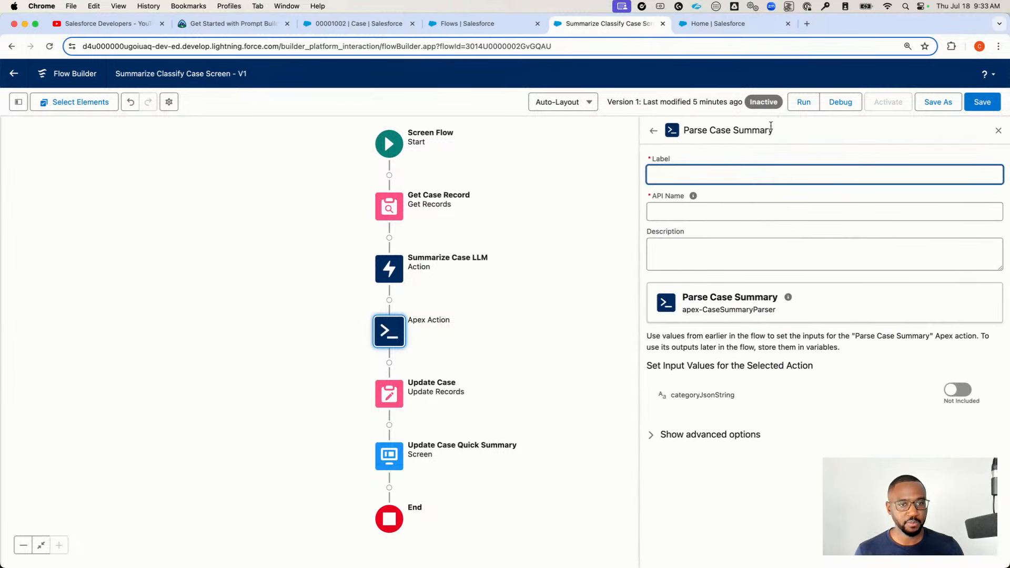
type("Parse")
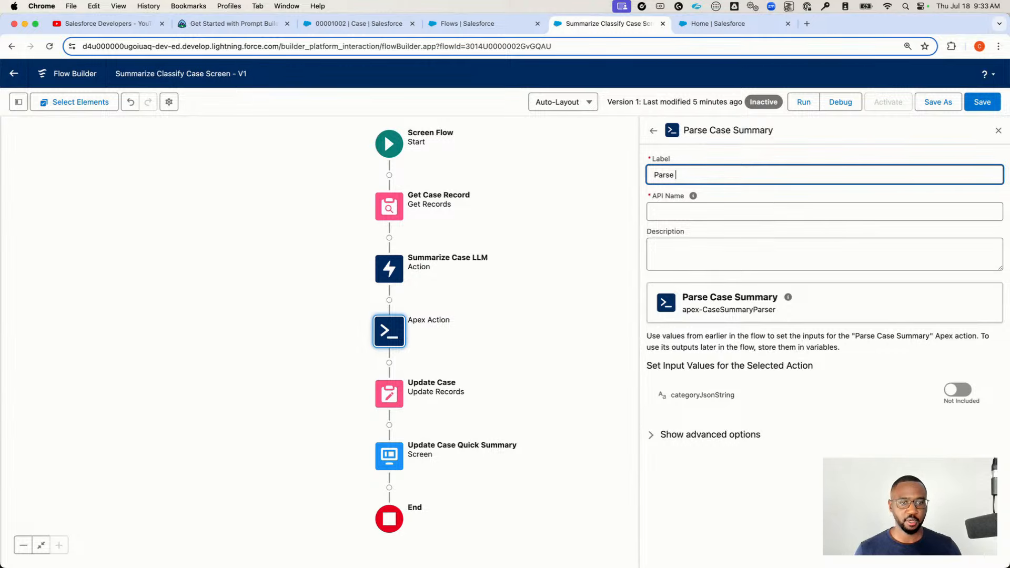
type(" Case Summary")
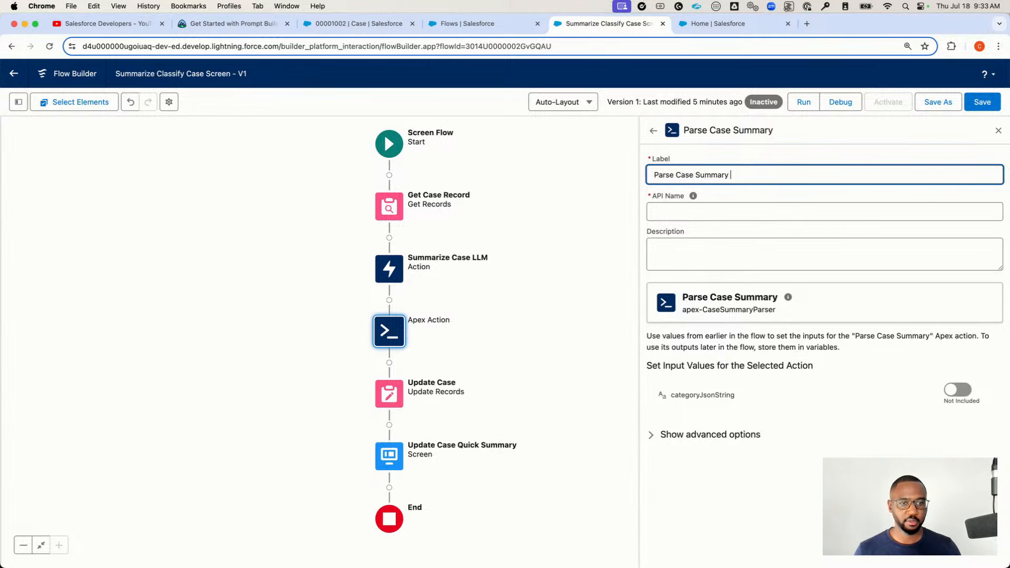
left_click(693, 196)
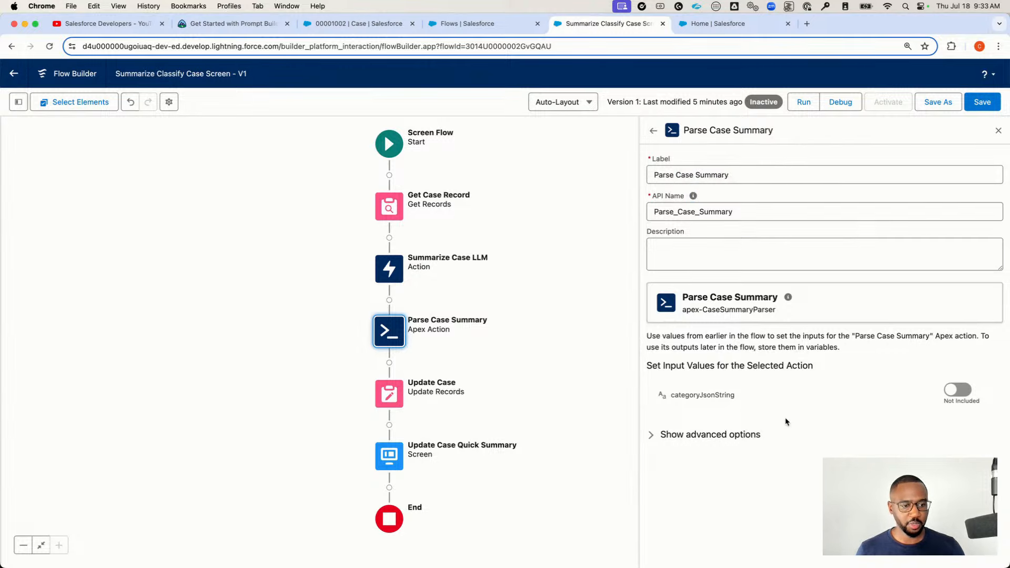
Include the action's categoryJsonString input and set it to the Prompt Response output from Summarize Case LLM
left_click(955, 394)
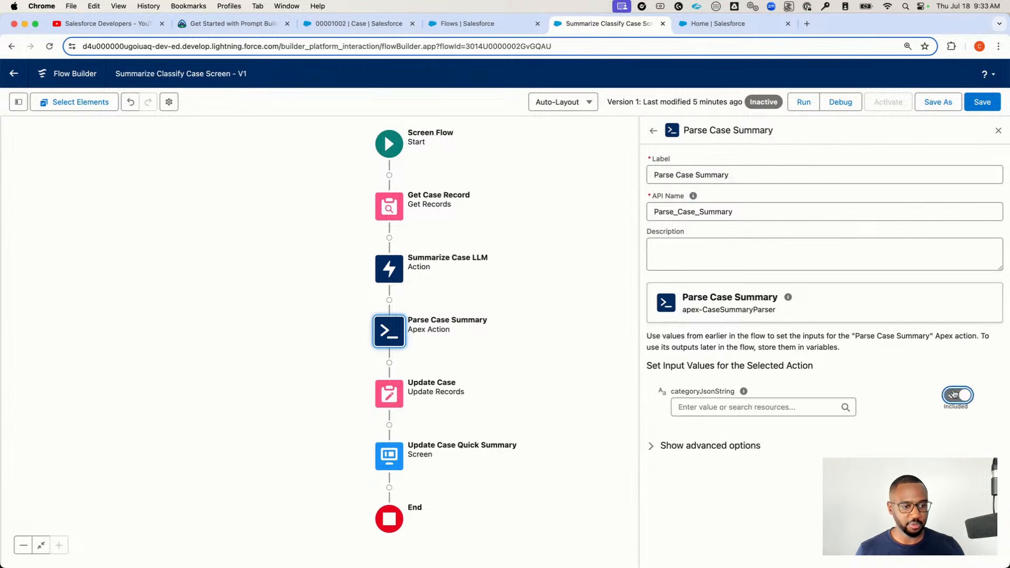
left_click(698, 409)
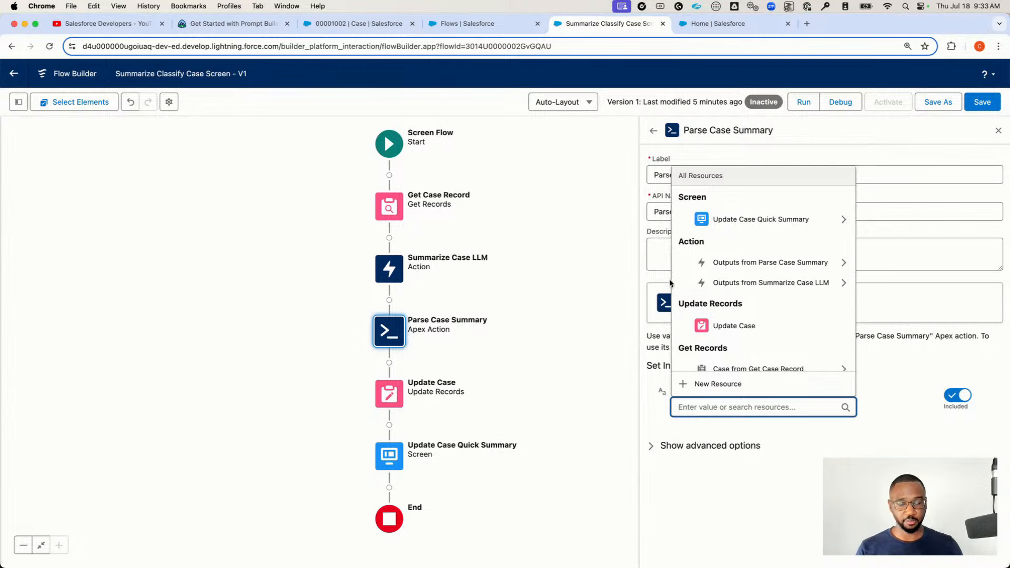
left_click(730, 284)
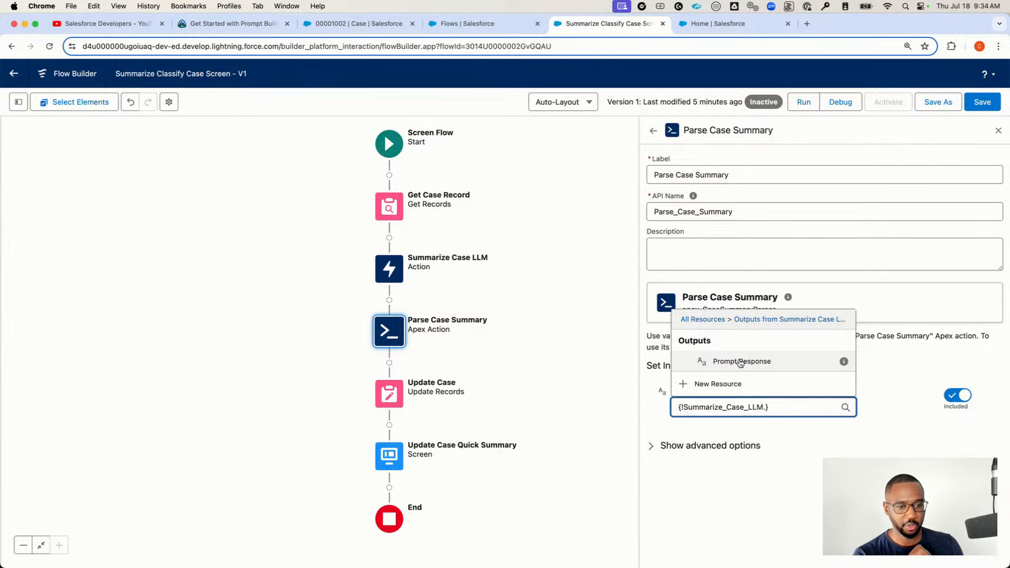
left_click(740, 362)
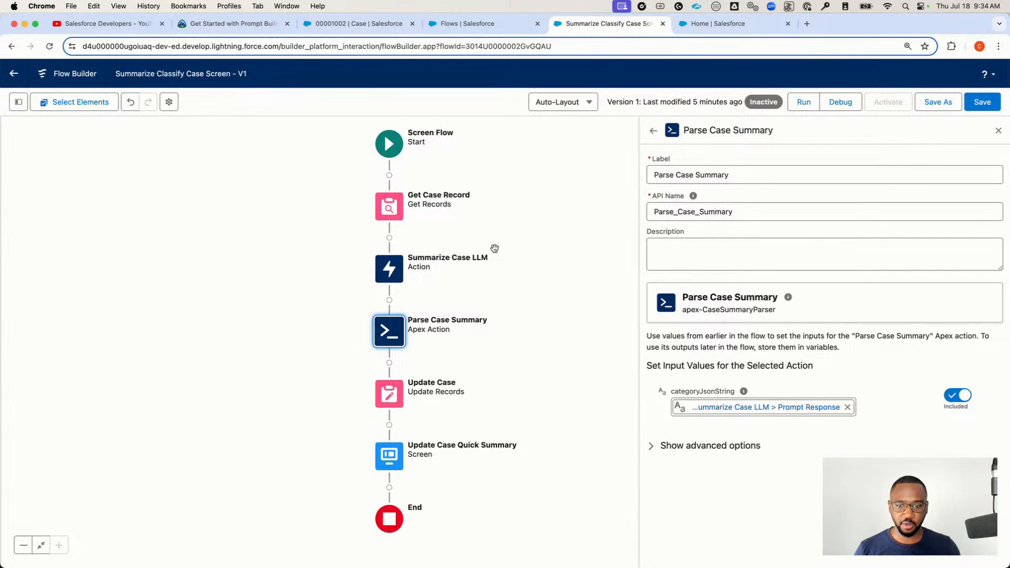
In the Update Case element, set Quick_Summary__c to the summary output of Parse Case Summary and add a second field row
left_click(388, 396)
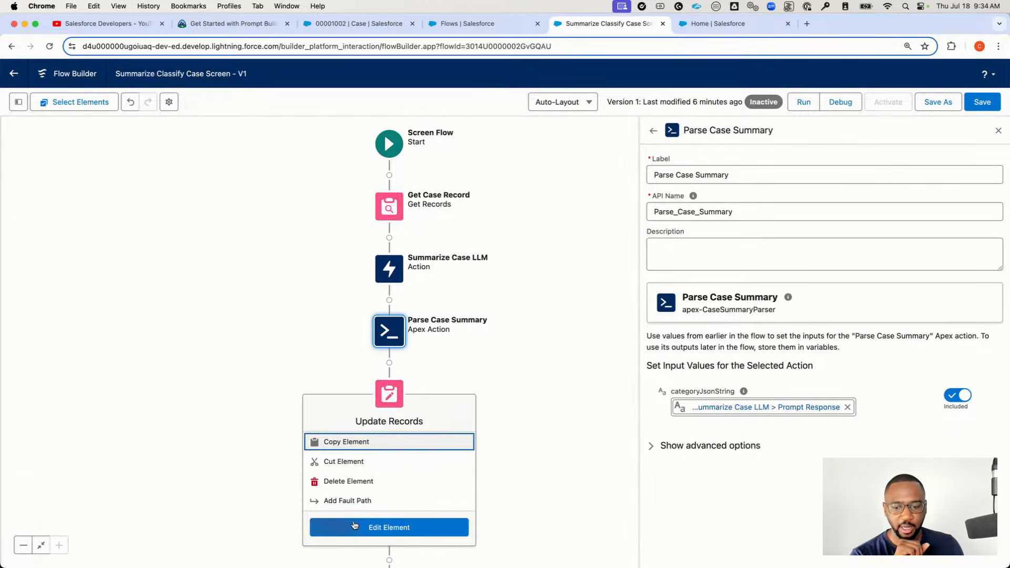
left_click(404, 533)
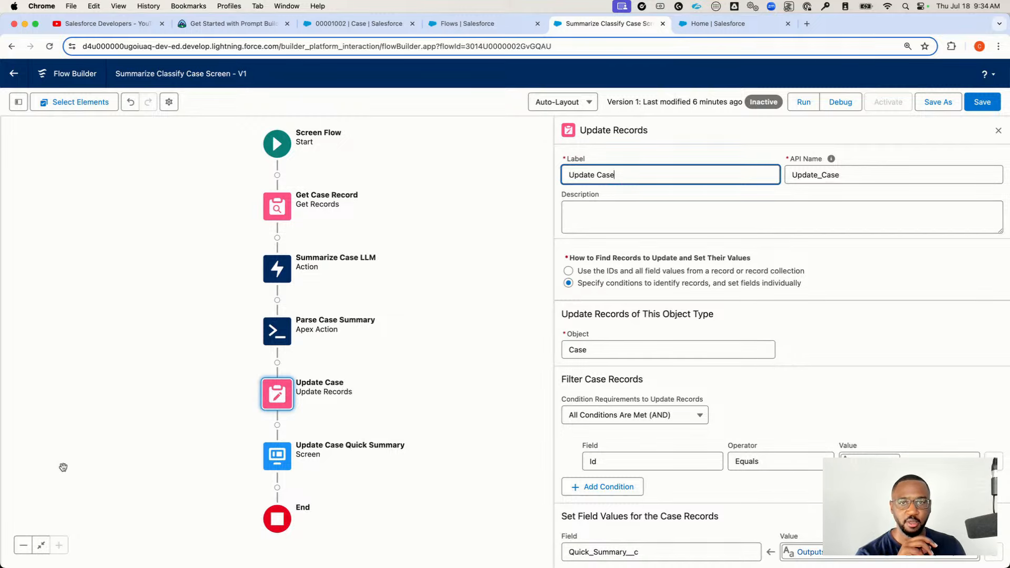
scroll(838, 396, "down", 1)
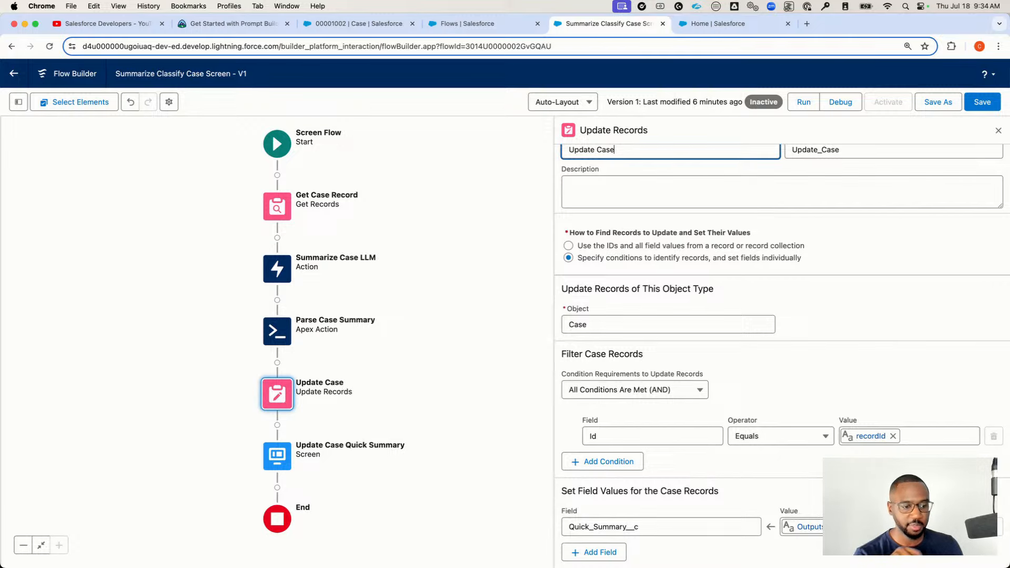
left_click(971, 527)
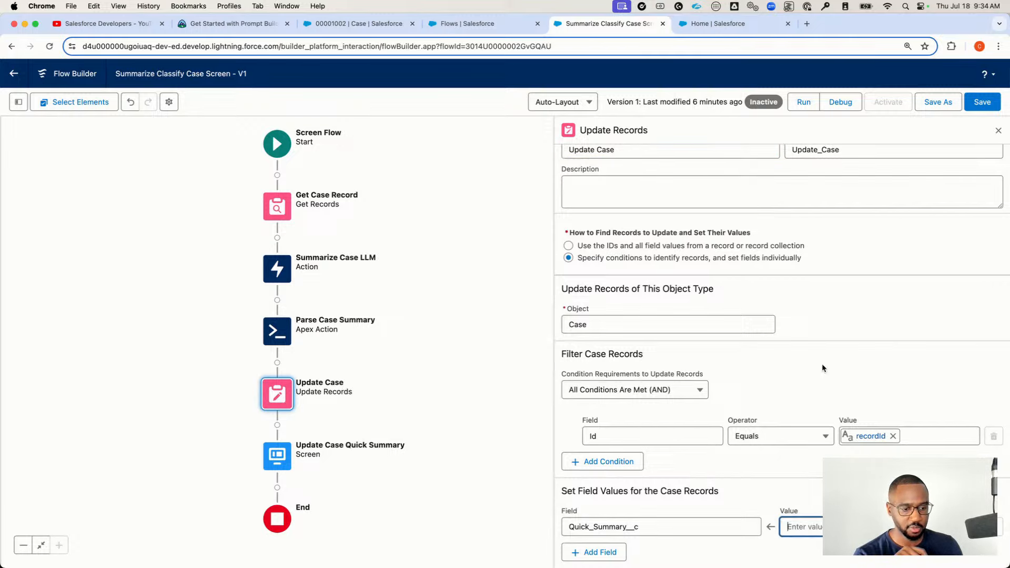
left_click(601, 553)
left_click(667, 476)
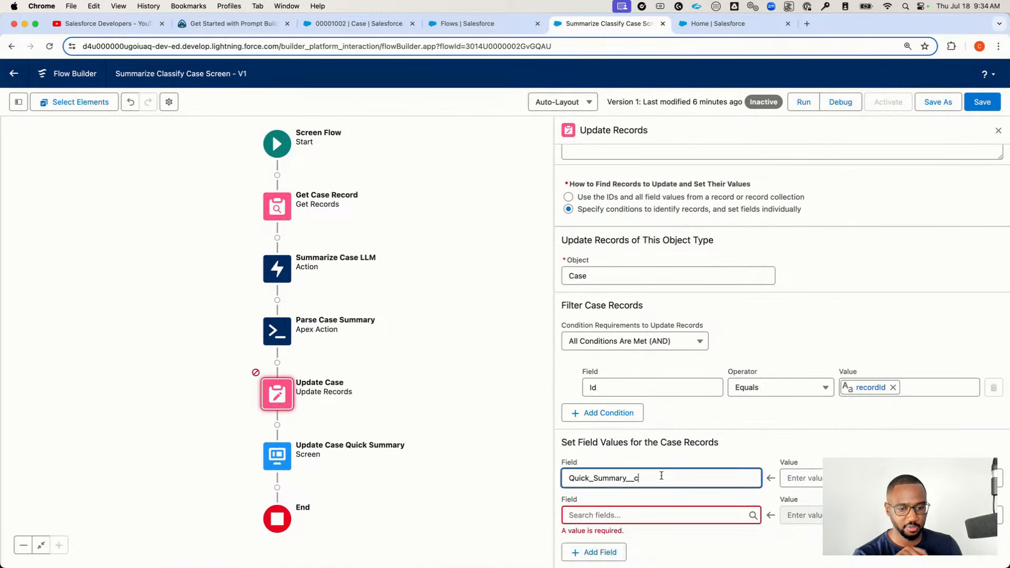
left_click(874, 479)
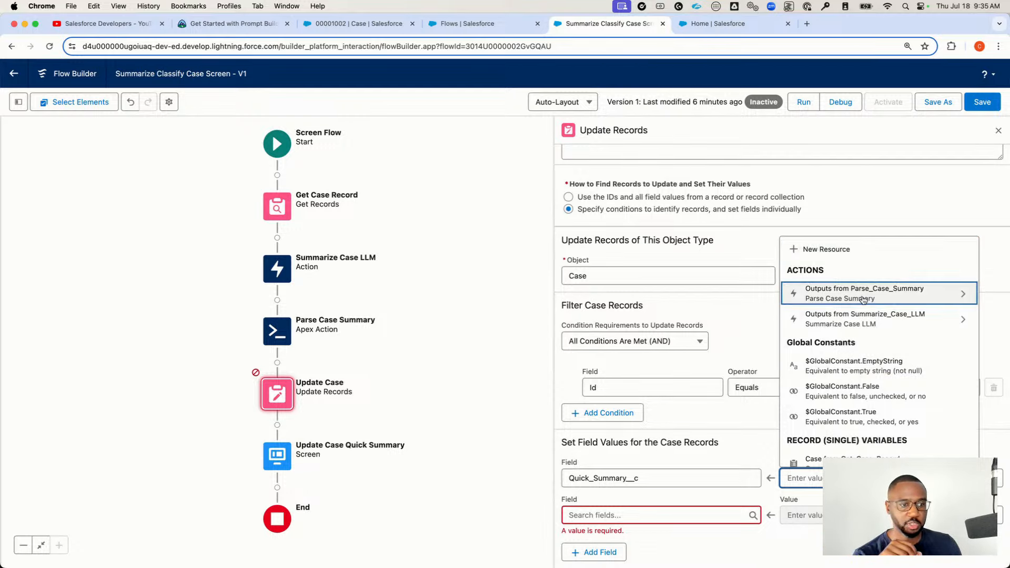
left_click(867, 293)
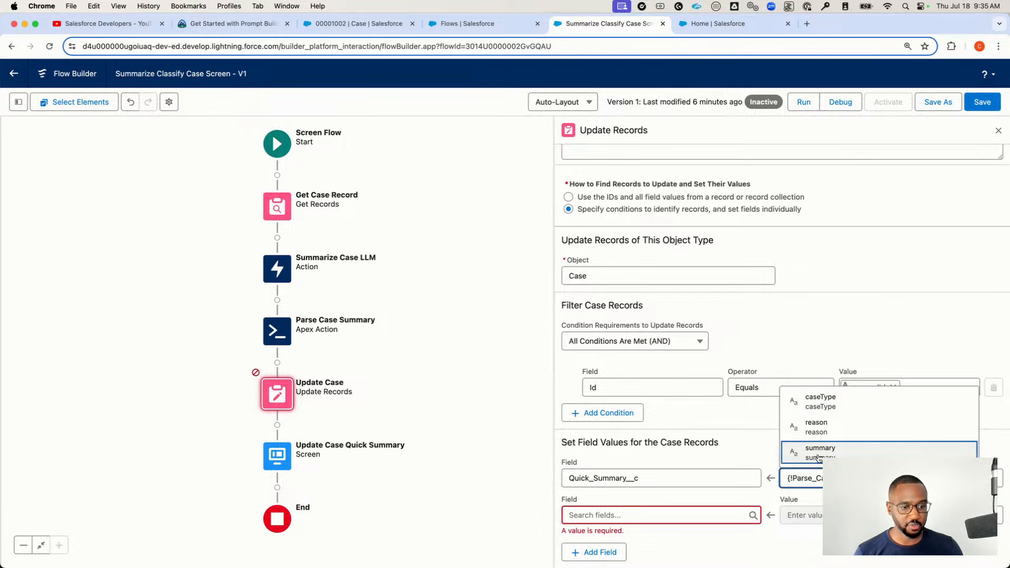
left_click(818, 453)
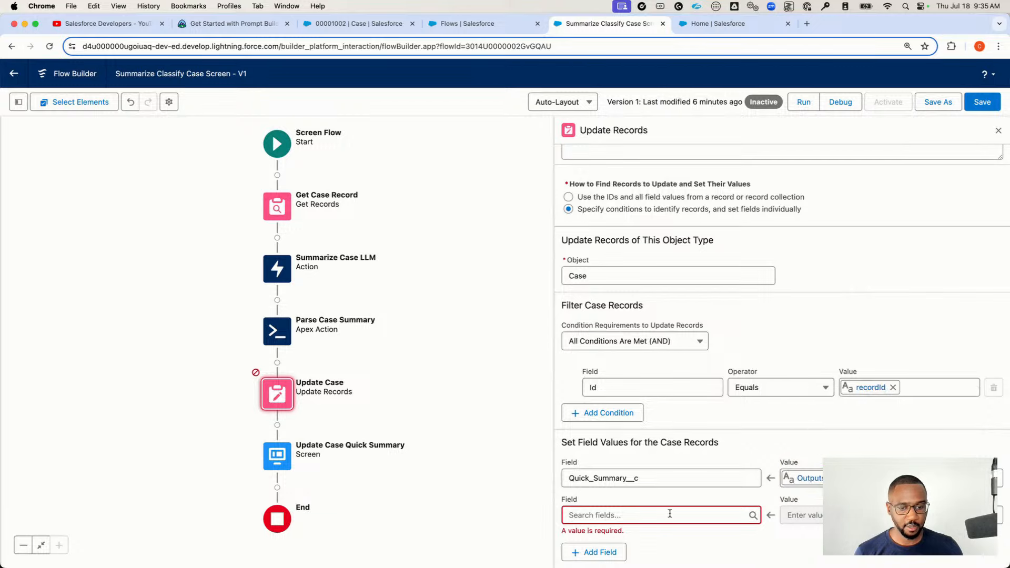
In the Update Case element, set the Type field to the caseType output of Parse Case Summary
left_click(648, 516)
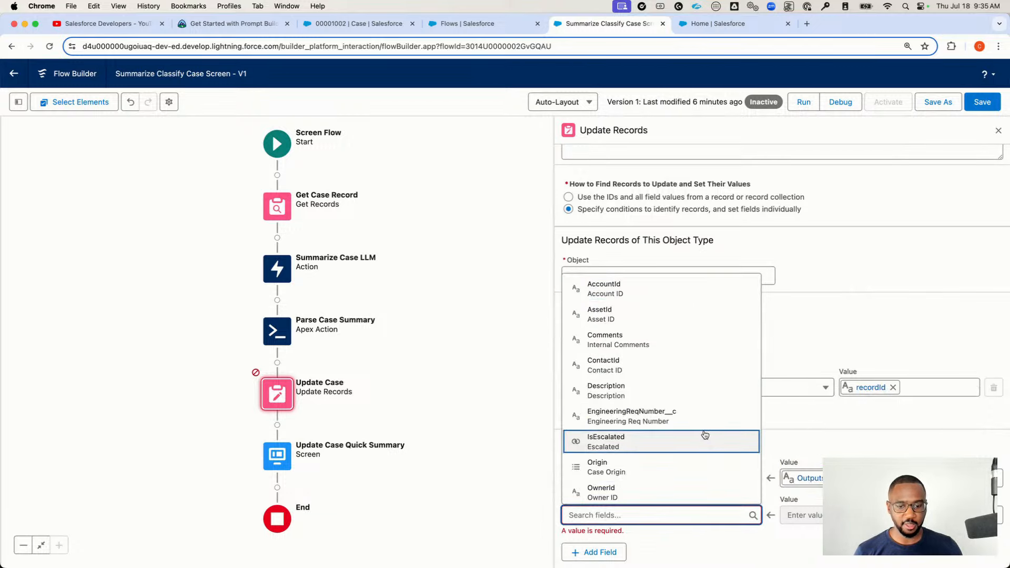
type("Type")
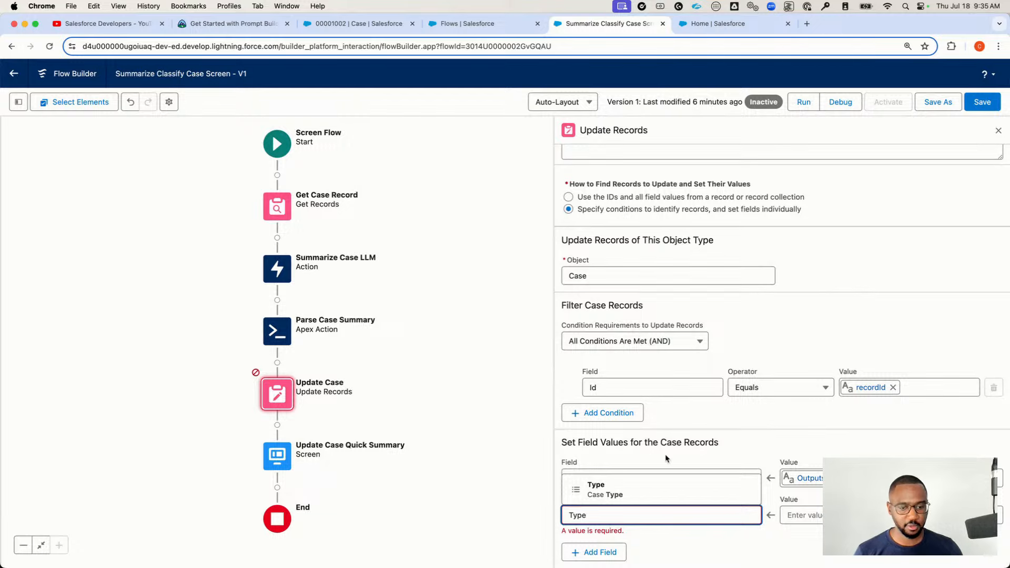
left_click(644, 485)
left_click(801, 515)
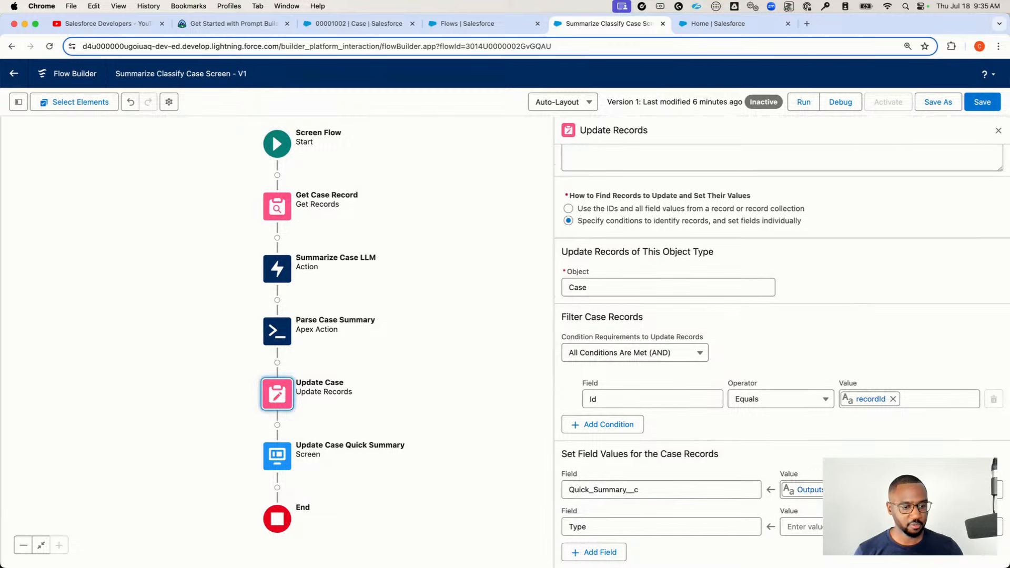
scroll(860, 379, "down", 4)
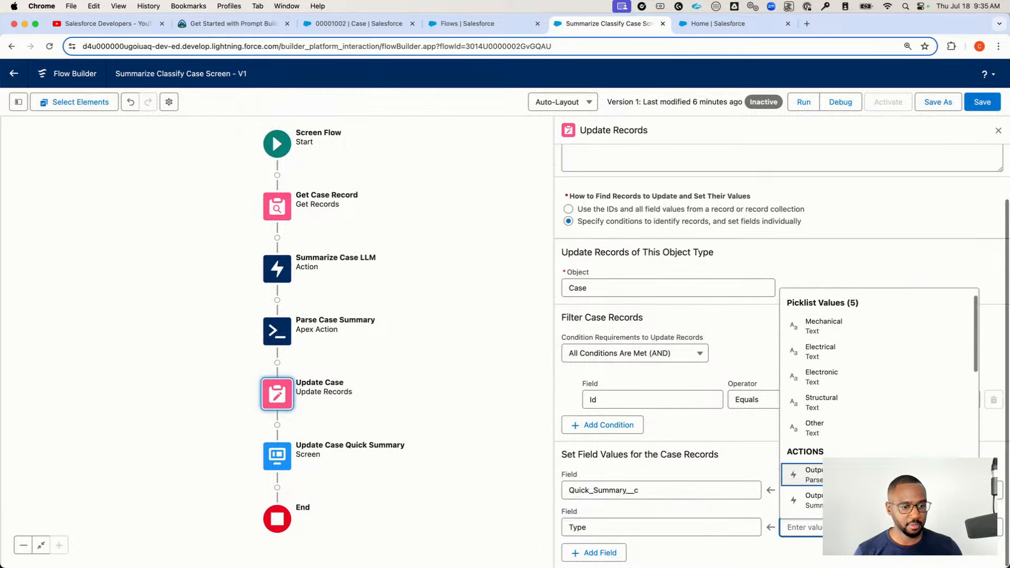
left_click(866, 387)
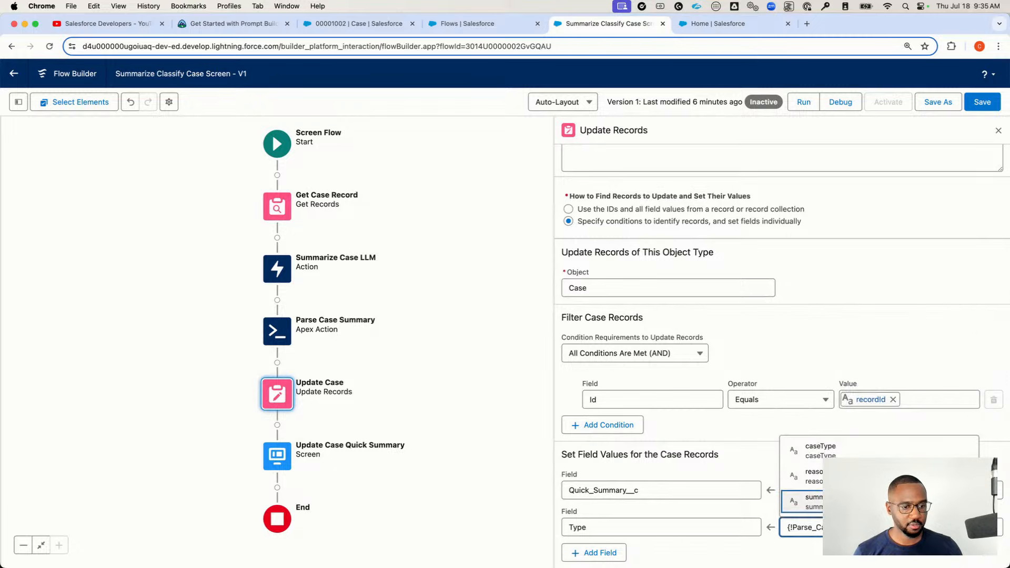
left_click(885, 445)
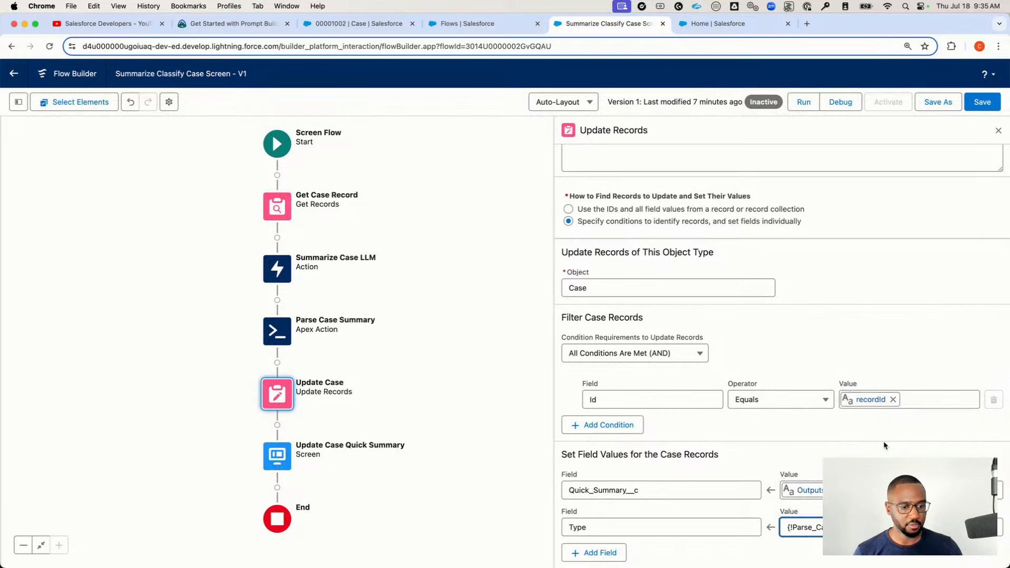
Add a Reason field to the Update Case values, set it to the reason output of Parse Case Summary, and save the flow
left_click(599, 553)
scroll(648, 495, "down", 1)
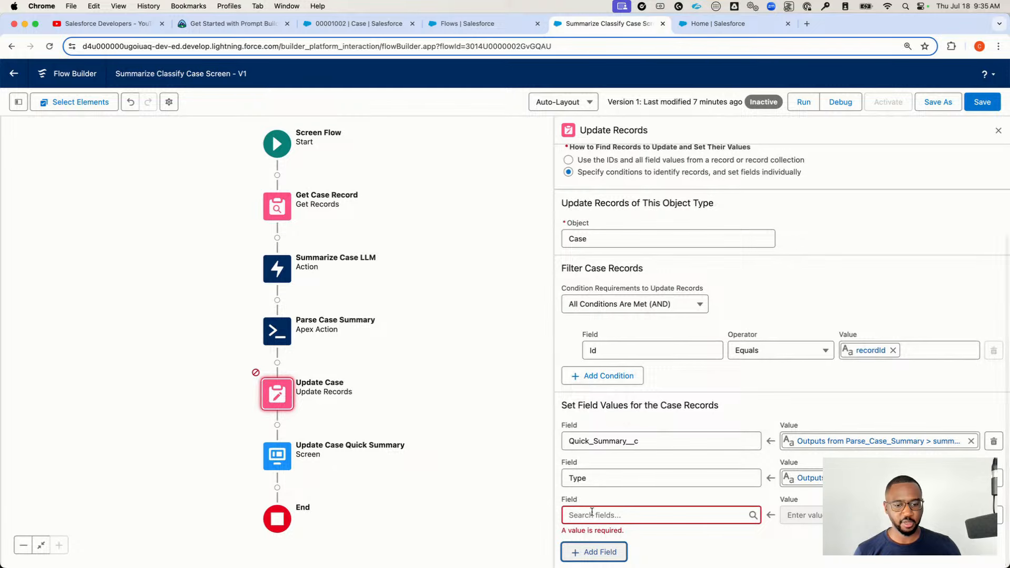
left_click(570, 514)
type("Reason")
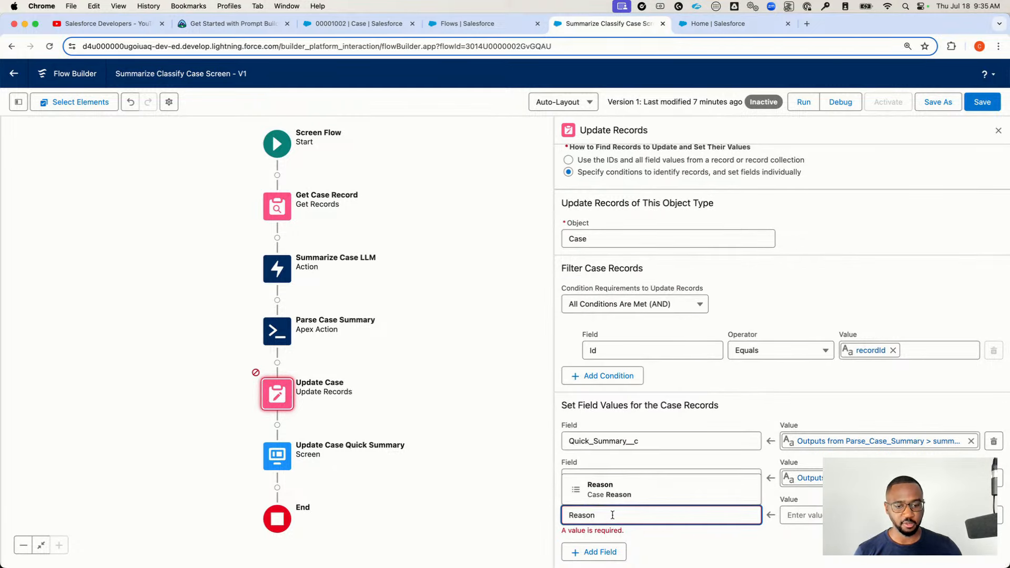
left_click(629, 482)
left_click(801, 515)
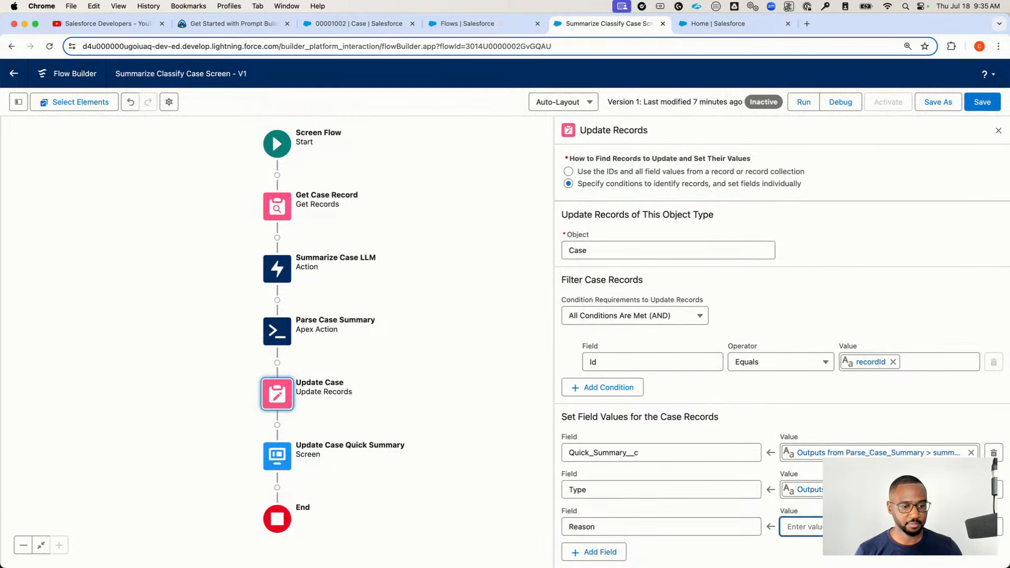
scroll(868, 379, "down", 3)
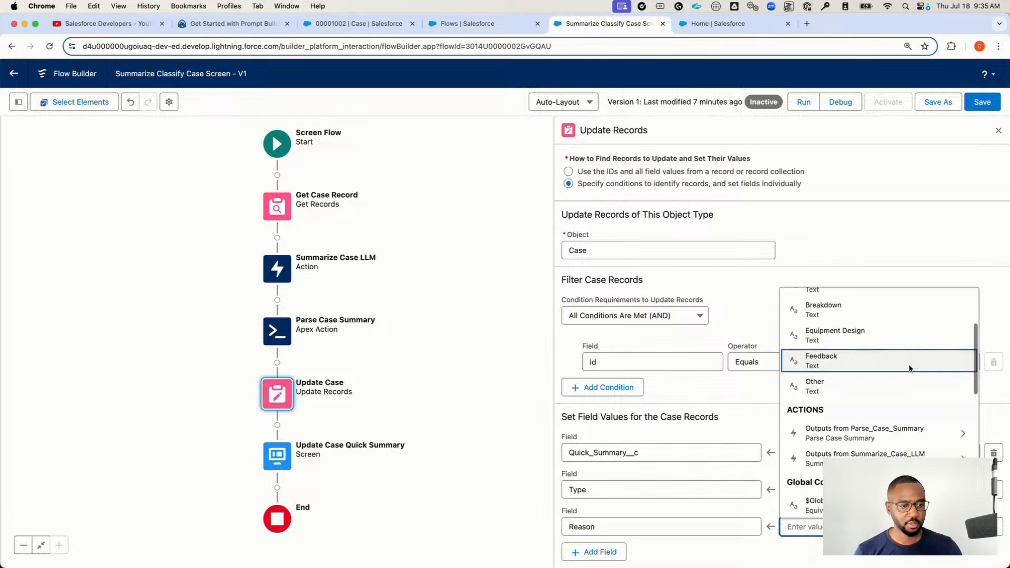
left_click(864, 433)
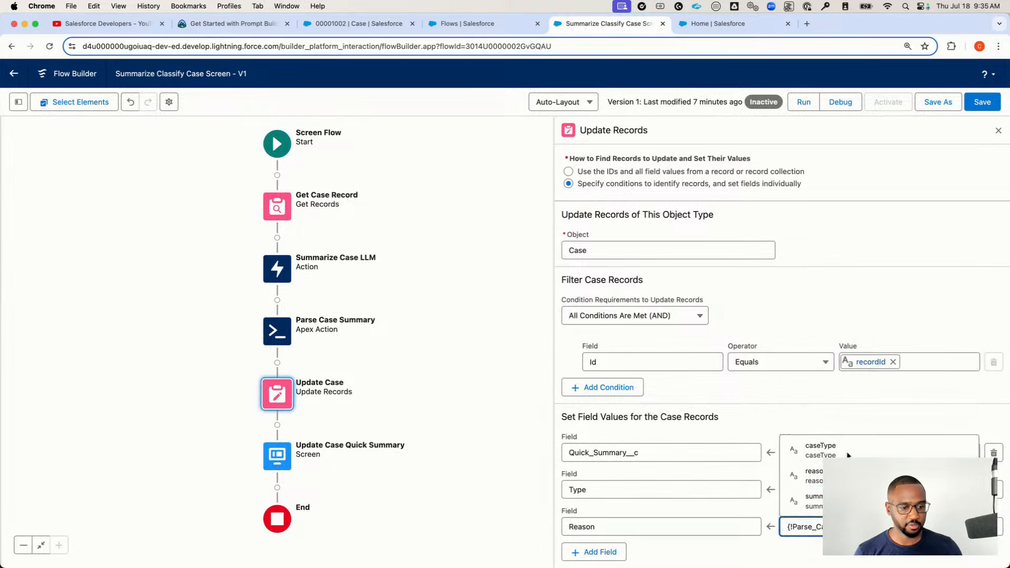
left_click(805, 475)
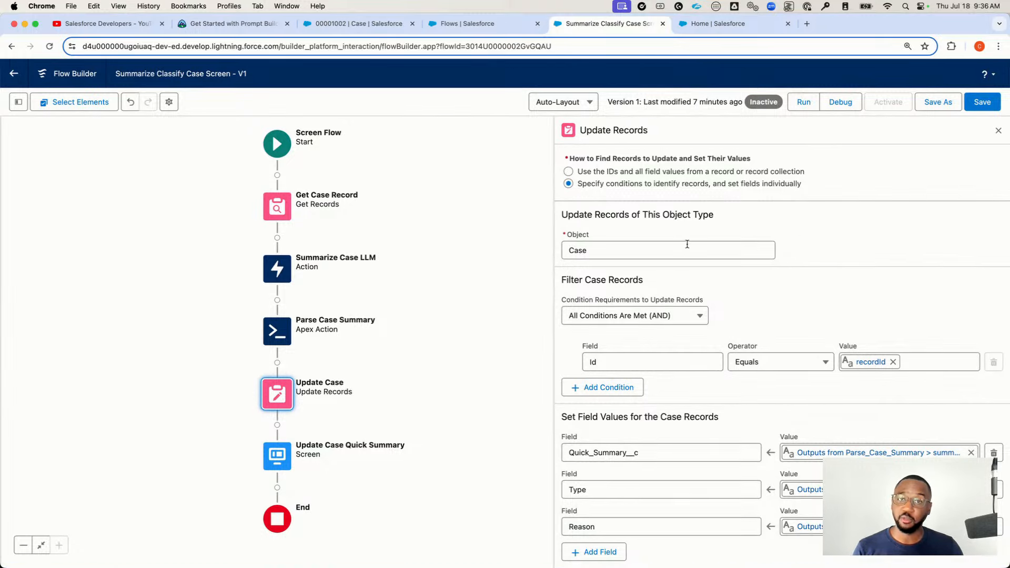
left_click(987, 106)
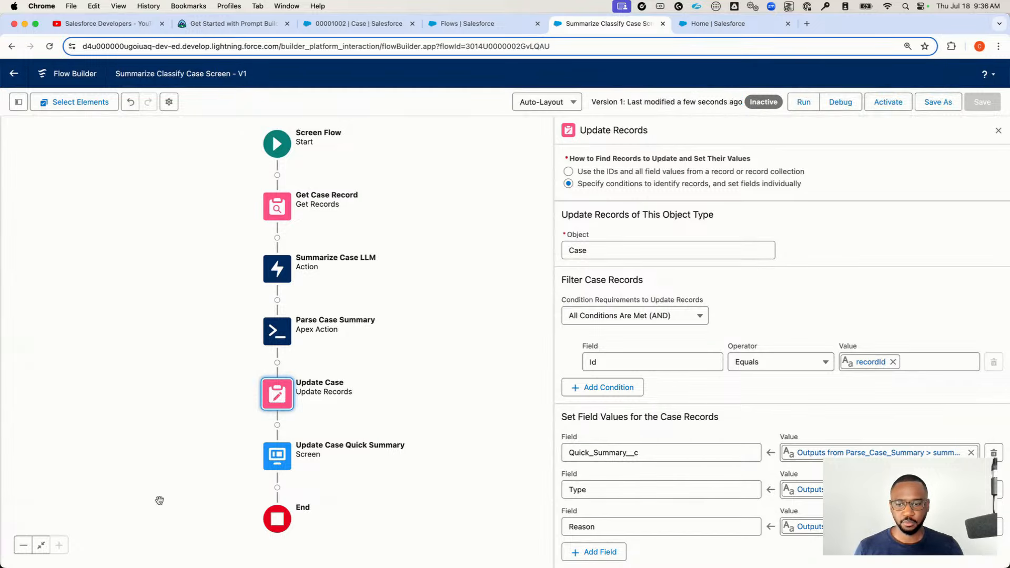
Open the Update Case Quick Summary screen for editing and select its Update_Status display text
left_click(275, 461)
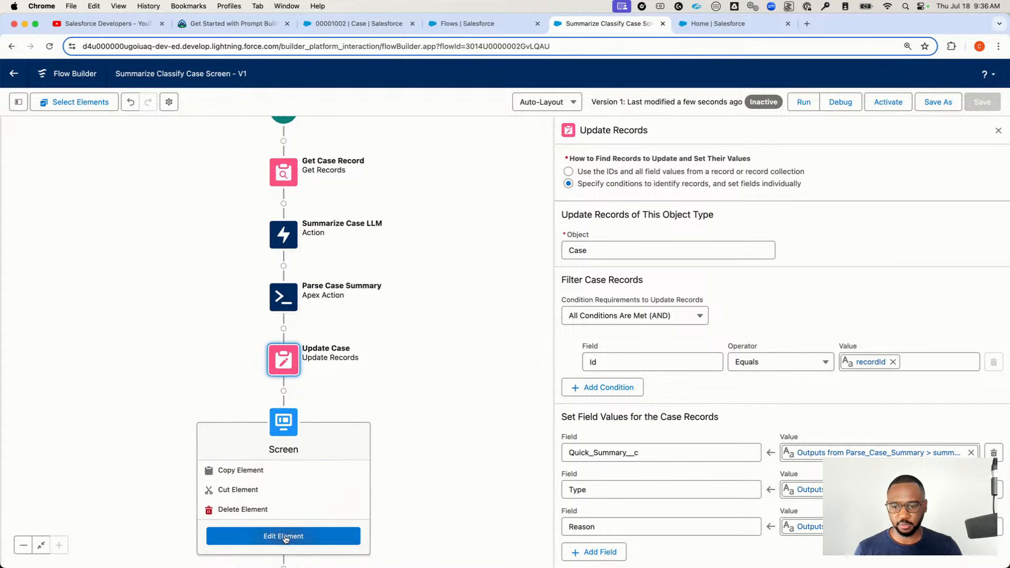
left_click(283, 537)
left_click(321, 220)
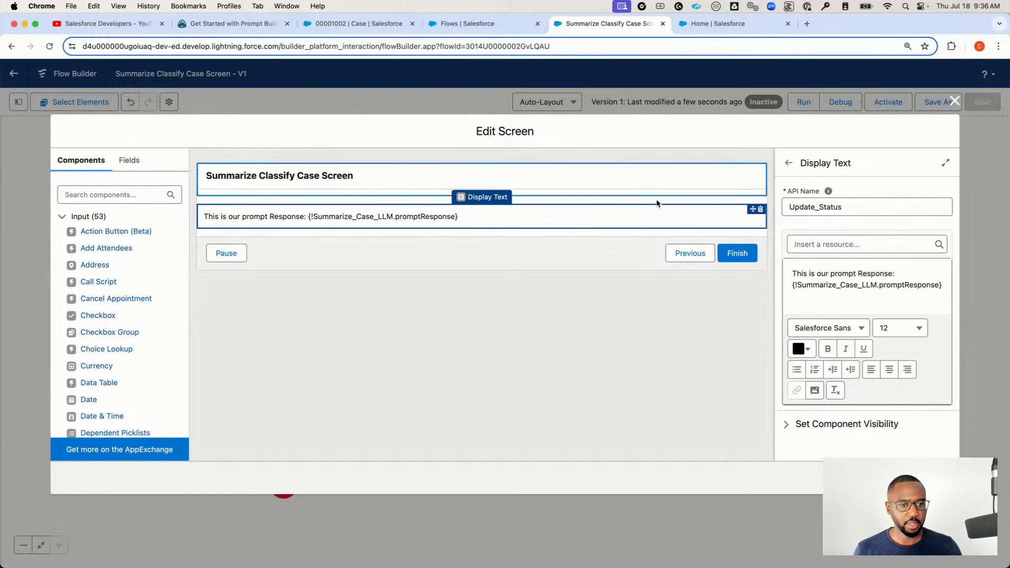
Disable the Writer extension's suggestions forever on this Salesforce site
left_click(901, 282)
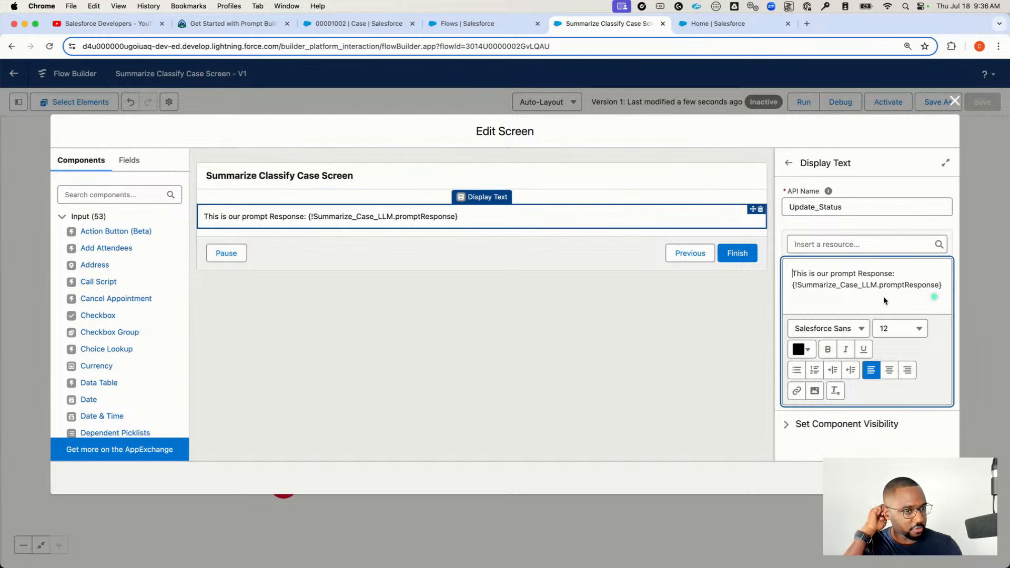
left_click(944, 287)
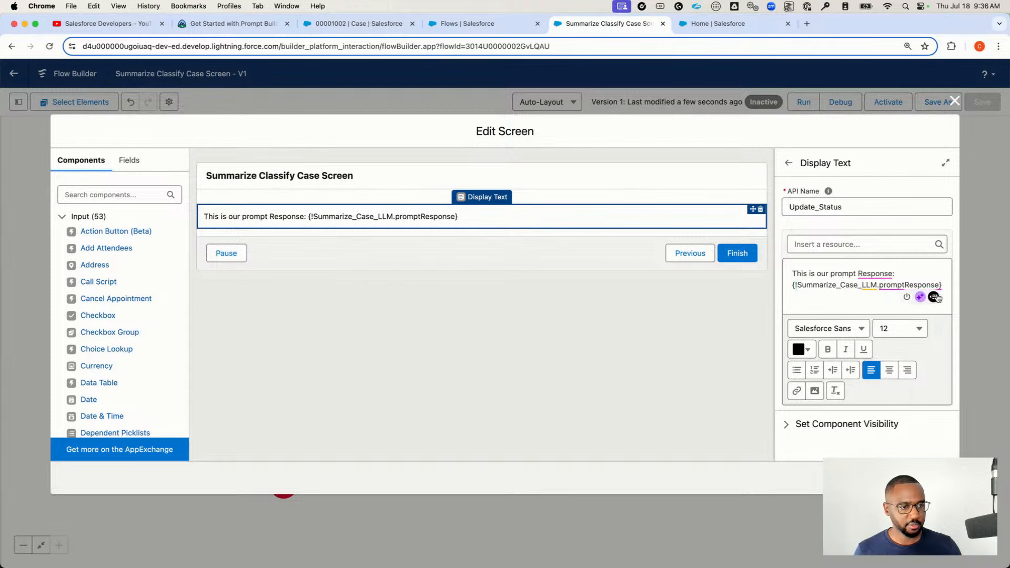
left_click(937, 298)
left_click(996, 69)
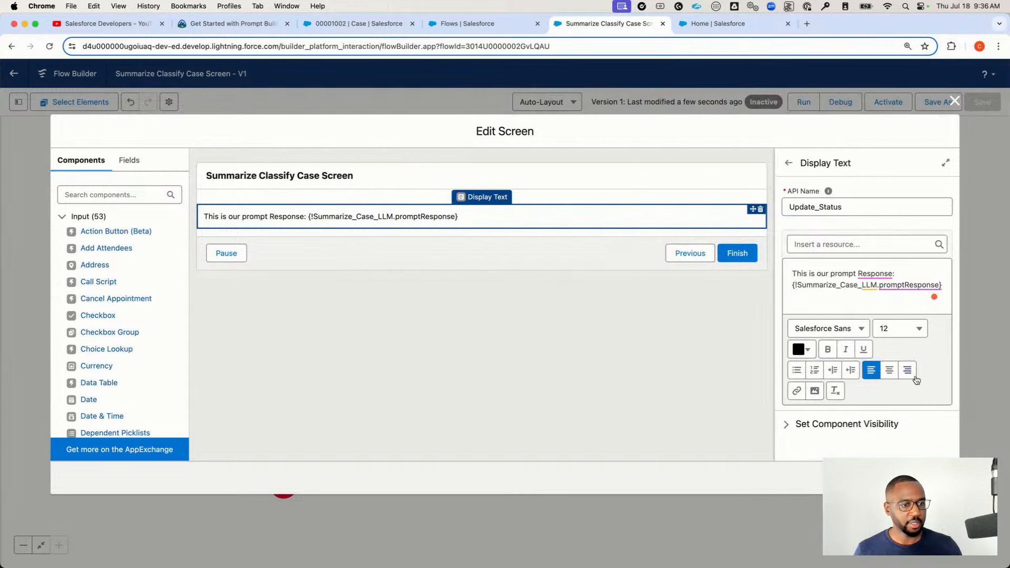
left_click(910, 300)
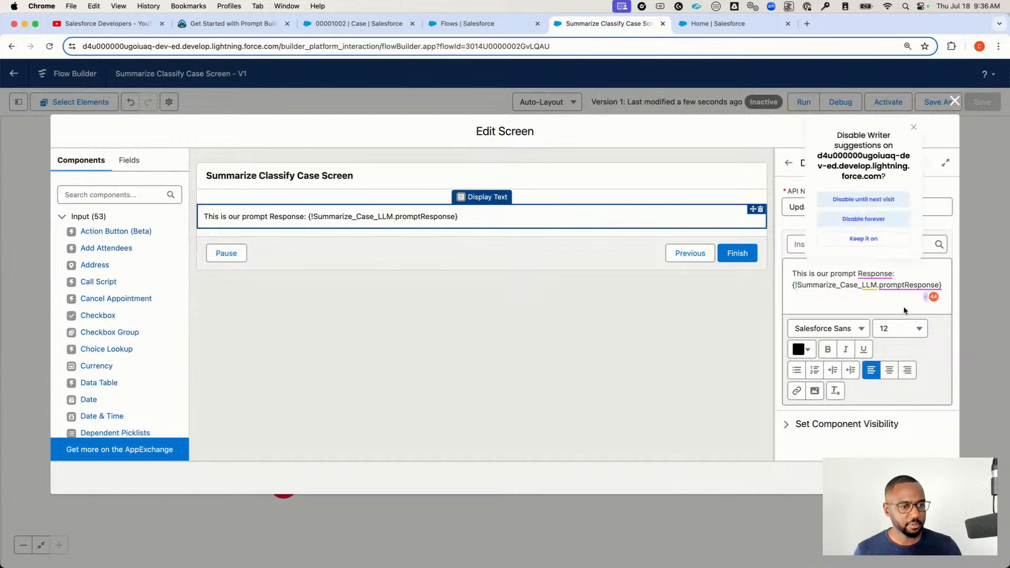
left_click(853, 221)
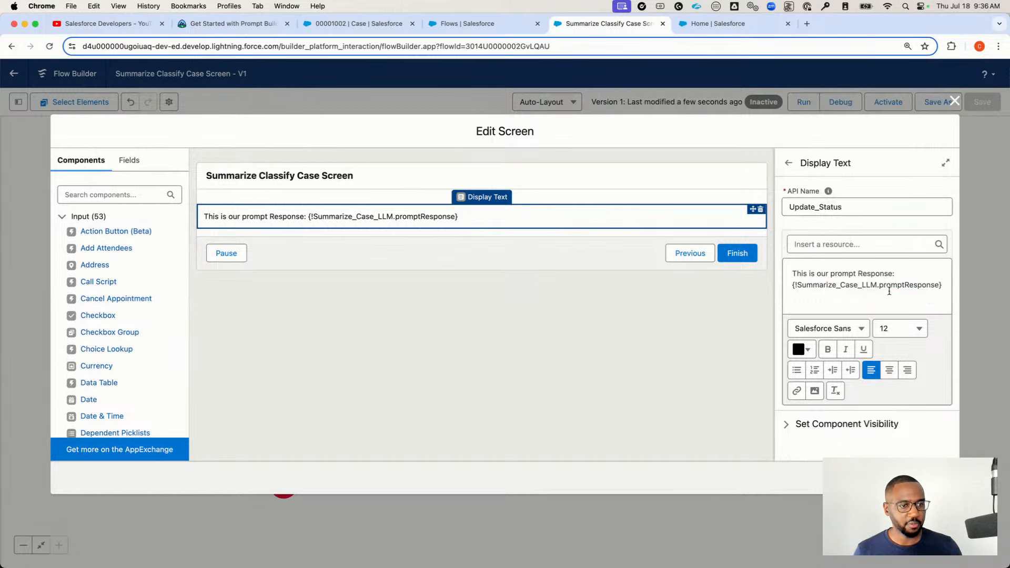
Replace the display text with "Case Type:" followed by the caseType output of Parse Case Summary
triple_click(889, 286)
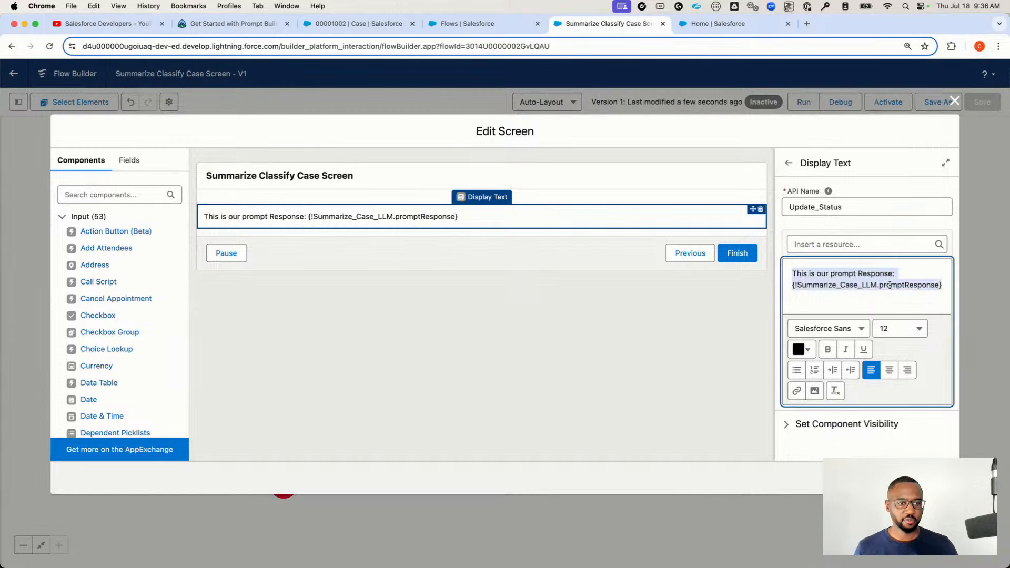
type("Prompt")
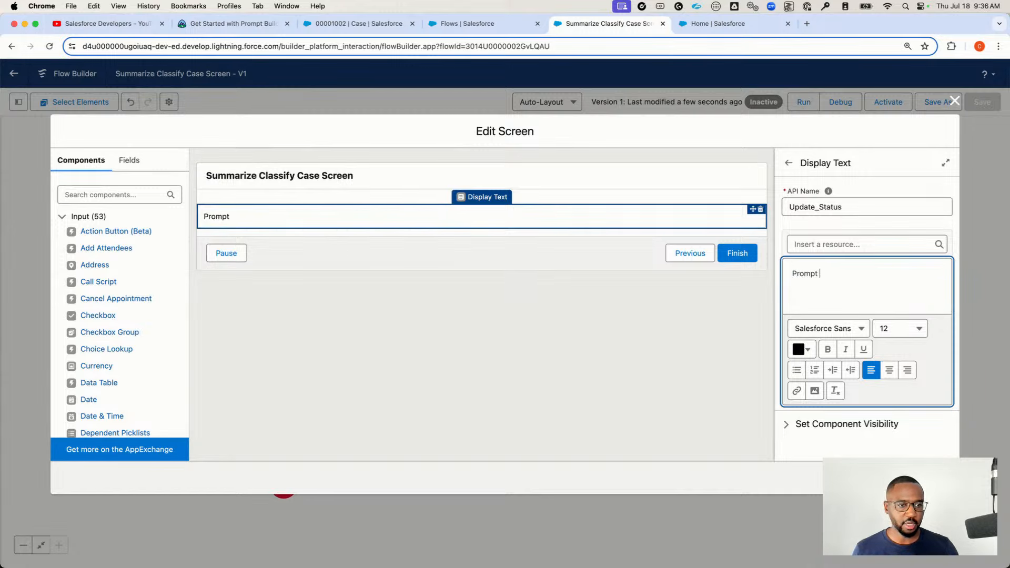
key("BackSpace")
key("BackSpace")
key("BackSpace")
key("BackSpace")
key("BackSpace")
key("BackSpace")
key("BackSpace")
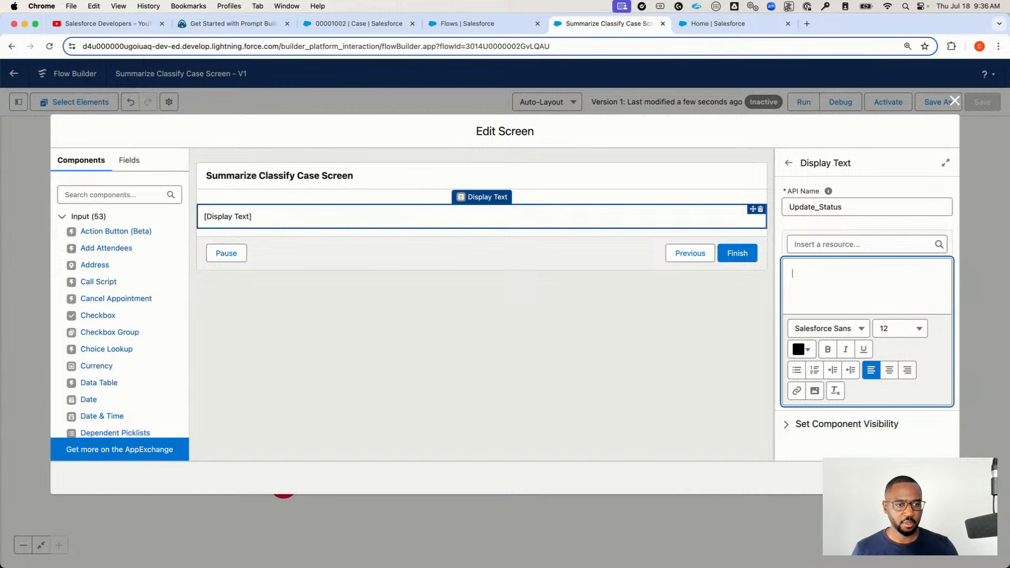
type("Case Type:")
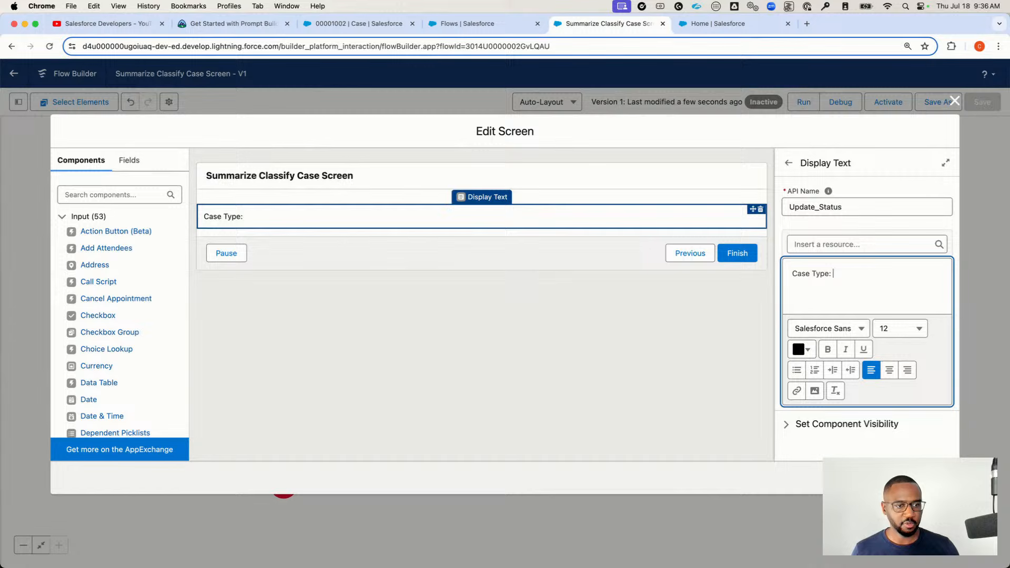
left_click(879, 244)
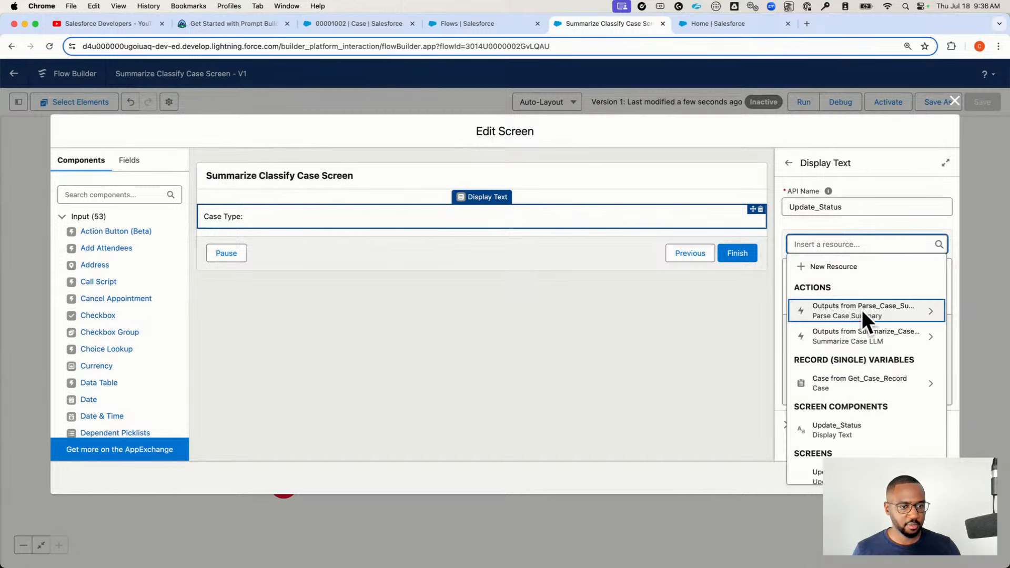
left_click(862, 310)
left_click(832, 267)
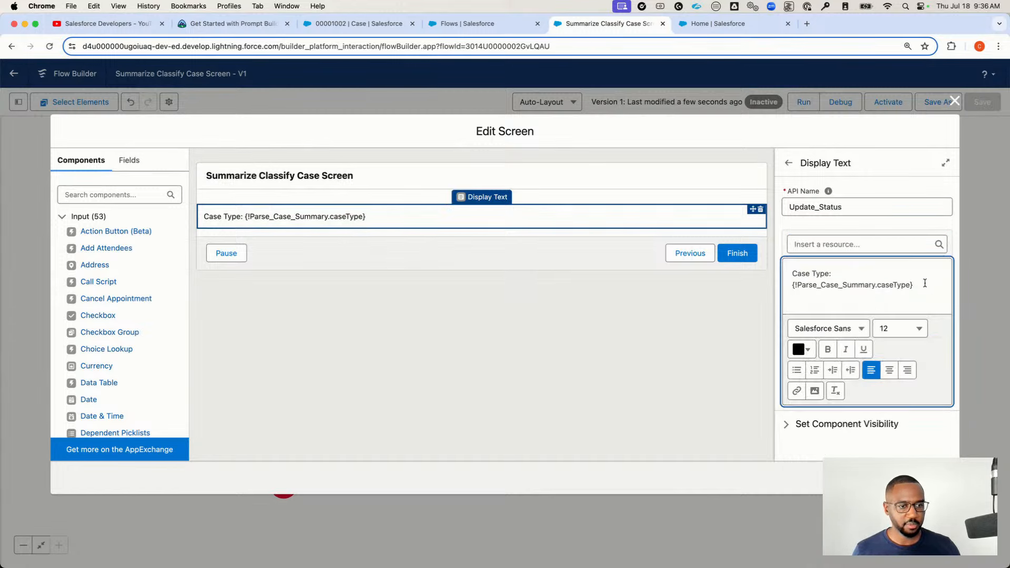
After a blank line, add "Case Reason:" with the reason output of Parse Case Summary on the line below it
key("Return")
key("Return")
type("Case Reason:")
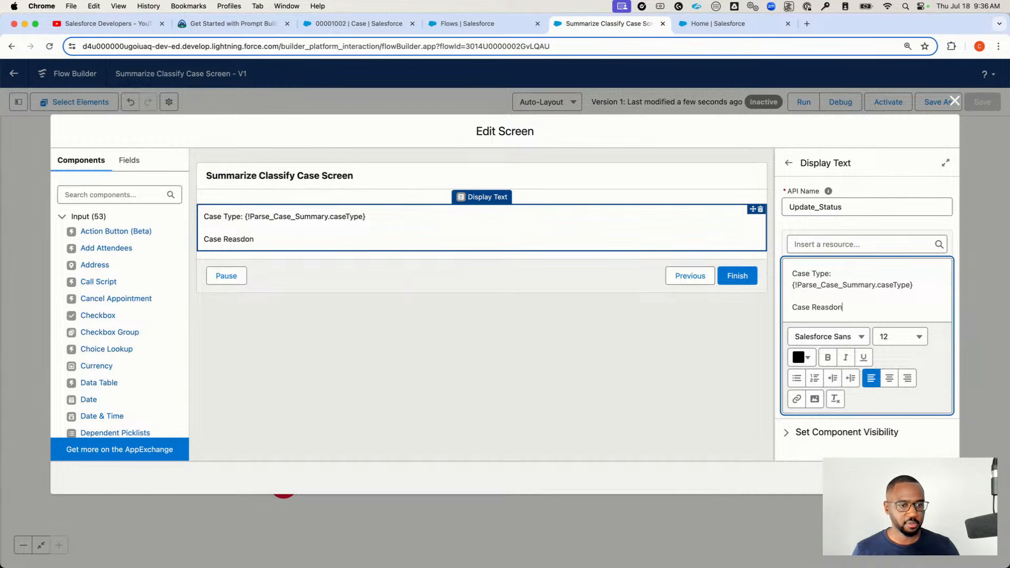
key("BackSpace")
key("BackSpace")
key("BackSpace")
type("on")
key("Return")
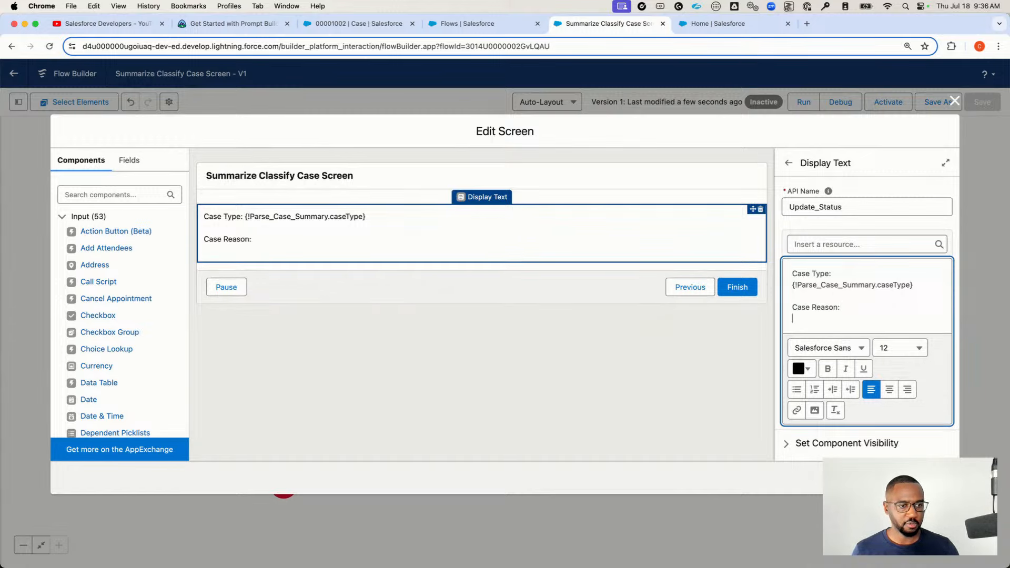
left_click(835, 243)
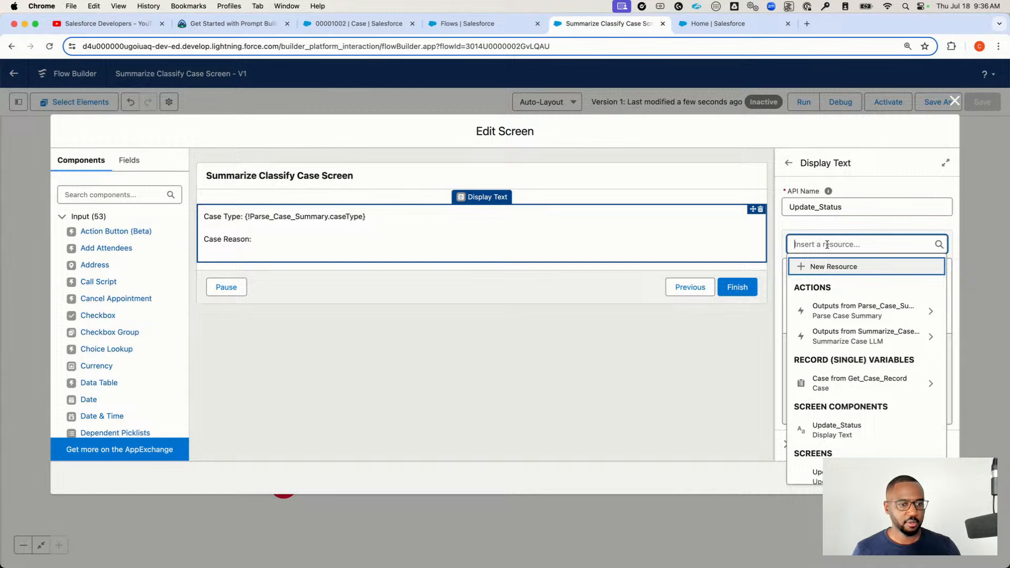
left_click(864, 315)
left_click(839, 293)
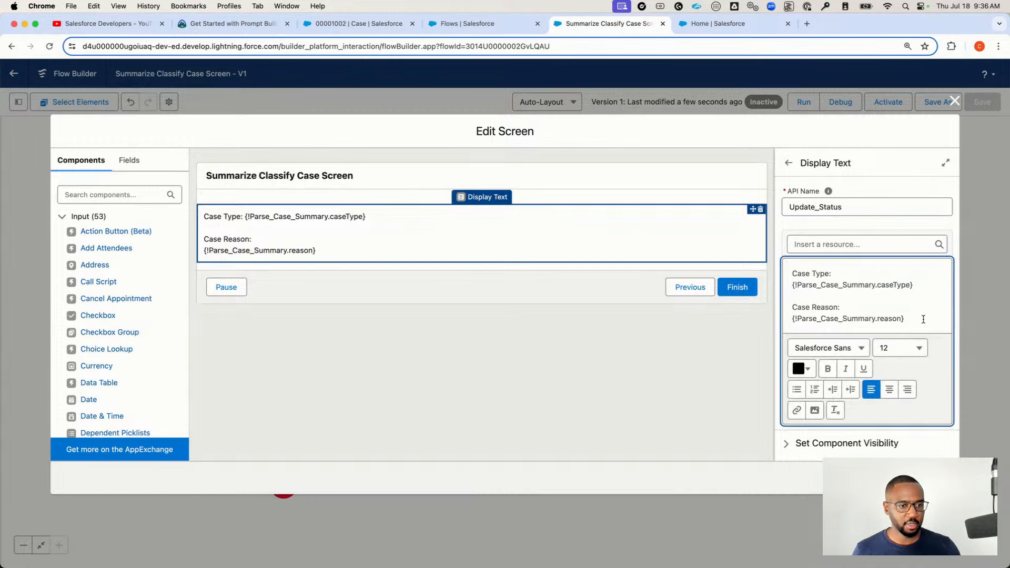
After another blank line, add the label "Case Summary:" to the display text and start a new line under it
key("Return")
key("Return")
type("Case ")
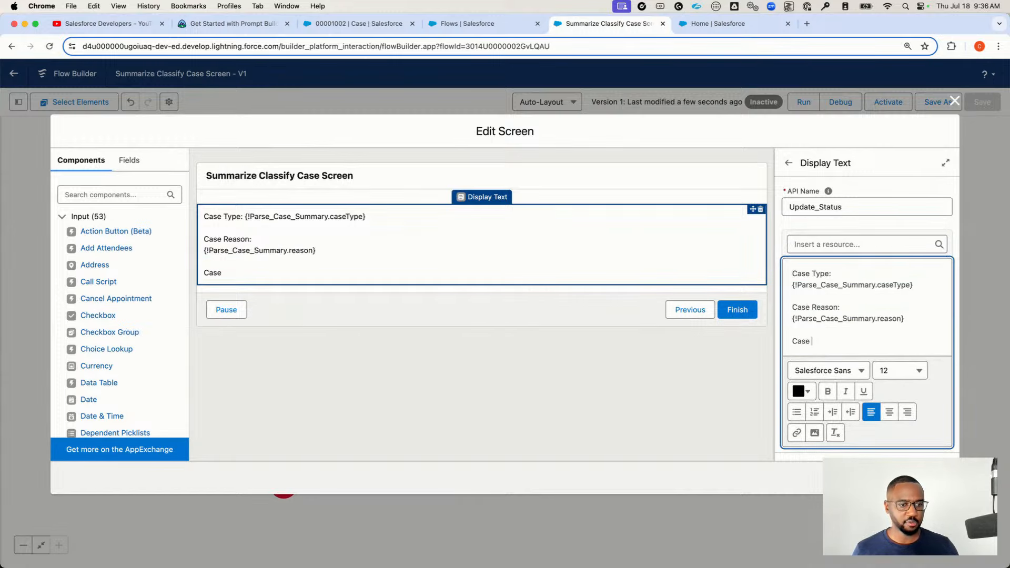
type("SummaryL:")
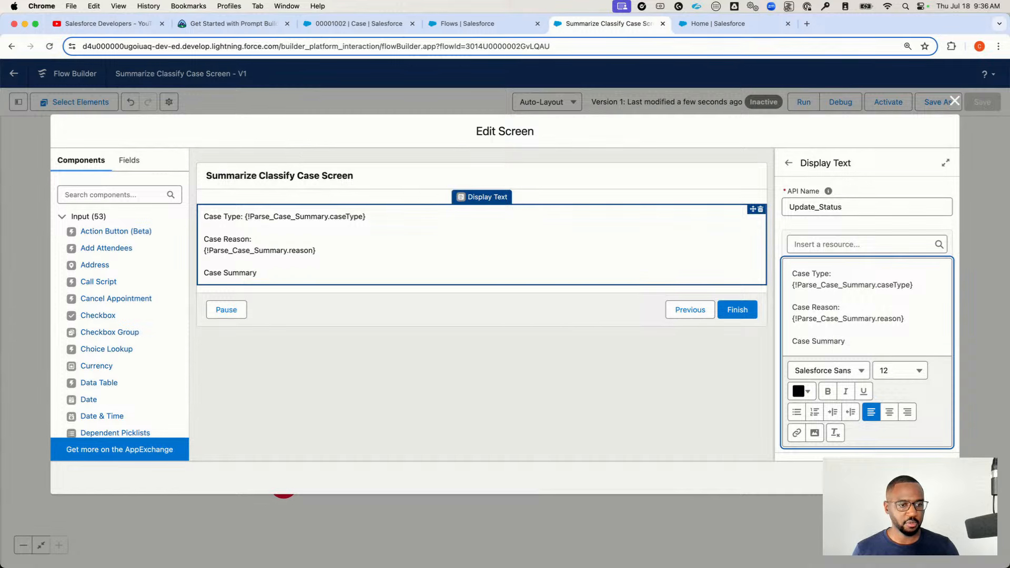
key("Return")
left_click(813, 245)
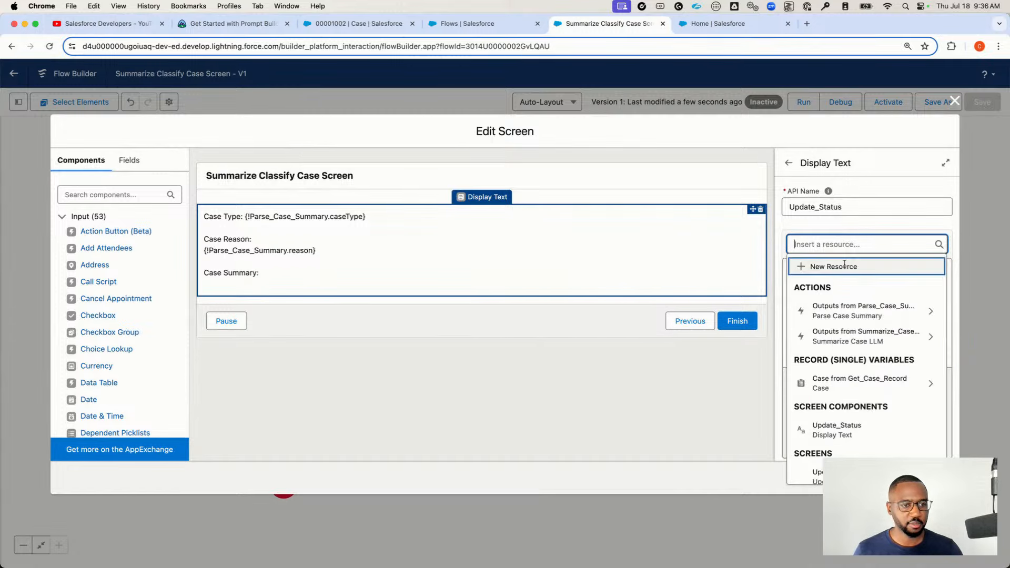
left_click(866, 339)
left_click(896, 244)
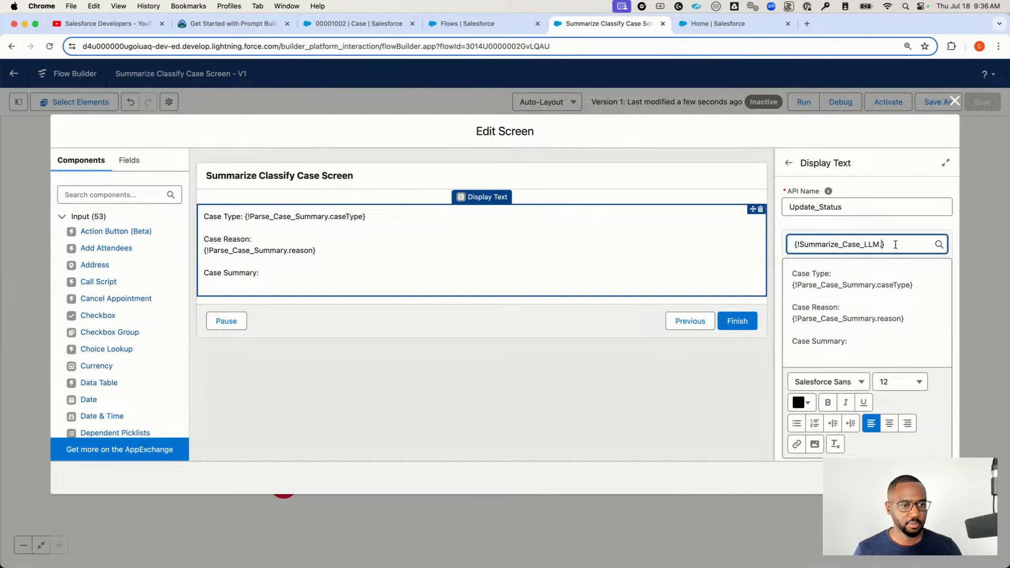
triple_click(883, 245)
key("BackSpace")
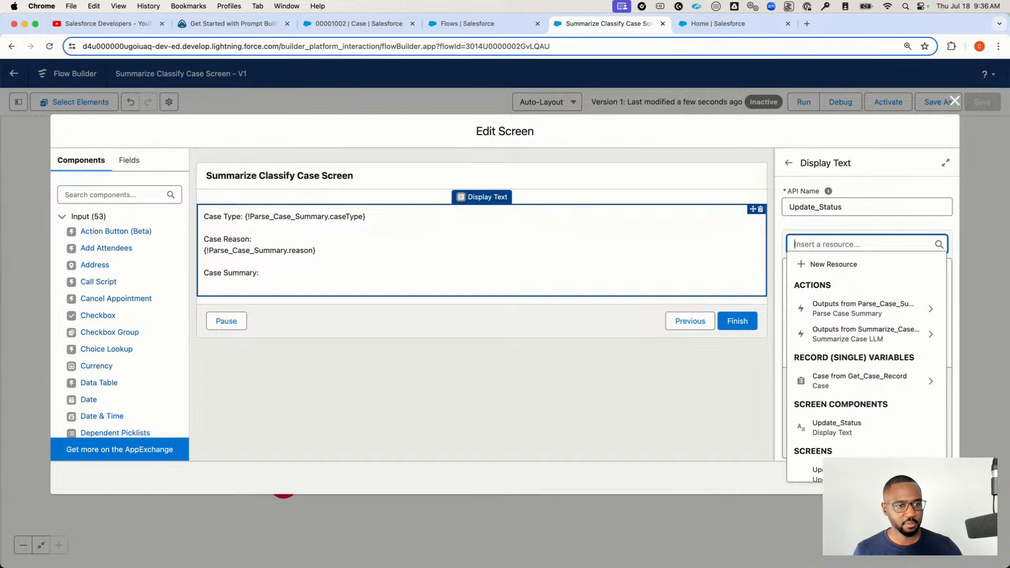
Add the summary output of Parse Case Summary under "Case Summary:", close the screen editor, and save the flow
left_click(874, 311)
left_click(853, 329)
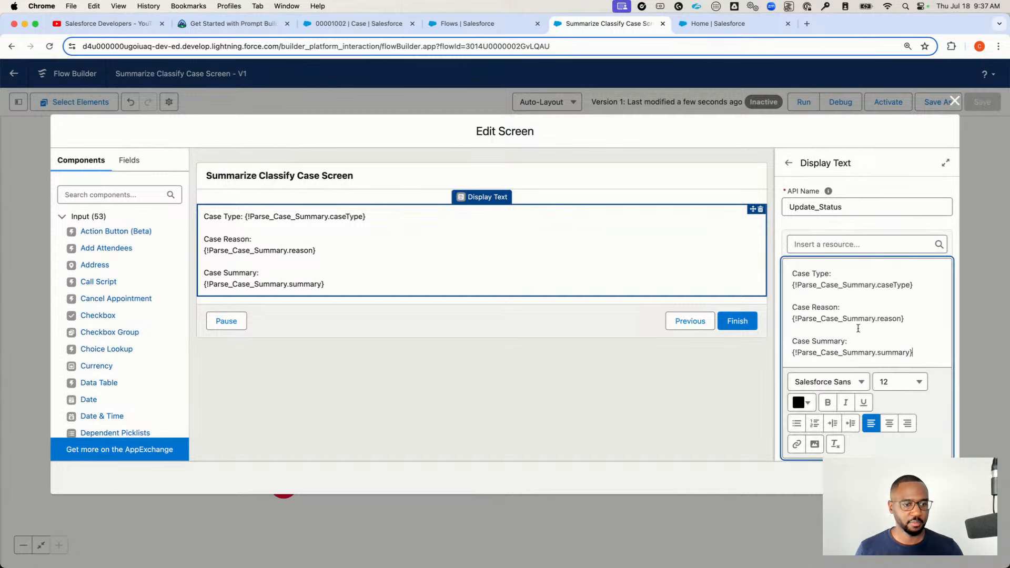
left_click(955, 100)
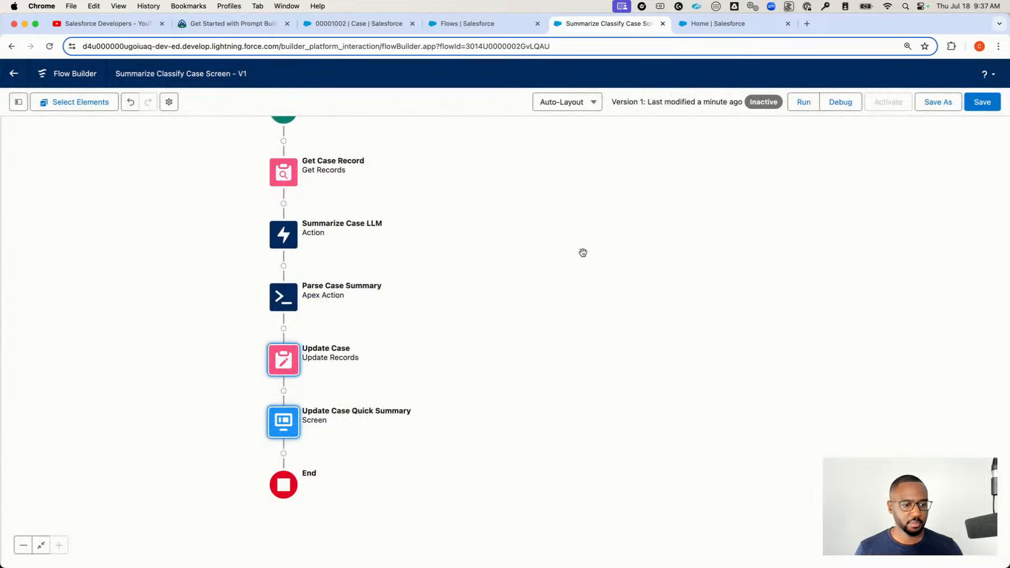
left_click(982, 102)
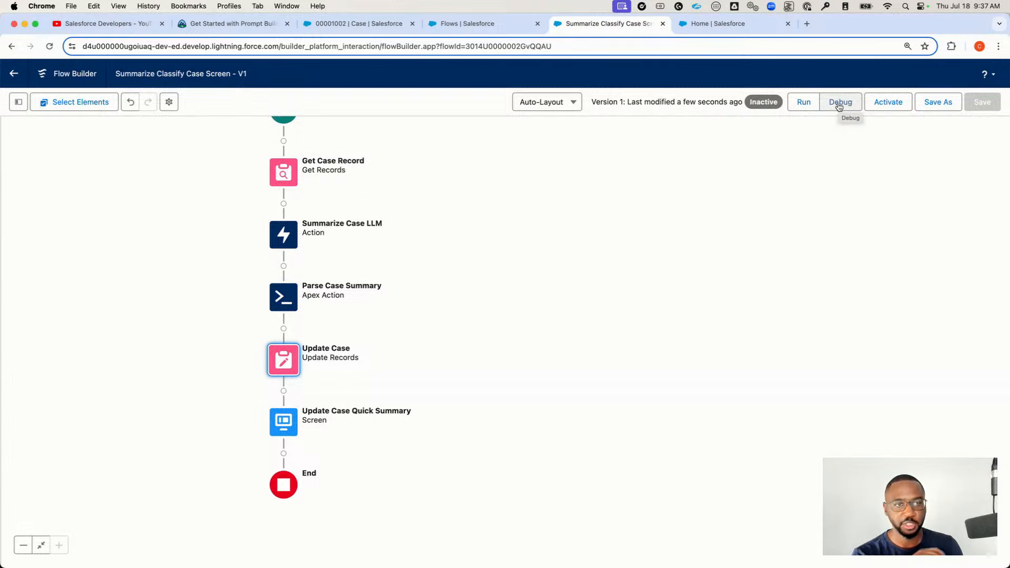
Debug the flow using the record ID copied from the GC5060 electrical wiring installation case as the recordId input
left_click(839, 103)
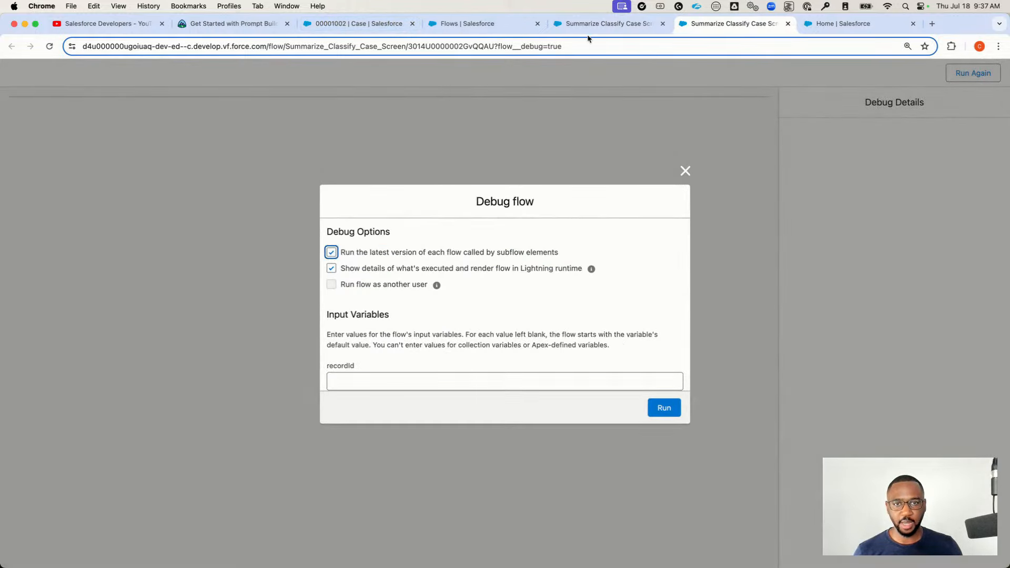
left_click(358, 23)
double_click(405, 42)
key("super+c")
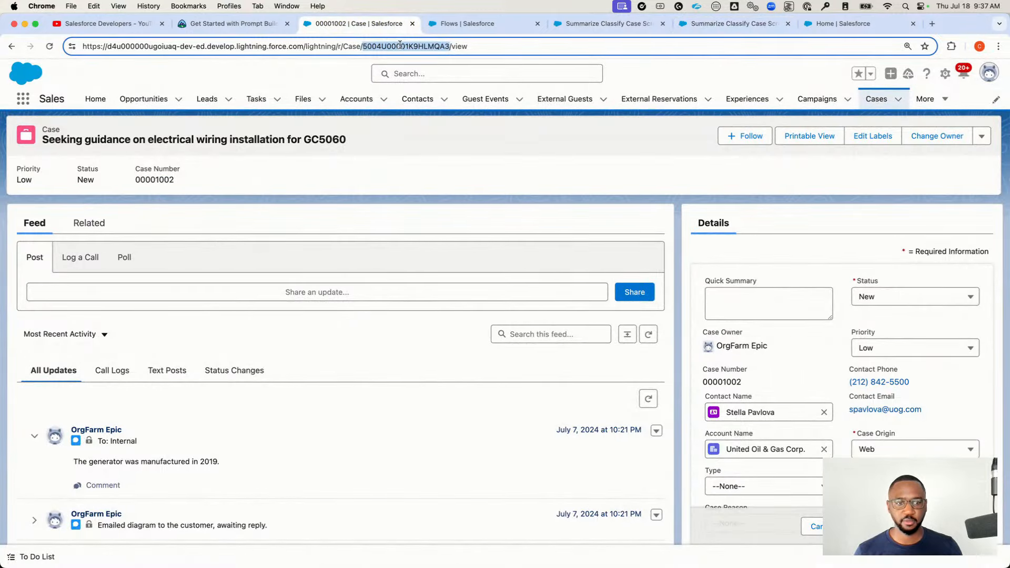
left_click(761, 29)
left_click(384, 377)
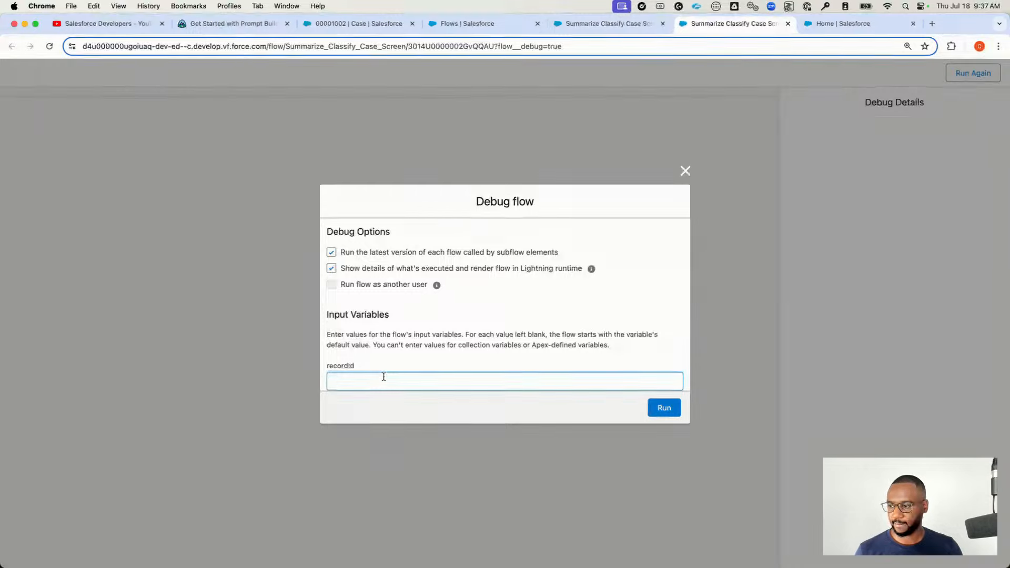
key("super+v")
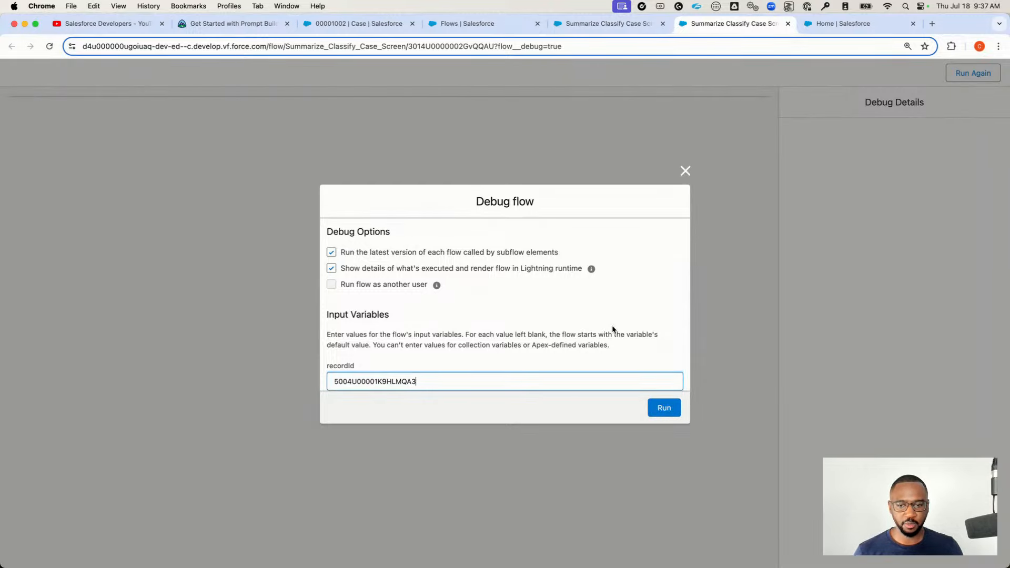
left_click(664, 409)
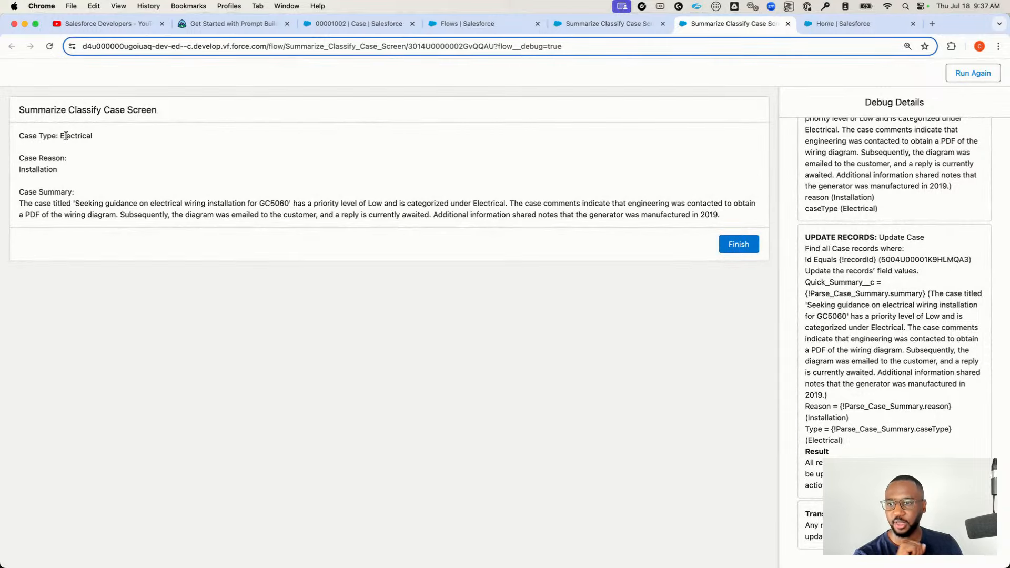
Examine the case type, reason and summary on the result screen and in the debug details, and close the debug run
left_click_drag(62, 136, 117, 138)
left_click_drag(19, 170, 65, 169)
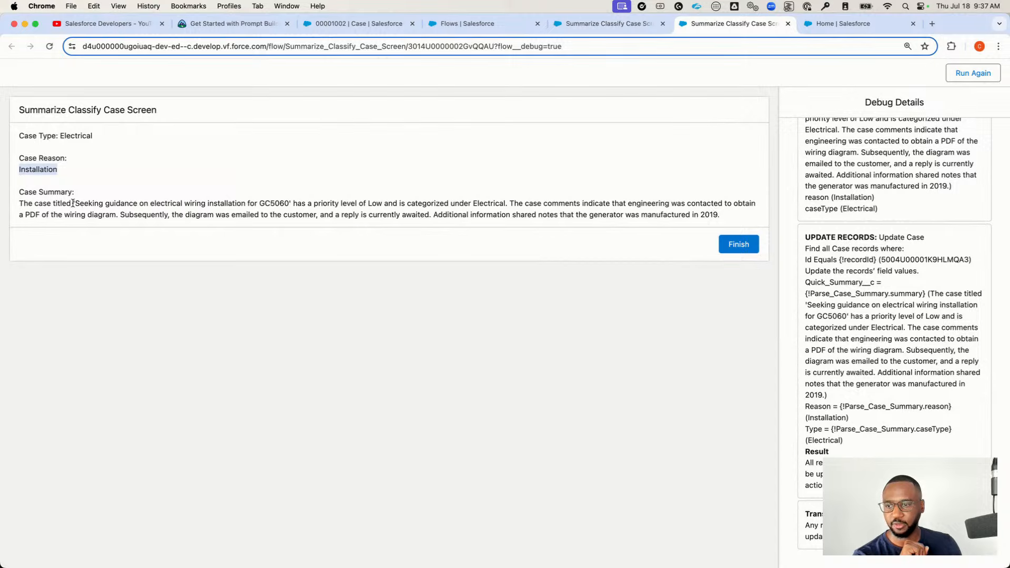
left_click_drag(73, 203, 287, 205)
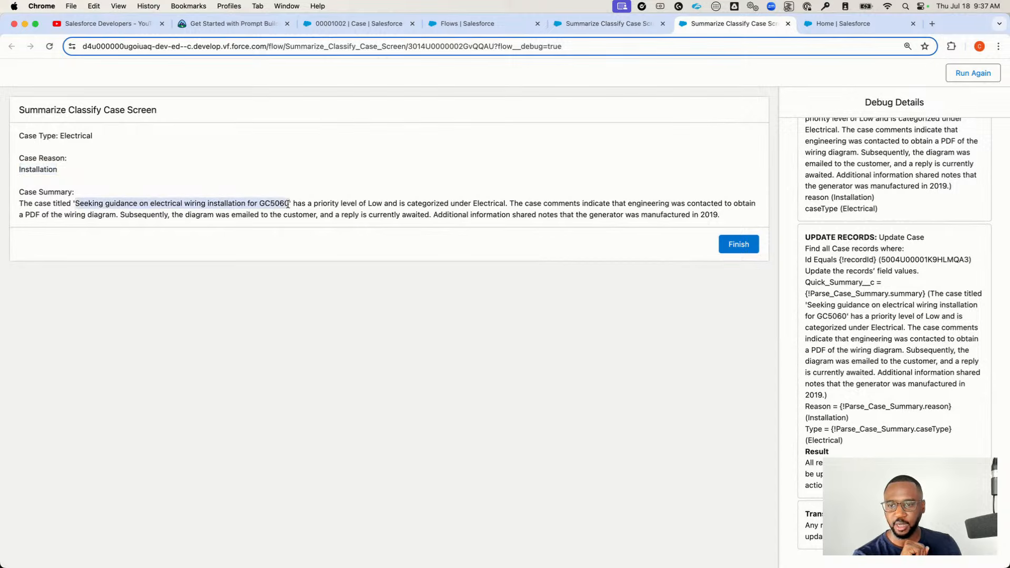
left_click(80, 203)
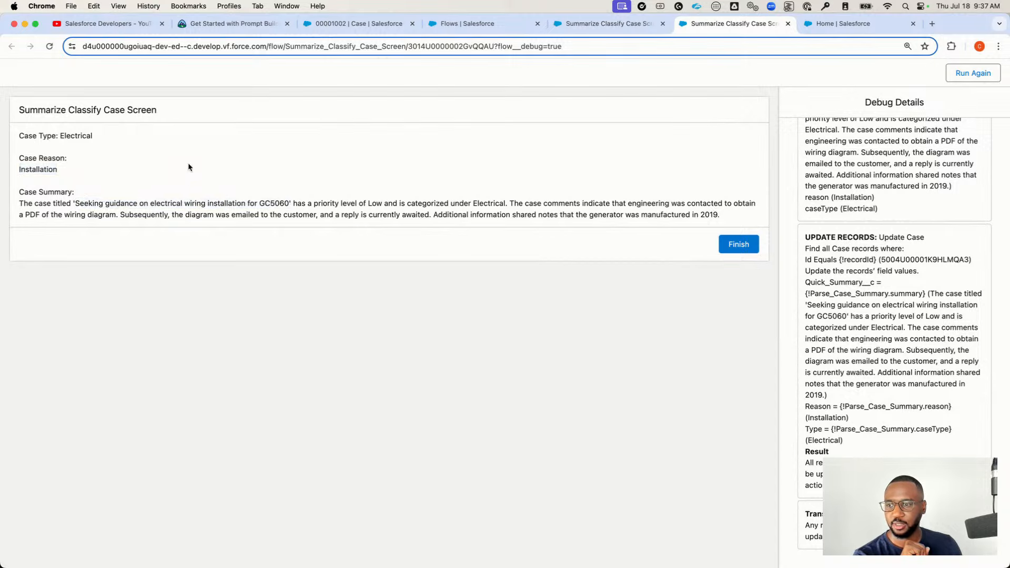
double_click(220, 202)
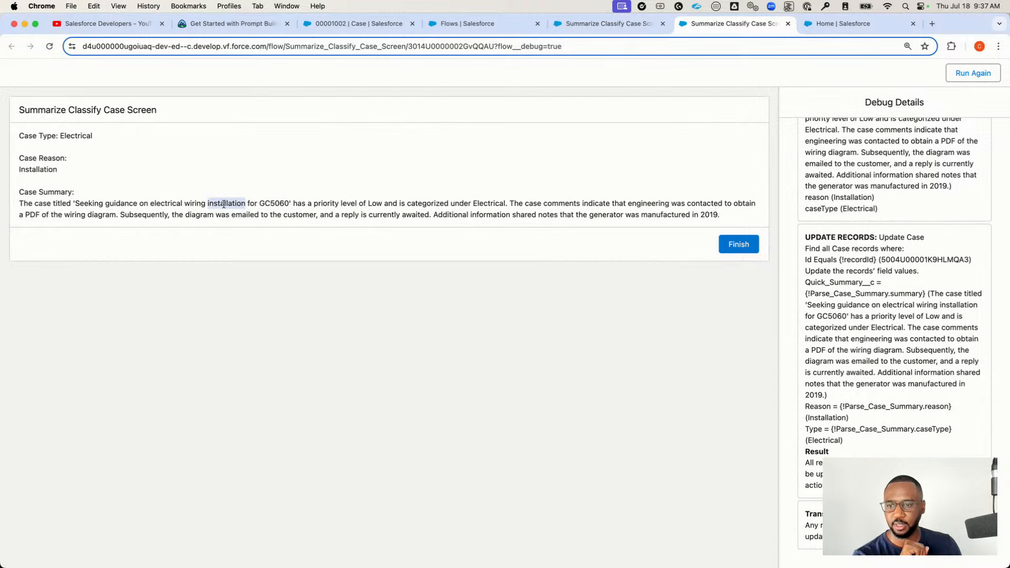
double_click(160, 203)
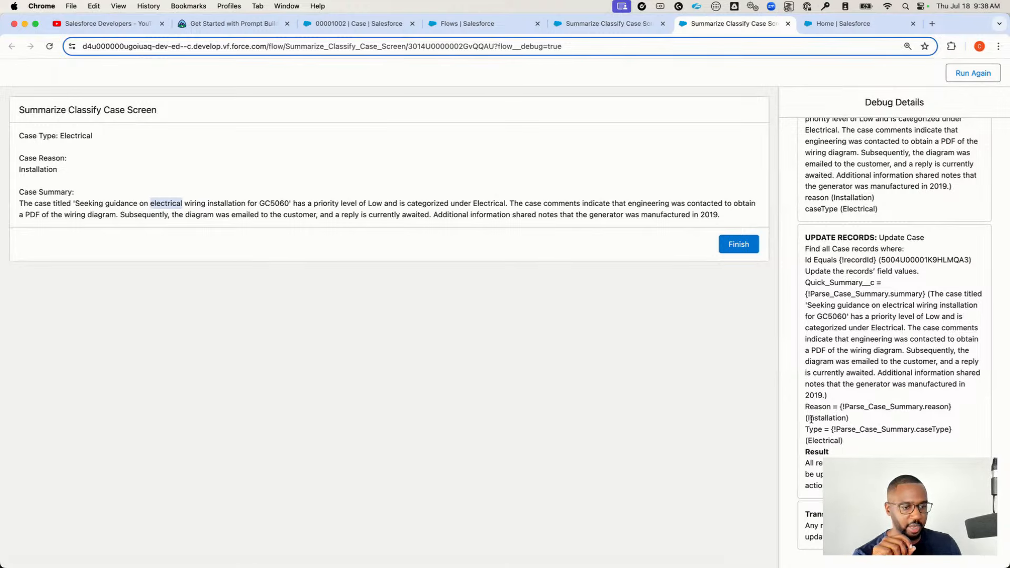
left_click_drag(808, 418, 845, 418)
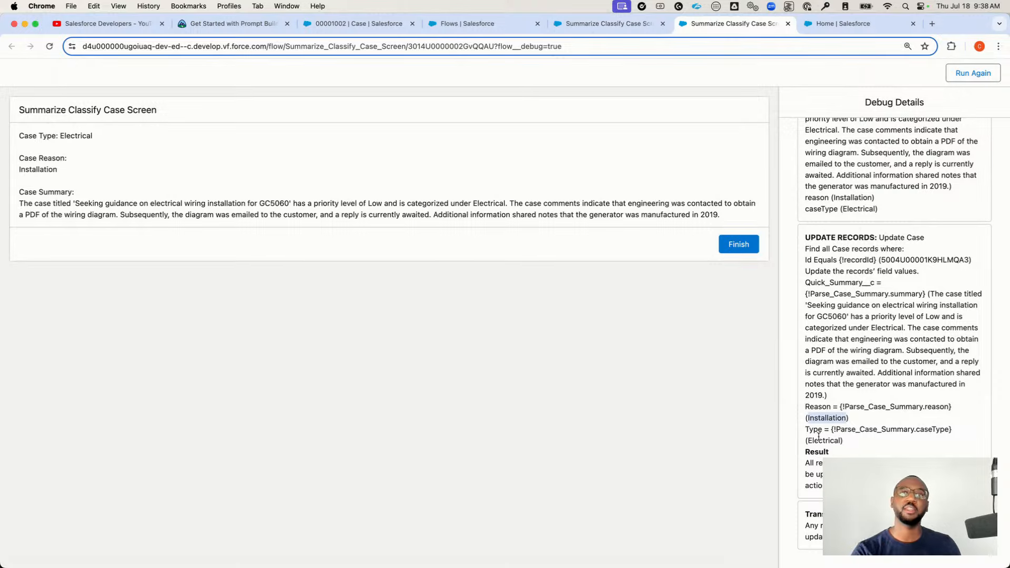
double_click(822, 441)
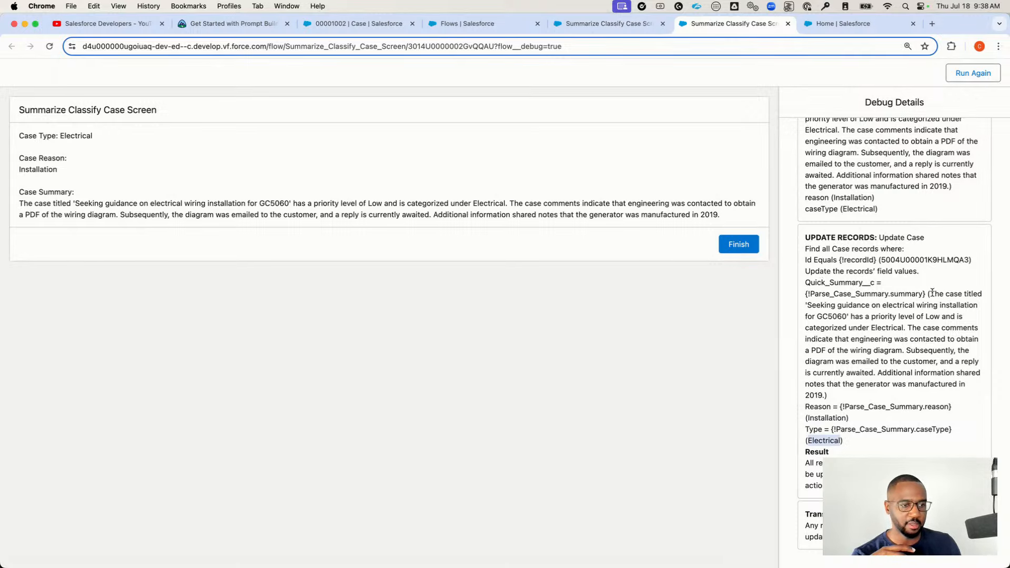
left_click_drag(929, 294, 824, 395)
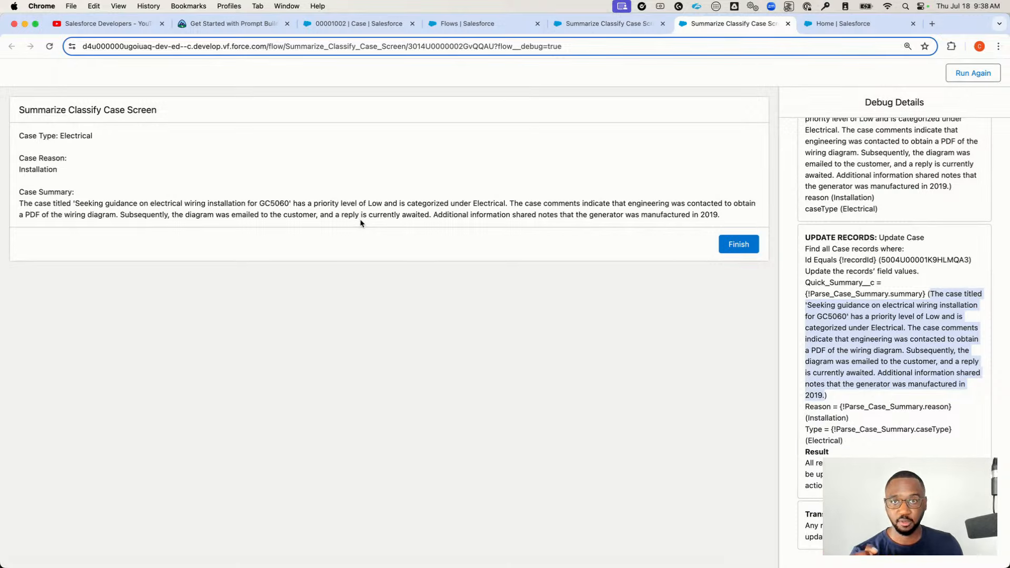
scroll(914, 271, "up", 5)
scroll(913, 270, "up", 10)
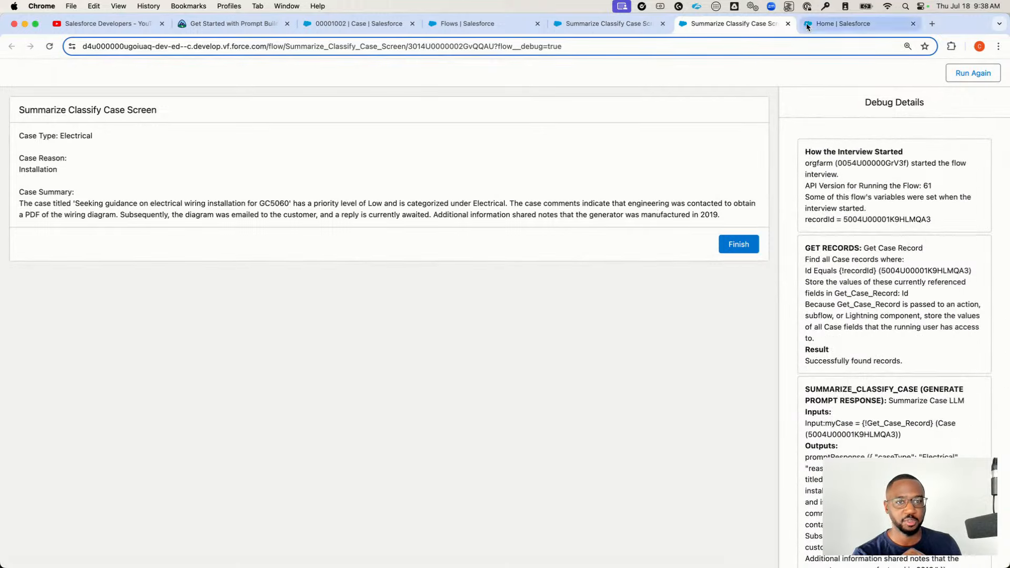
left_click(788, 23)
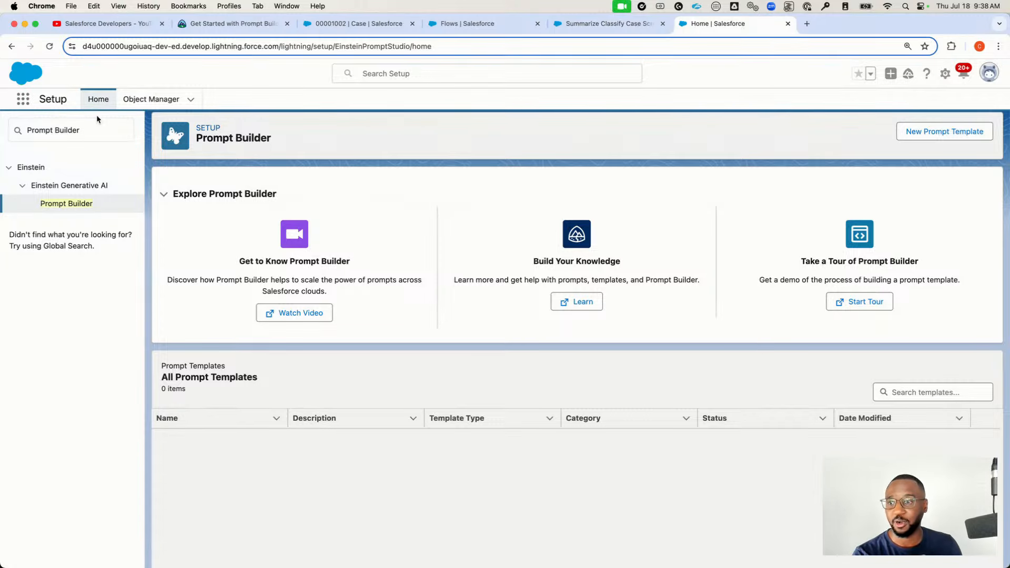
Open the Case object in Object Manager and start creating a new action for it
double_click(79, 134)
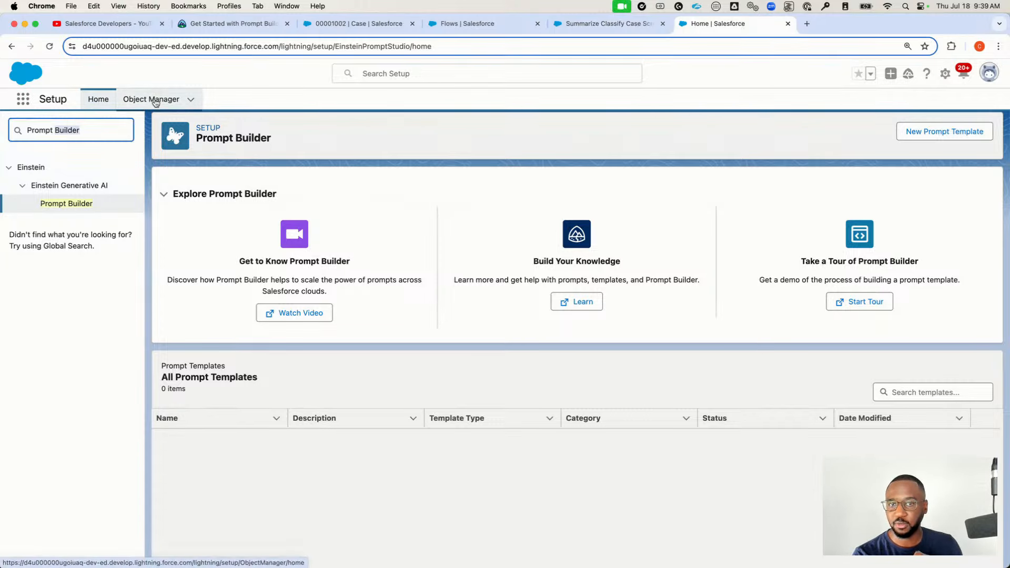
left_click(156, 101)
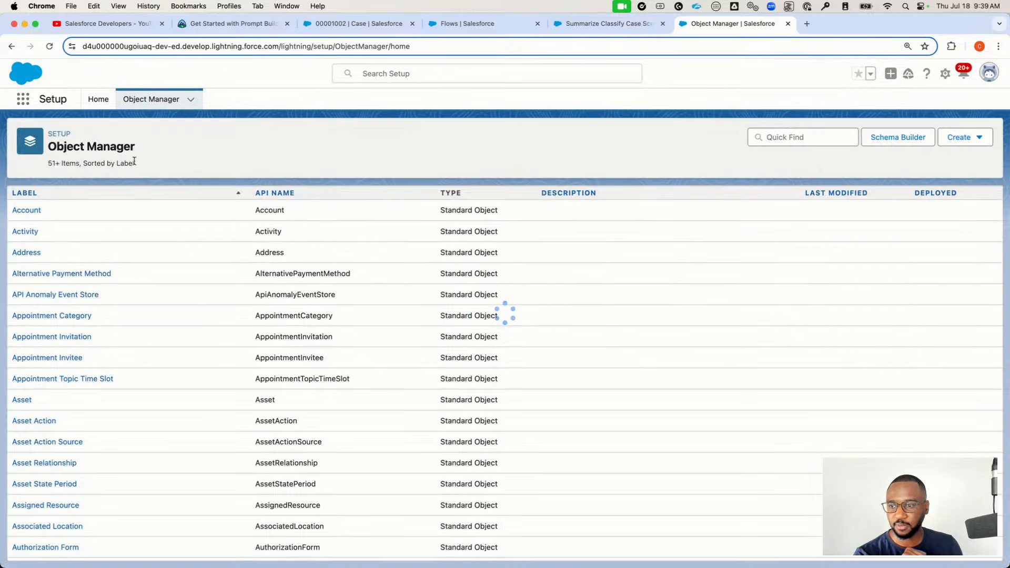
left_click(777, 134)
type("Case")
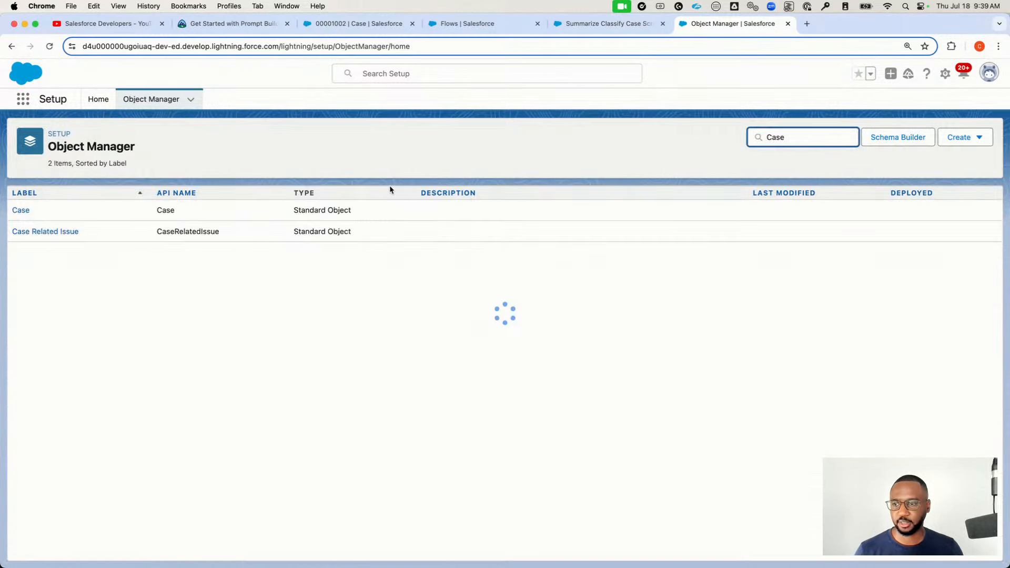
left_click(21, 212)
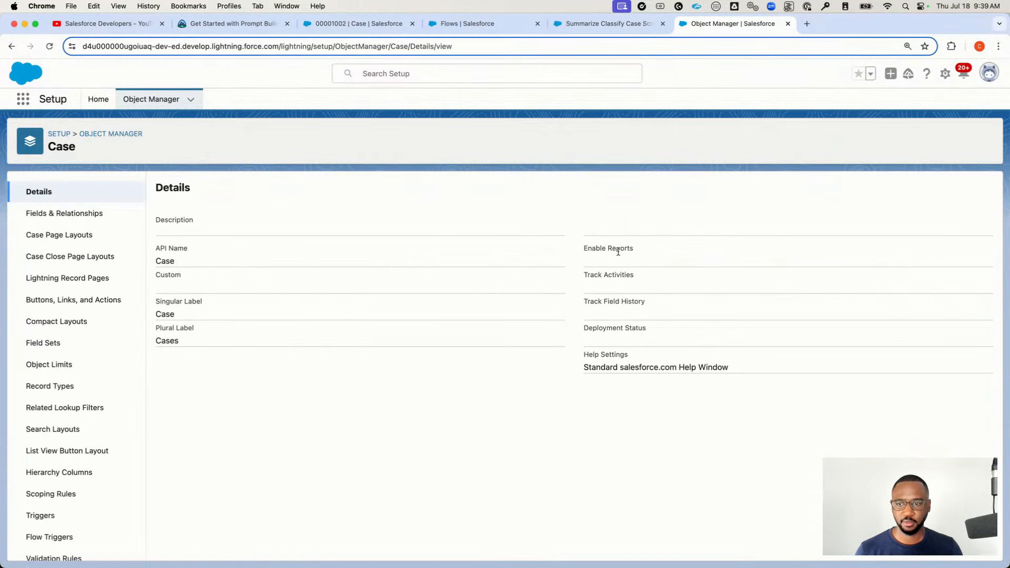
left_click(88, 300)
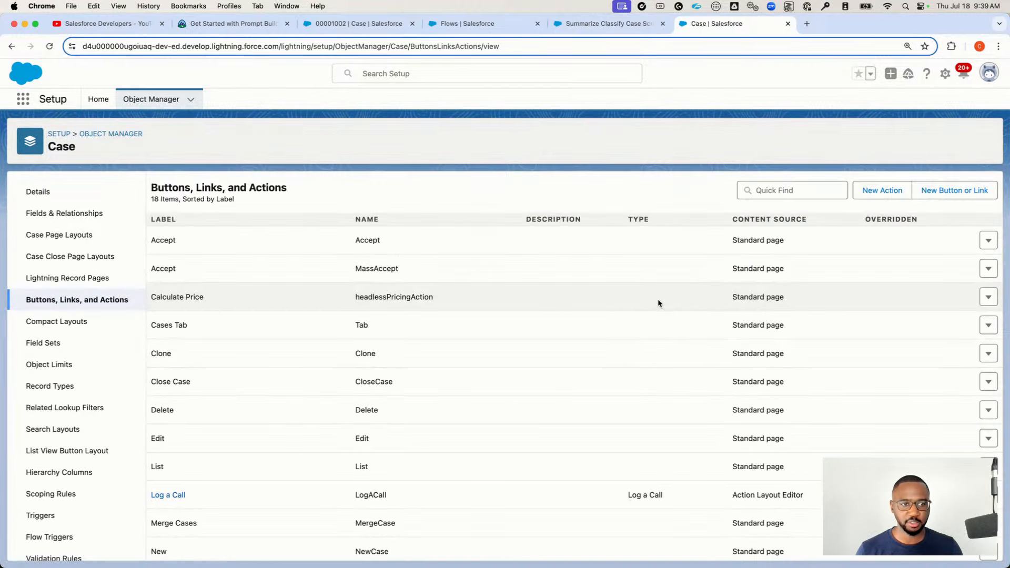
left_click(883, 195)
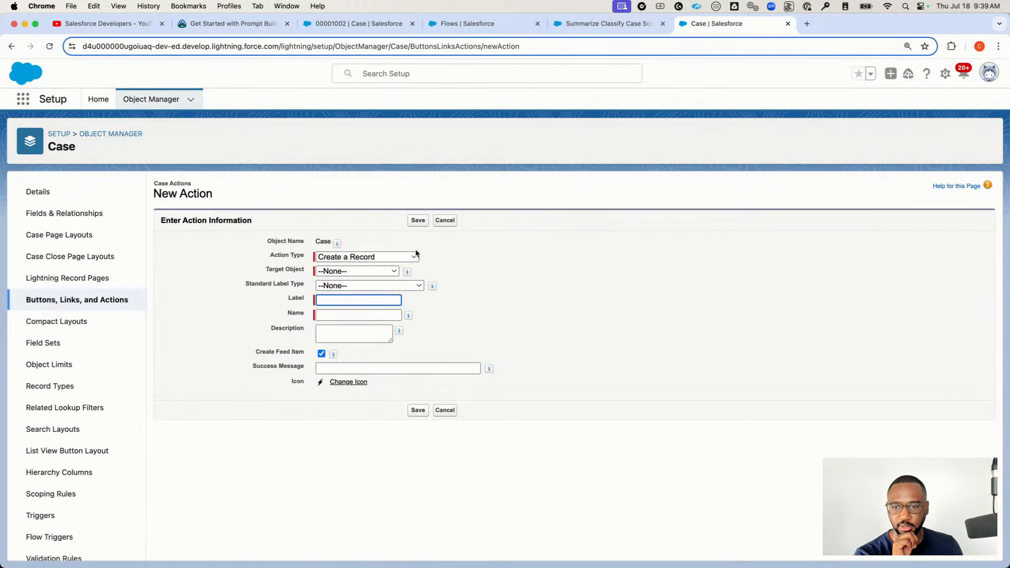
Try to set the new action's type to Flow and find the Summarize Classify Case Screen flow, reloading the form for a second attempt
left_click(399, 259)
left_click(345, 331)
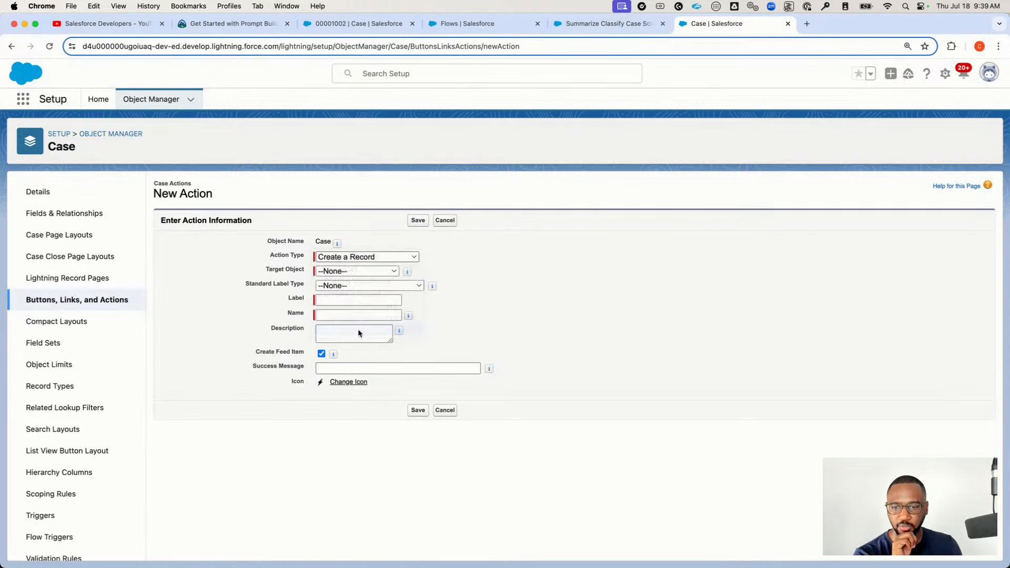
left_click(421, 271)
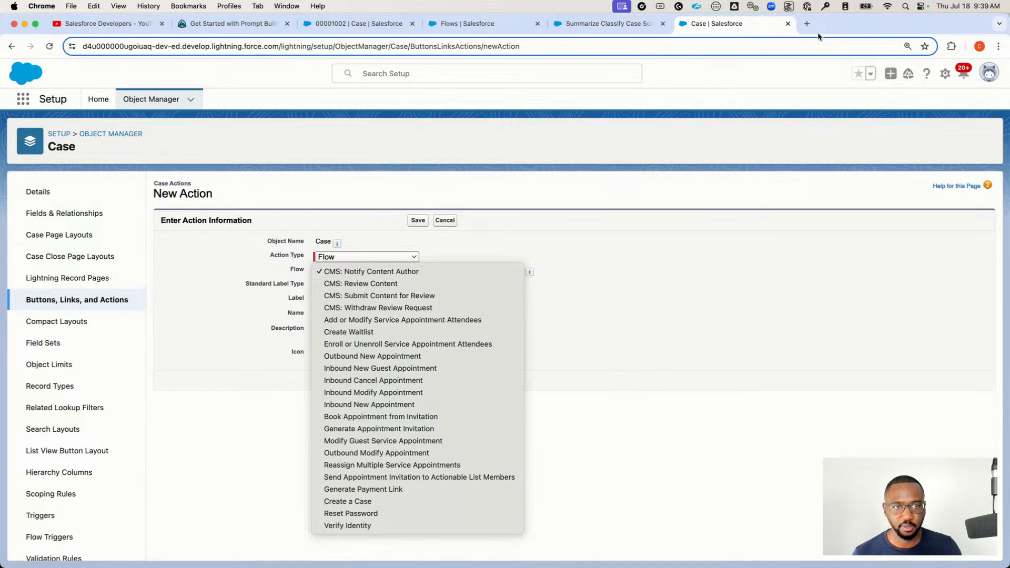
left_click(635, 308)
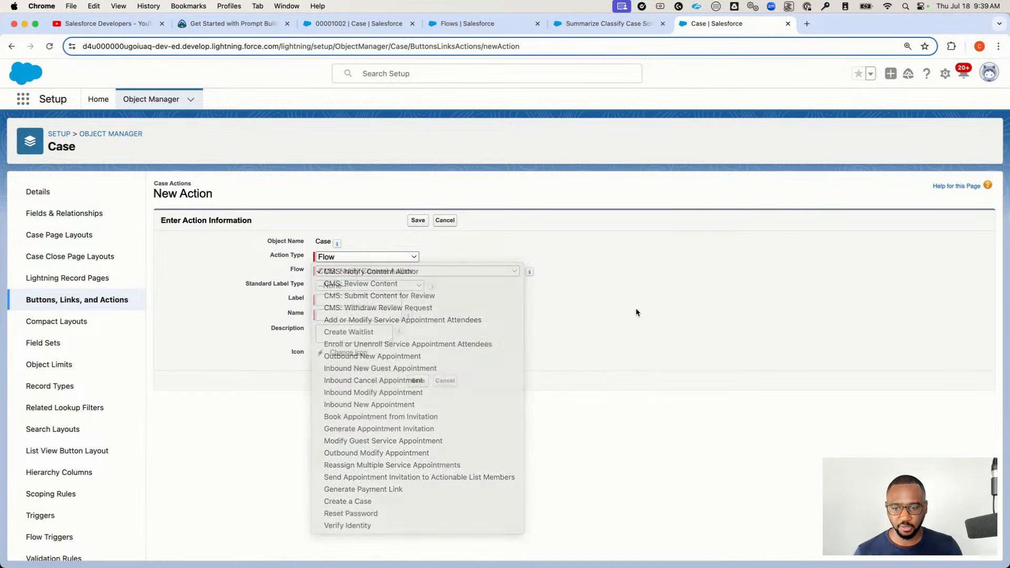
key("cmd+r")
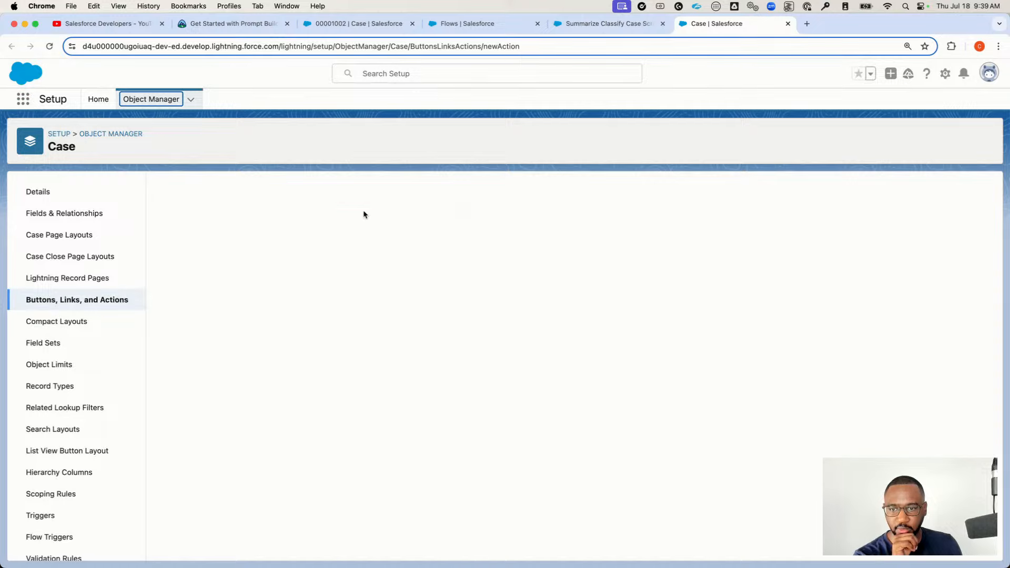
left_click(399, 258)
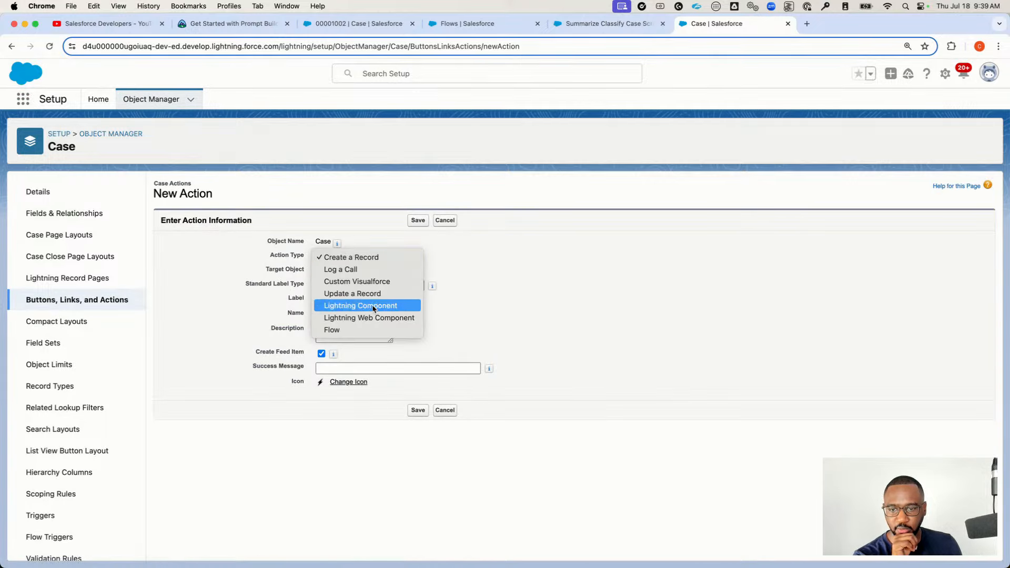
left_click(372, 330)
left_click(380, 272)
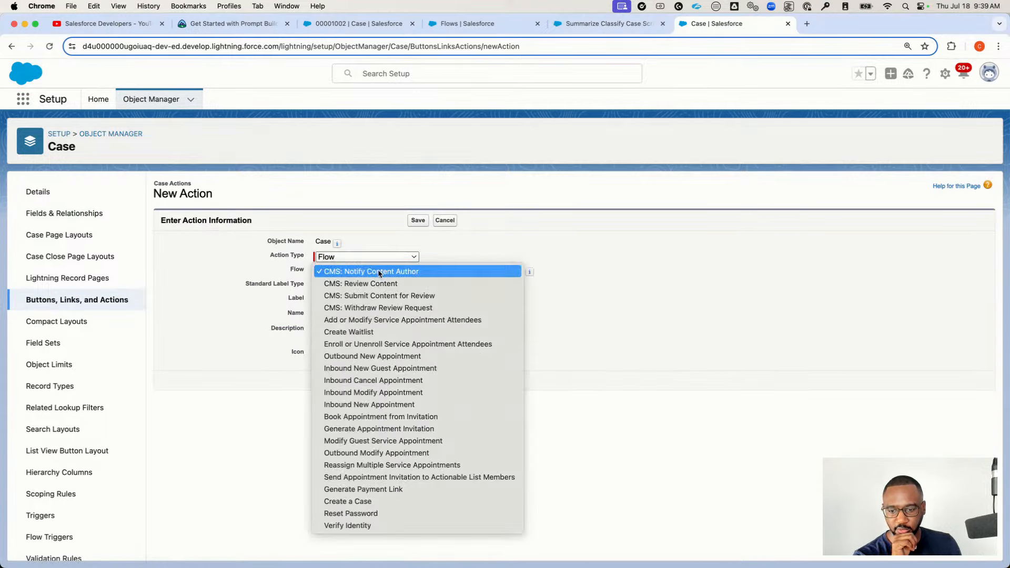
left_click(604, 292)
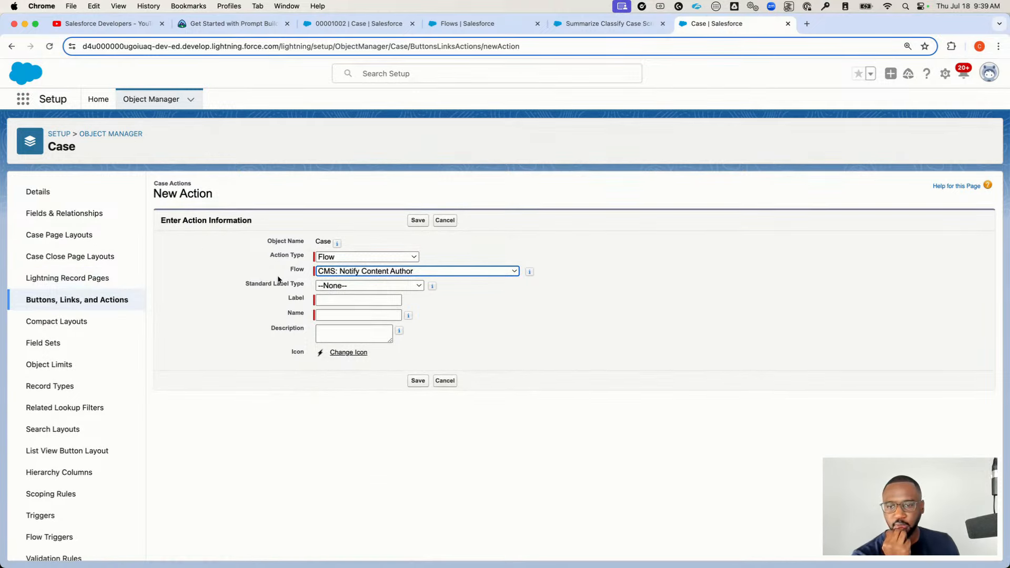
Activate the Summarize Classify Case Screen flow in Flow Builder
left_click(611, 25)
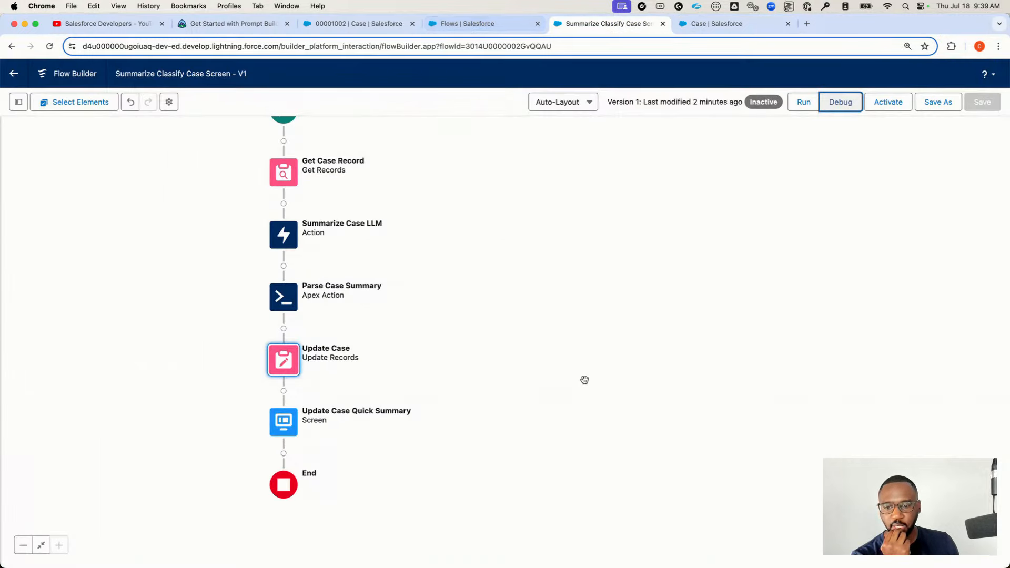
left_click(891, 105)
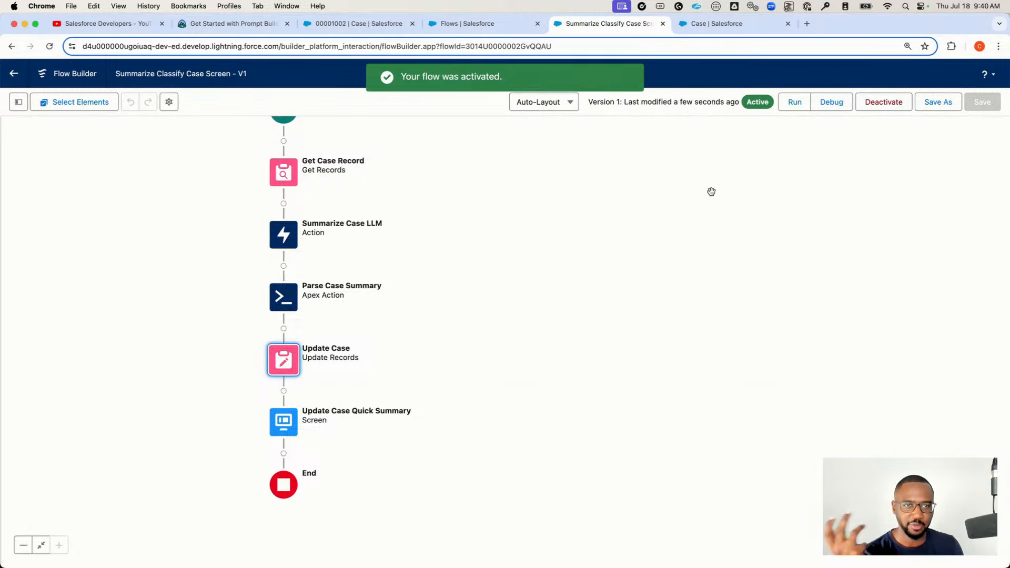
In the new Case action form, set the action type to Flow and choose the Summarize Classify Case Screen flow
left_click(720, 25)
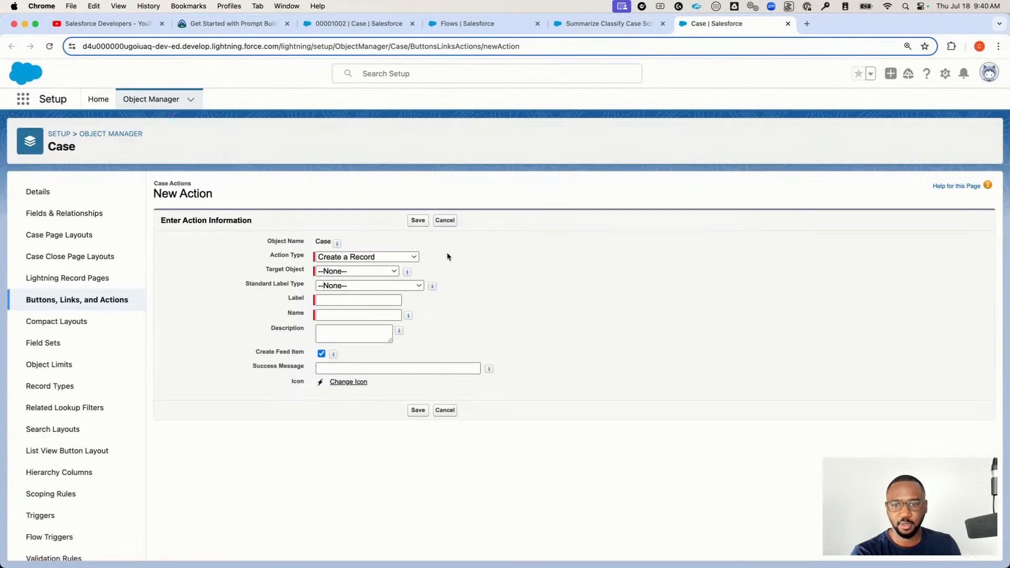
left_click(369, 255)
left_click(352, 330)
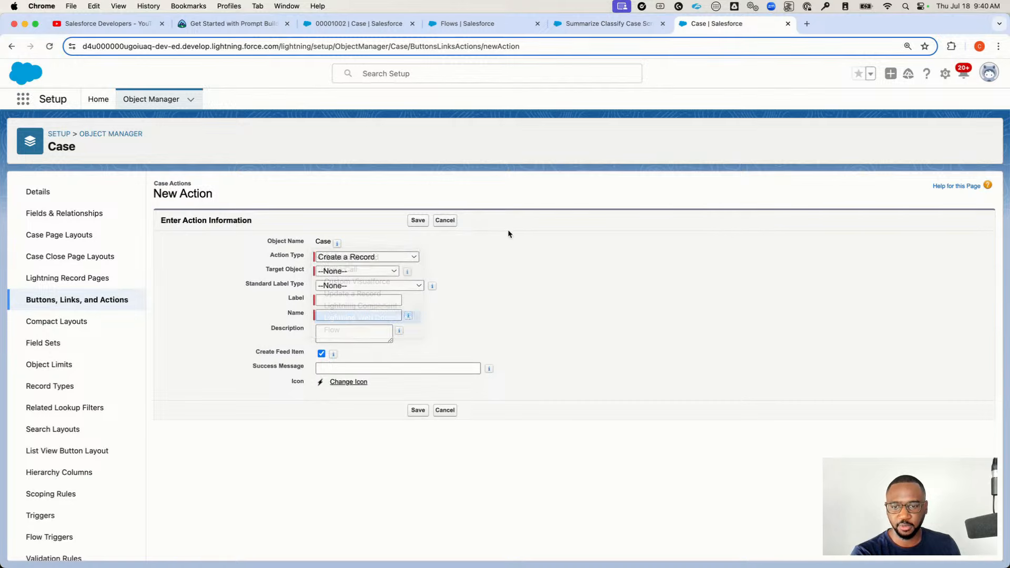
left_click(384, 271)
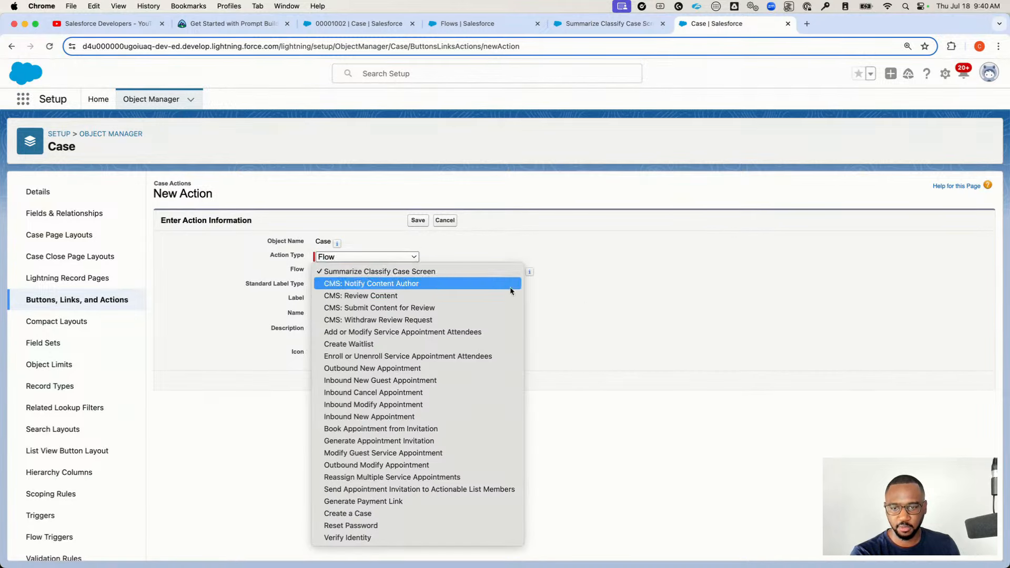
left_click(452, 270)
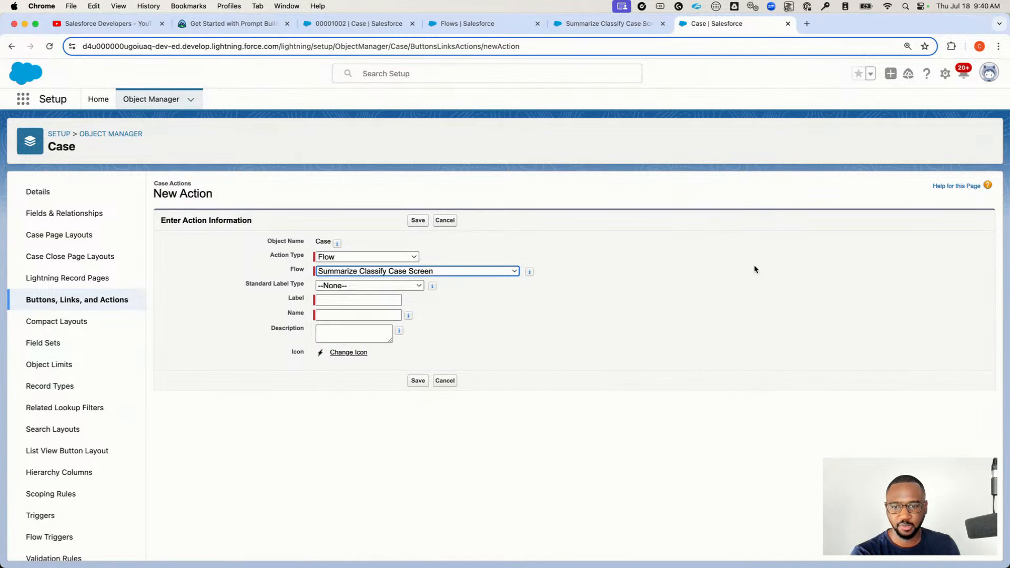
left_click(348, 300)
type("C")
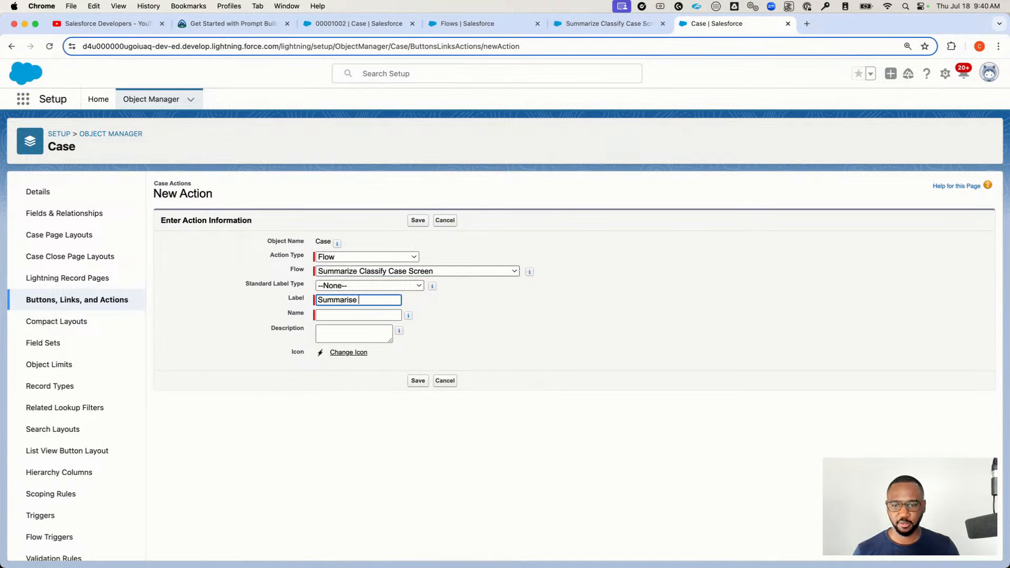
type("ummarise Case")
key("Tab")
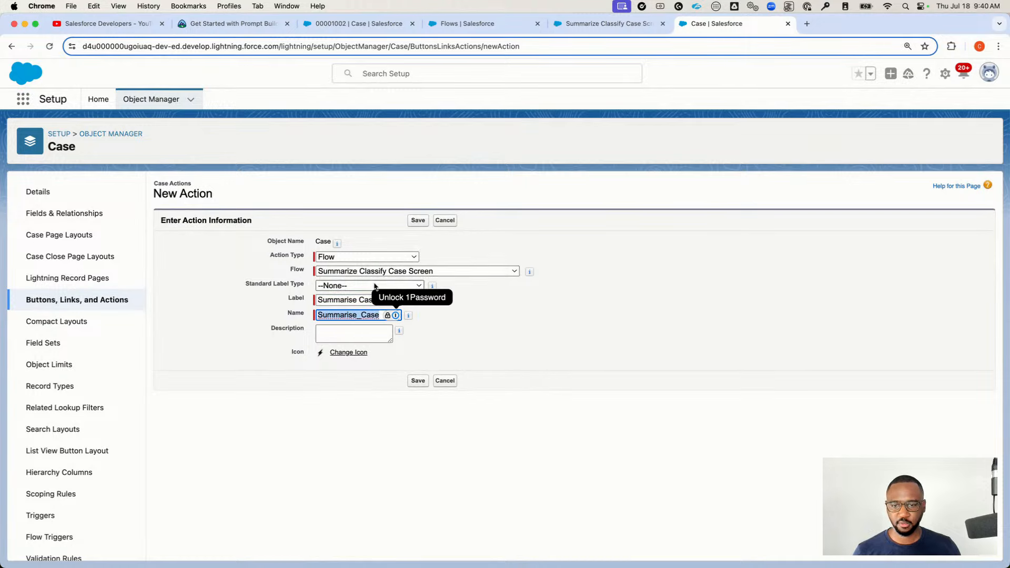
double_click(344, 301)
type("Summar")
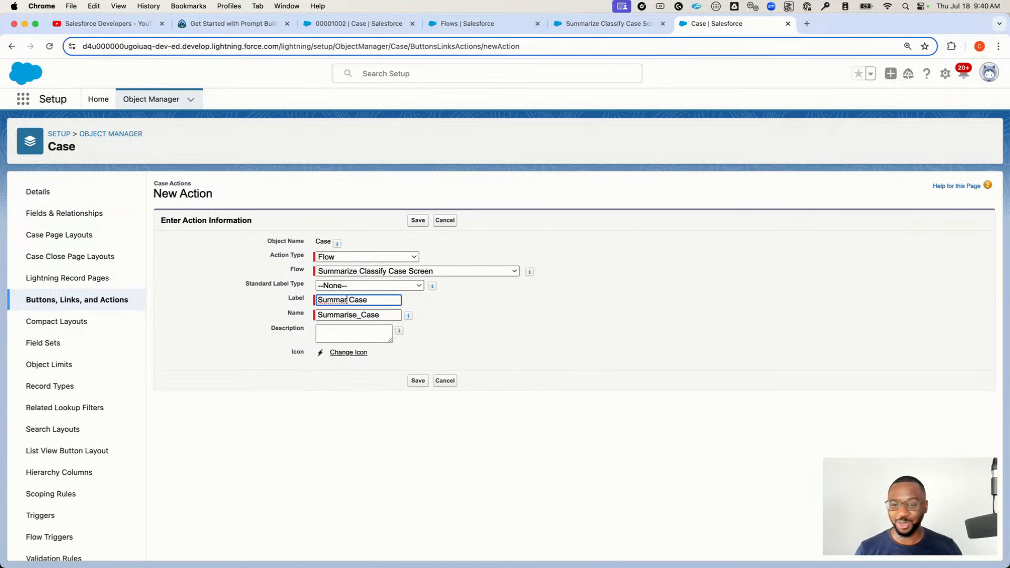
key("super+a")
type("S")
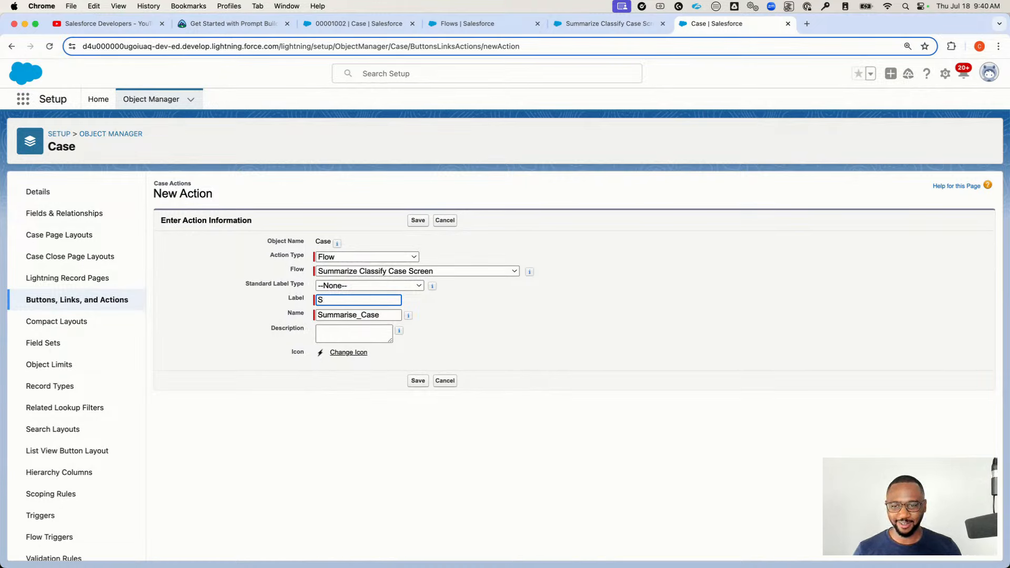
key("Tab")
key("BackSpace")
key("shift+Tab")
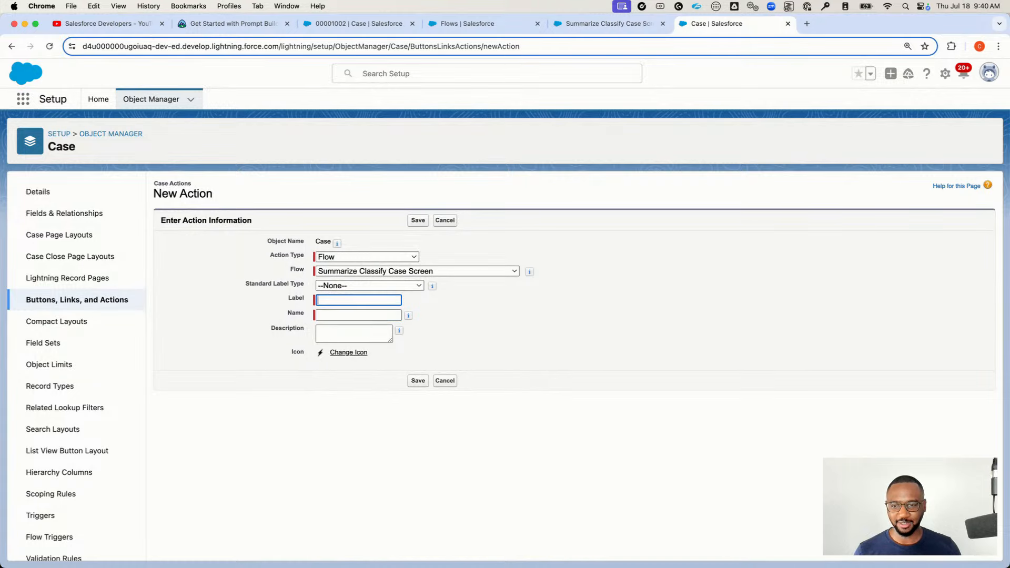
Label the new action Summarize Case, accept Summarize_Case as its name and save it
type("Sumarize Case")
key("Tab")
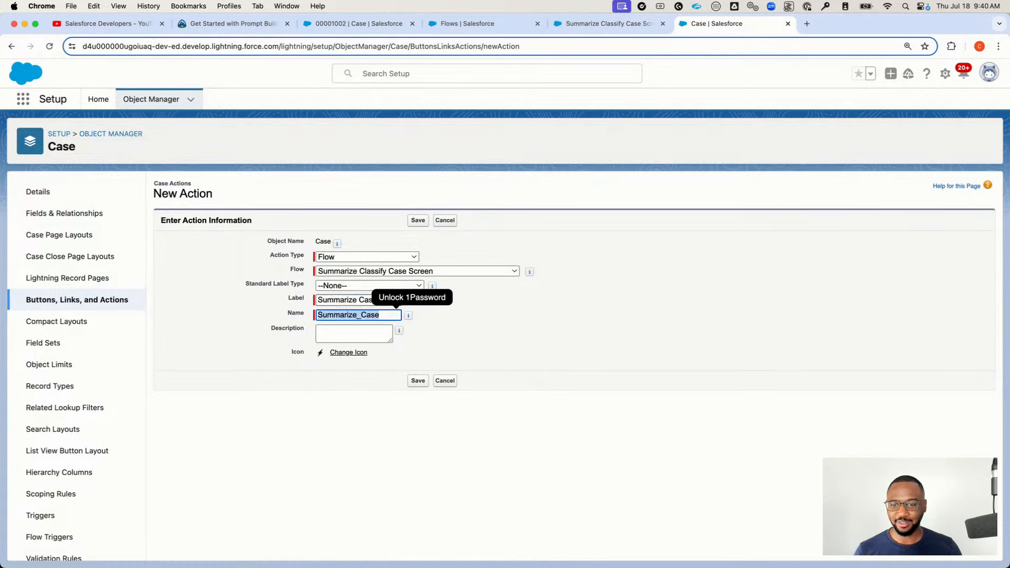
left_click(379, 378)
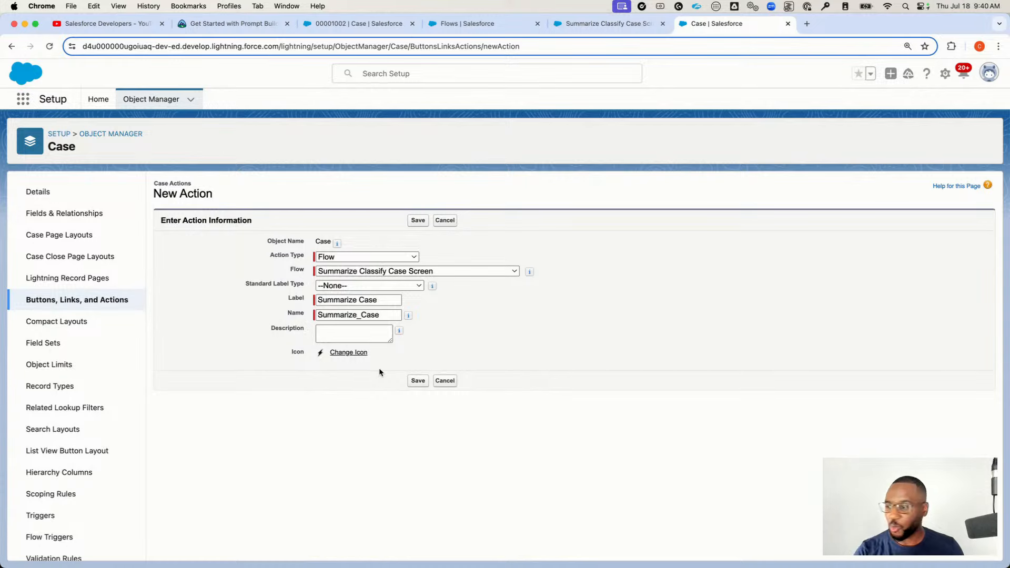
left_click(418, 386)
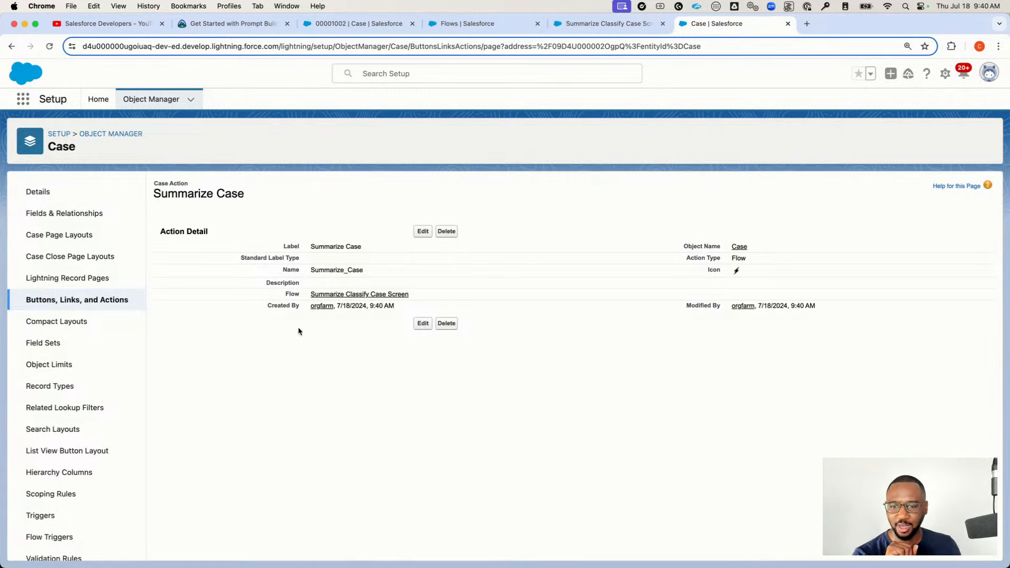
Open the Case Layout from the Case object's page layouts for editing
left_click(53, 278)
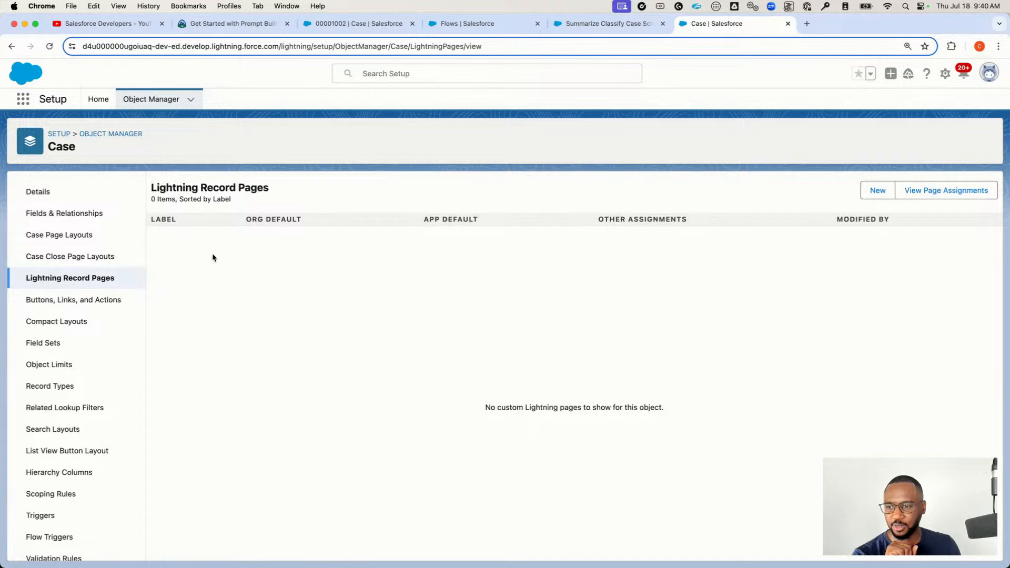
left_click(82, 234)
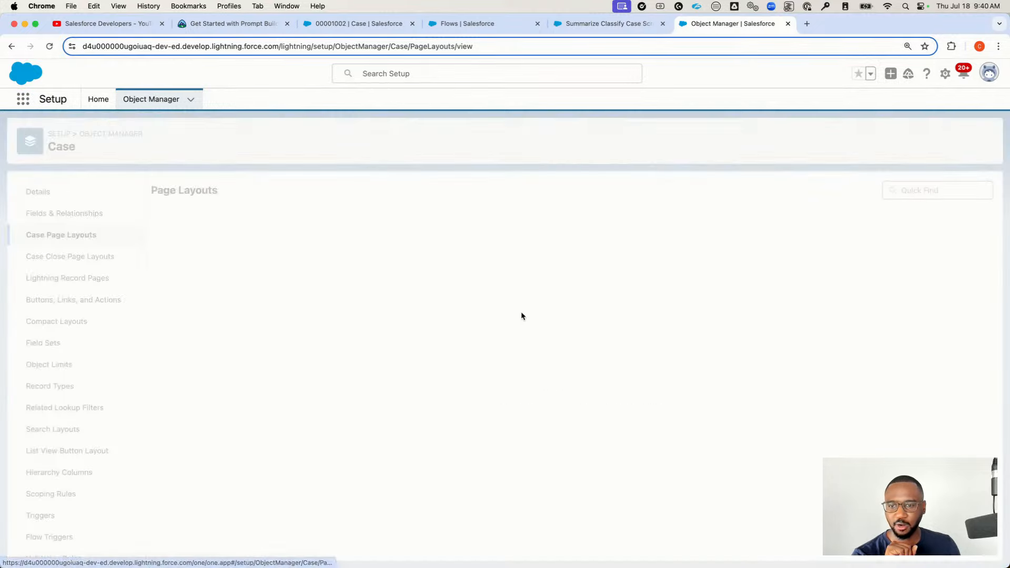
left_click(179, 329)
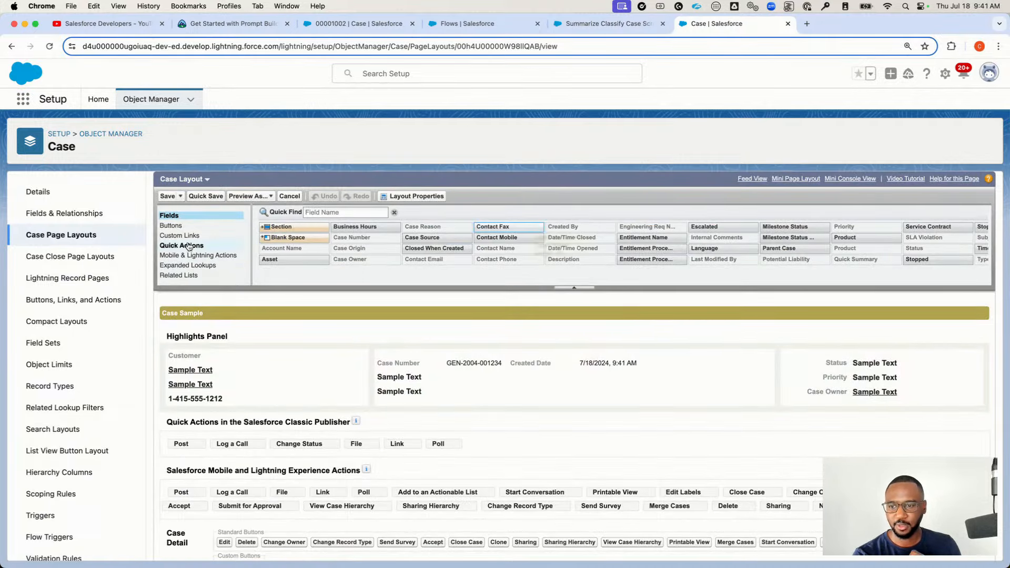
Add the Summarize Case action as the first of the Salesforce Mobile and Lightning Experience Actions and save the layout
left_click(189, 247)
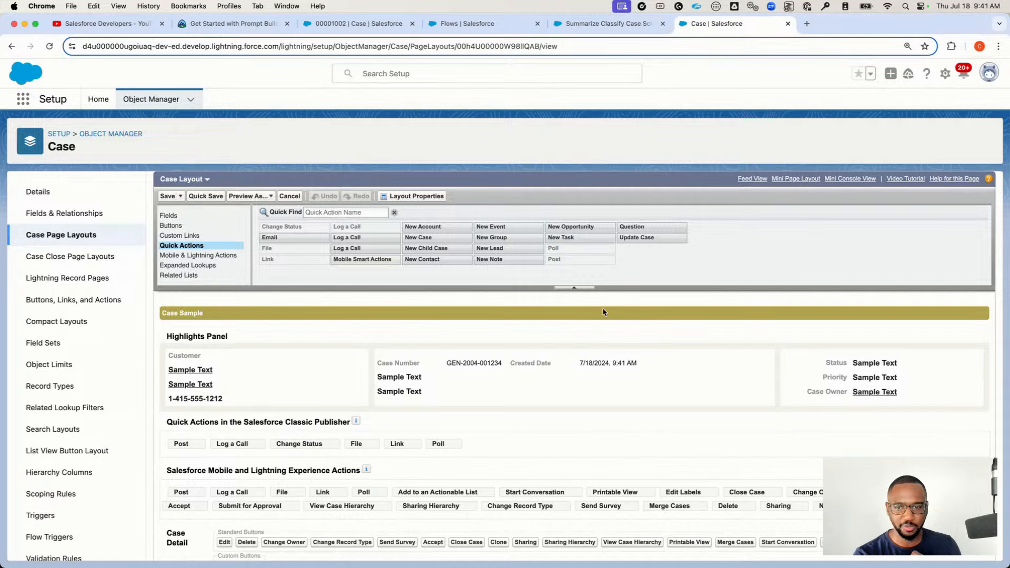
left_click(198, 259)
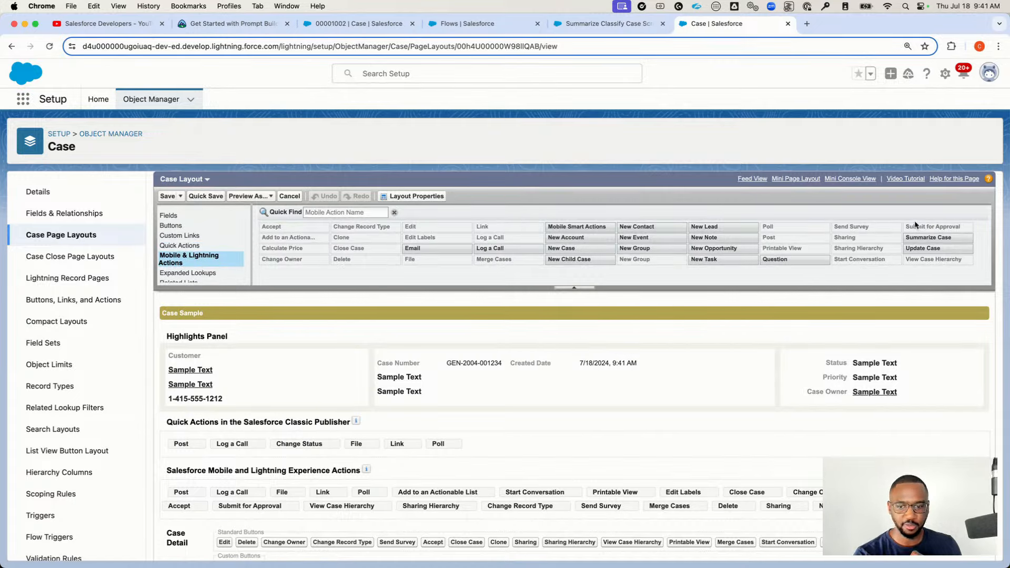
scroll(642, 426, "down", 2)
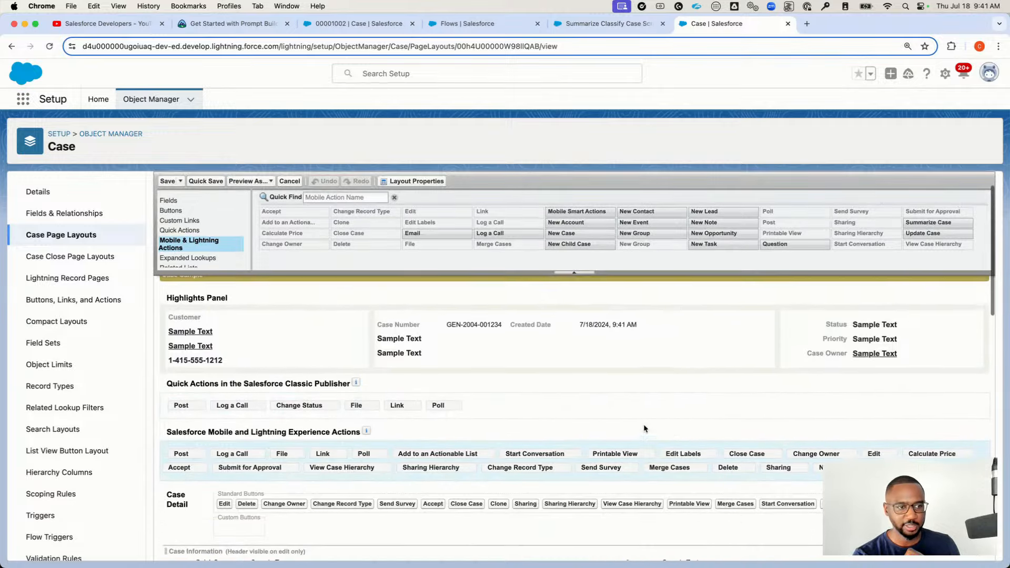
left_click_drag(947, 222, 176, 457)
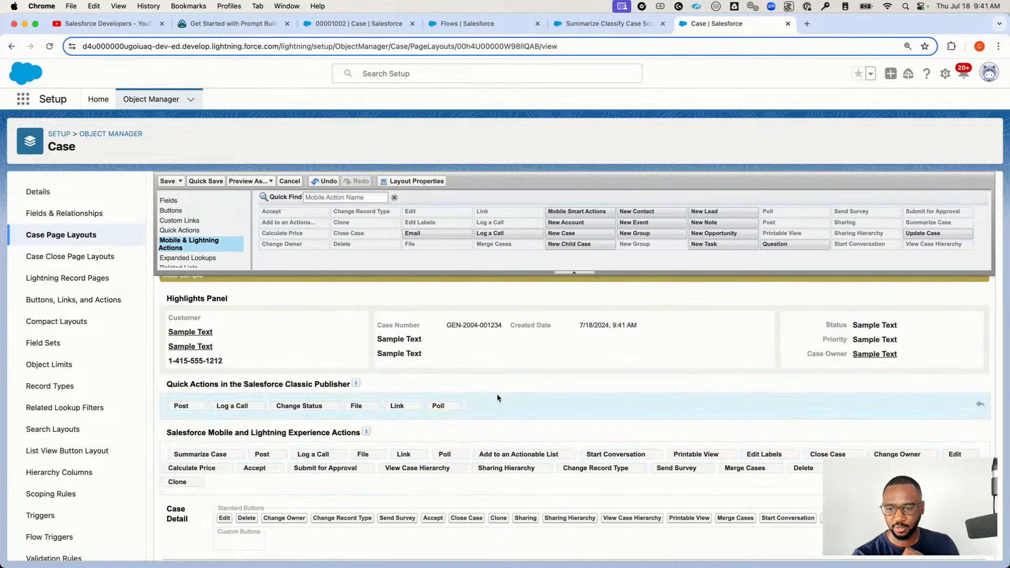
left_click(167, 182)
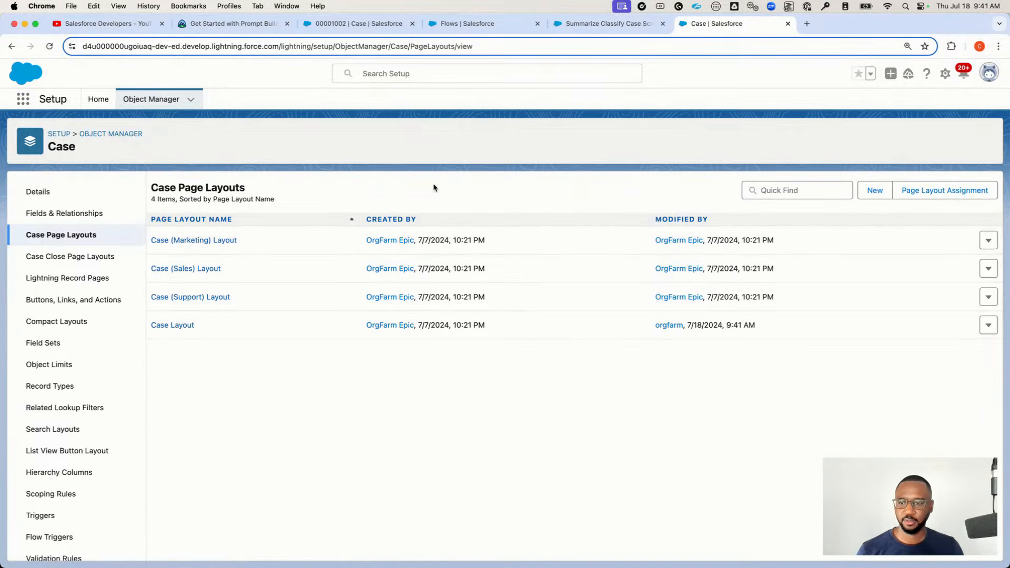
Return to the GC5060 electrical wiring case record and reload it to check the available actions
left_click(362, 24)
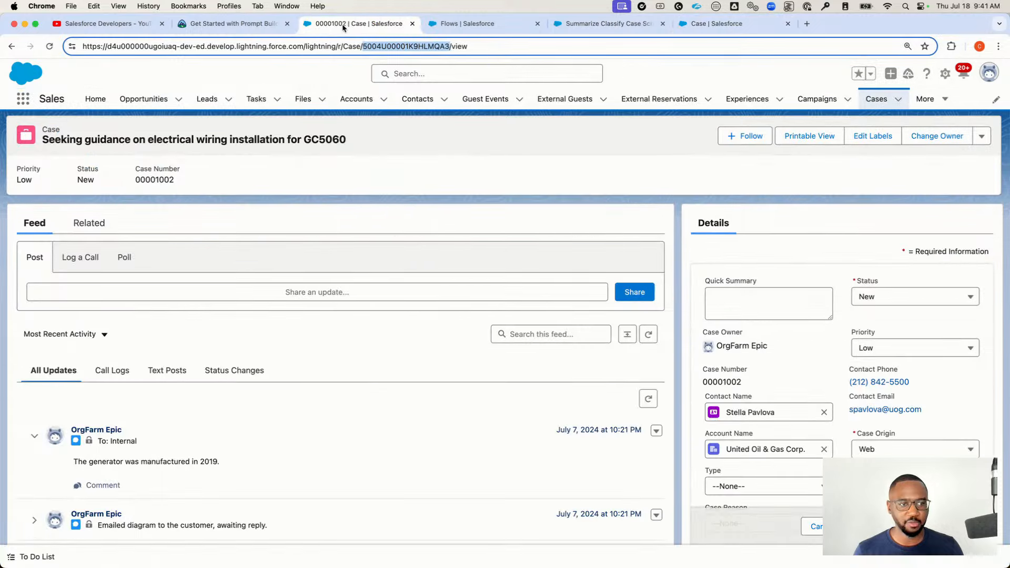
left_click(434, 161)
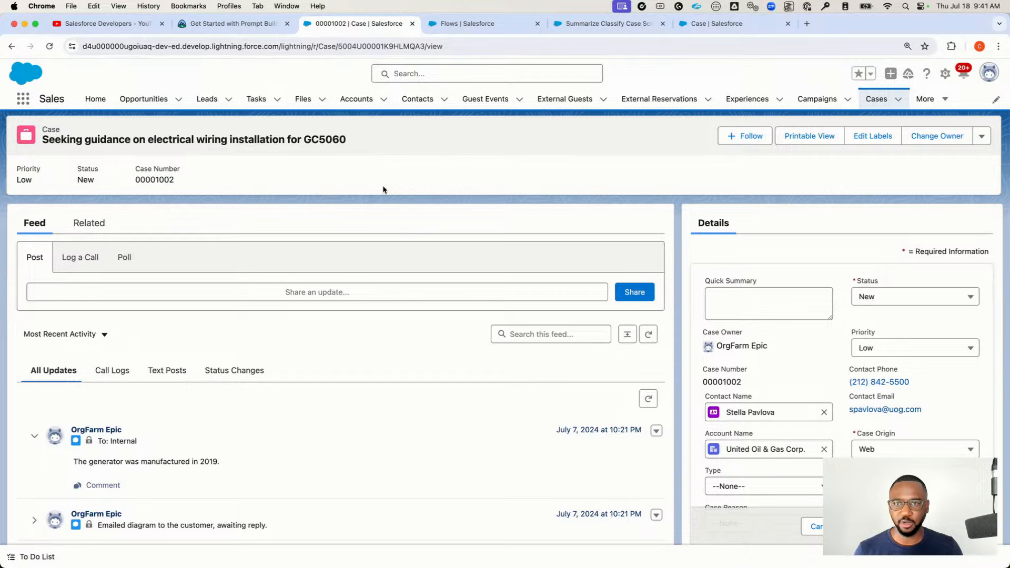
key("super+r")
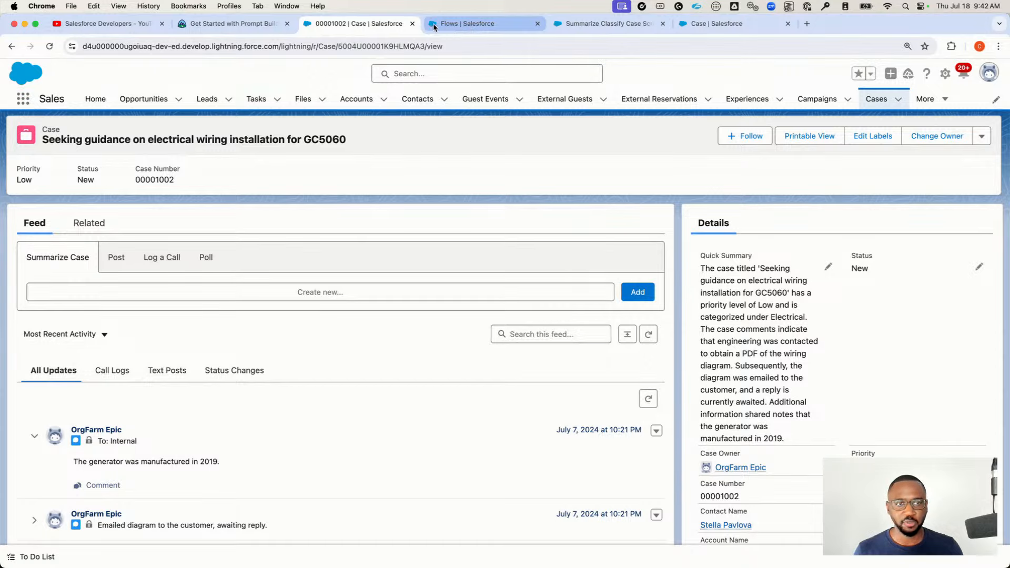
Find Feed Tracking in Setup, disable it for the Case object and save the change
left_click(486, 25)
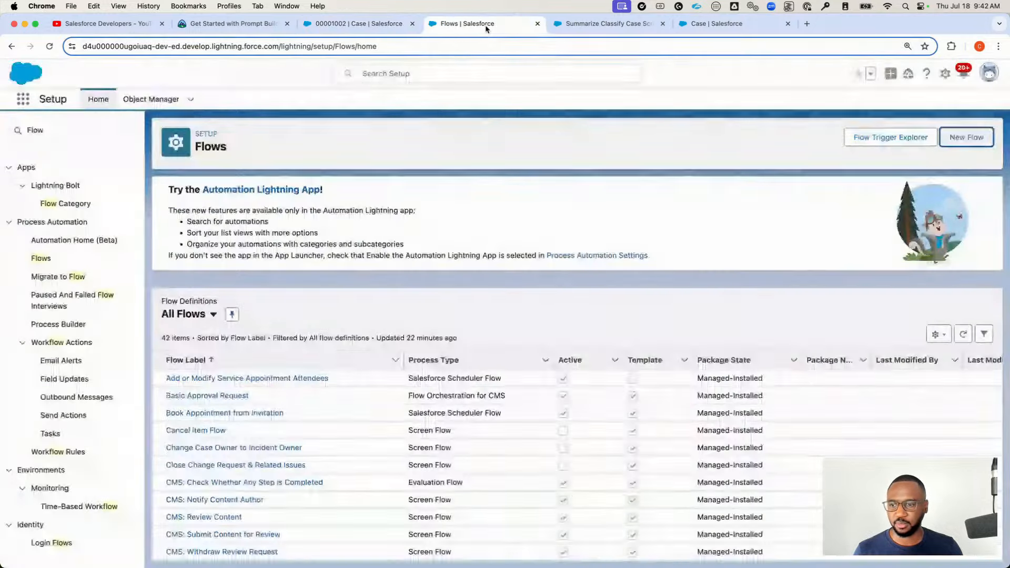
double_click(54, 131)
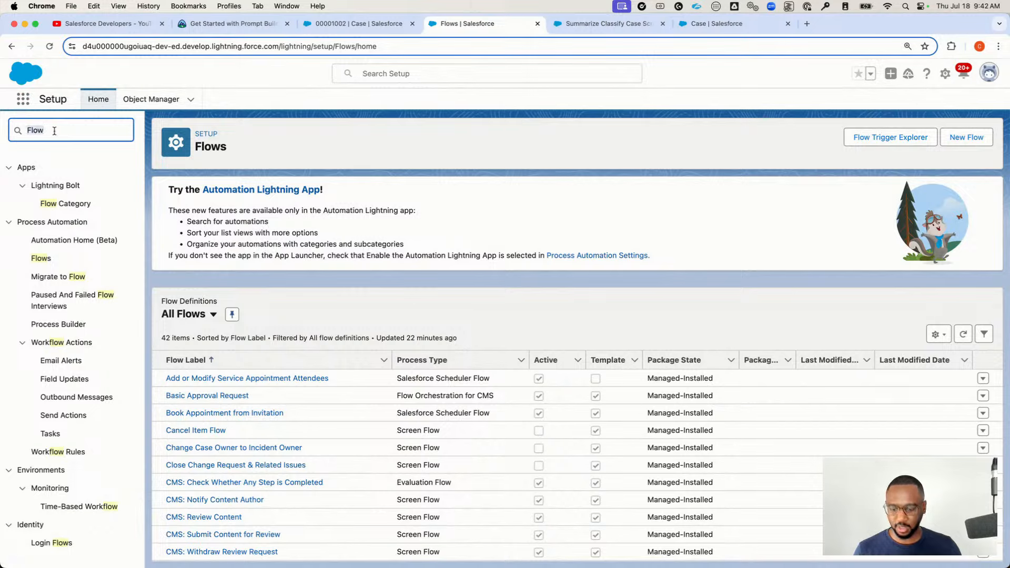
type("Feed")
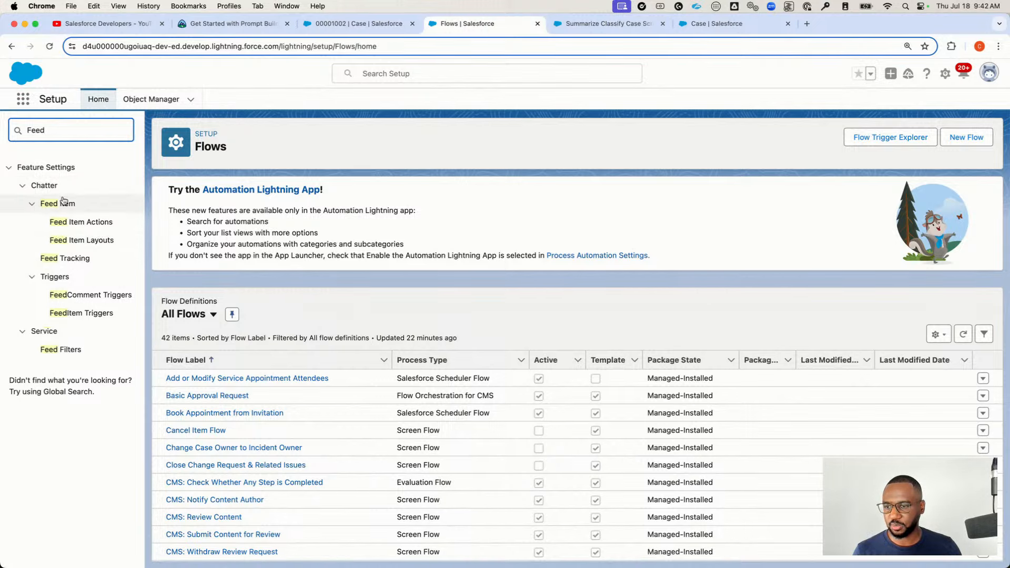
left_click(73, 258)
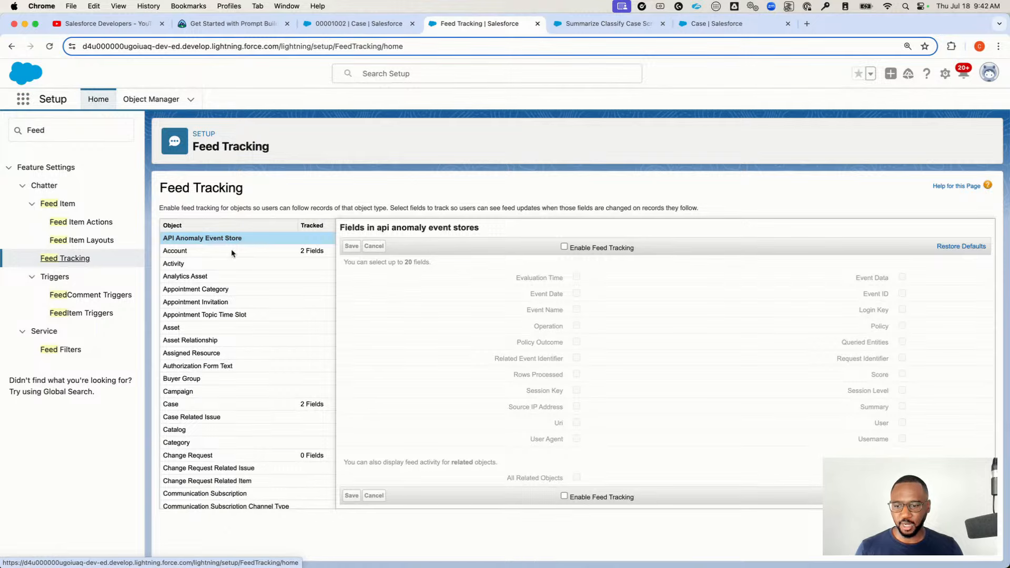
left_click(213, 403)
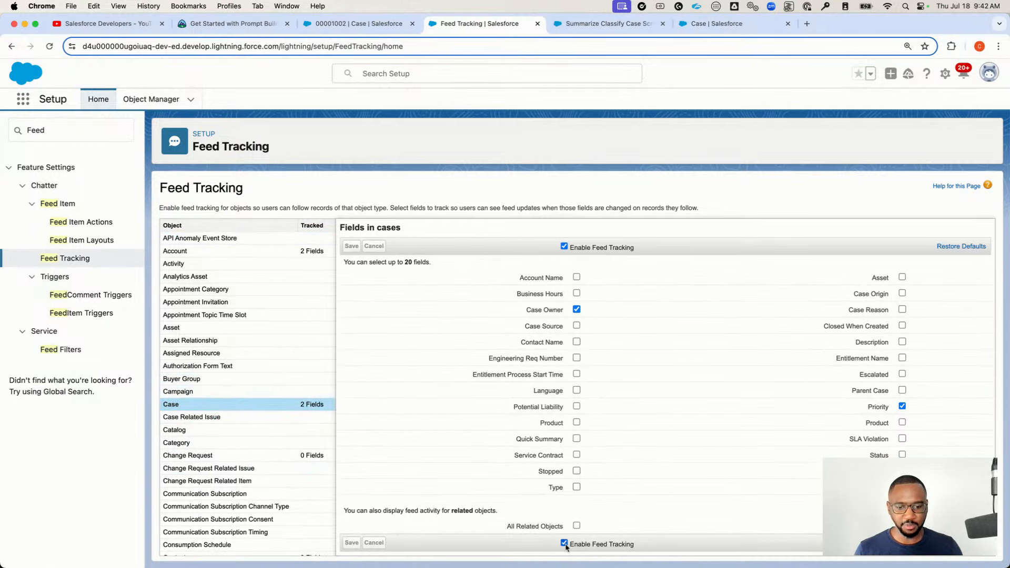
left_click(564, 544)
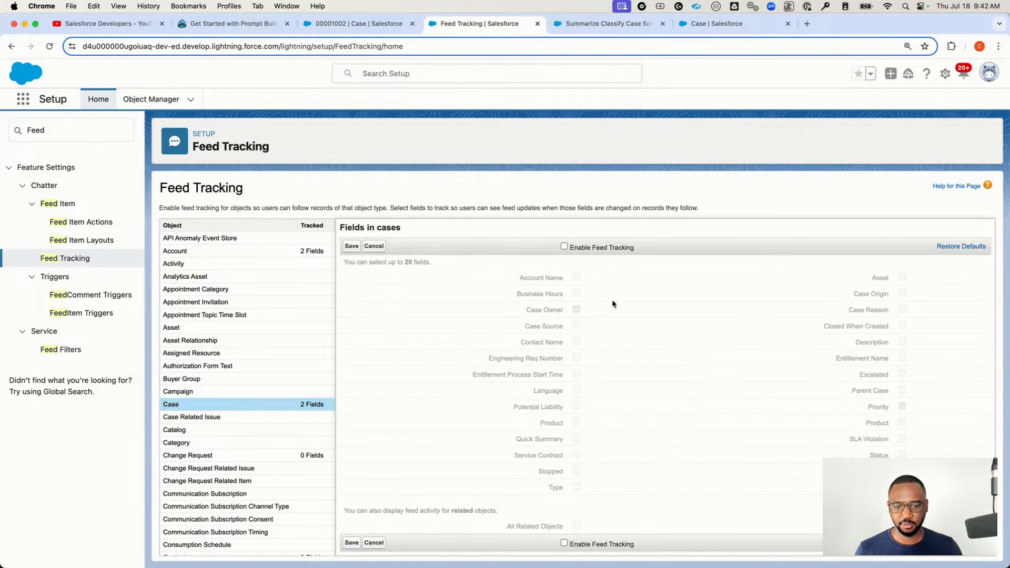
left_click(352, 542)
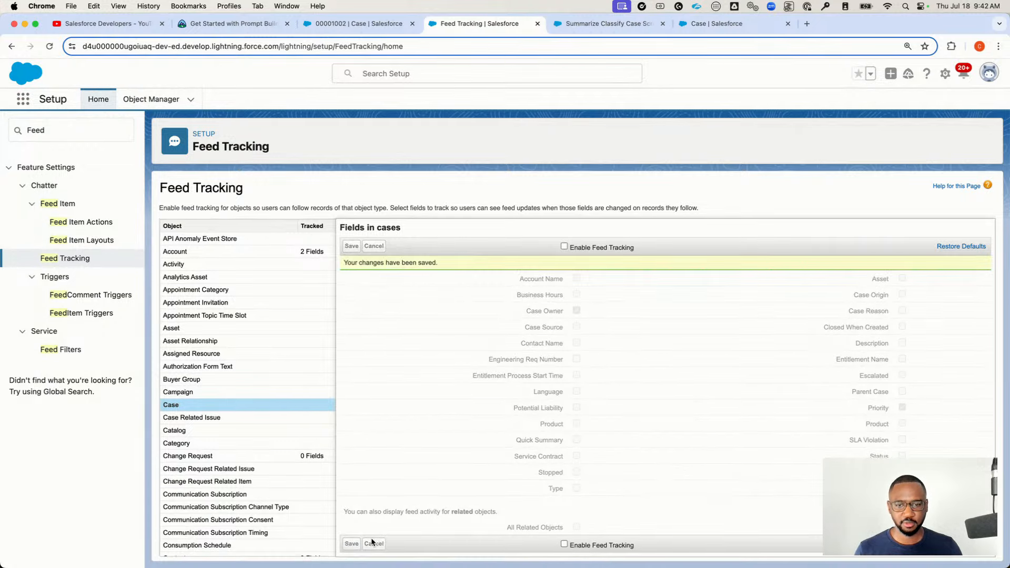
Reload the GC5060 wiring case record and examine its header actions, quick summary, type and case reason
left_click(316, 25)
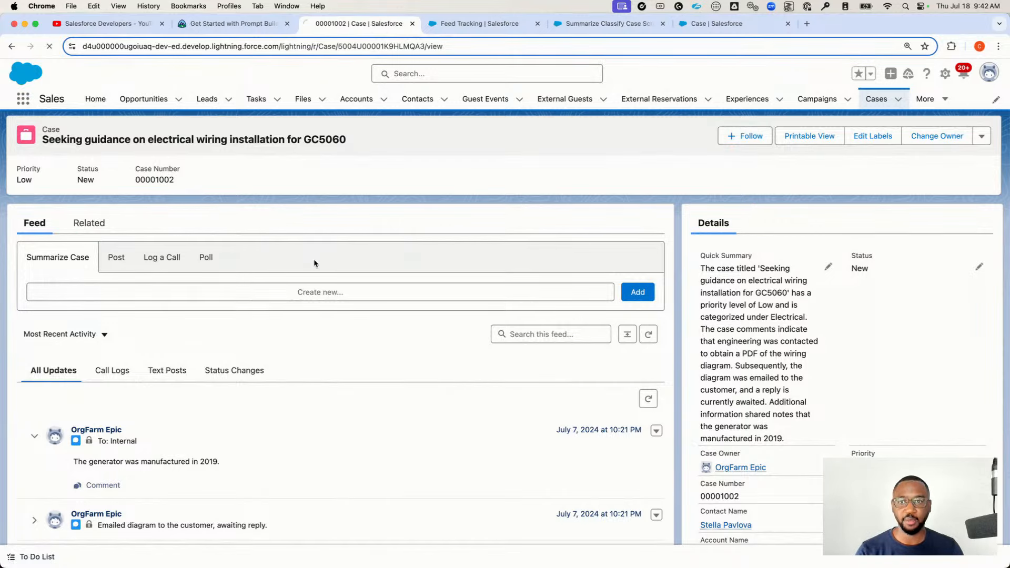
key("super+r")
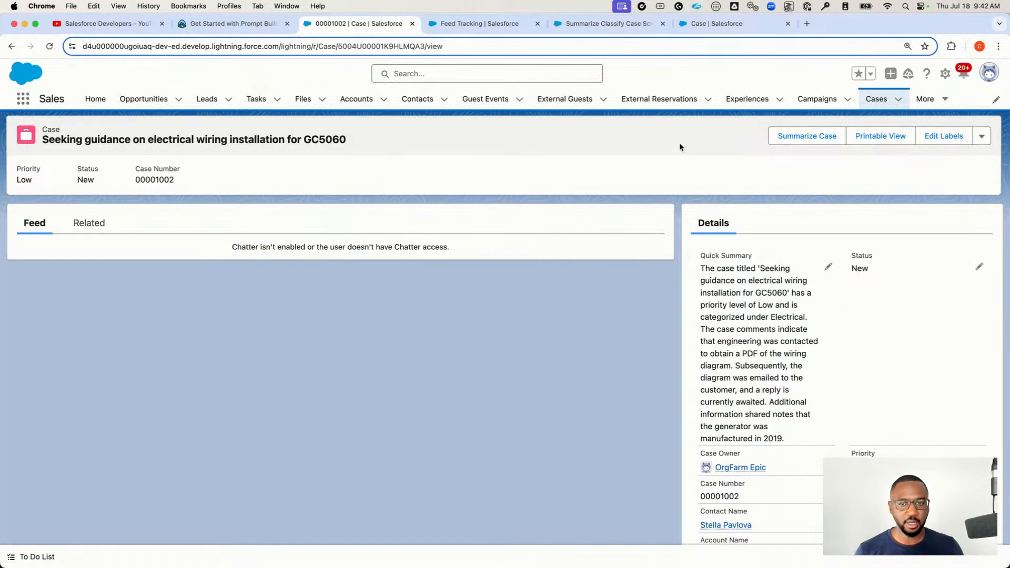
scroll(734, 352, "down", 5)
scroll(748, 315, "up", 5)
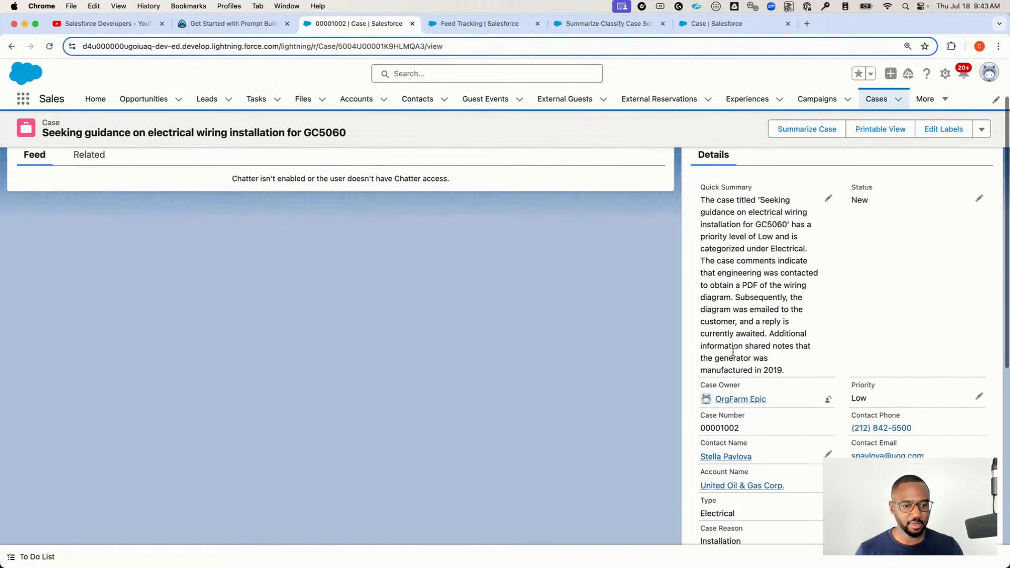
scroll(756, 292, "down", 1)
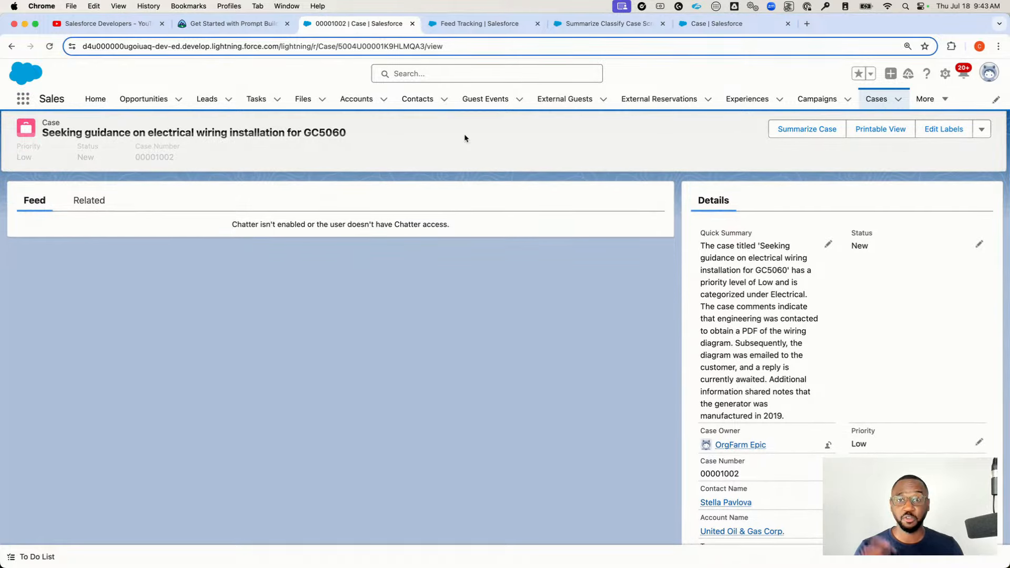
scroll(702, 313, "up", 1)
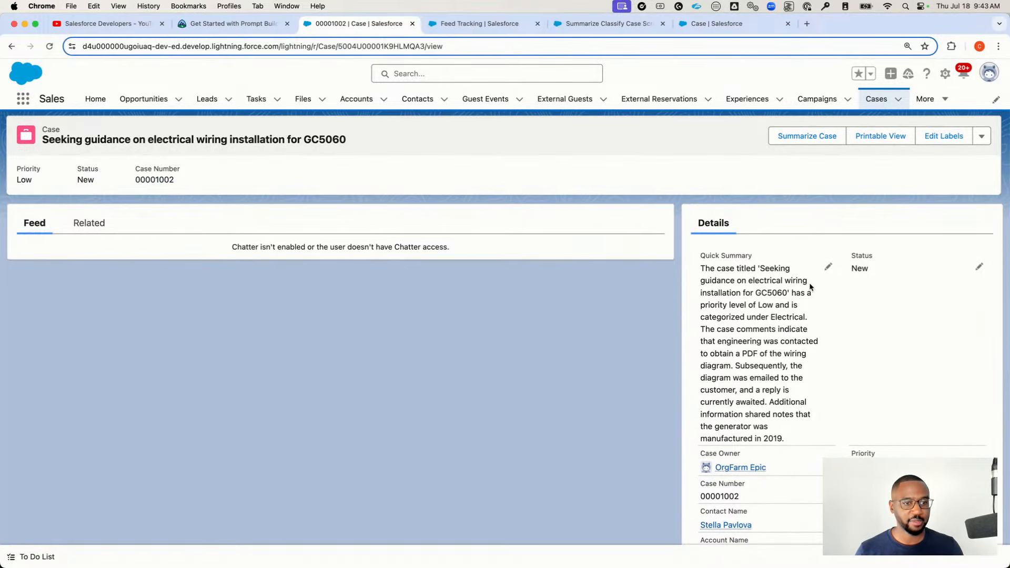
Clear the case's Quick Summary, set Type and Case Reason to --None--, and save the record
left_click(828, 267)
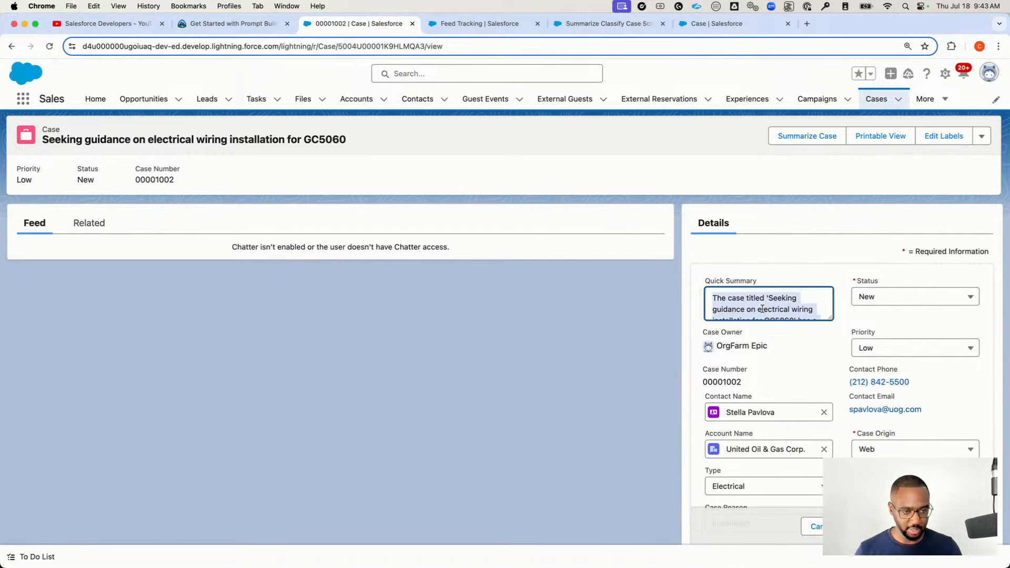
key("BackSpace")
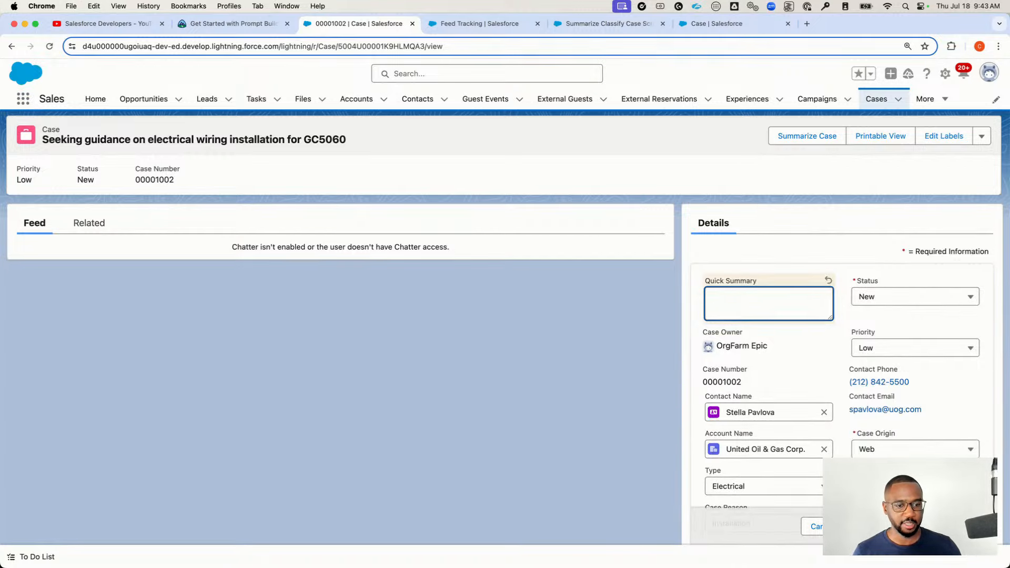
scroll(750, 497, "down", 2)
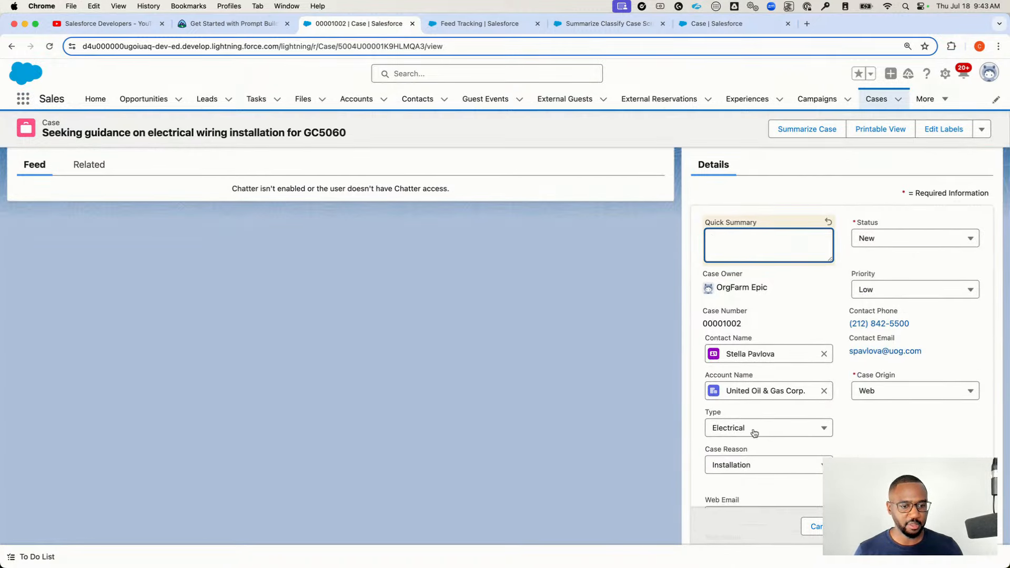
left_click(758, 428)
left_click(775, 449)
left_click(766, 467)
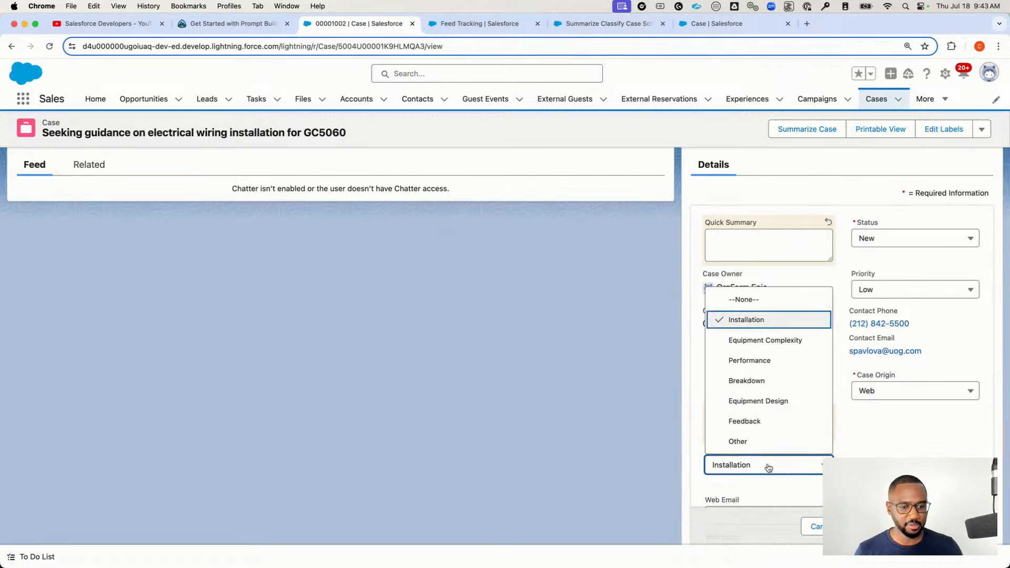
left_click(745, 301)
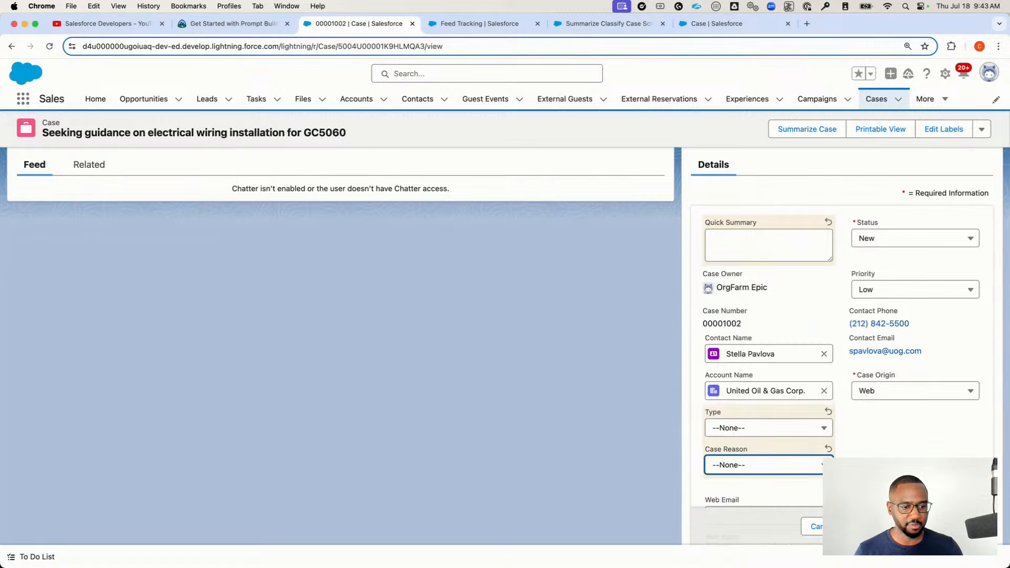
left_click(850, 527)
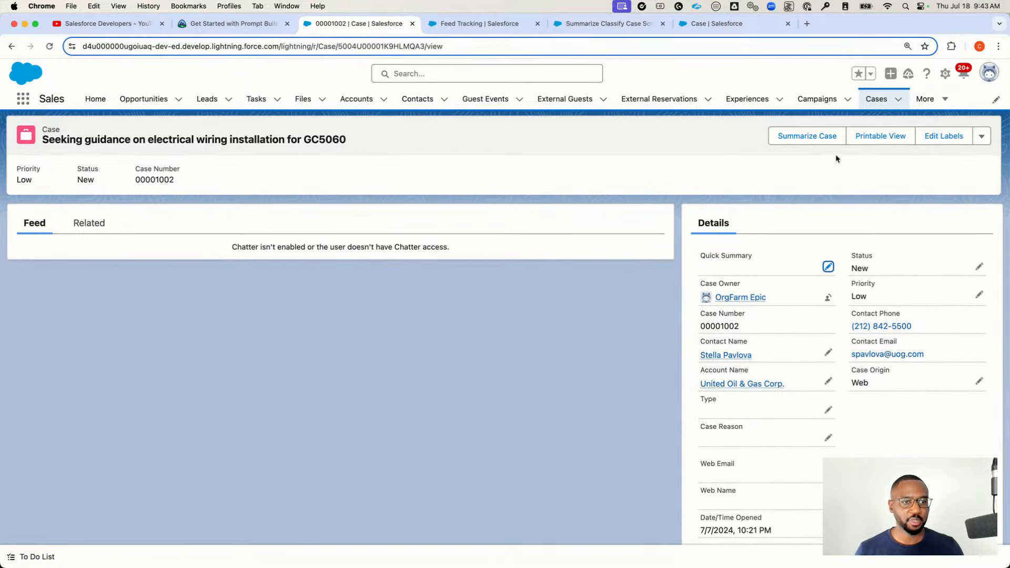
Run the Summarize Case action on the GC5060 wiring case and finish its flow screen
left_click(794, 138)
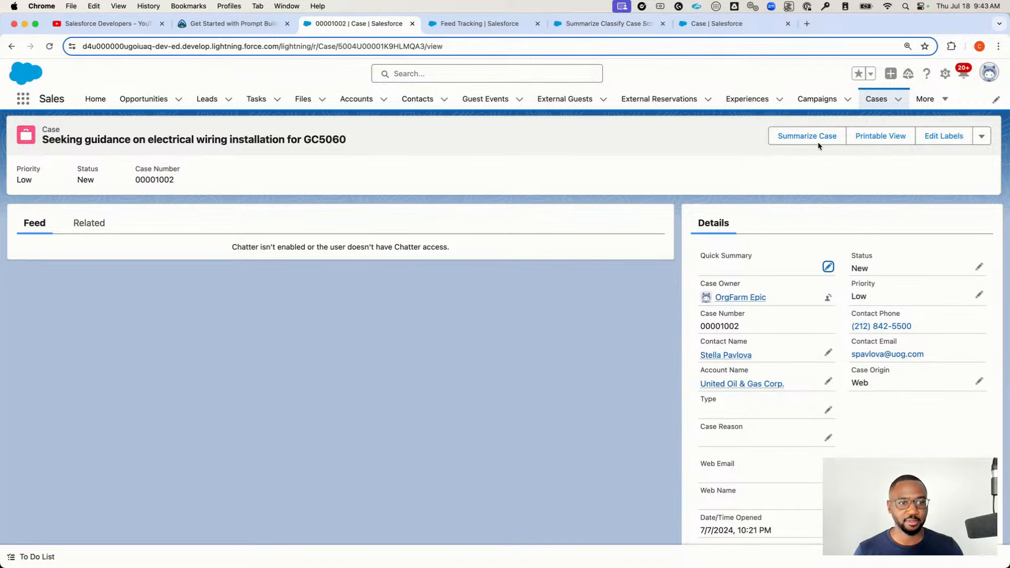
left_click(787, 138)
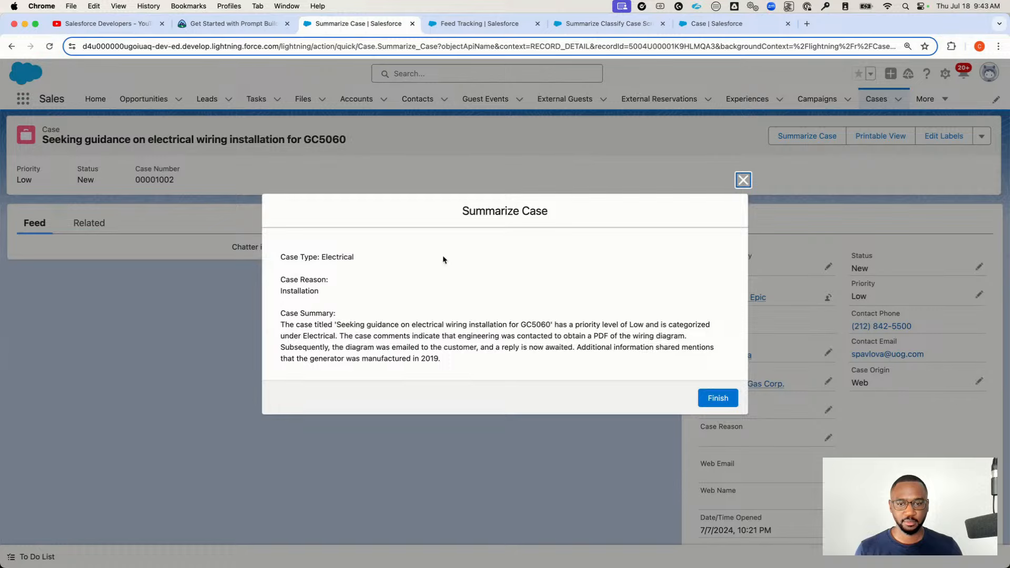
left_click(716, 402)
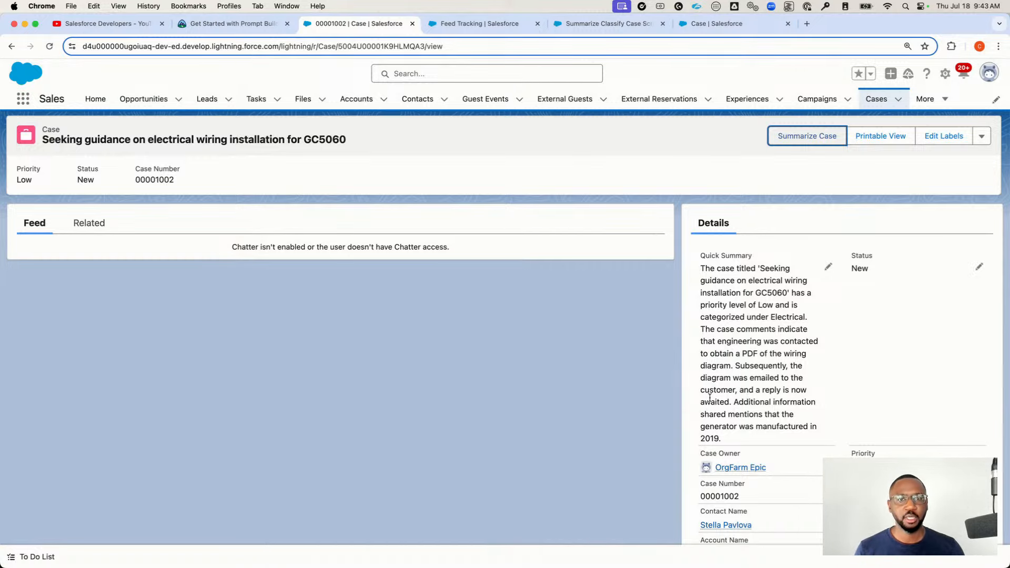
Return to Setup, search for "prompt" and open Prompt Builder
left_click(581, 27)
left_click(476, 23)
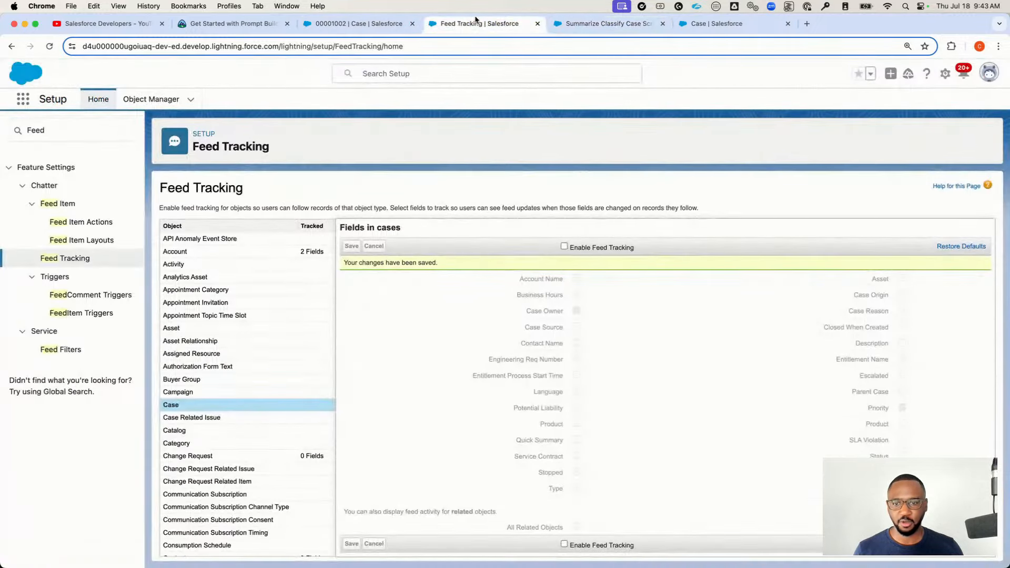
left_click(82, 119)
key("super+a")
type("p;romop")
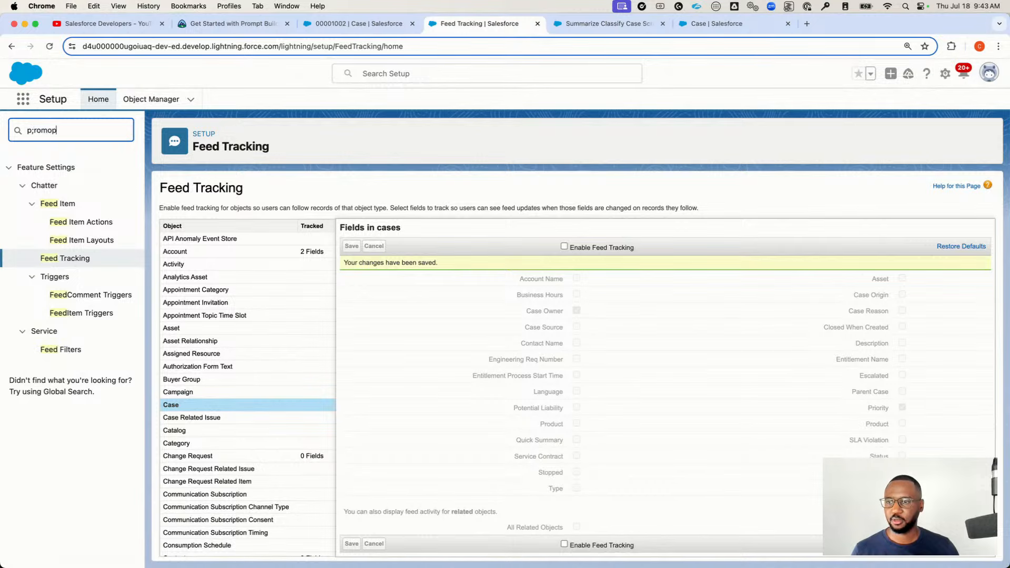
key("BackSpace")
key("BackSpace")
key("BackSpace")
key("BackSpace")
key("BackSpace")
key("BackSpace")
type("rompt")
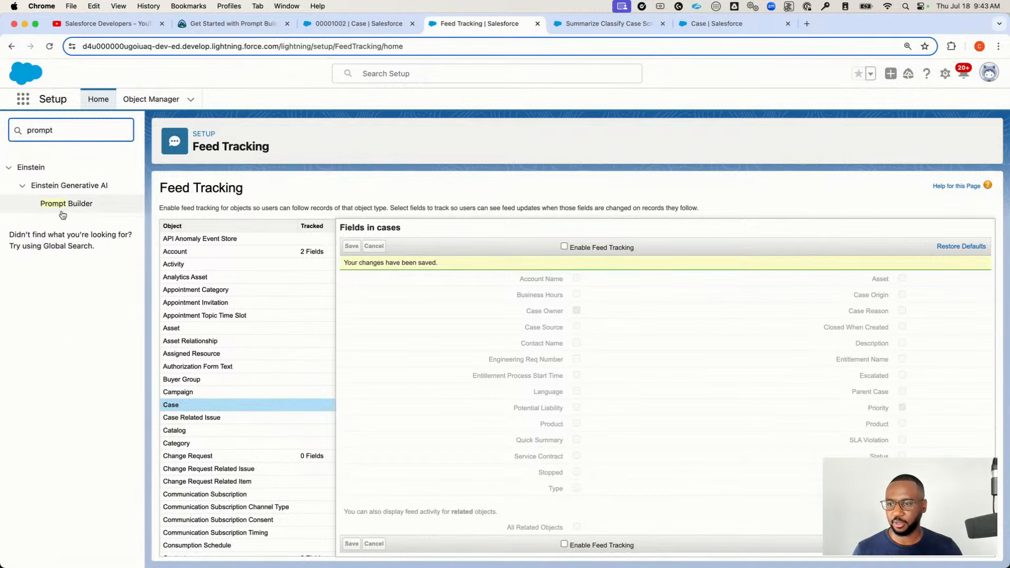
left_click(62, 210)
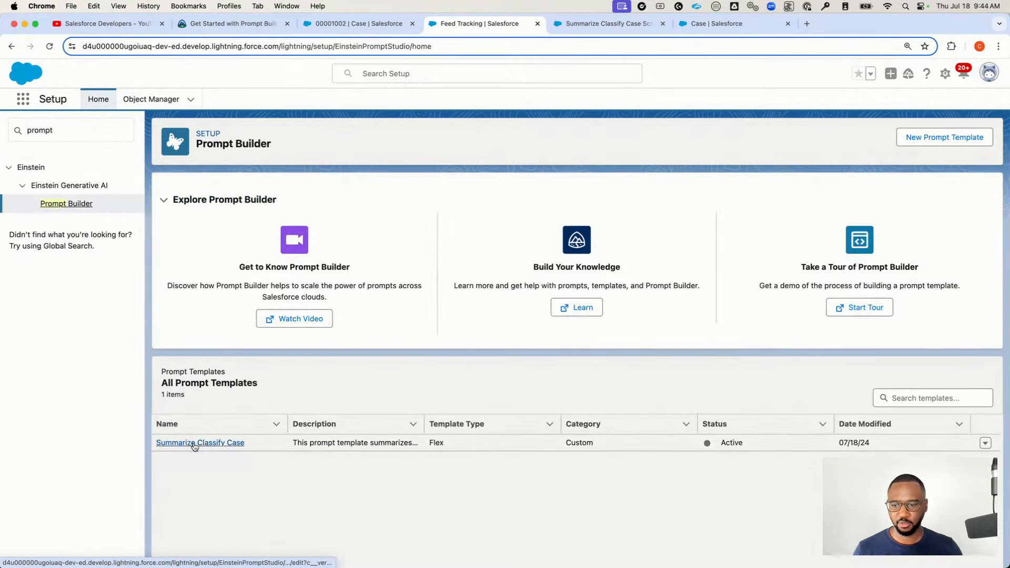
Open the Summarize Classify Case prompt template and highlight the example JSON output at the end of its prompt
left_click(195, 443)
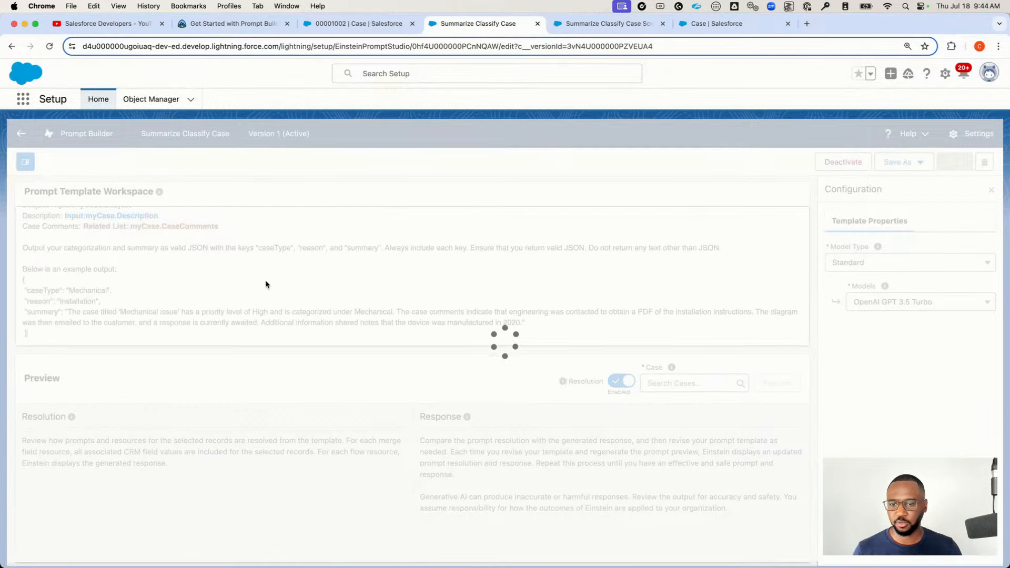
scroll(284, 276, "up", 1)
scroll(282, 277, "down", 1)
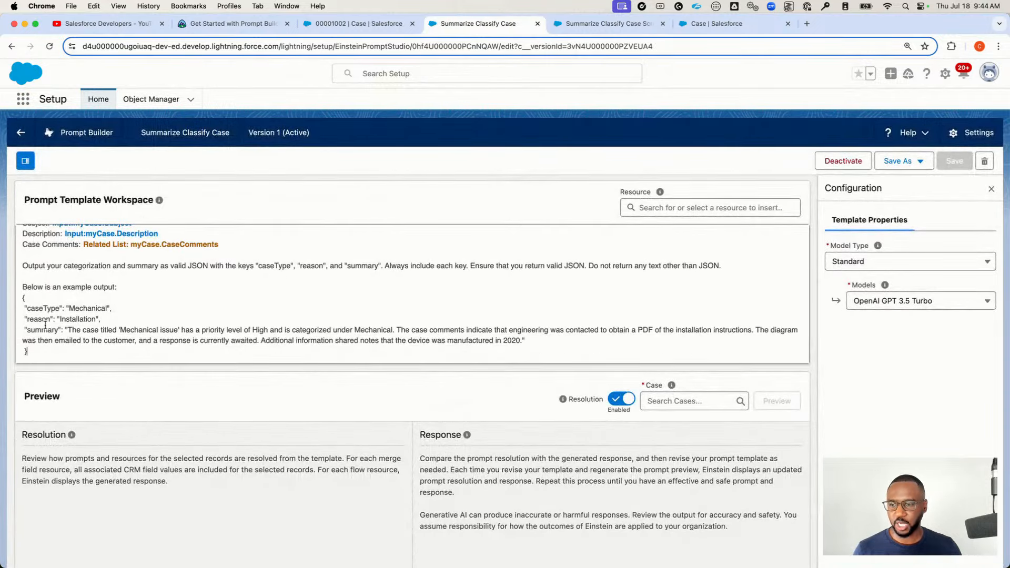
left_click_drag(37, 353, 16, 298)
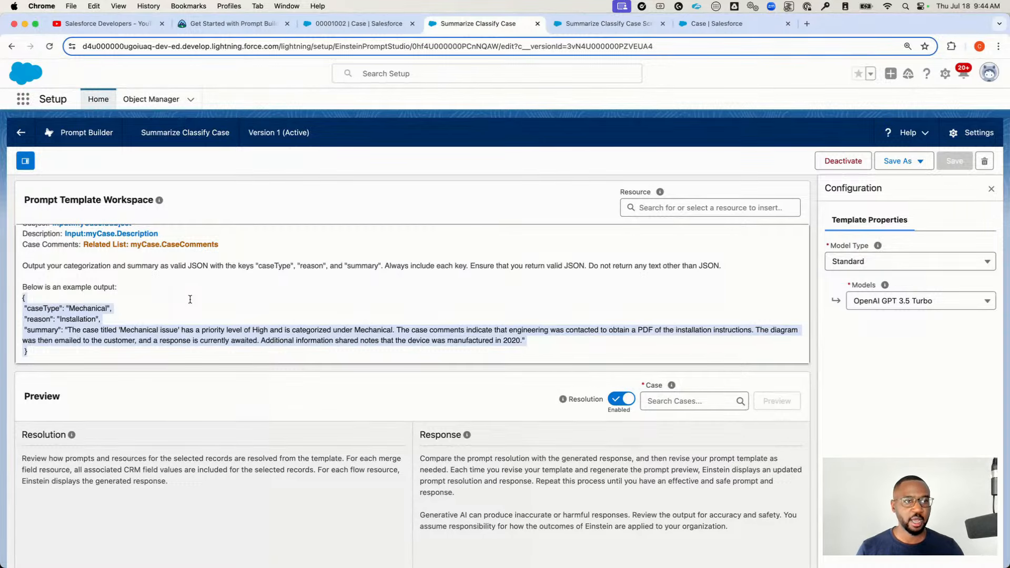
left_click(320, 298)
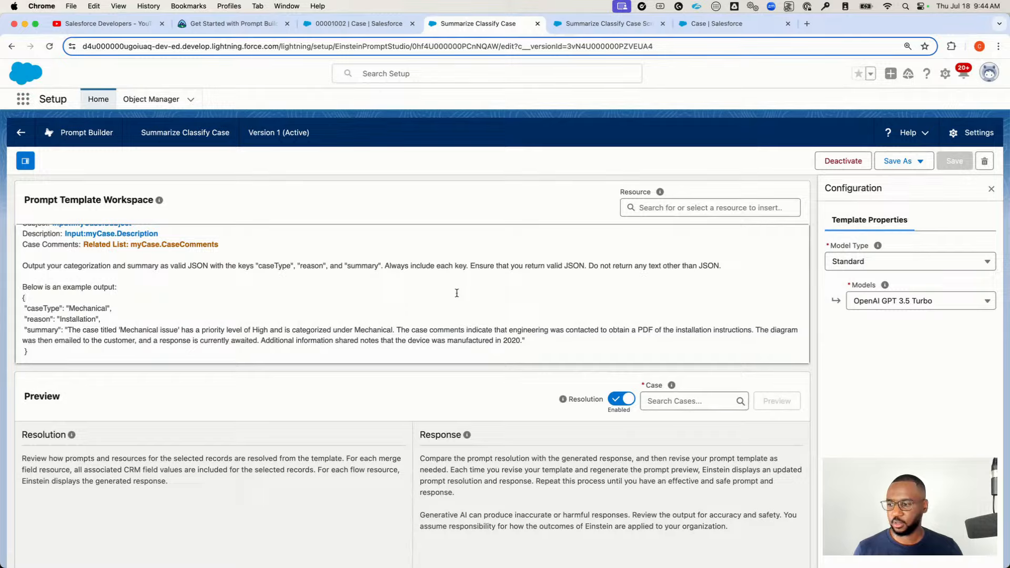
Review the CaseSummaryParser class in VS Code and the Summarize Classify Case Screen flow in Chrome, ending back on the case record
key("ctrl+Right")
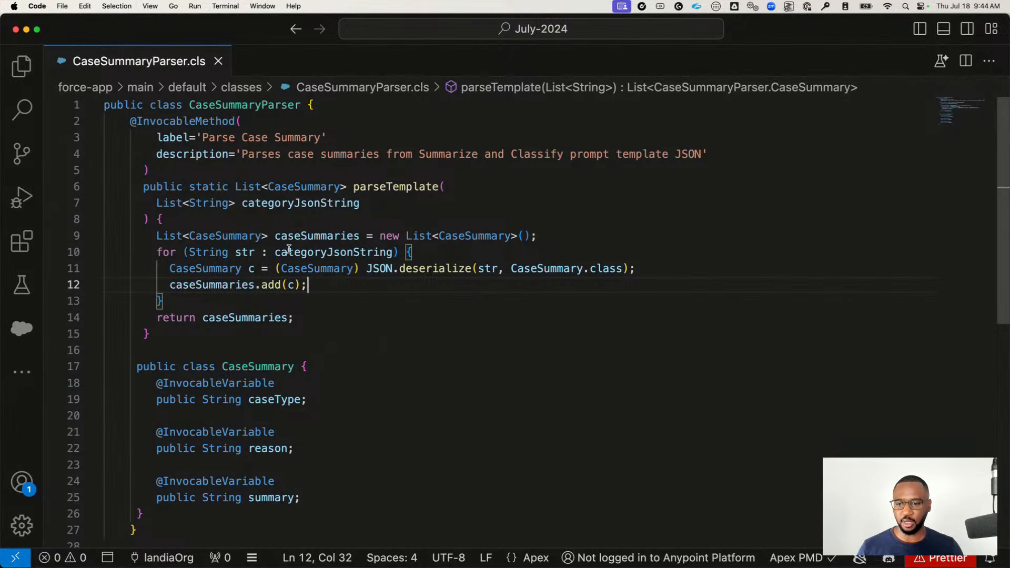
key("ctrl+Left")
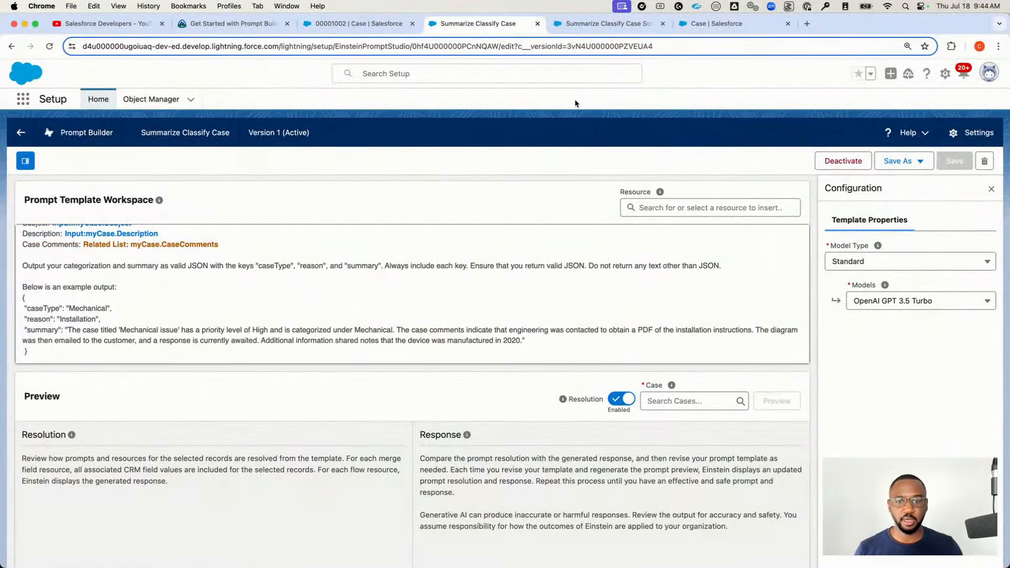
left_click(604, 22)
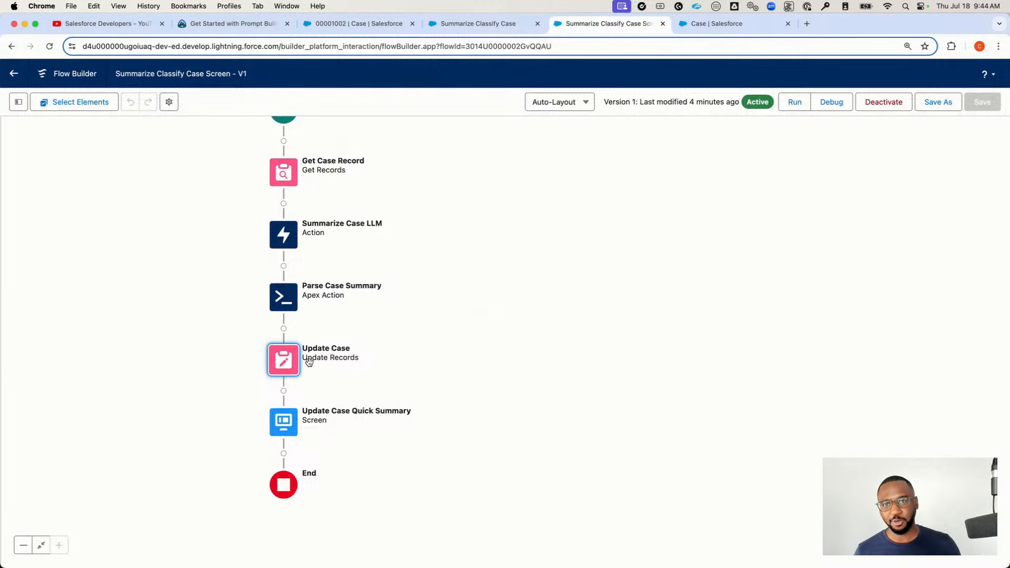
left_click(348, 23)
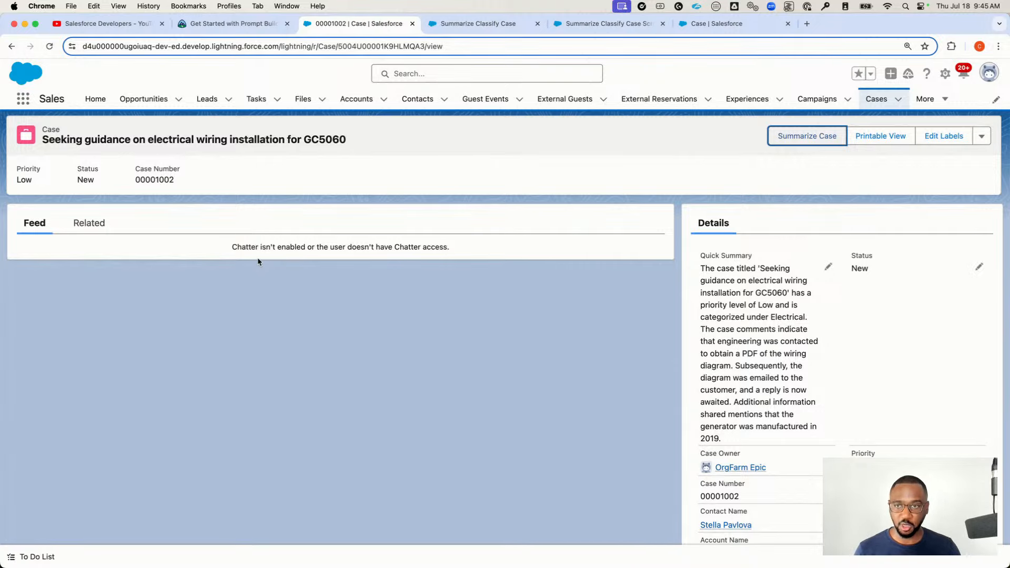
Search for the Salesforce developer blog in a new browser tab and open the Developer Blog page
key("super+t")
type("salesfor")
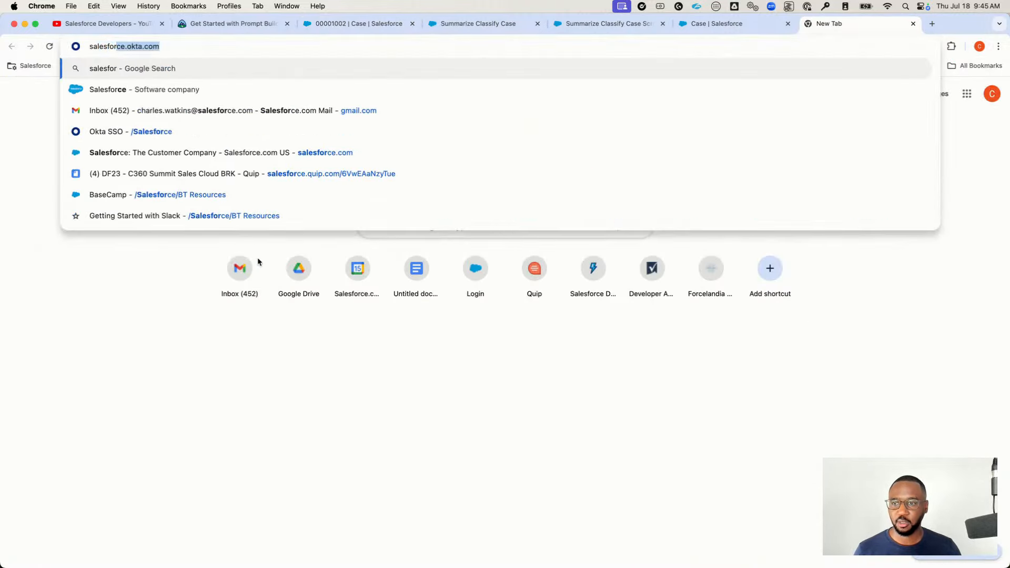
type(" developer blog")
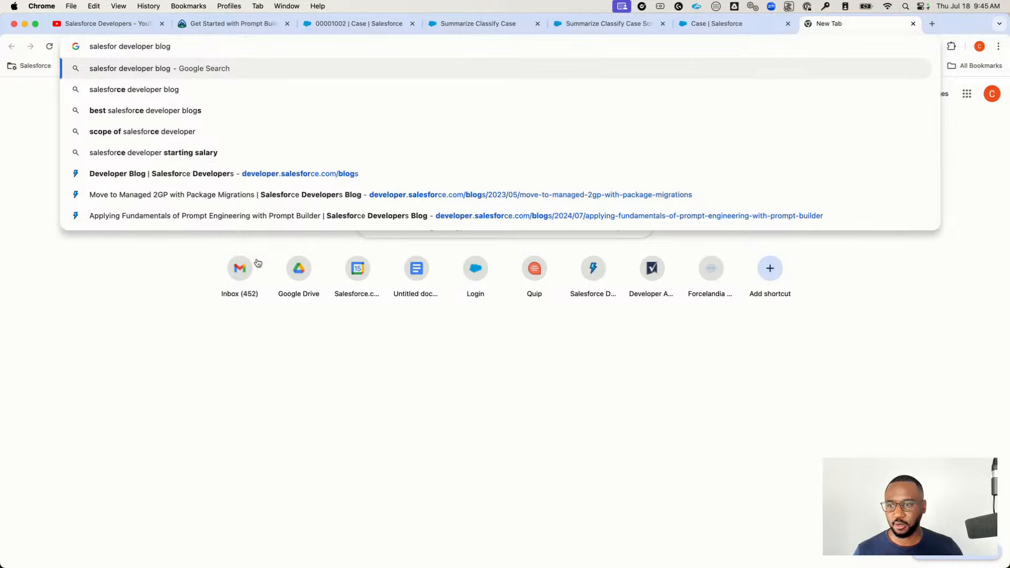
left_click(214, 174)
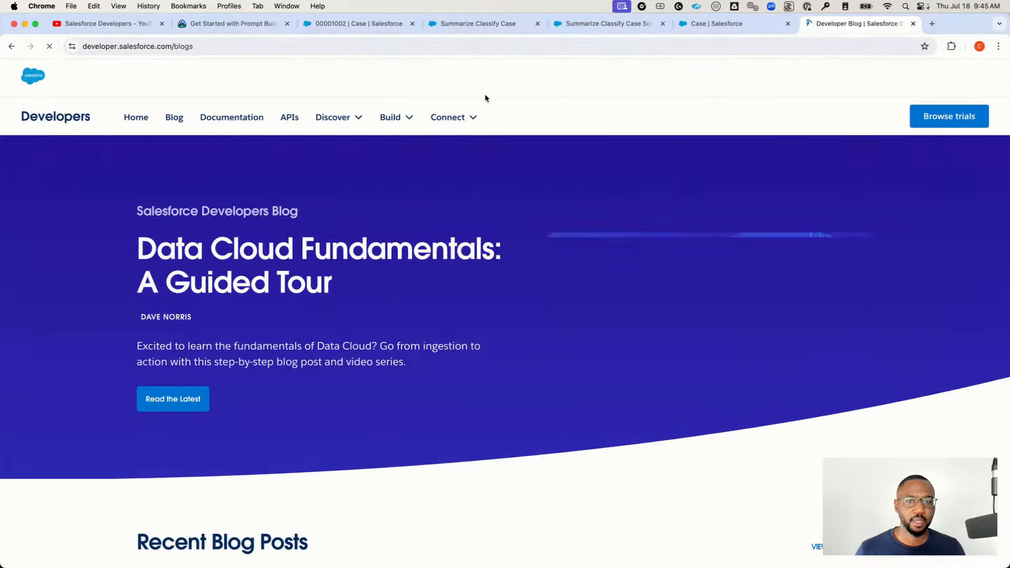
Find and open the blog post "Using Prompt Builder, Flows, and Apex to Summarize and Classify Cases Faster"
scroll(642, 315, "down", 10)
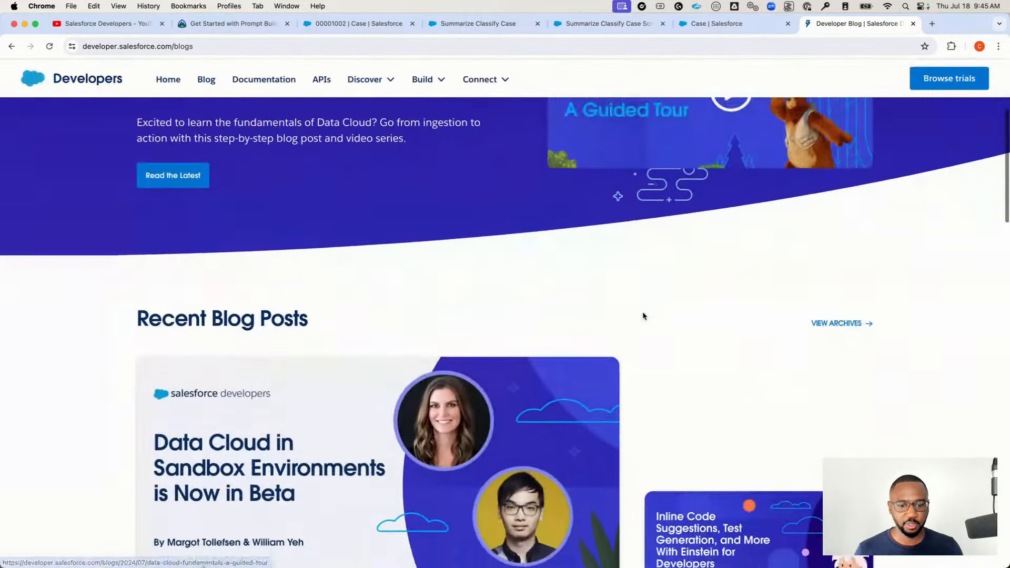
scroll(643, 314, "down", 10)
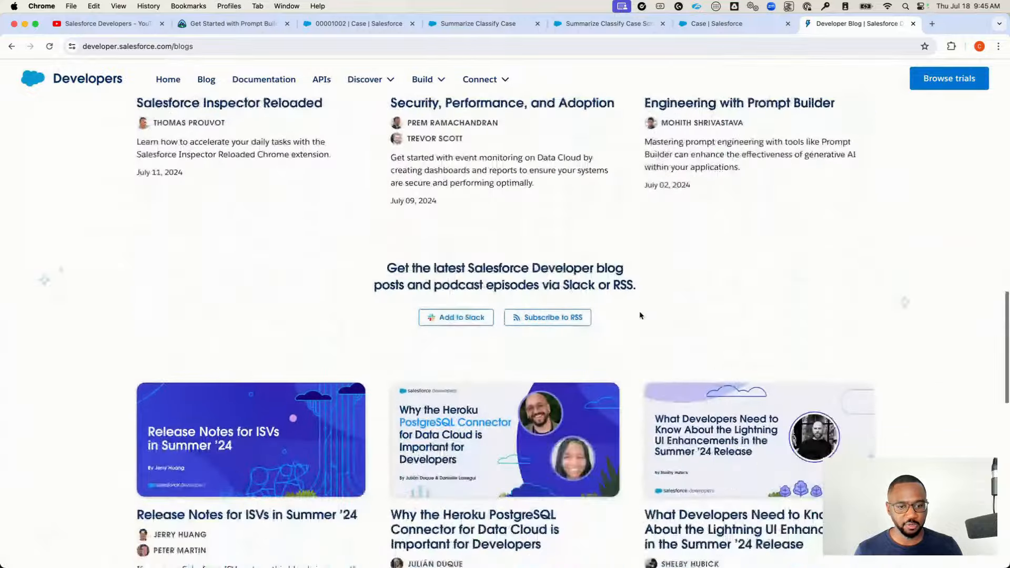
scroll(641, 315, "down", 8)
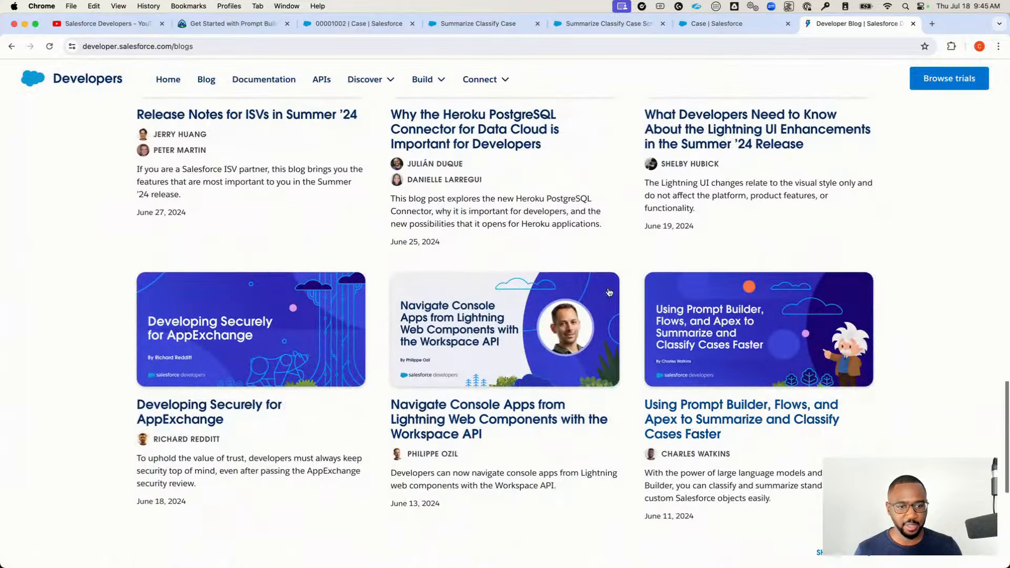
left_click(718, 418)
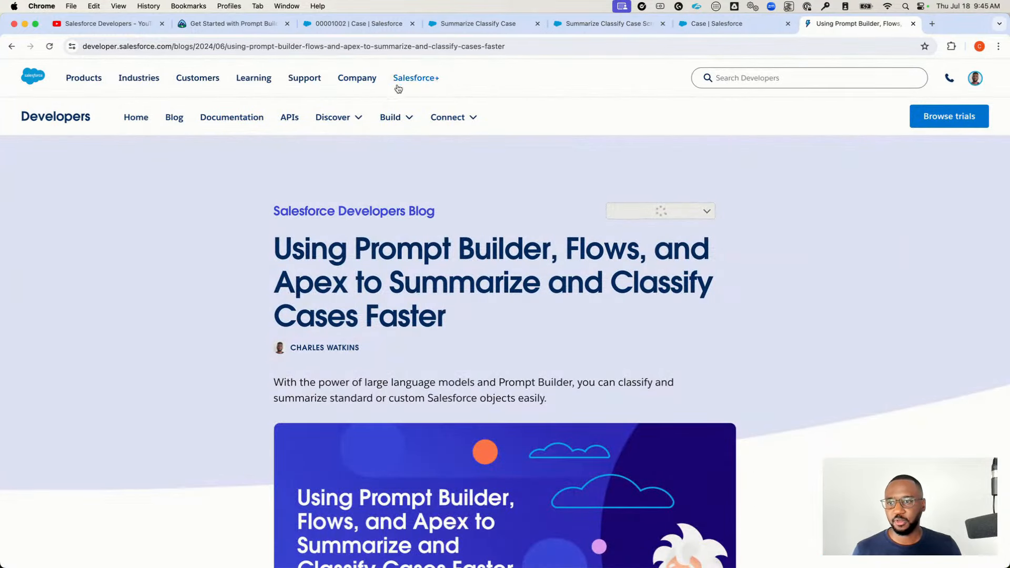
Read through the blog post to the section on transforming the LLM's response with Apex and examine its code sample
mouse_move(415, 134)
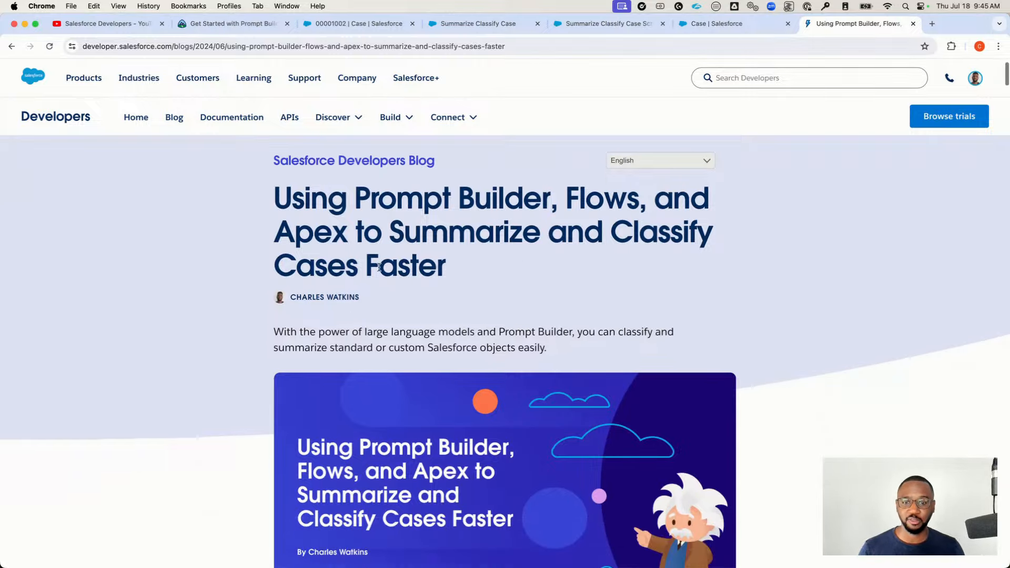
scroll(379, 269, "down", 15)
scroll(379, 270, "down", 20)
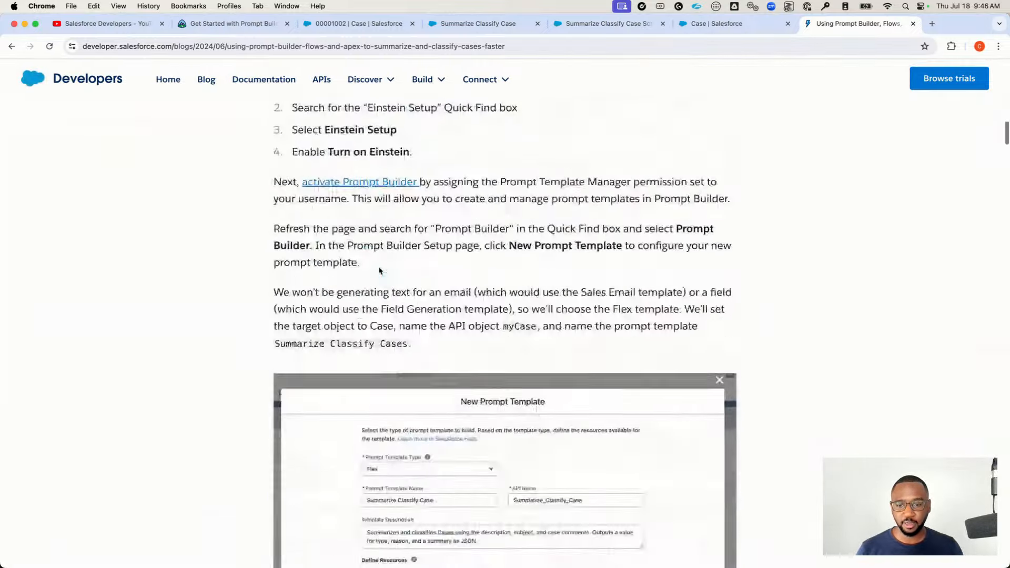
scroll(379, 267, "down", 6)
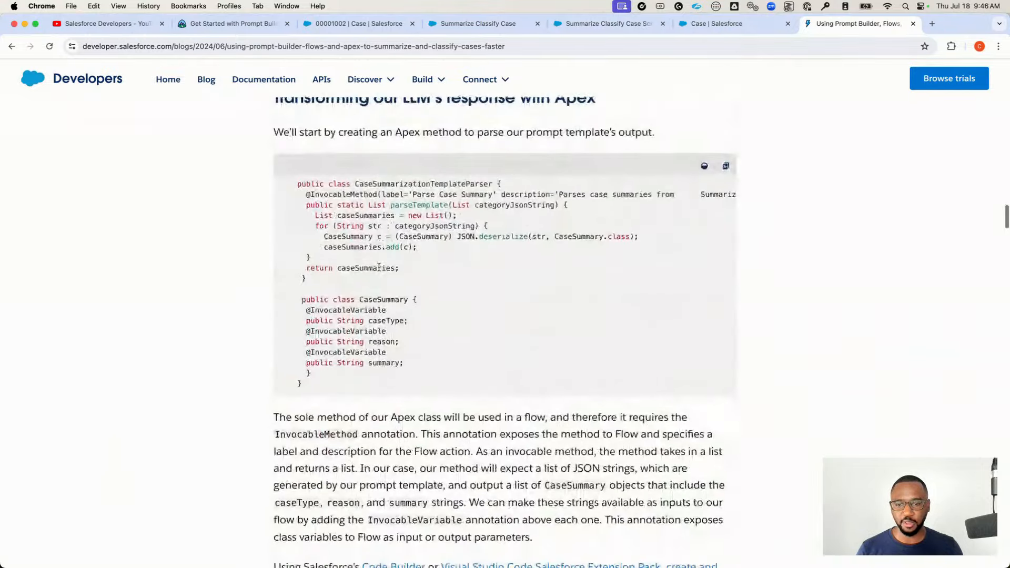
scroll(390, 237, "up", 1)
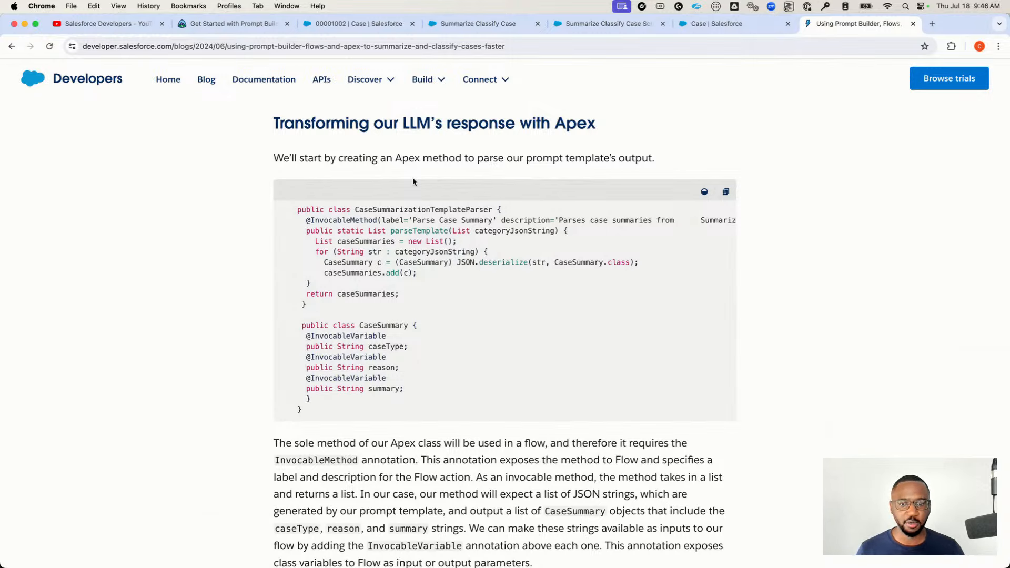
scroll(492, 322, "up", 4)
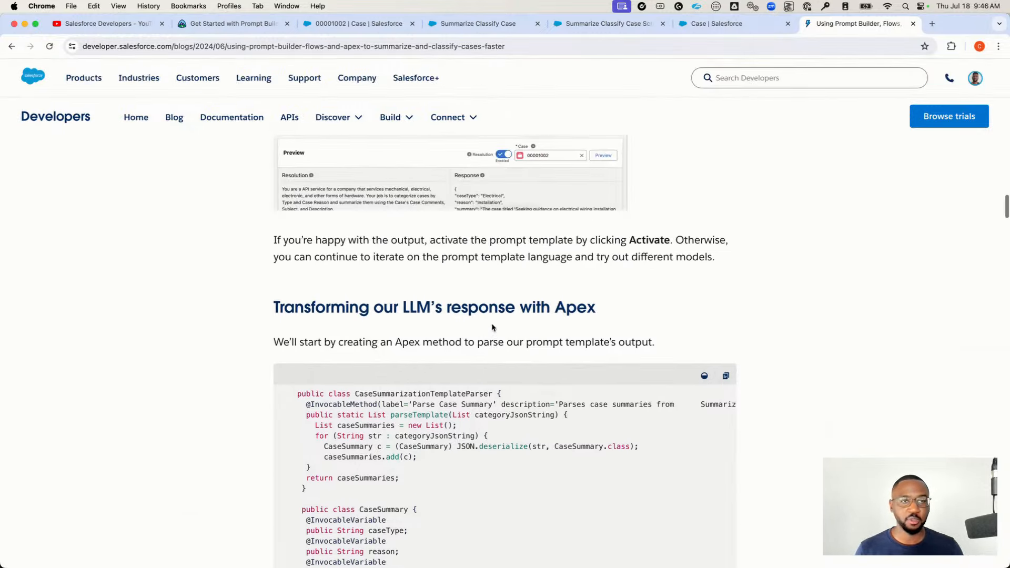
scroll(492, 328, "up", 2)
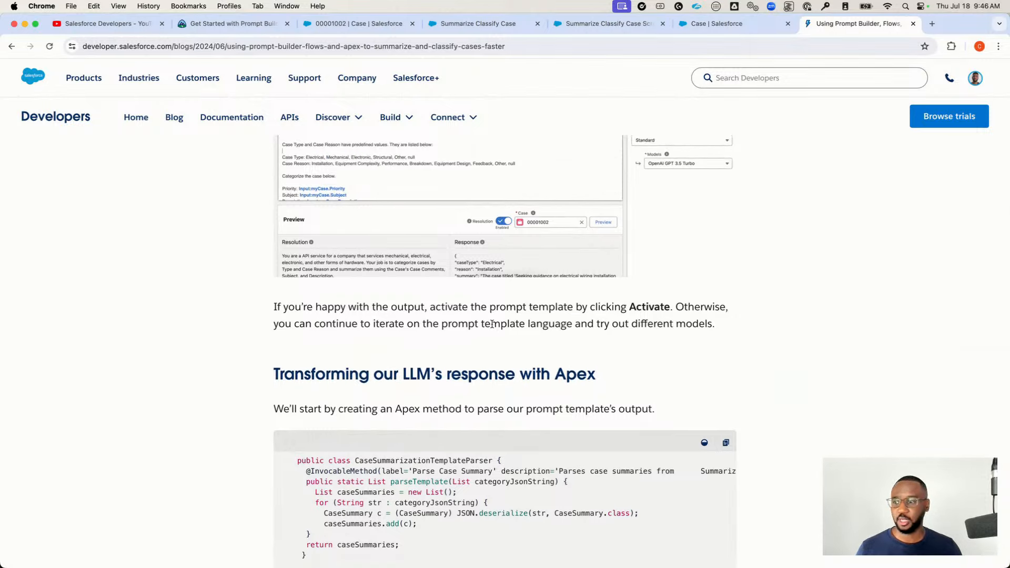
scroll(613, 447, "down", 3)
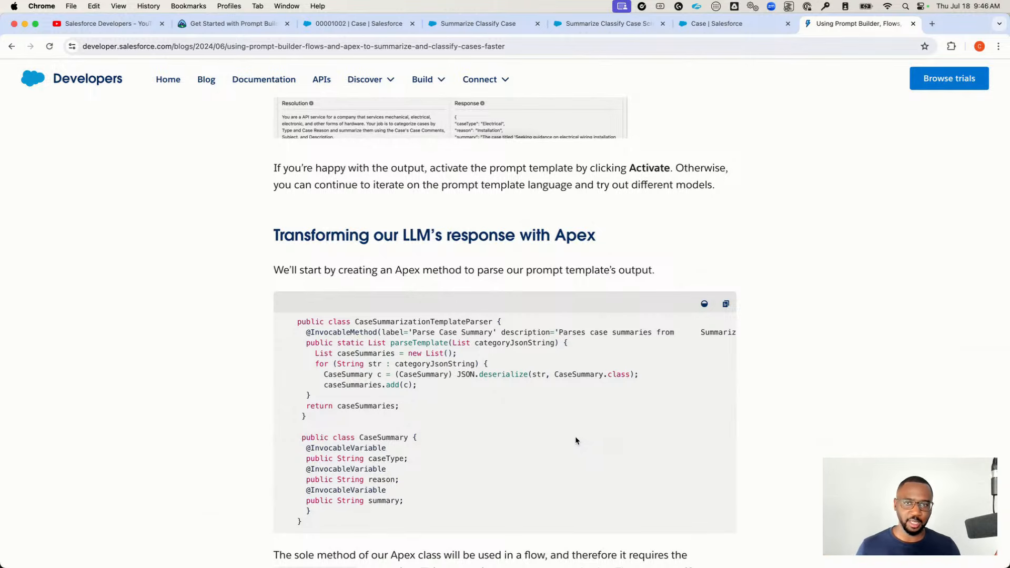
scroll(569, 377, "up", 3)
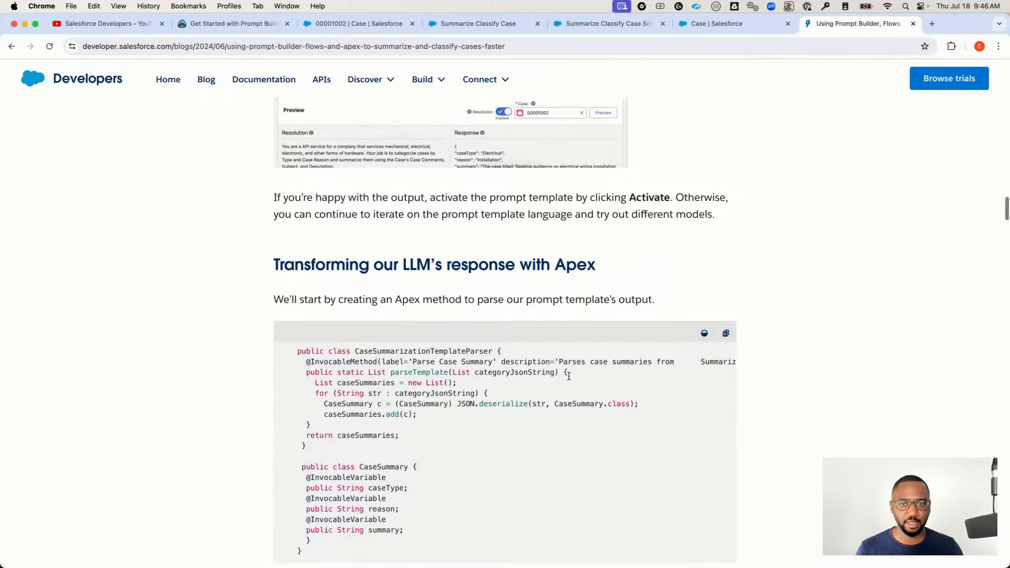